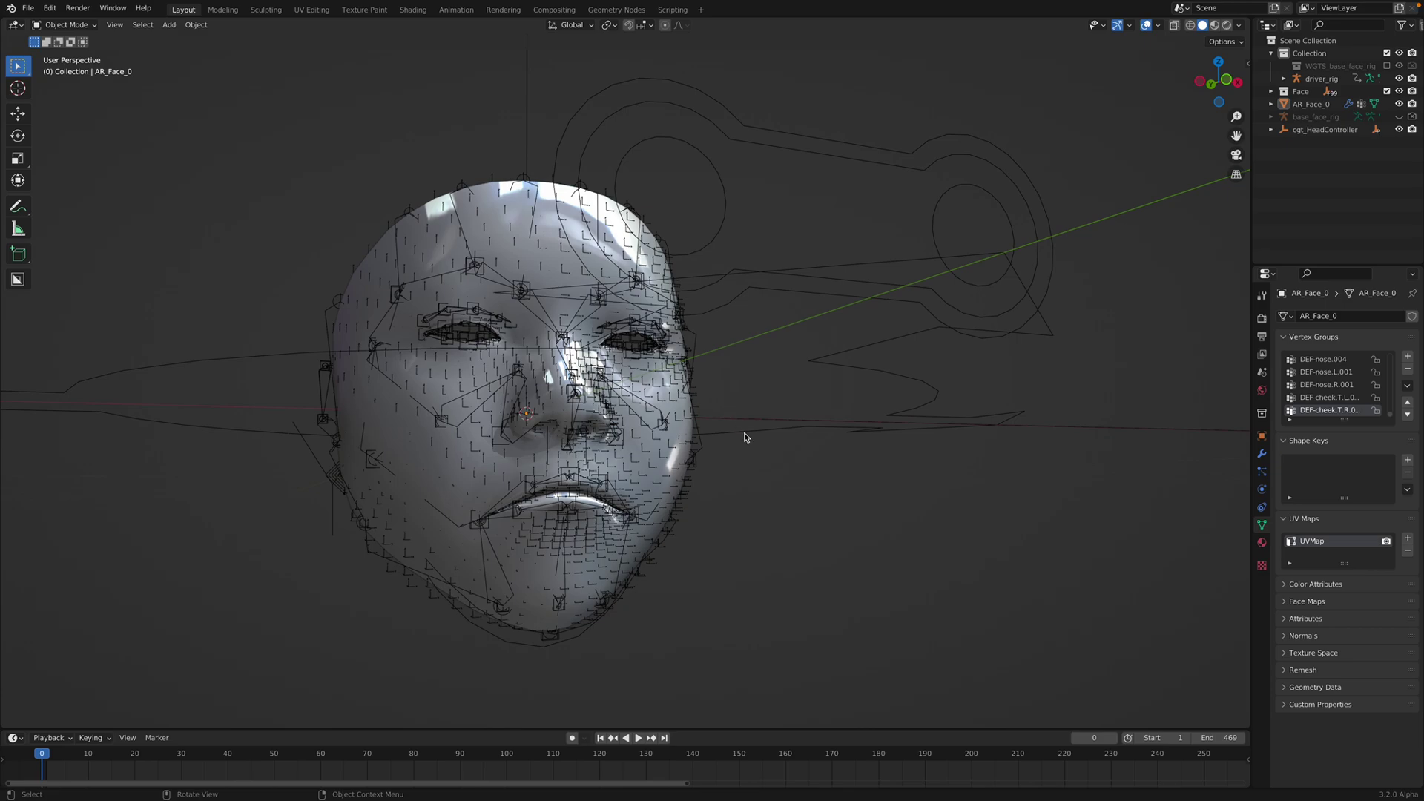
scroll(785, 457, up, 2)
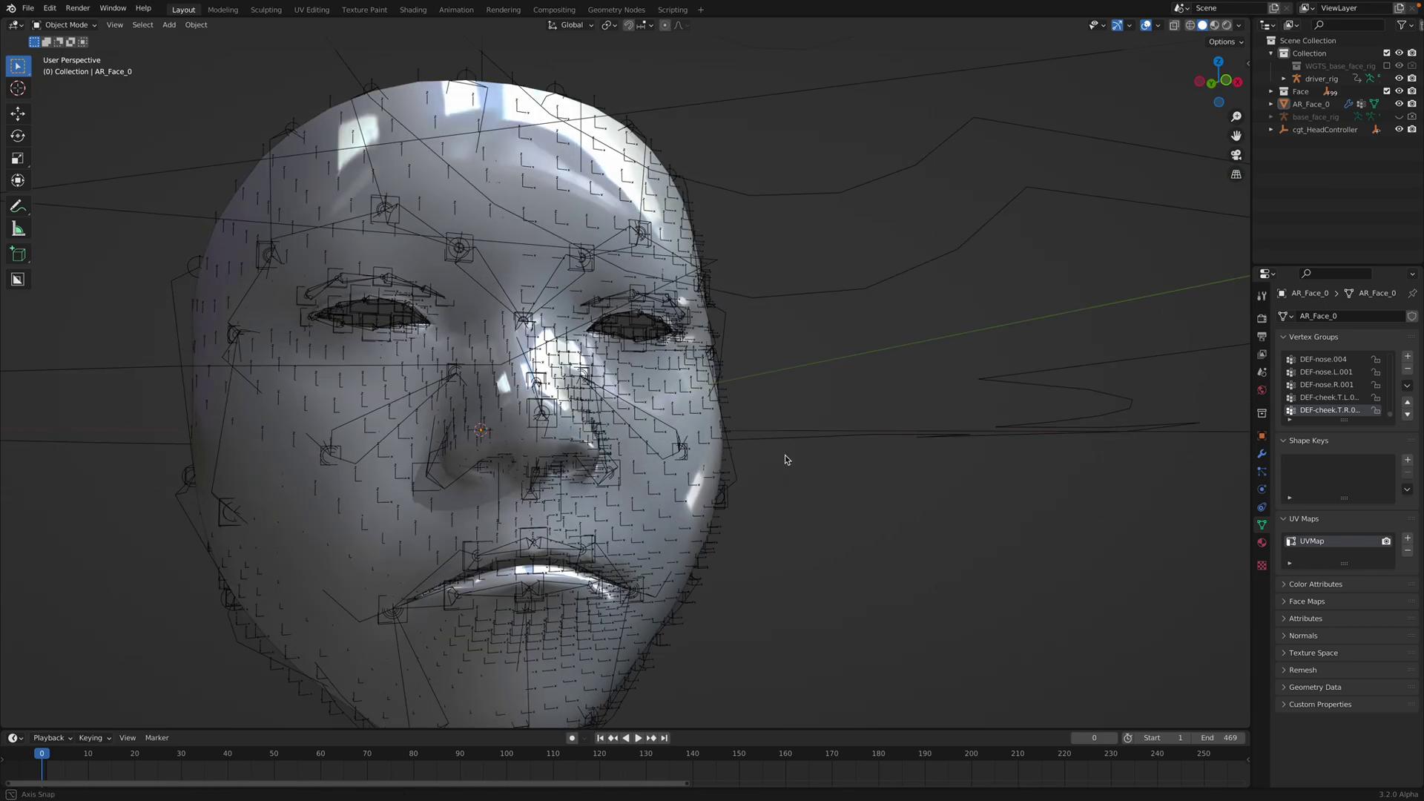
scroll(785, 456, down, 1)
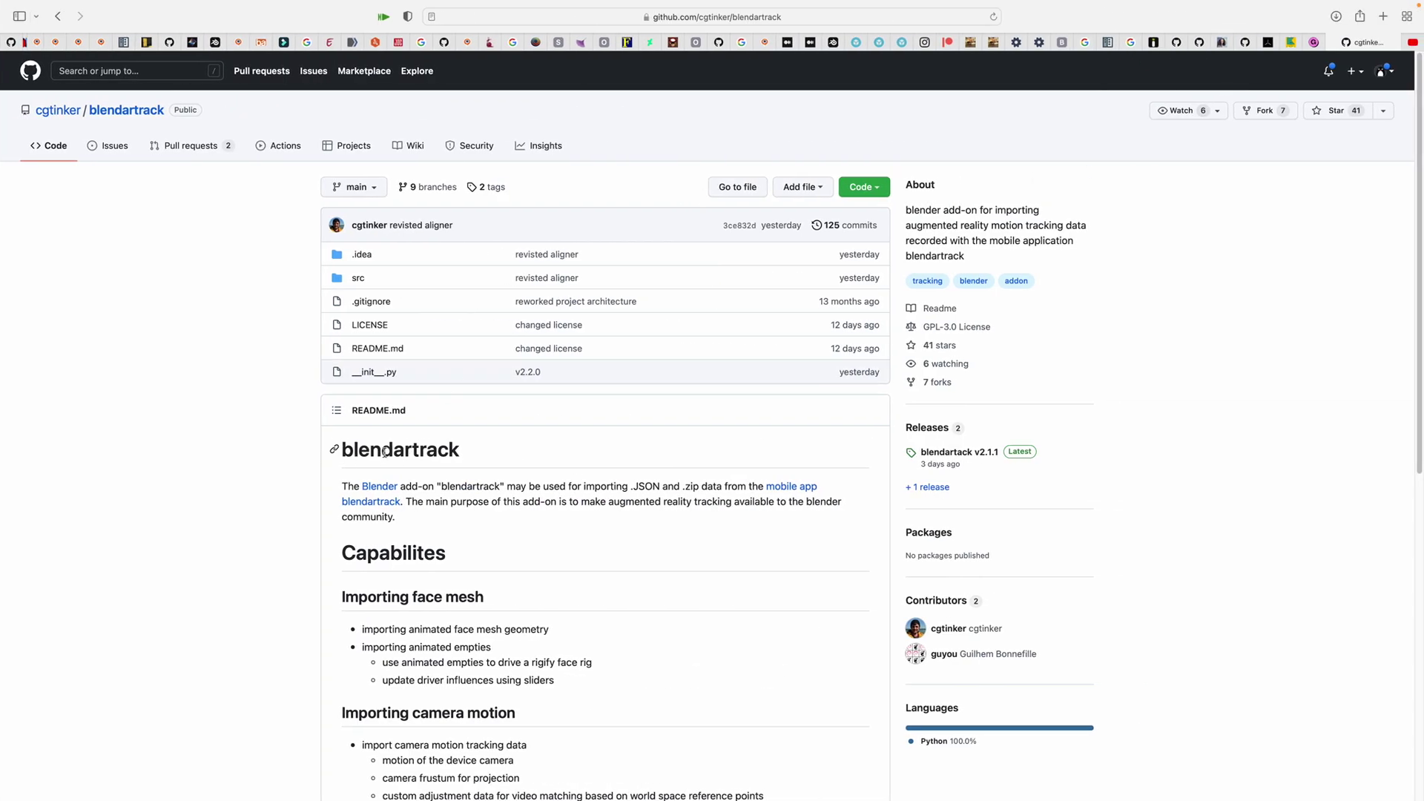
Review the blendartrack repository on GitHub and the BlendArMocap download page on Gumroad in the web browser
drag(459, 445, 340, 449)
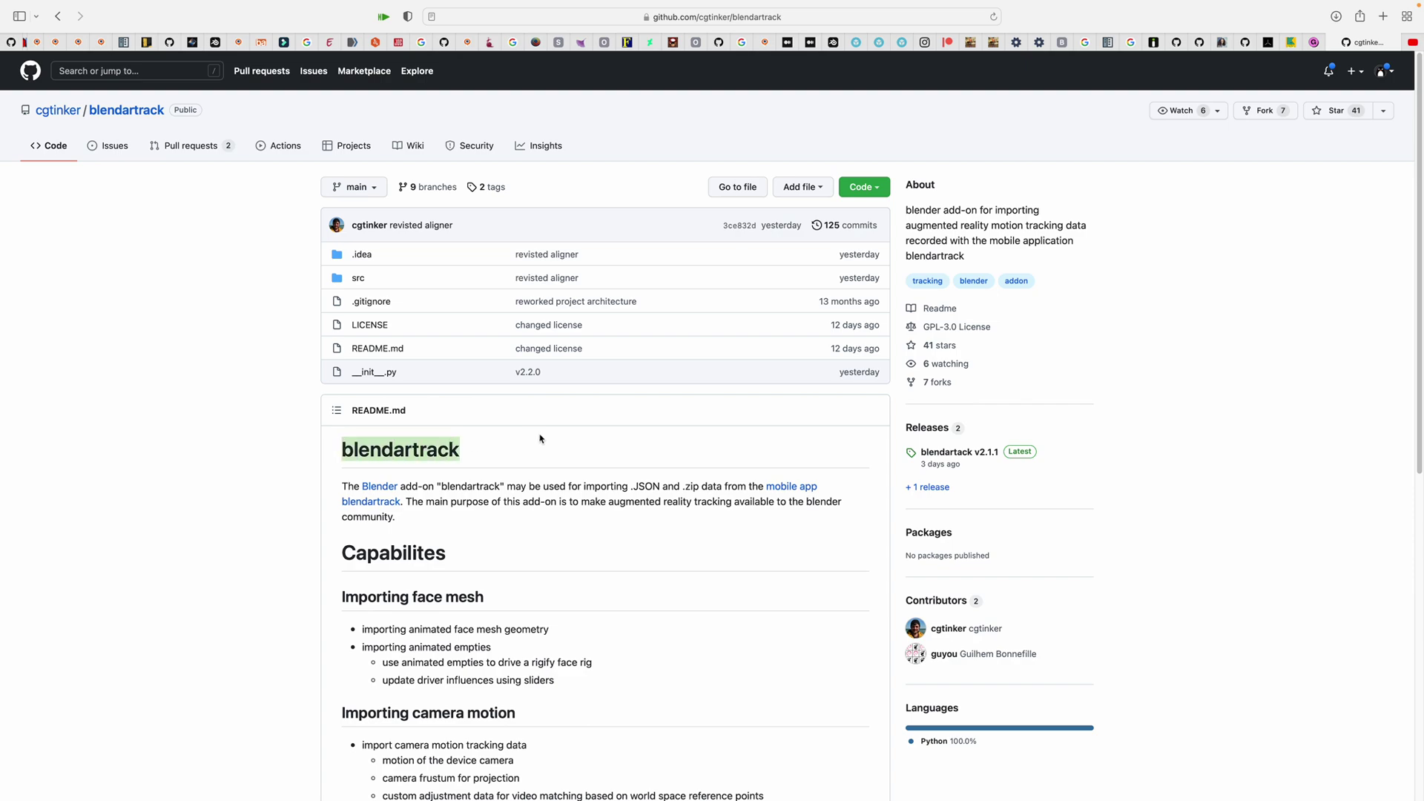
click(1316, 43)
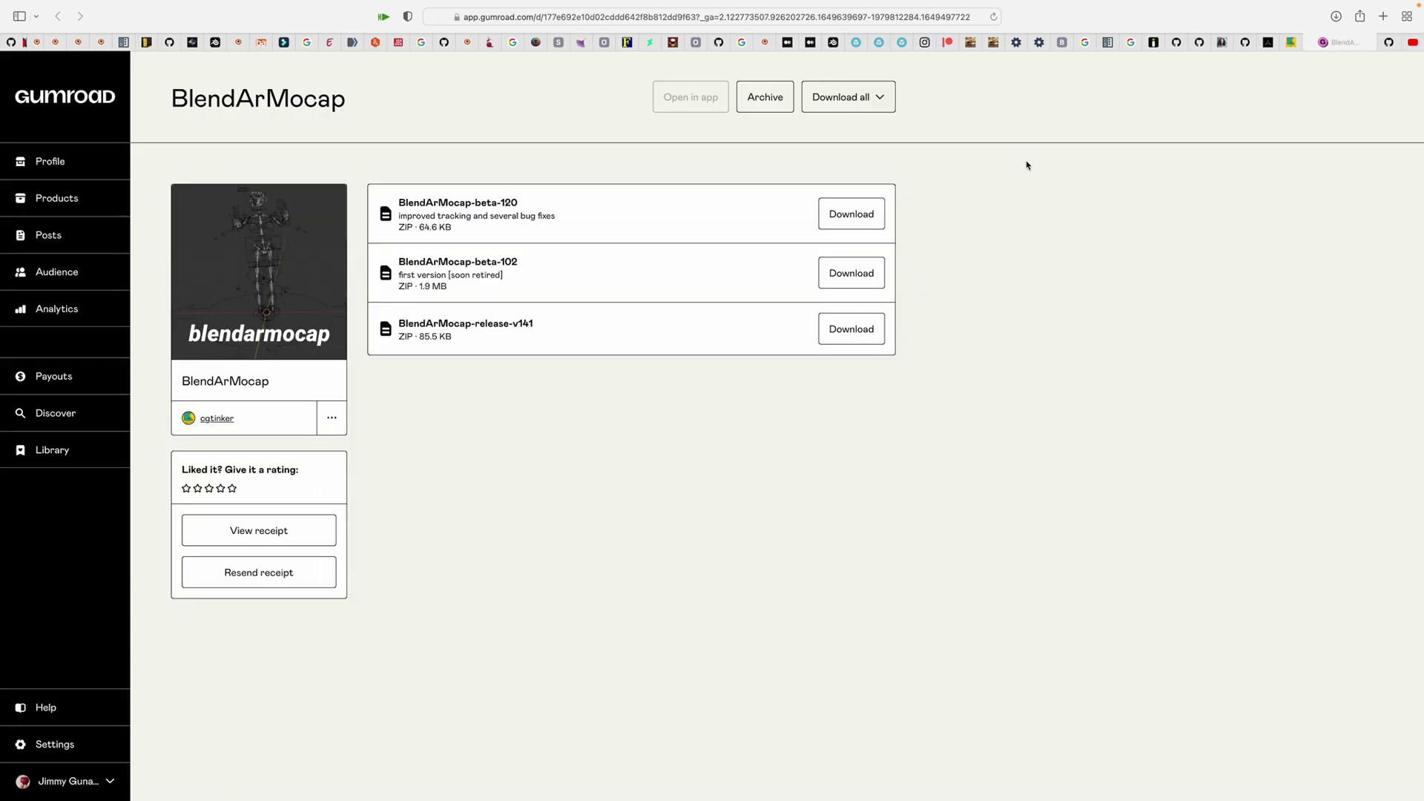
drag(190, 98, 350, 112)
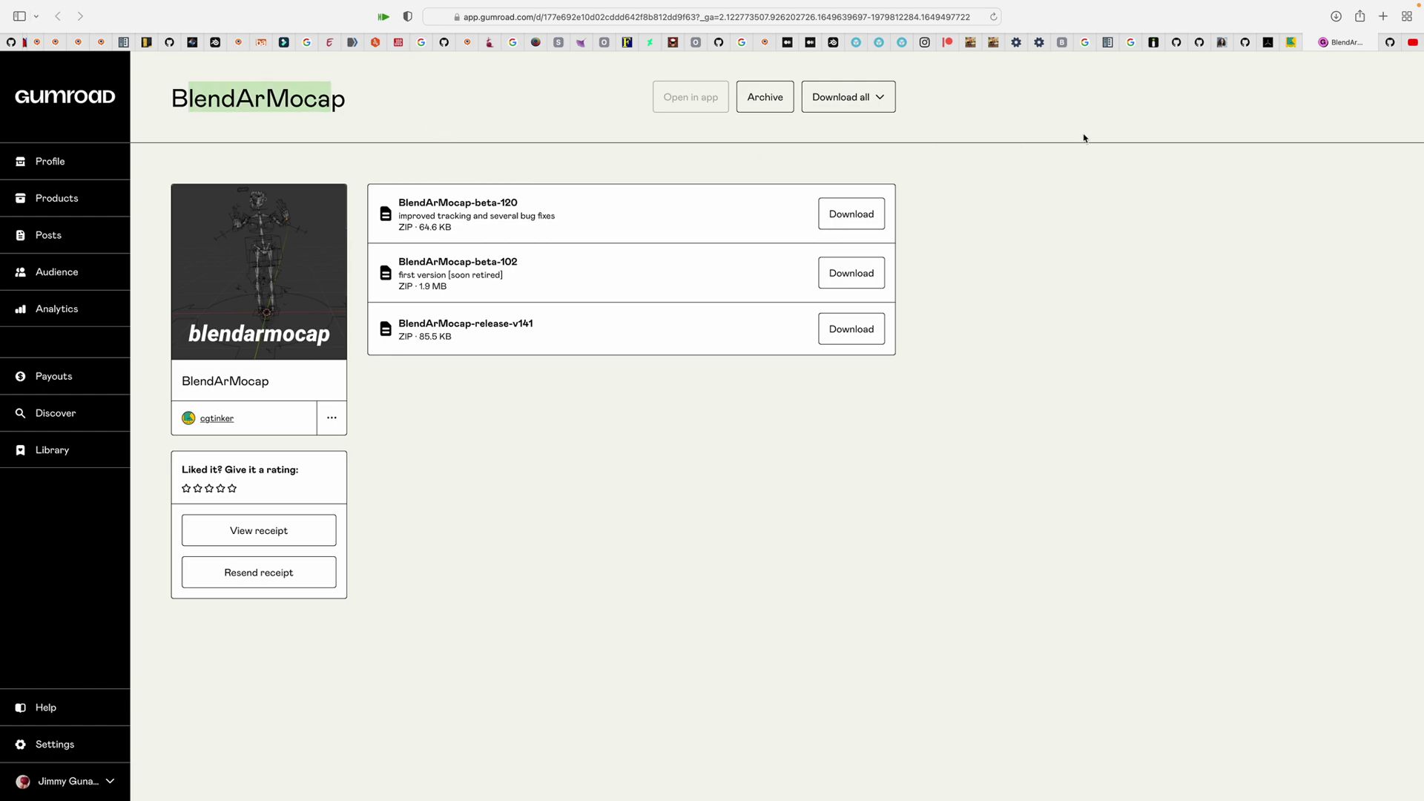
click(1390, 43)
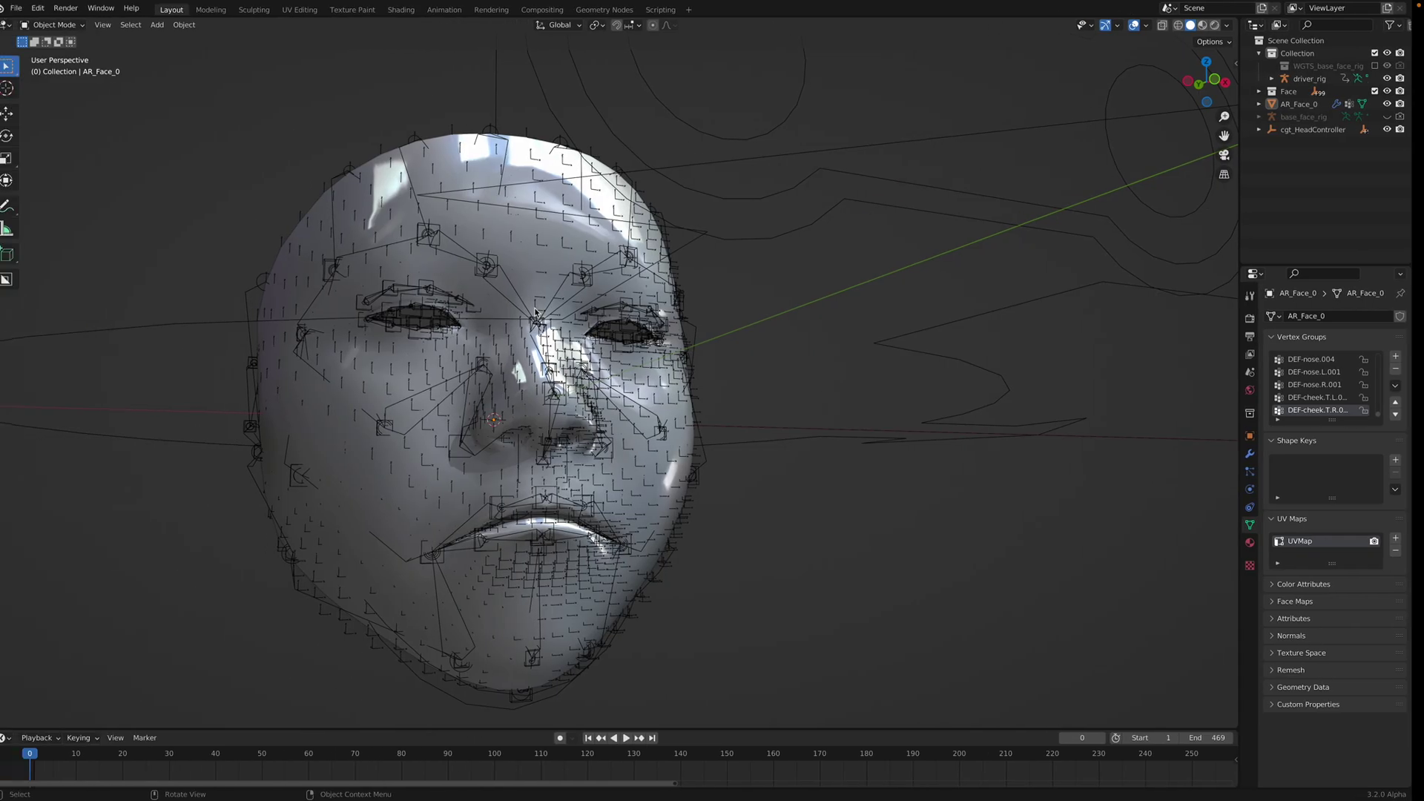
Switch to Blender, show the BlendArTrack add-on settings and play the AR_Face_0 face animation
scroll(587, 366, down, 2)
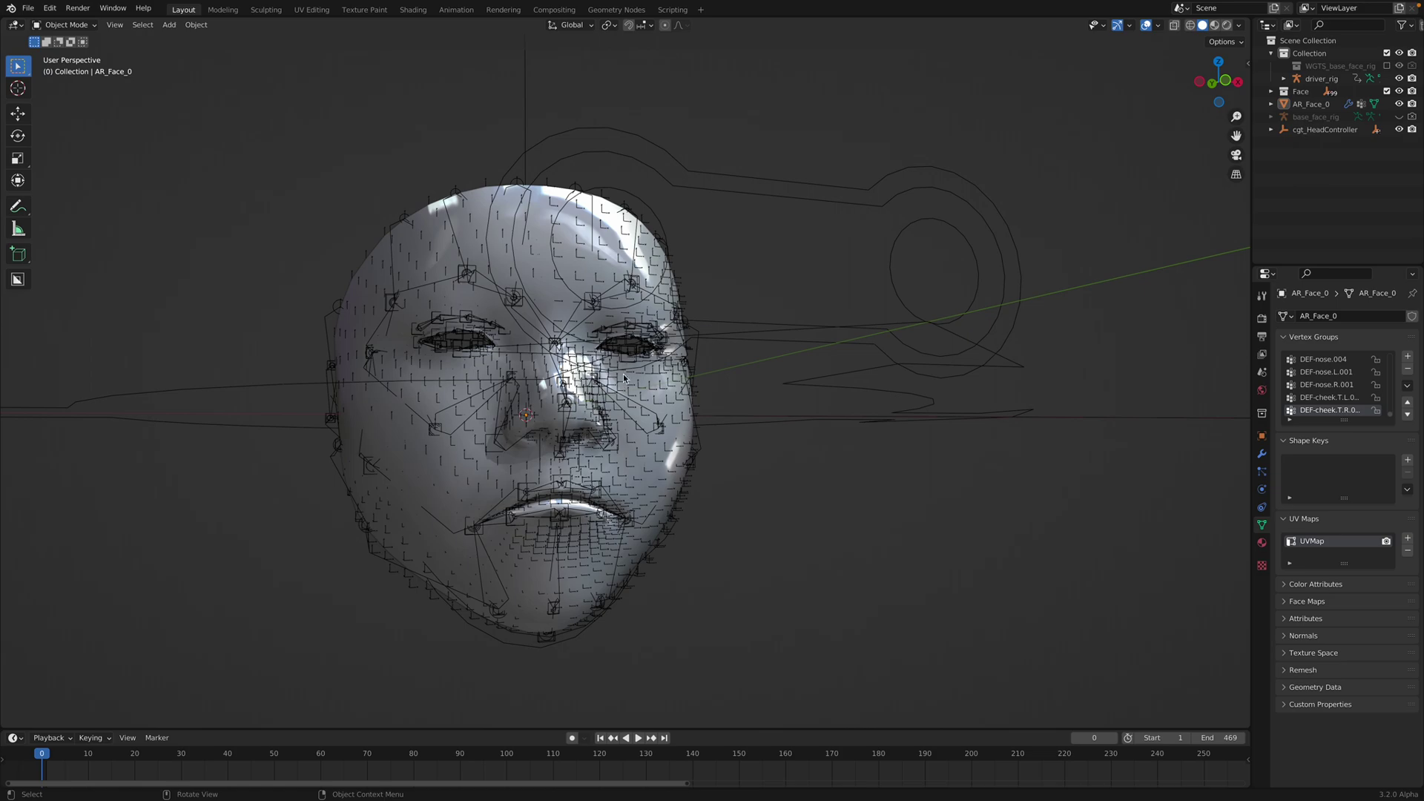
shift+middle_drag(1133, 184, 1135, 147)
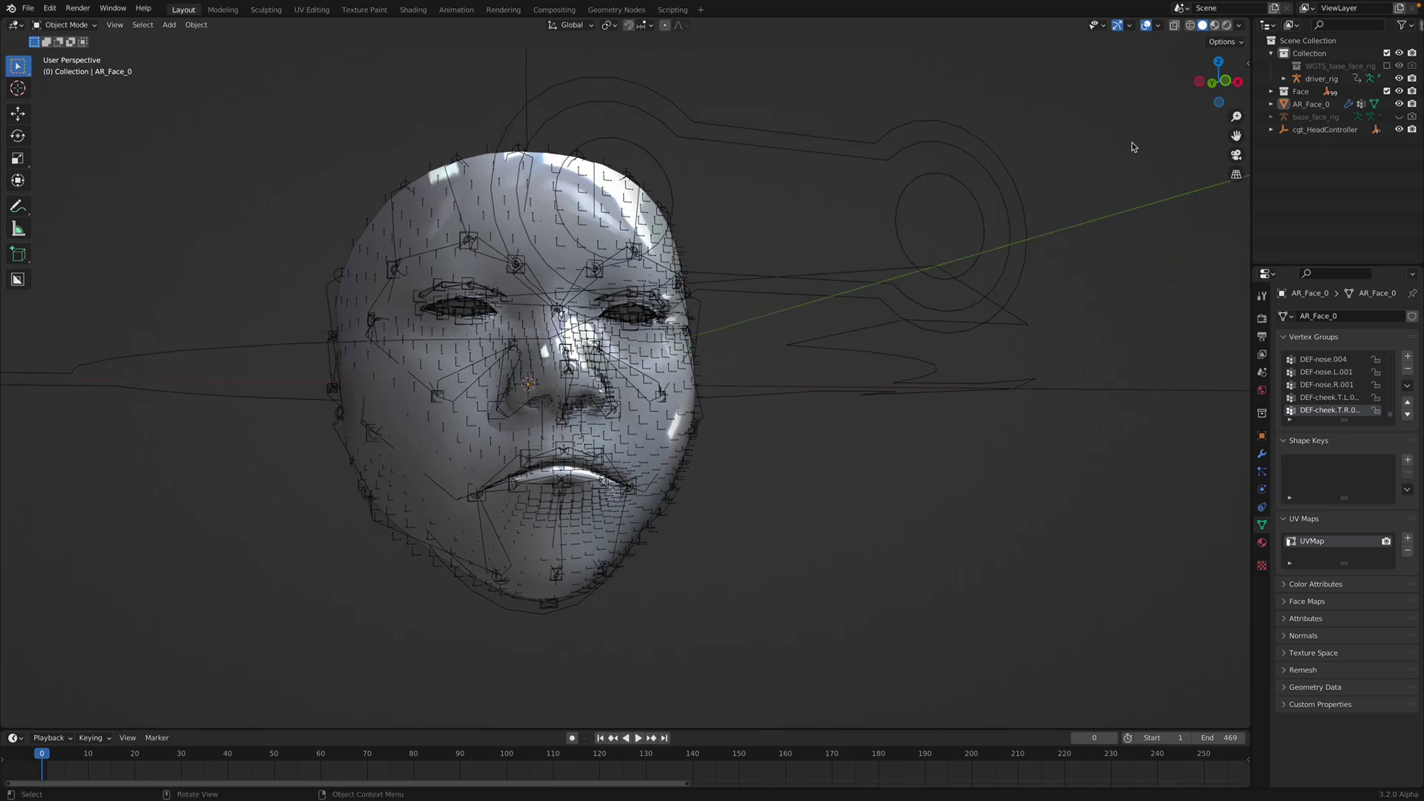
click(1248, 67)
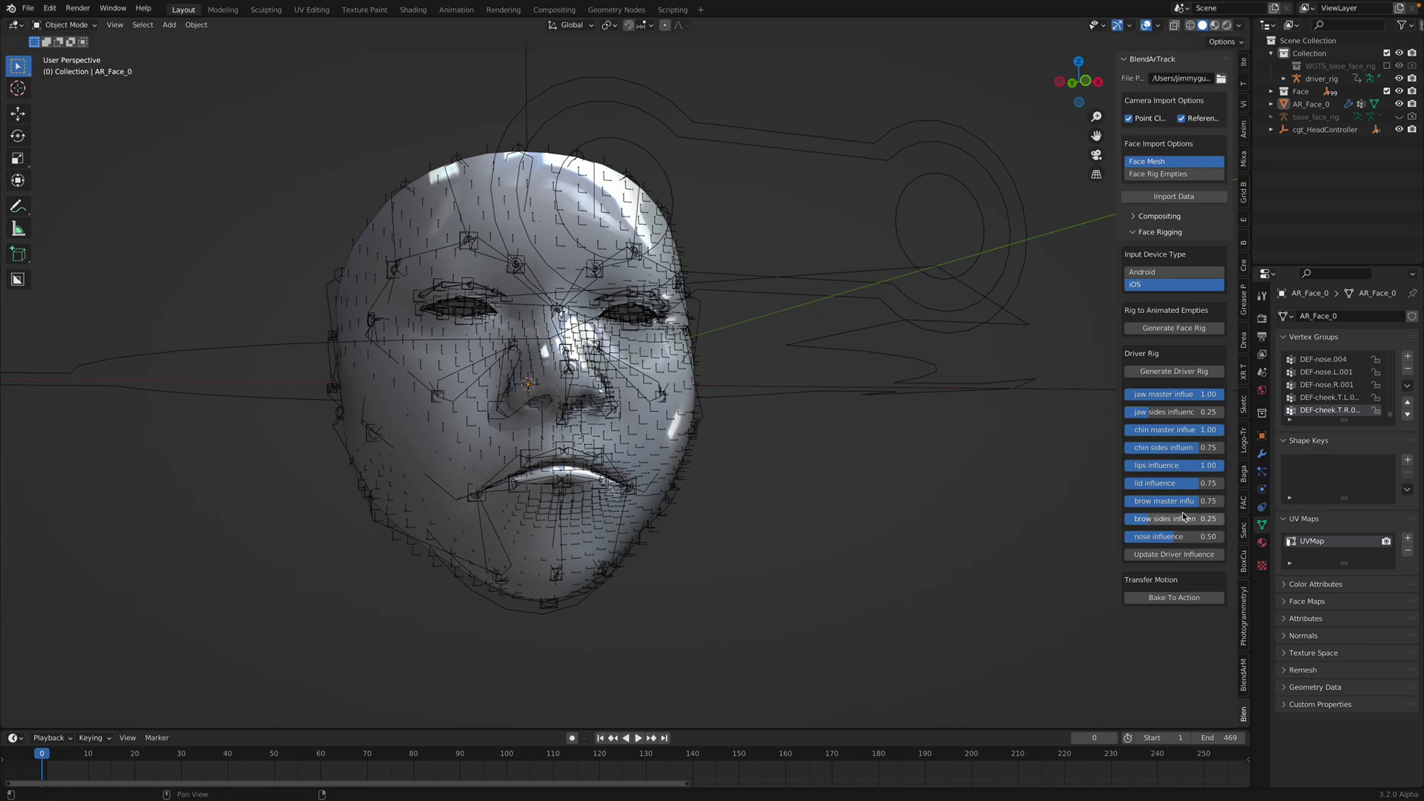
key(space)
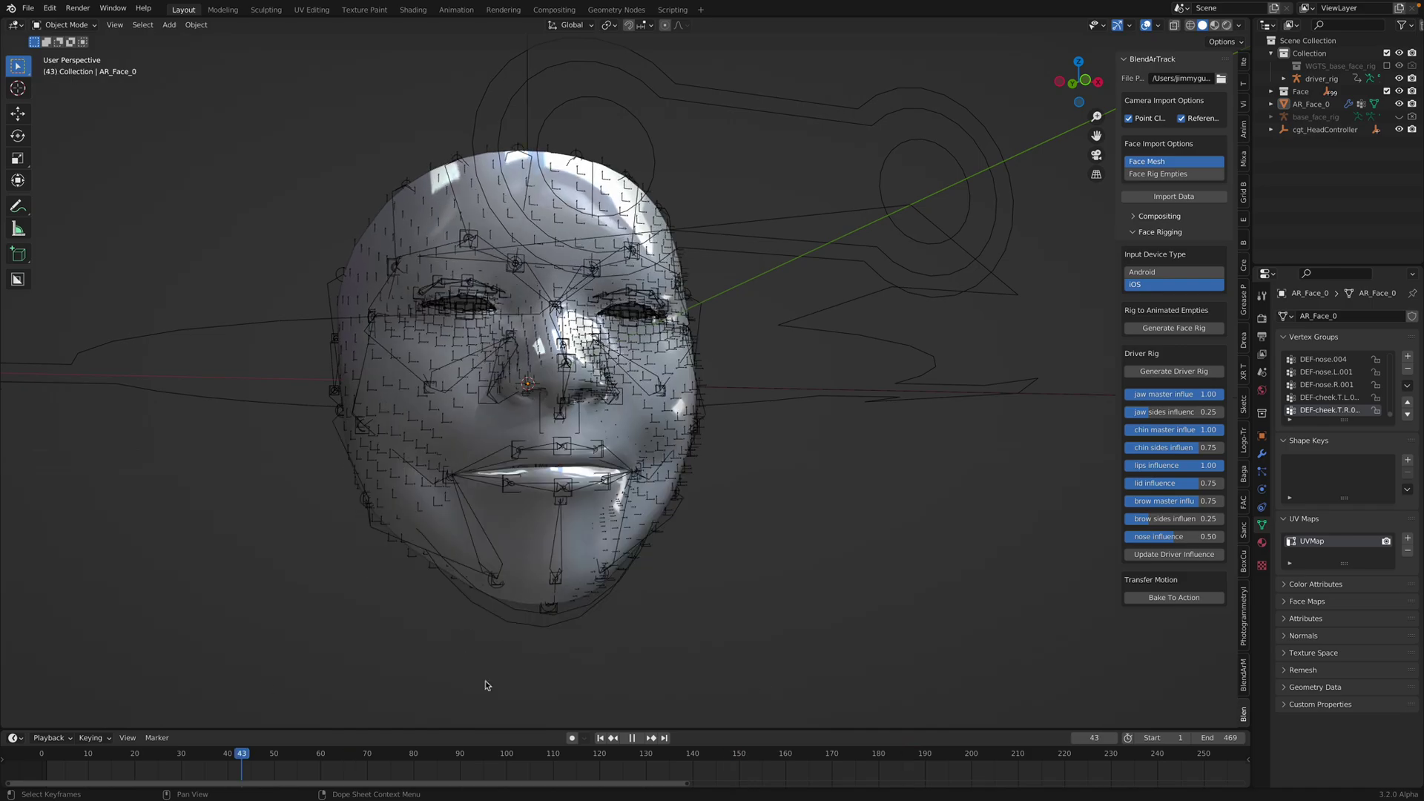
key(space)
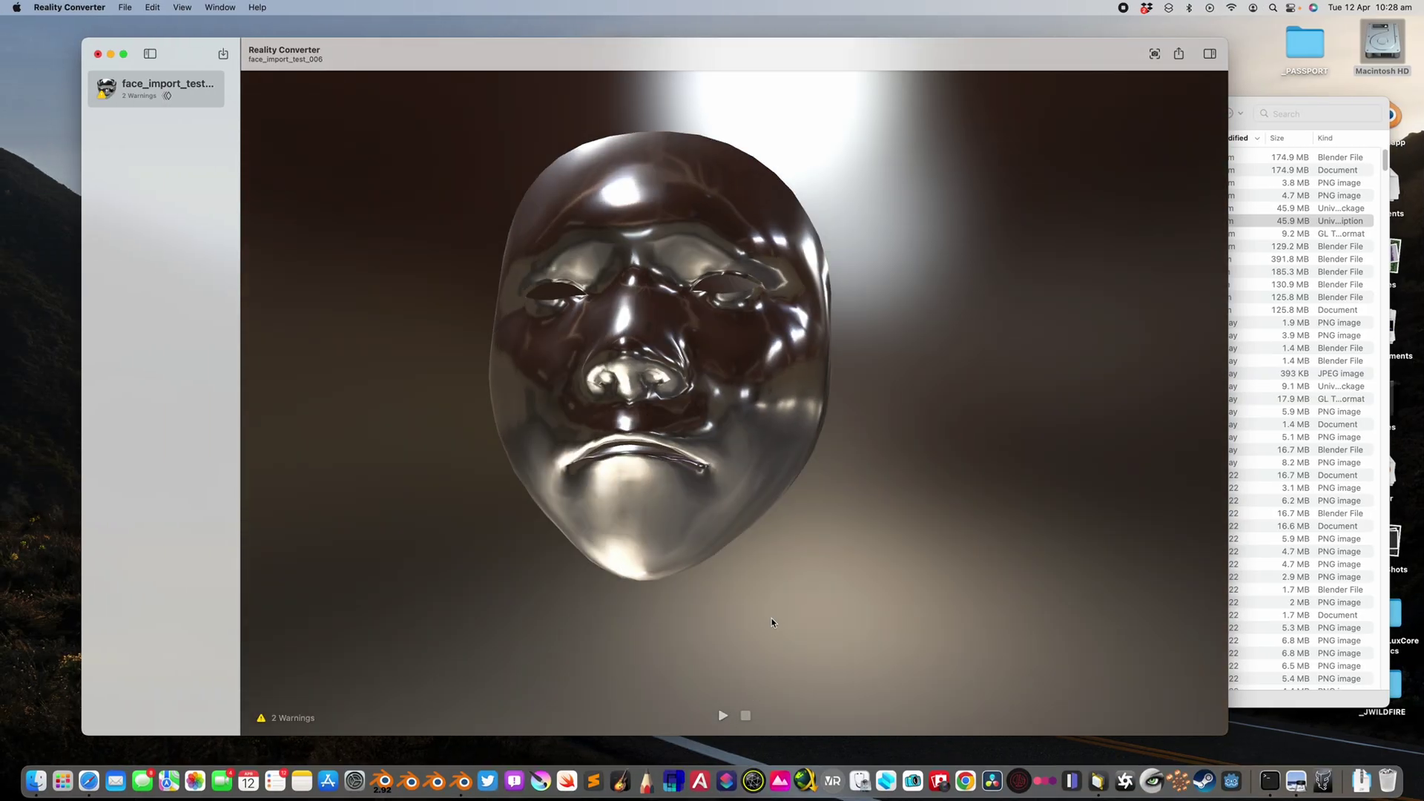
Preview the animation of the face_import_test_006 model in Reality Converter and inspect the paused face
click(724, 716)
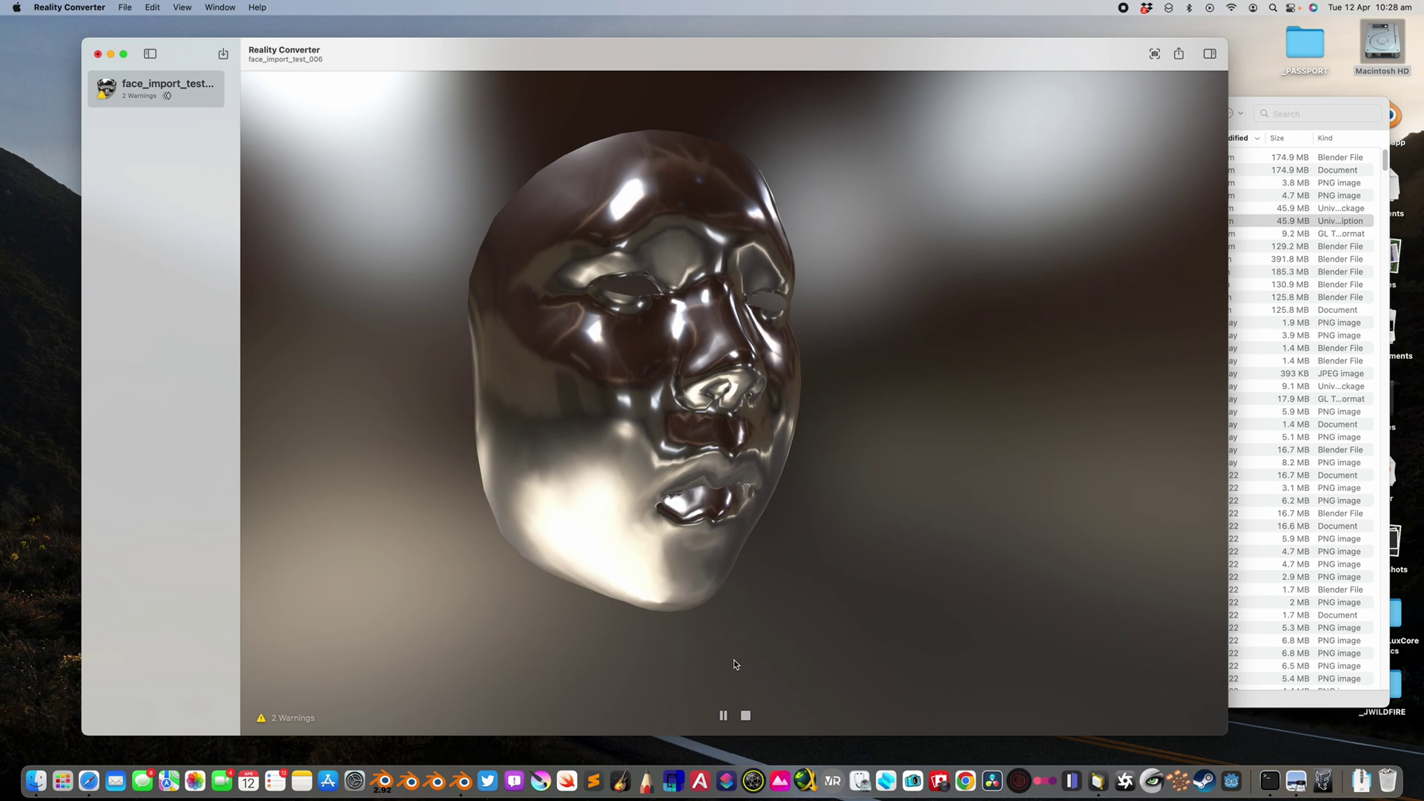
click(723, 717)
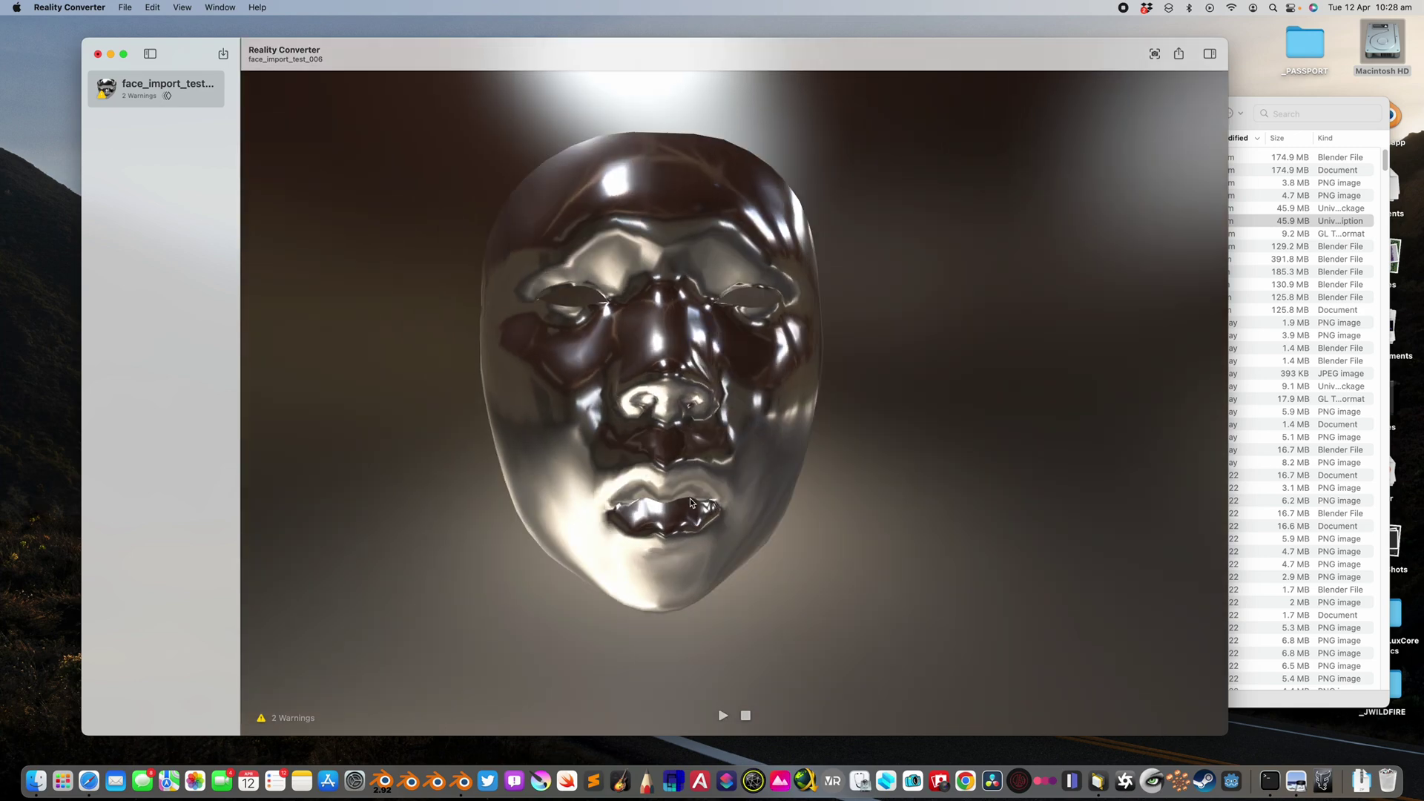
drag(690, 503, 701, 403)
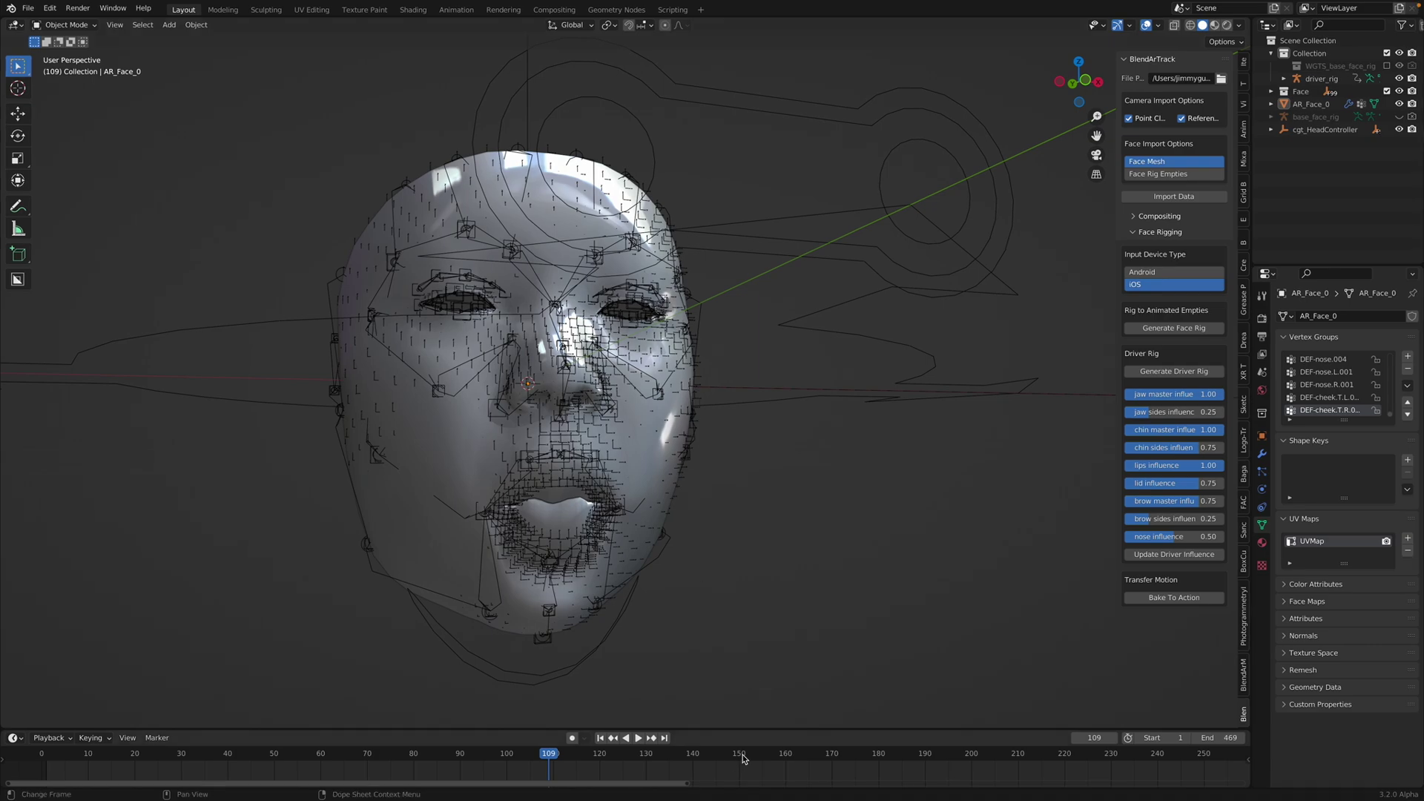
Play the face animation in Blender, scrub back to frame 30 and stop playback there
key(space)
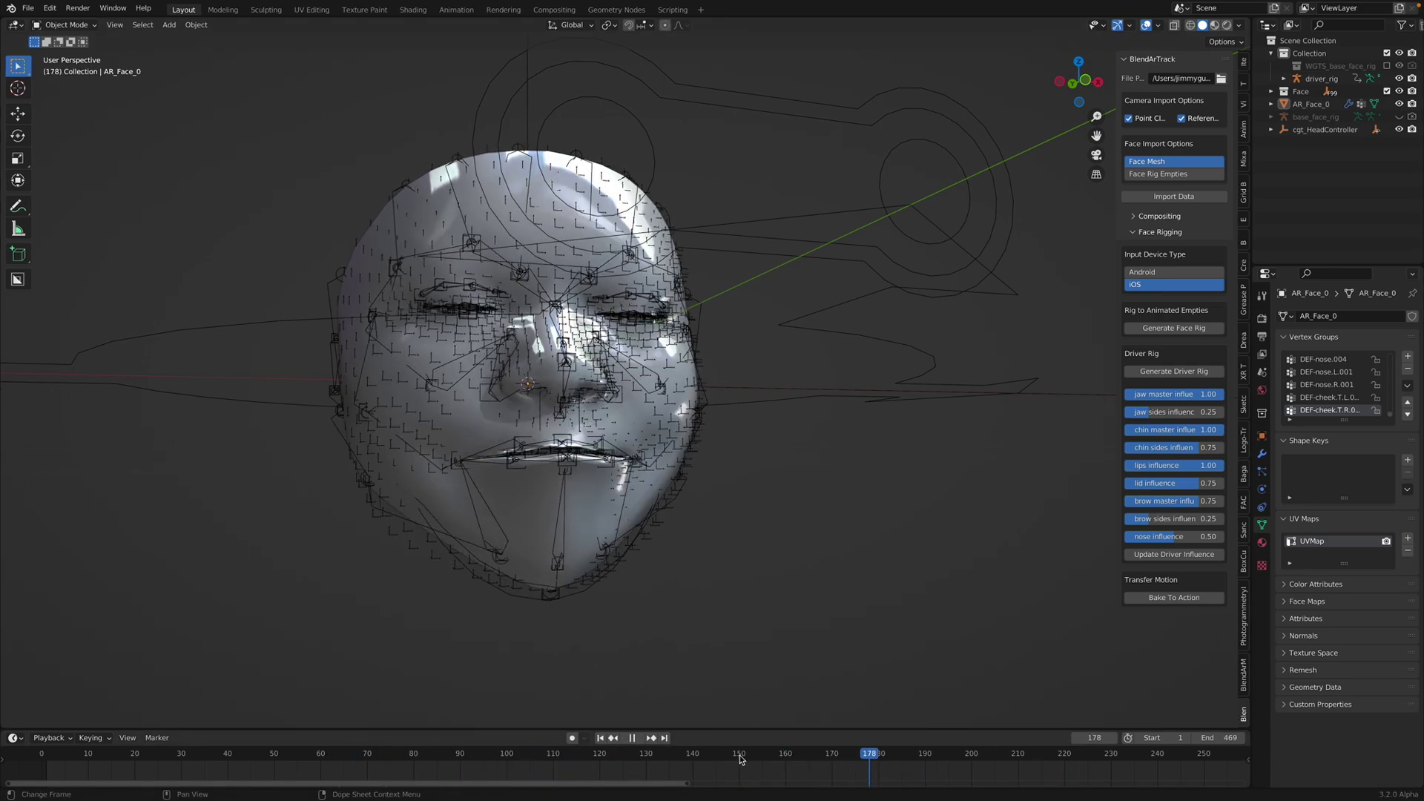
drag(740, 756, 181, 692)
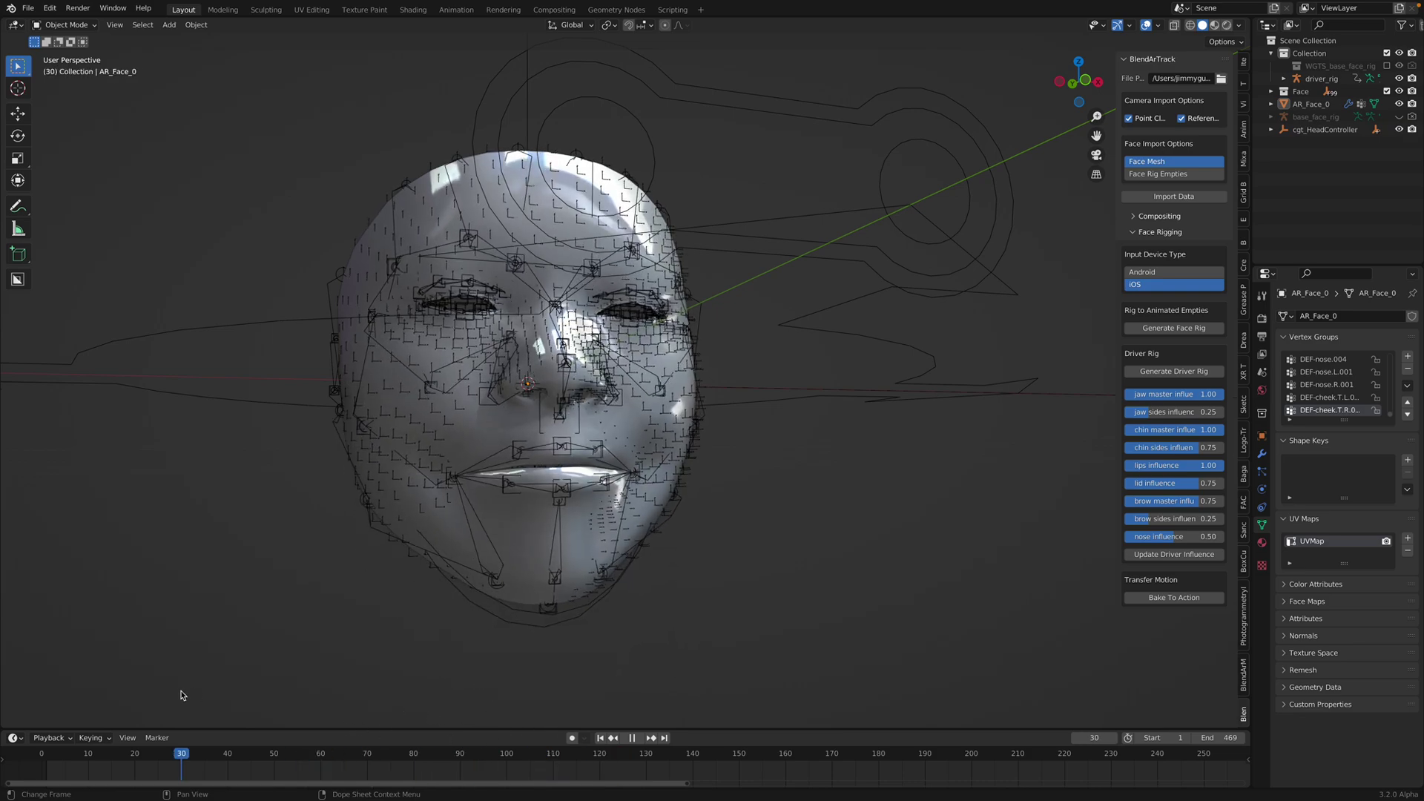
key(space)
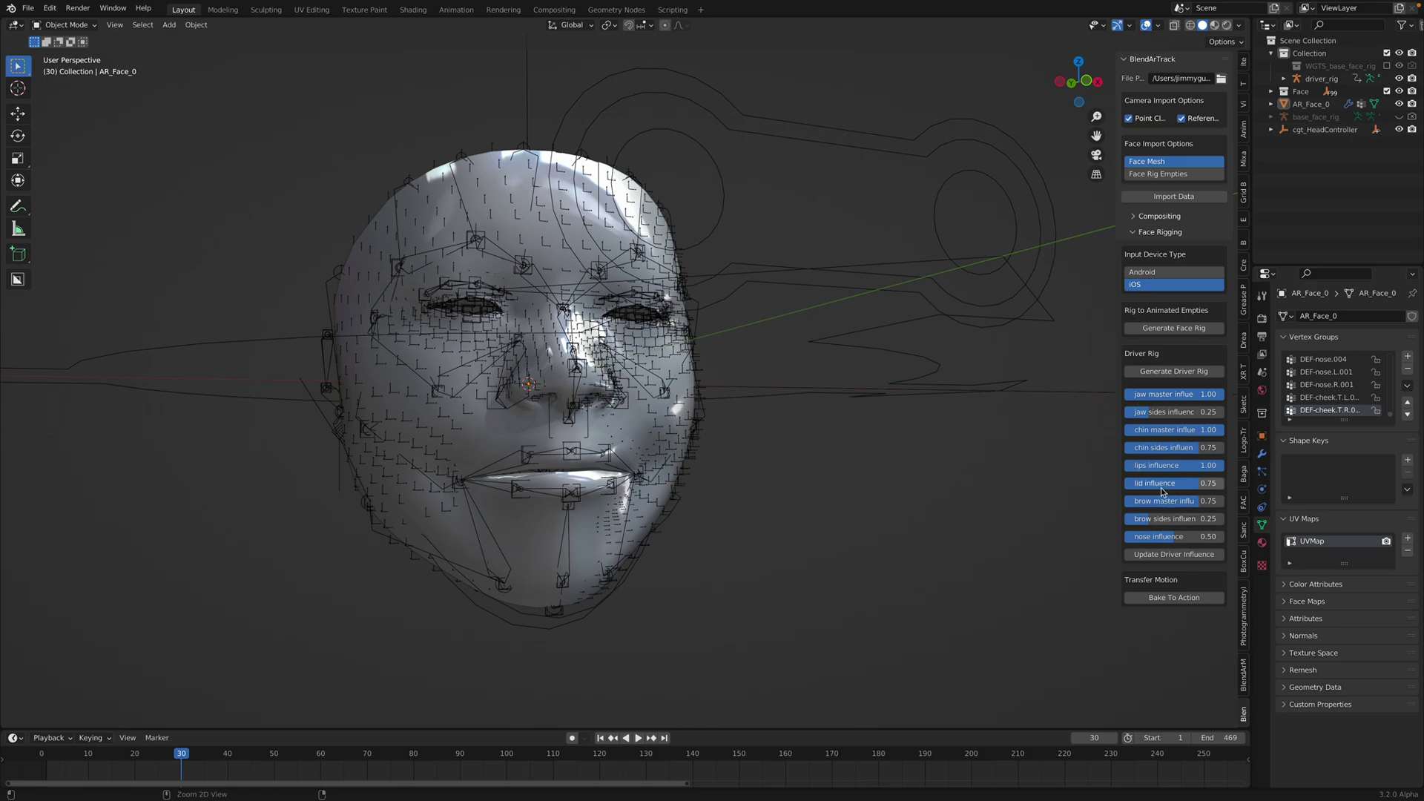
Review the blendartrack GitHub readme and the YouTube page of the "blendartrack - ar face tracking to rigify rig transfer" video in the browser
key(ctrl+Right)
scroll(607, 511, down, 7)
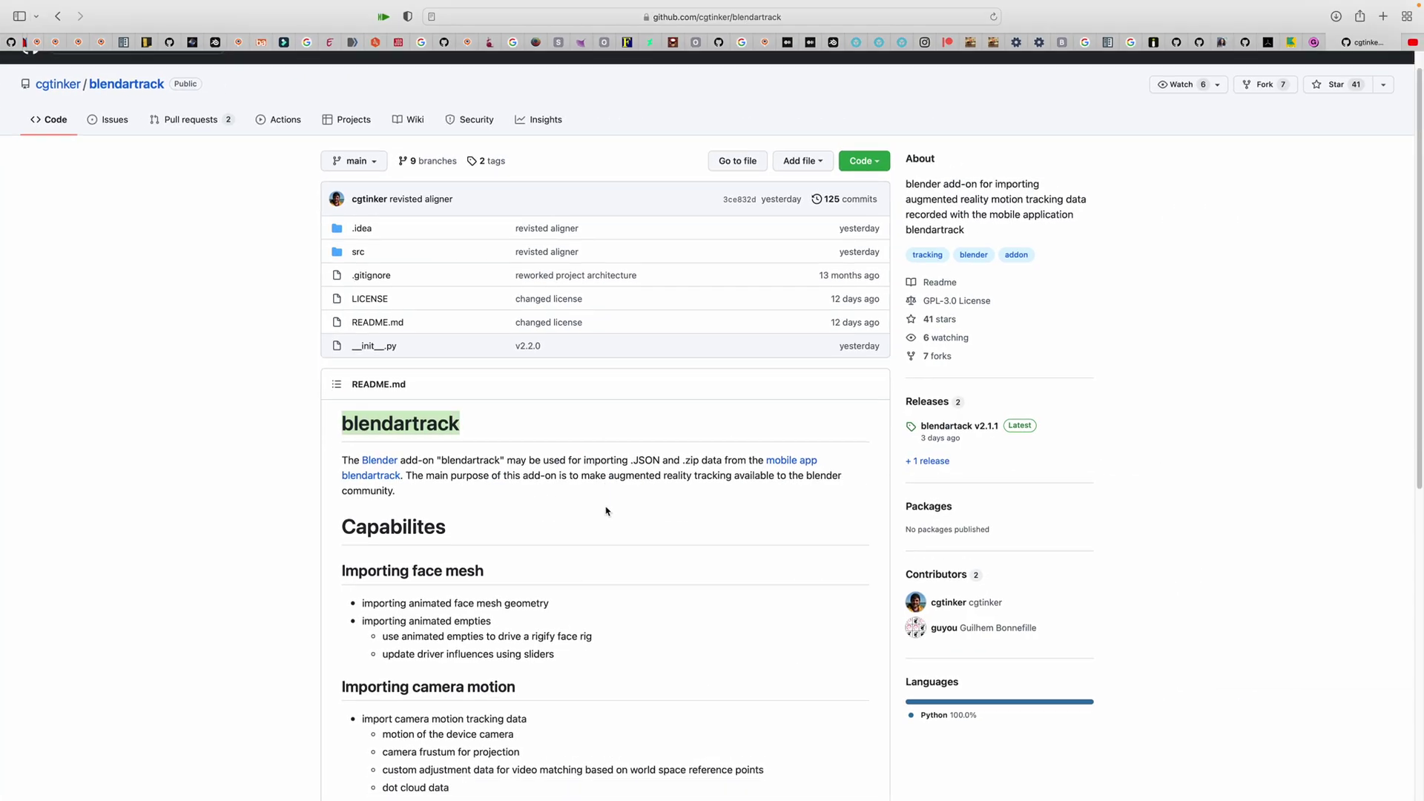
scroll(613, 512, up, 7)
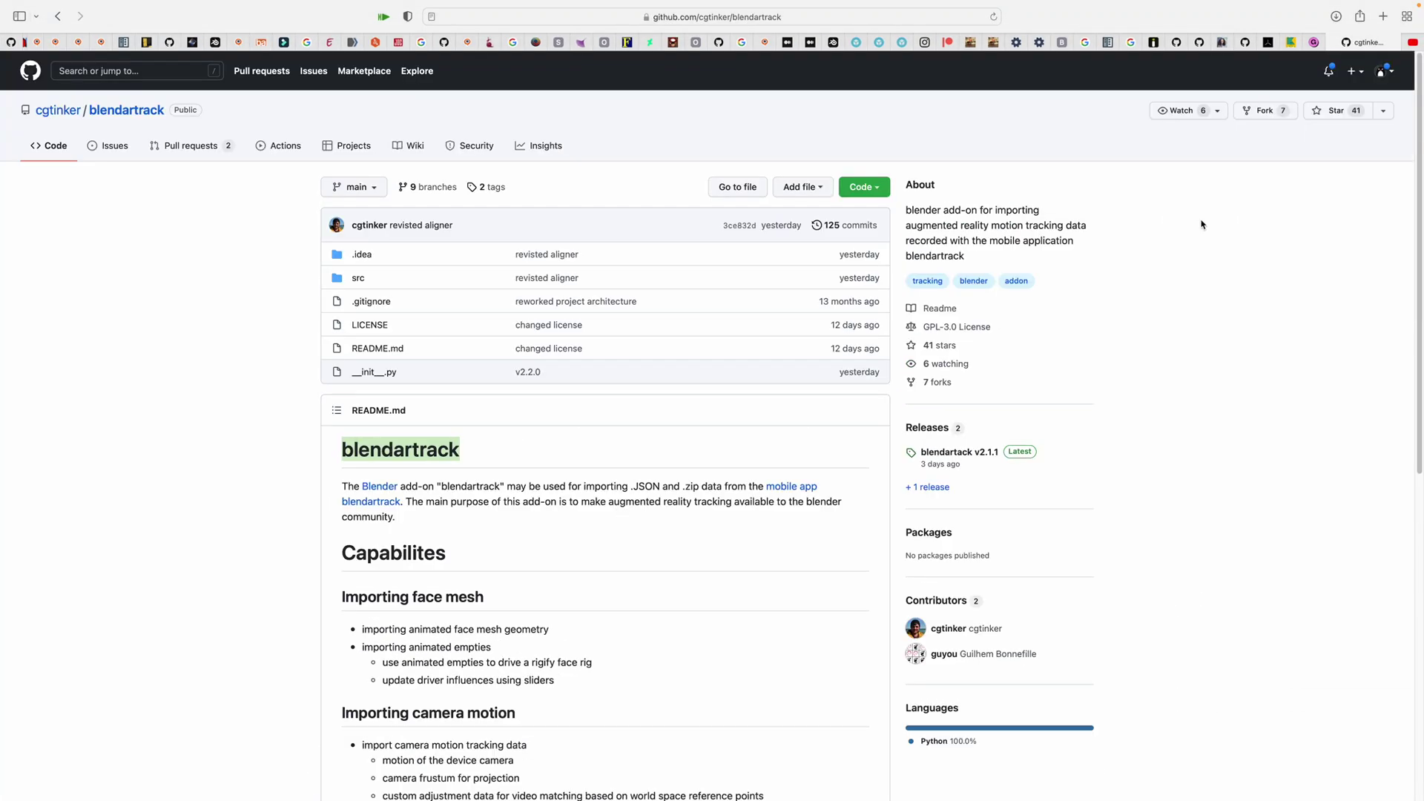
click(1414, 43)
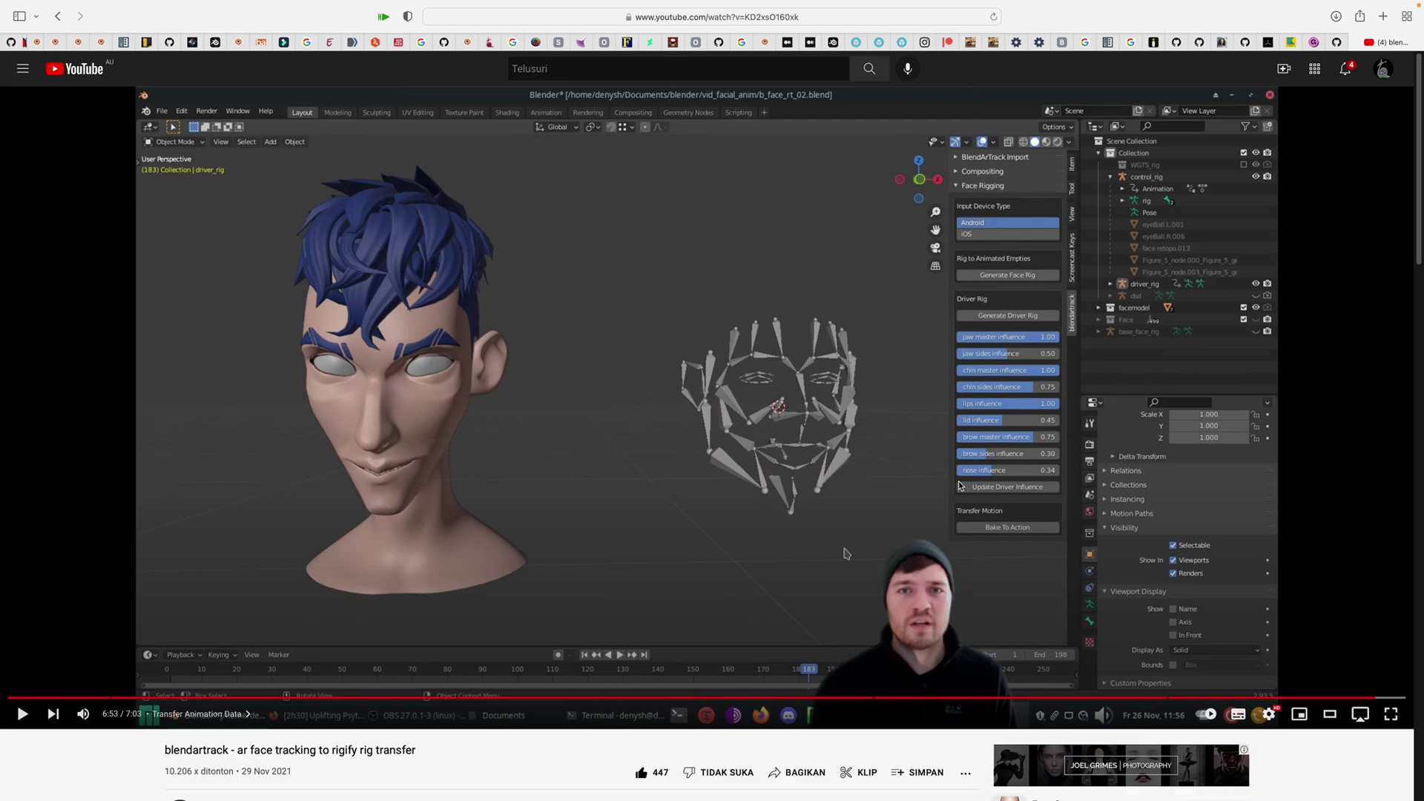
scroll(482, 699, down, 3)
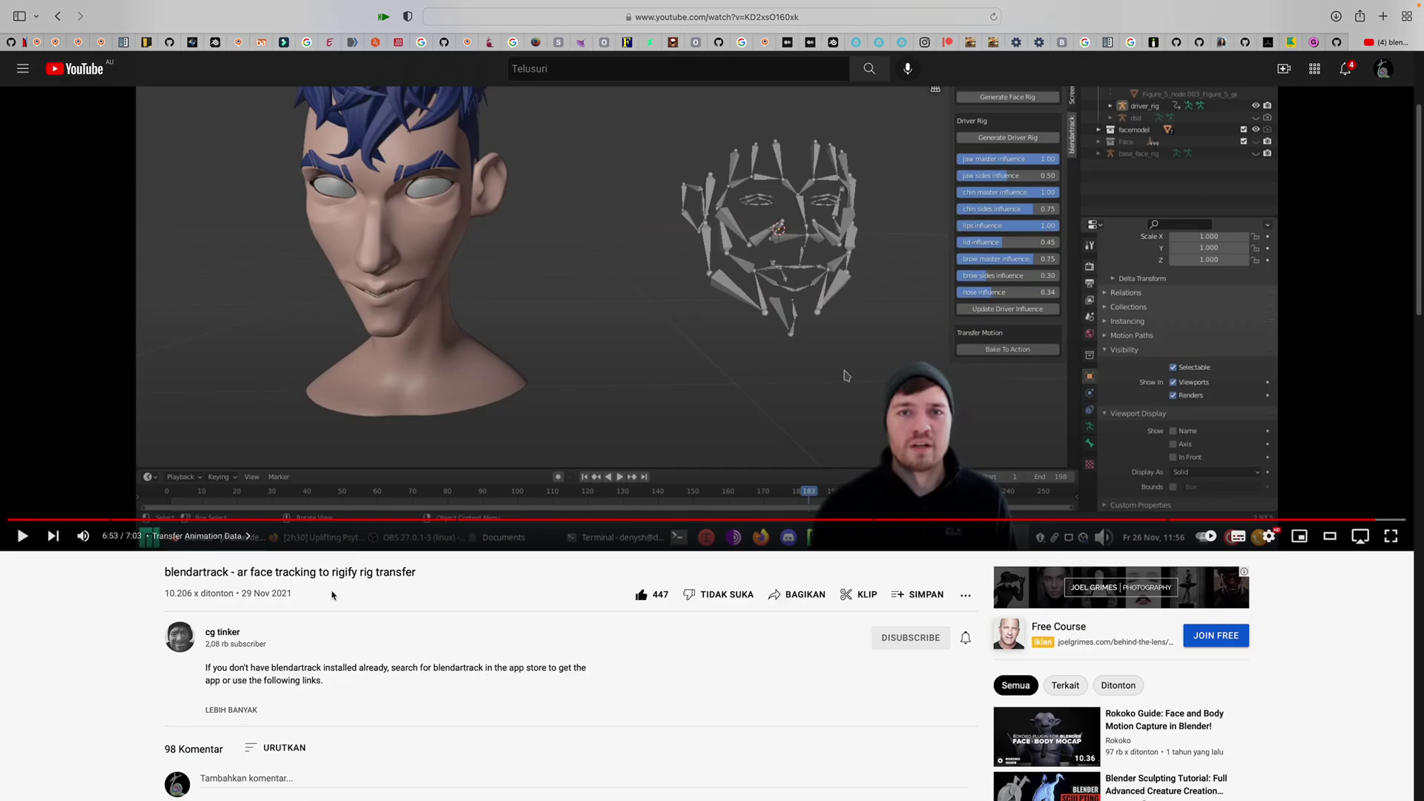
scroll(632, 496, up, 2)
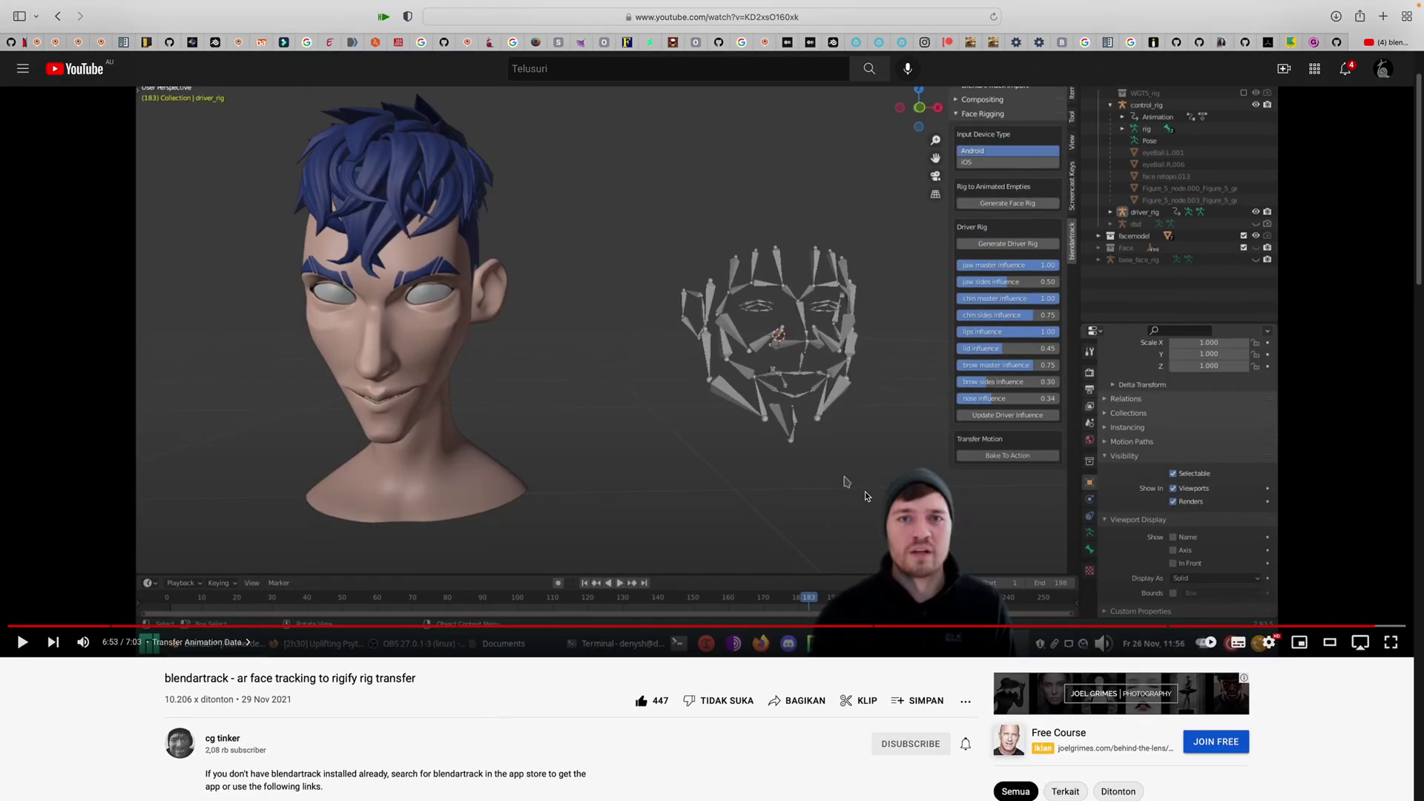
scroll(883, 506, down, 1)
scroll(791, 522, up, 2)
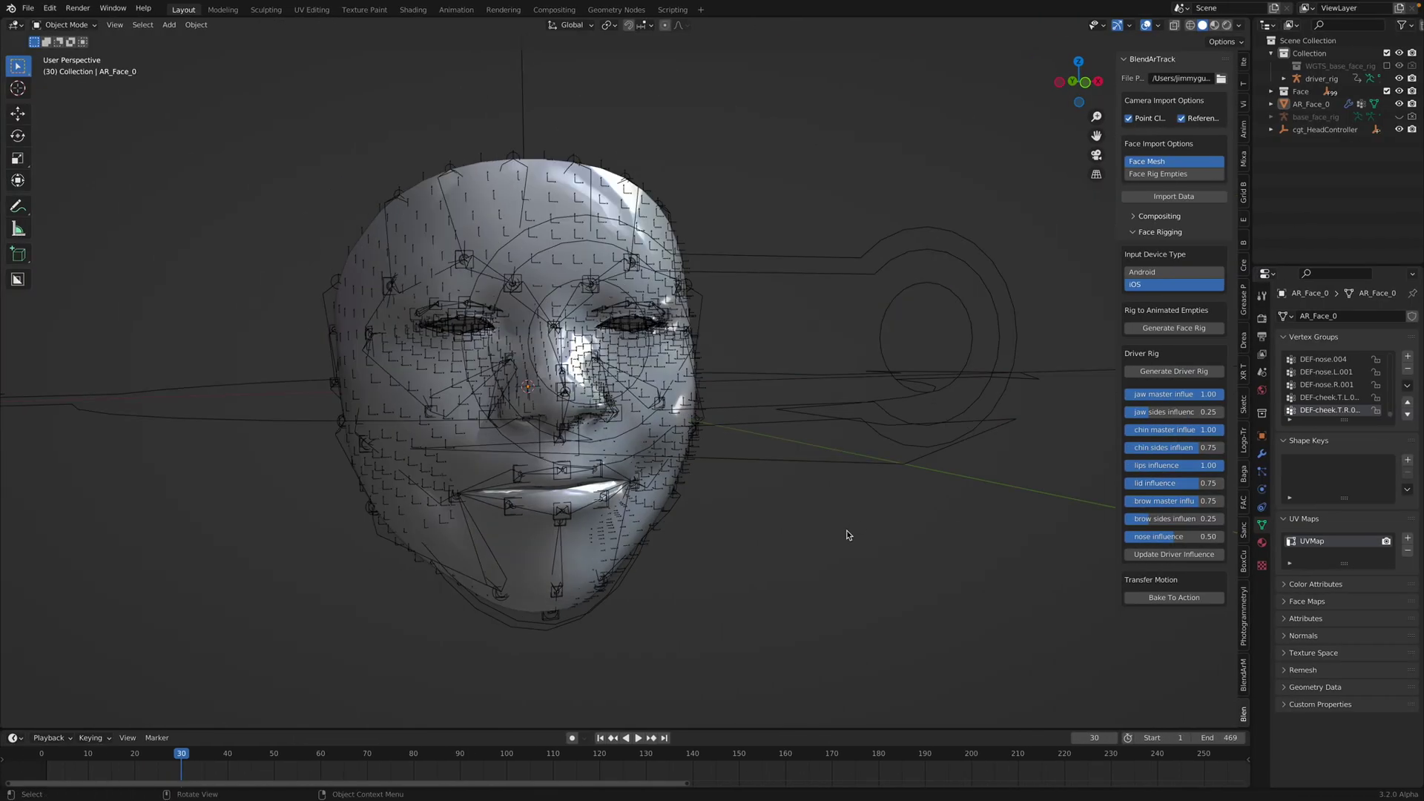
Create a new General file in Blender and delete the default camera, cube and light
click(29, 9)
mouse_move(46, 27)
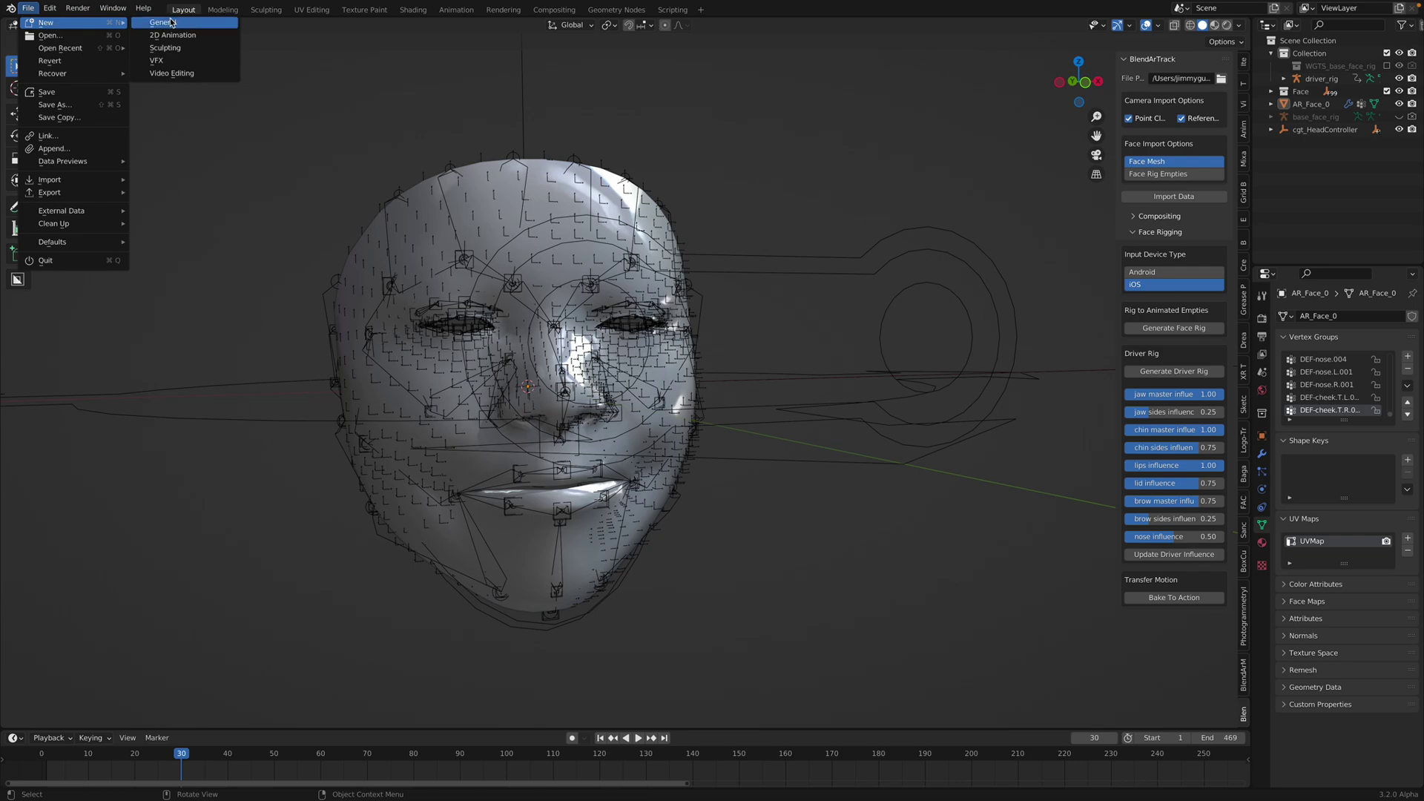
click(185, 24)
click(672, 423)
key(a)
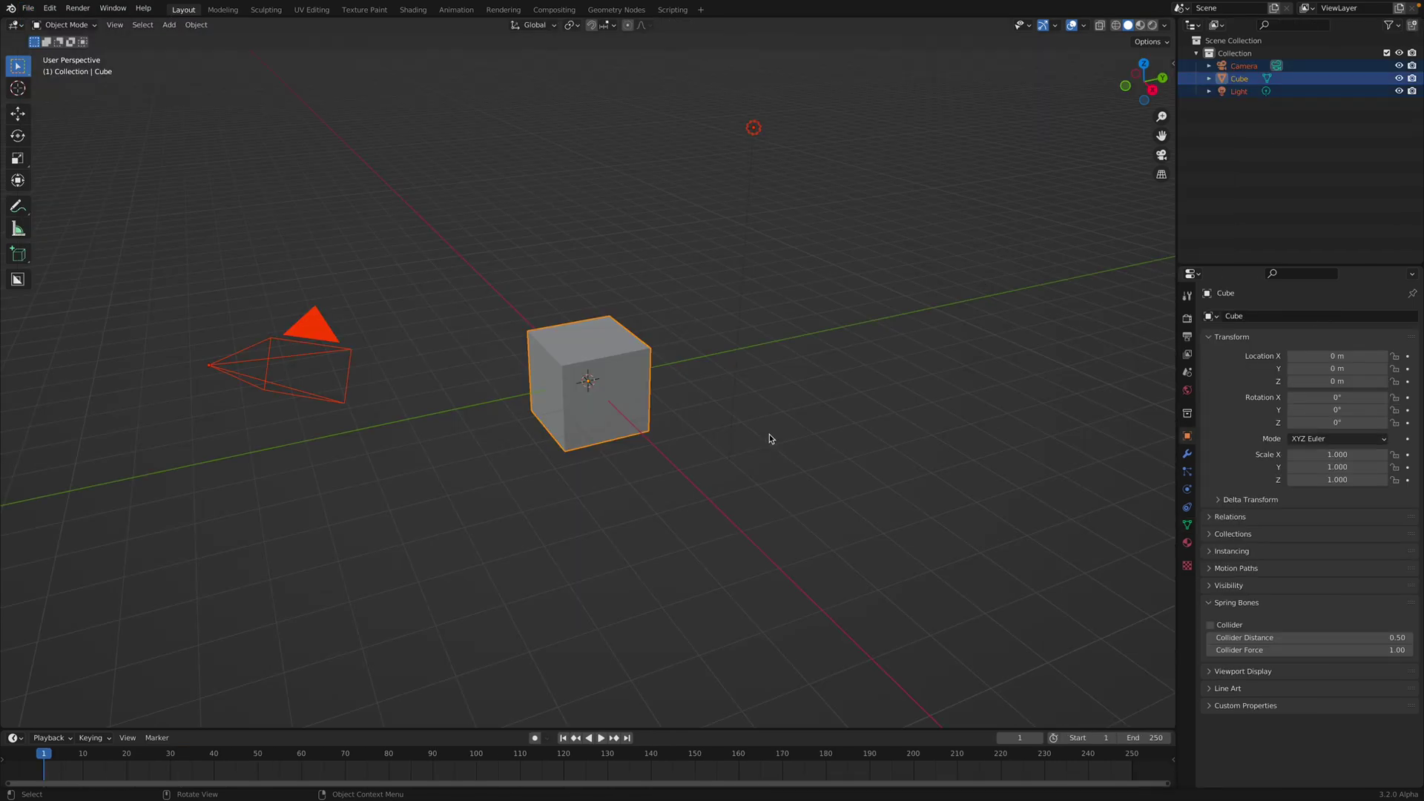
key(x)
click(769, 436)
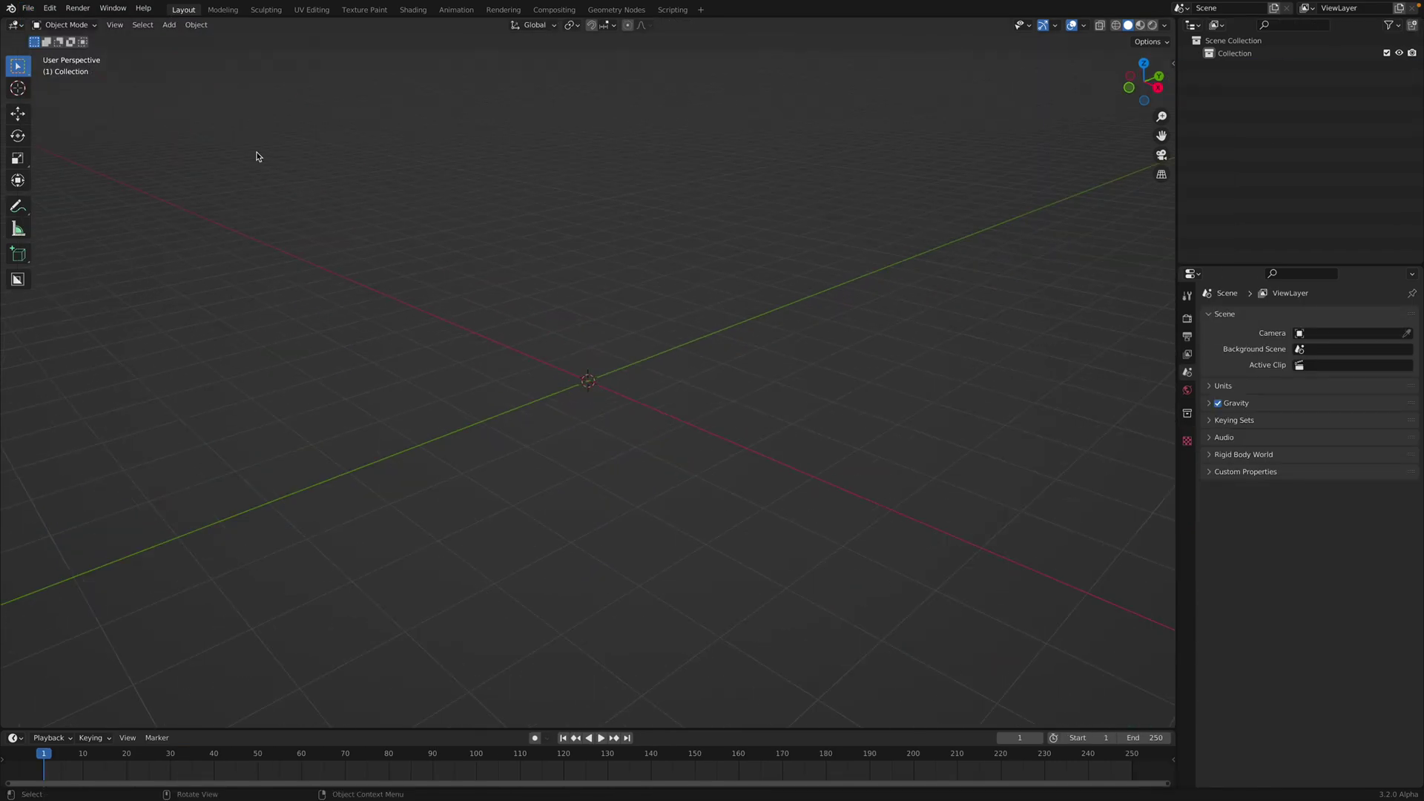
Return to the browser and check the title of the blendartrack YouTube tutorial
click(30, 10)
middle_drag(626, 314, 624, 310)
key(ctrl+Right)
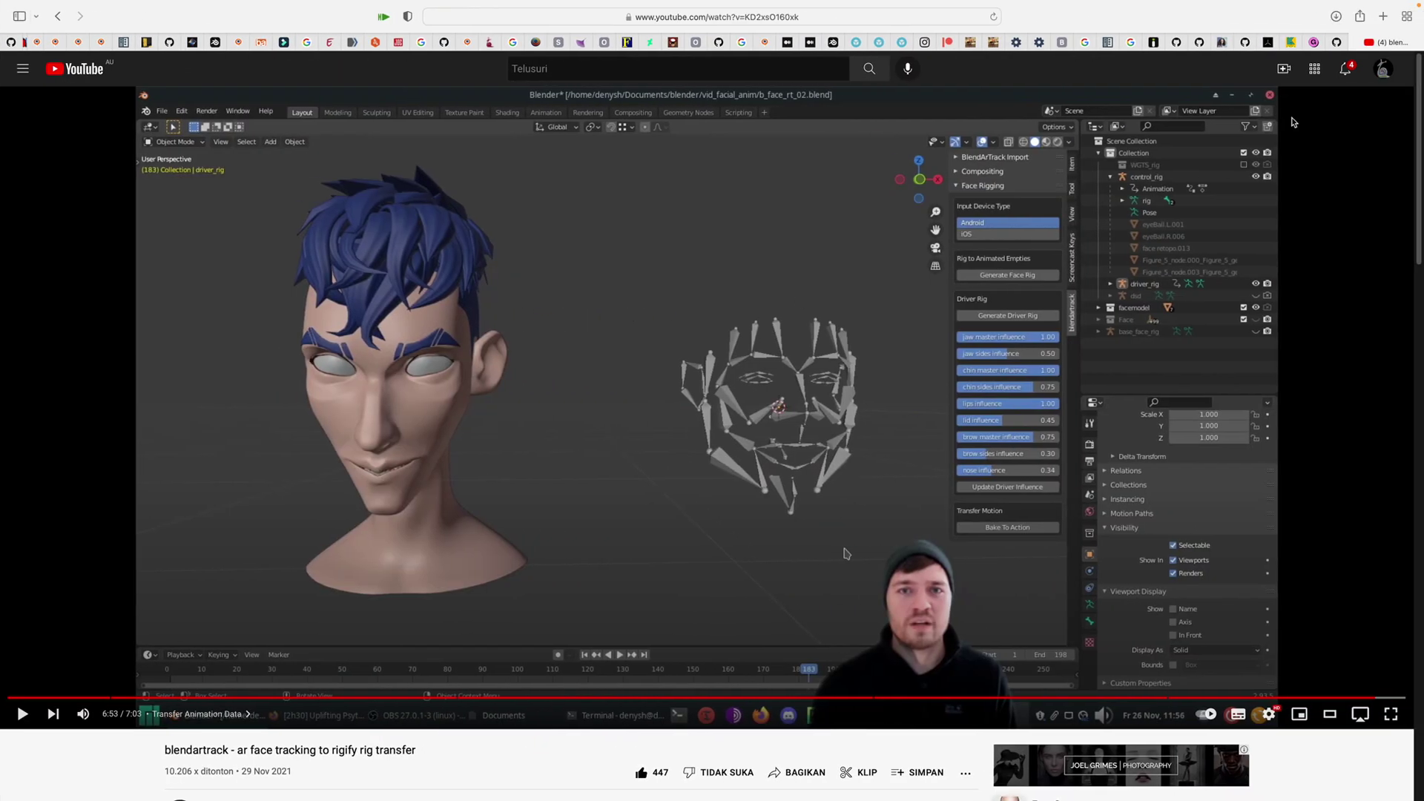
double_click(182, 750)
scroll(233, 748, down, 1)
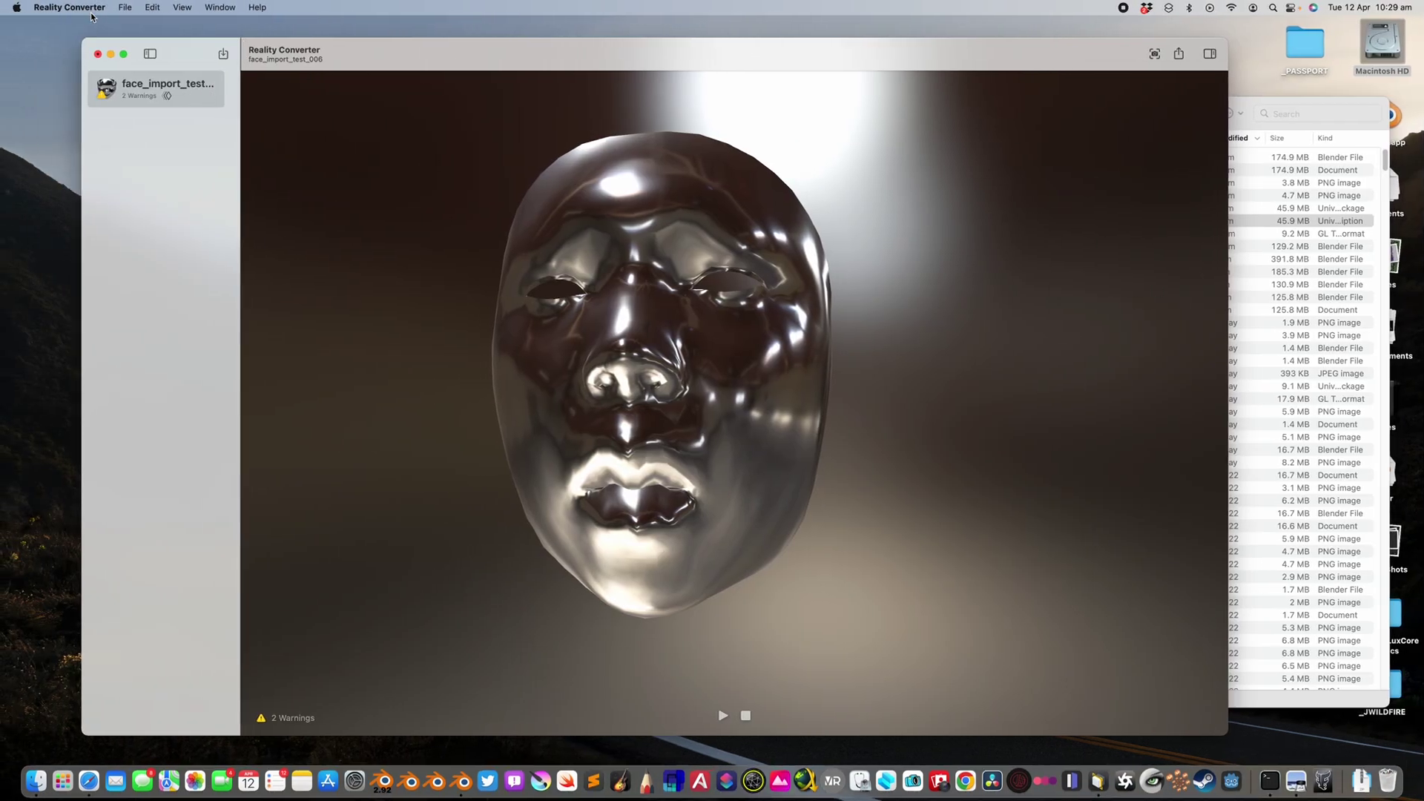
Quit Reality Converter and open the _RECORD_FACE_April2022 folder from Downloads in Finder
click(92, 8)
click(108, 131)
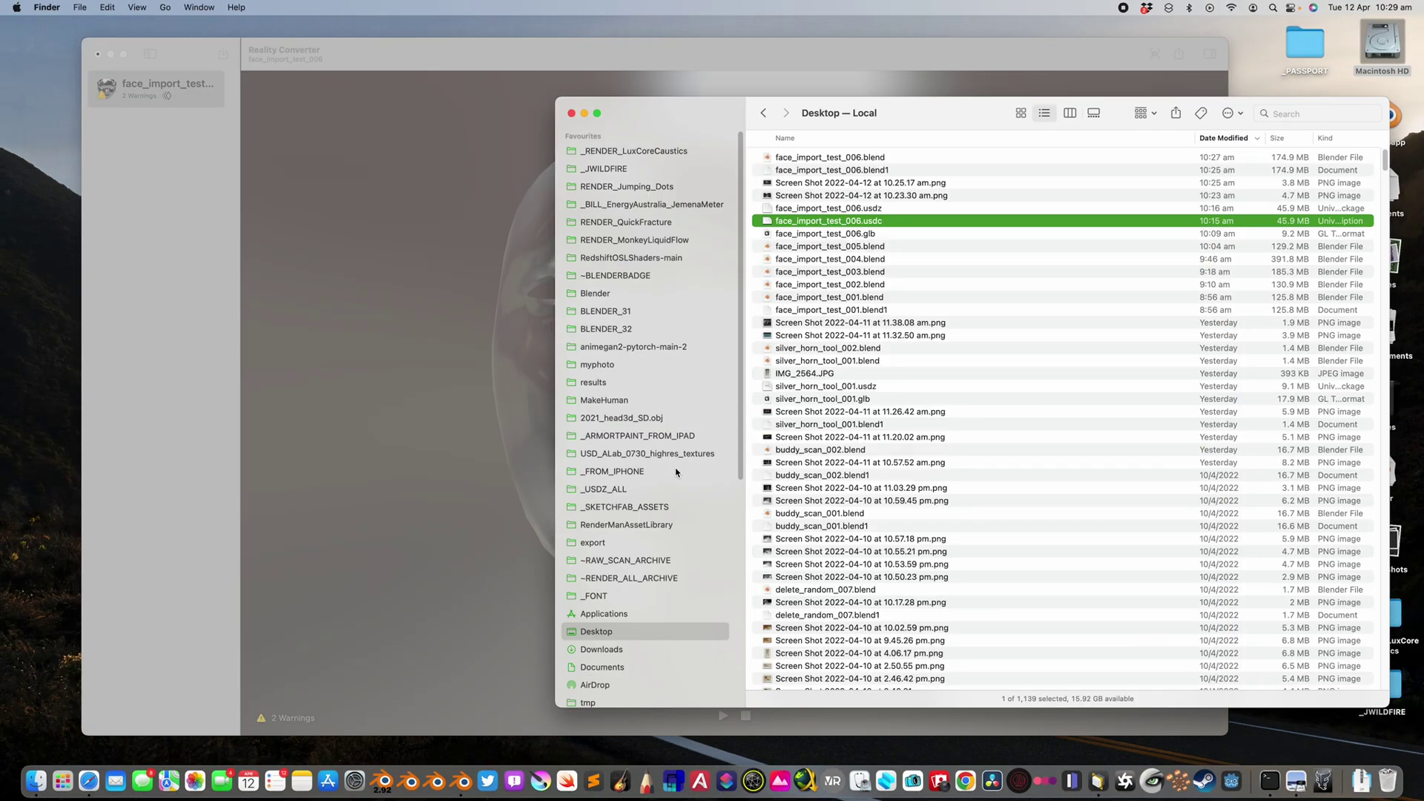
click(616, 649)
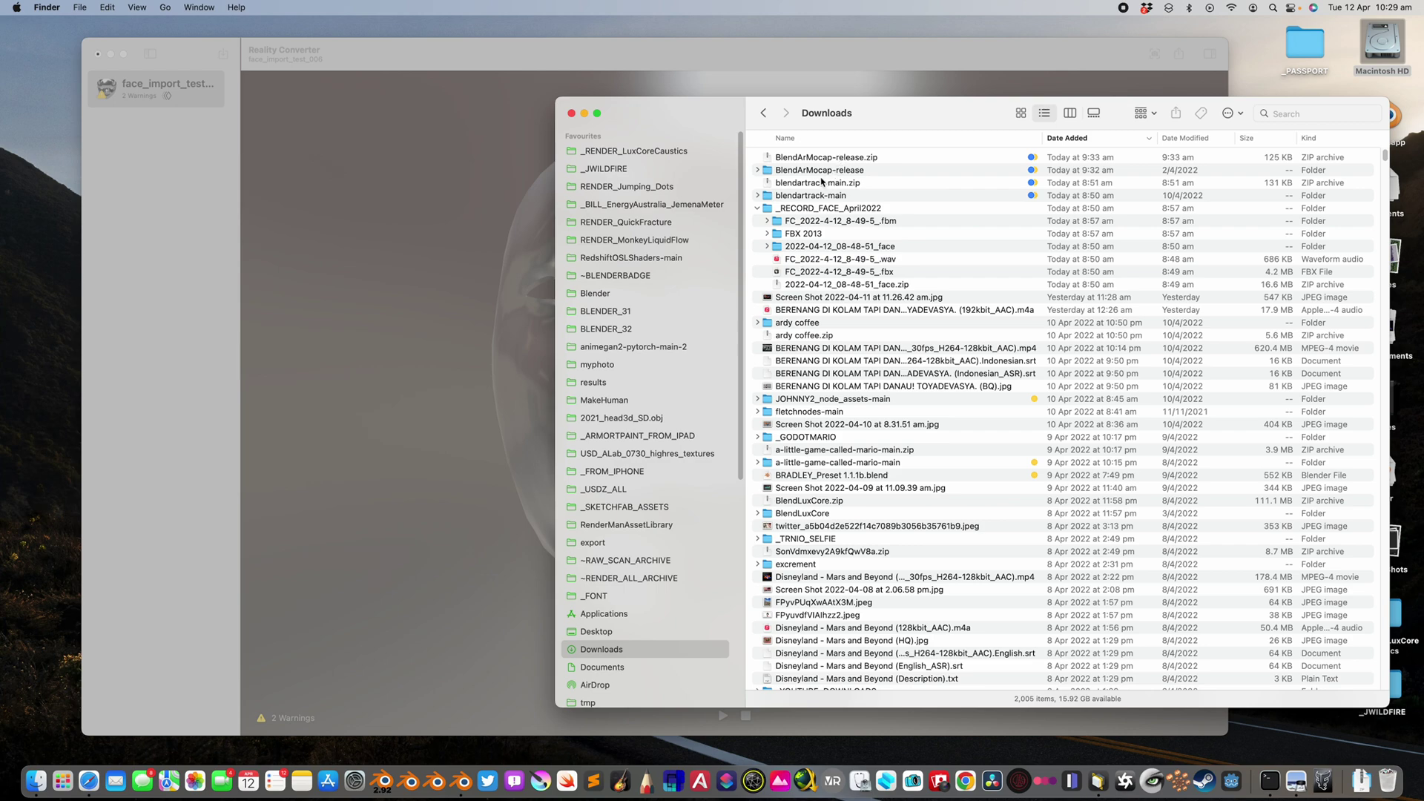
double_click(800, 209)
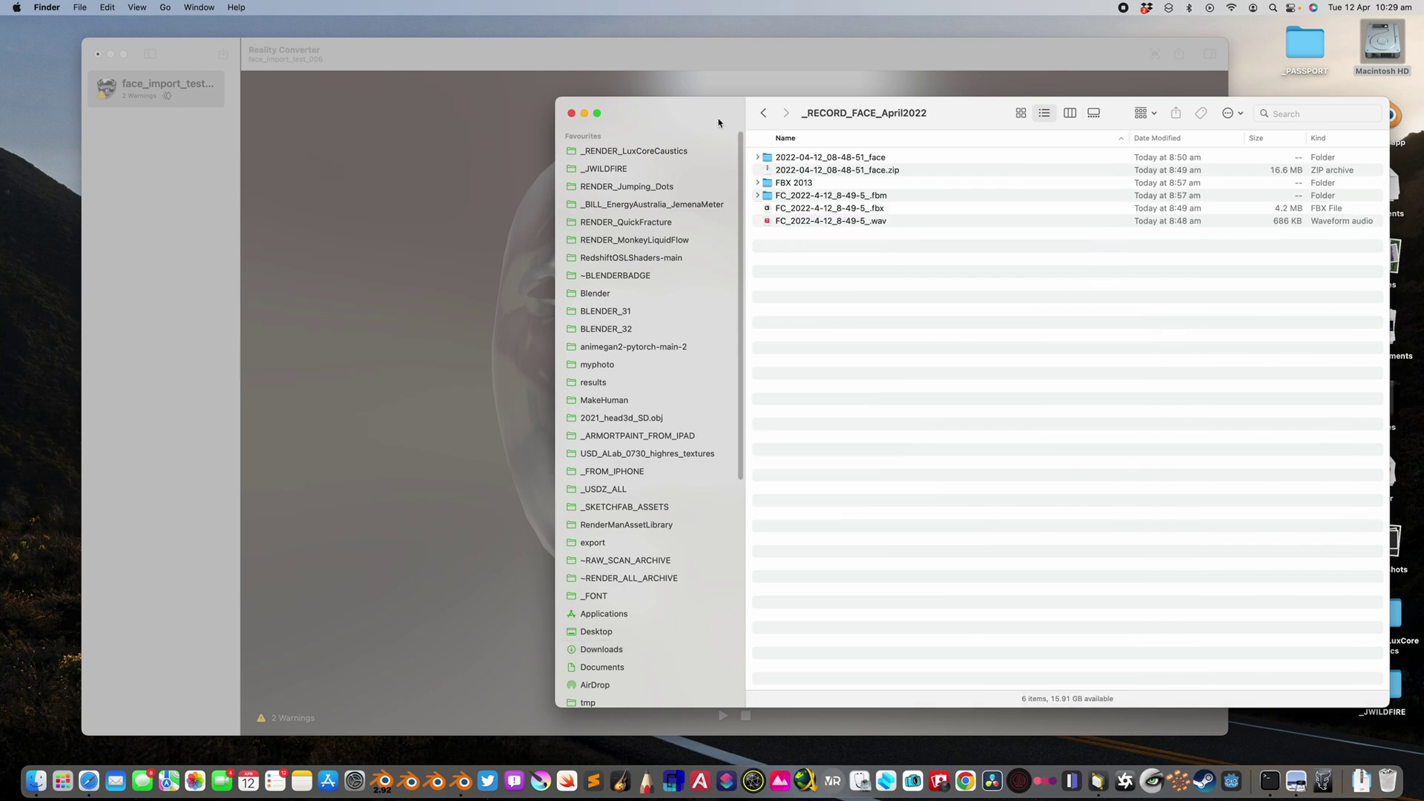
drag(718, 123, 609, 118)
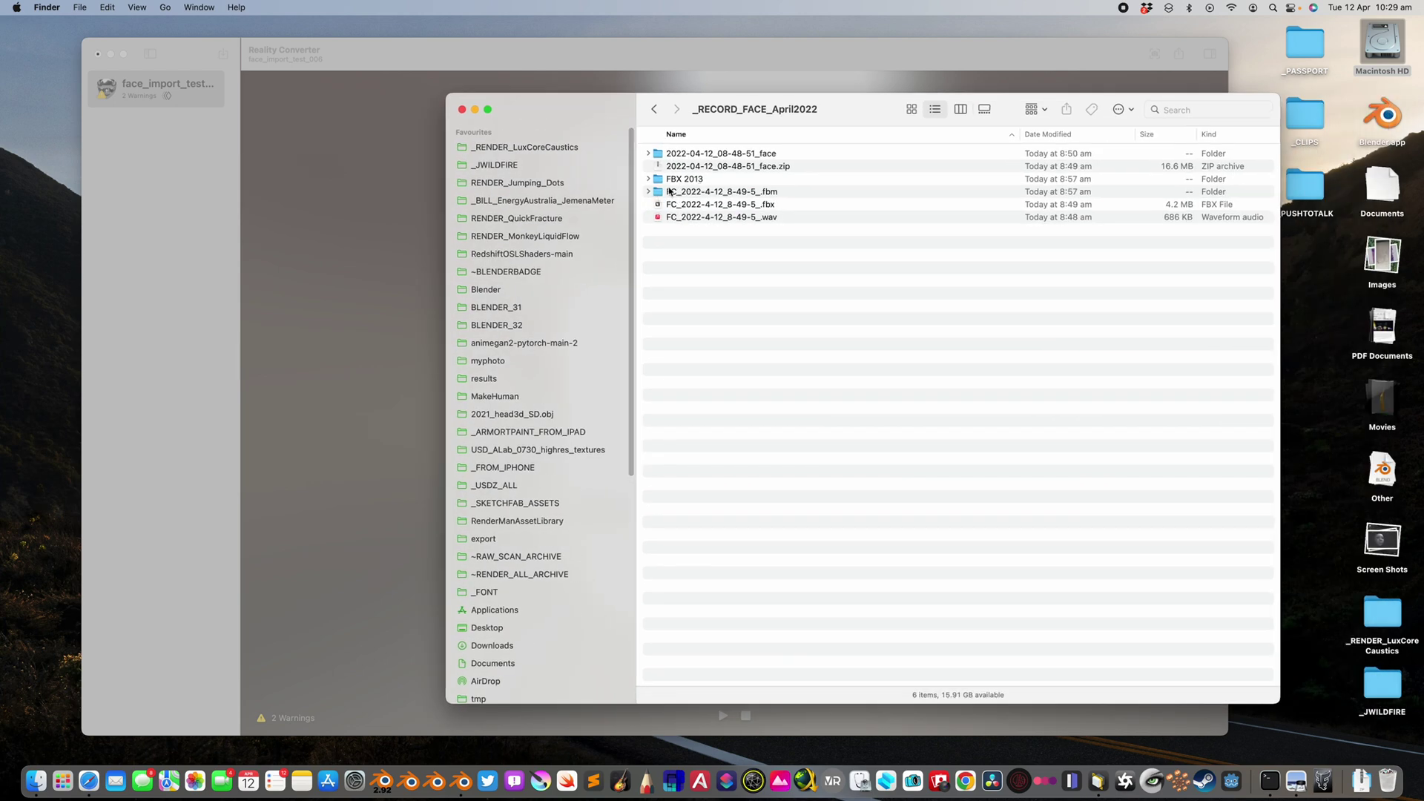
Expand the 2022-04-12_08-48-51_face folder and look through its f-pose, face_mesh and face JSON files
click(648, 154)
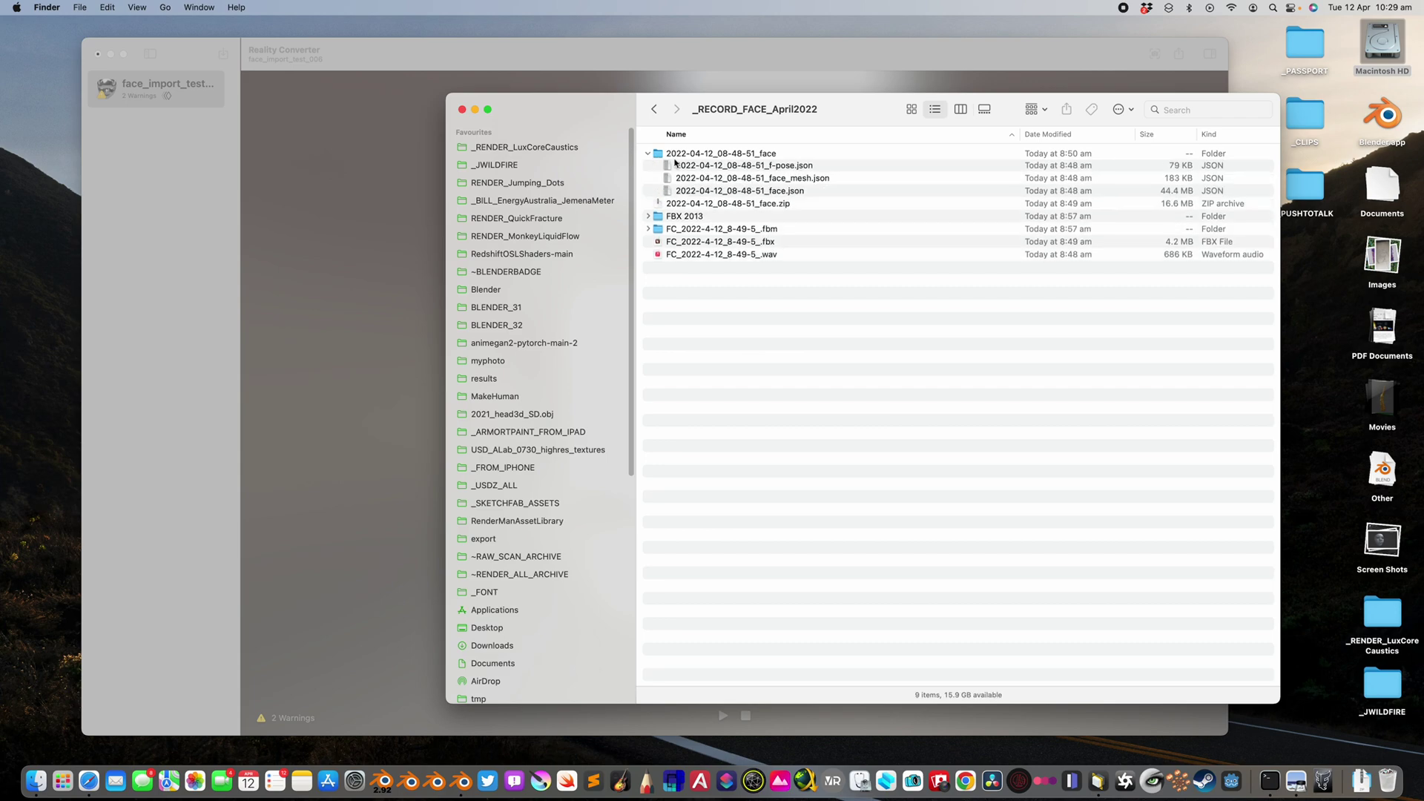
click(765, 170)
click(770, 179)
click(770, 189)
key(Up)
key(Up)
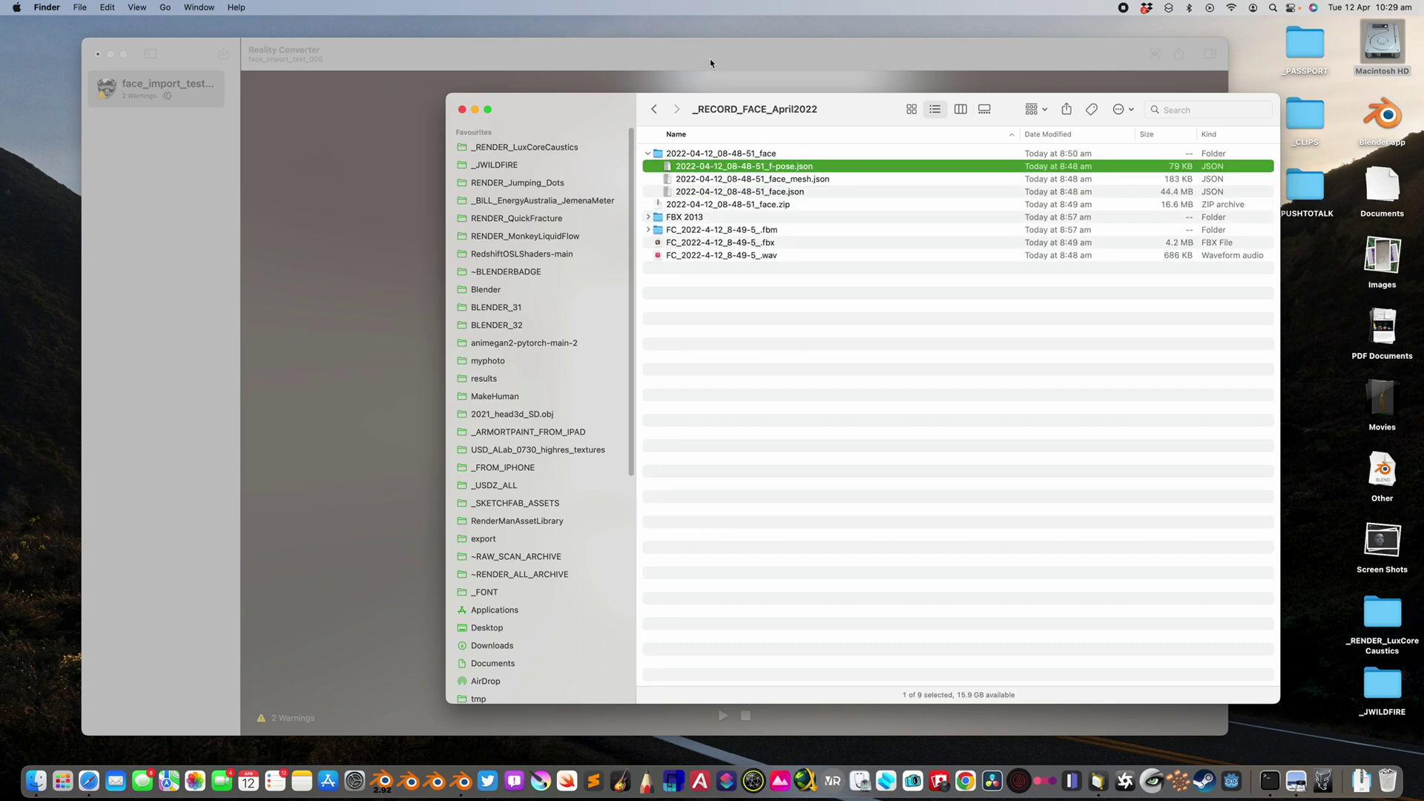
Quit Reality Converter without exporting the model
click(710, 62)
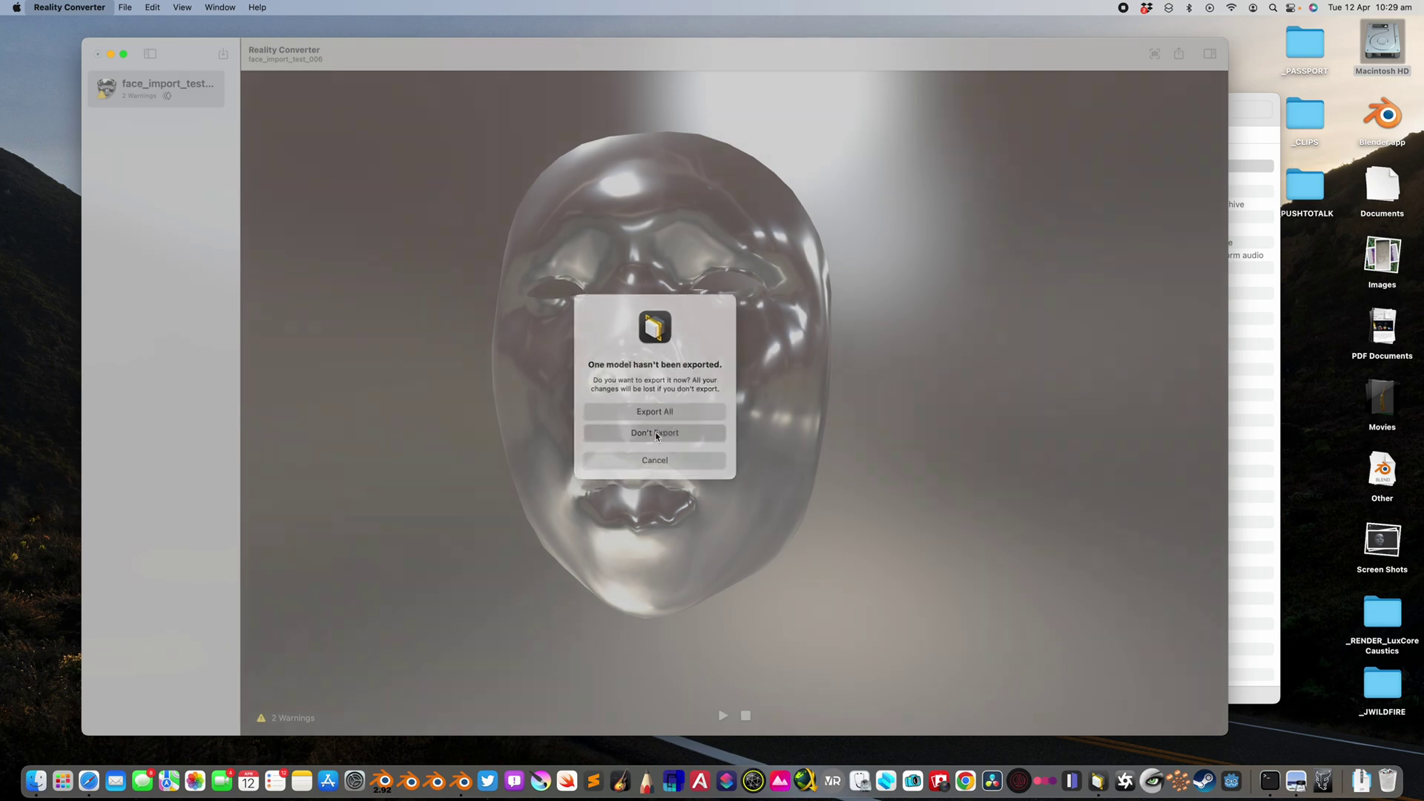
click(654, 438)
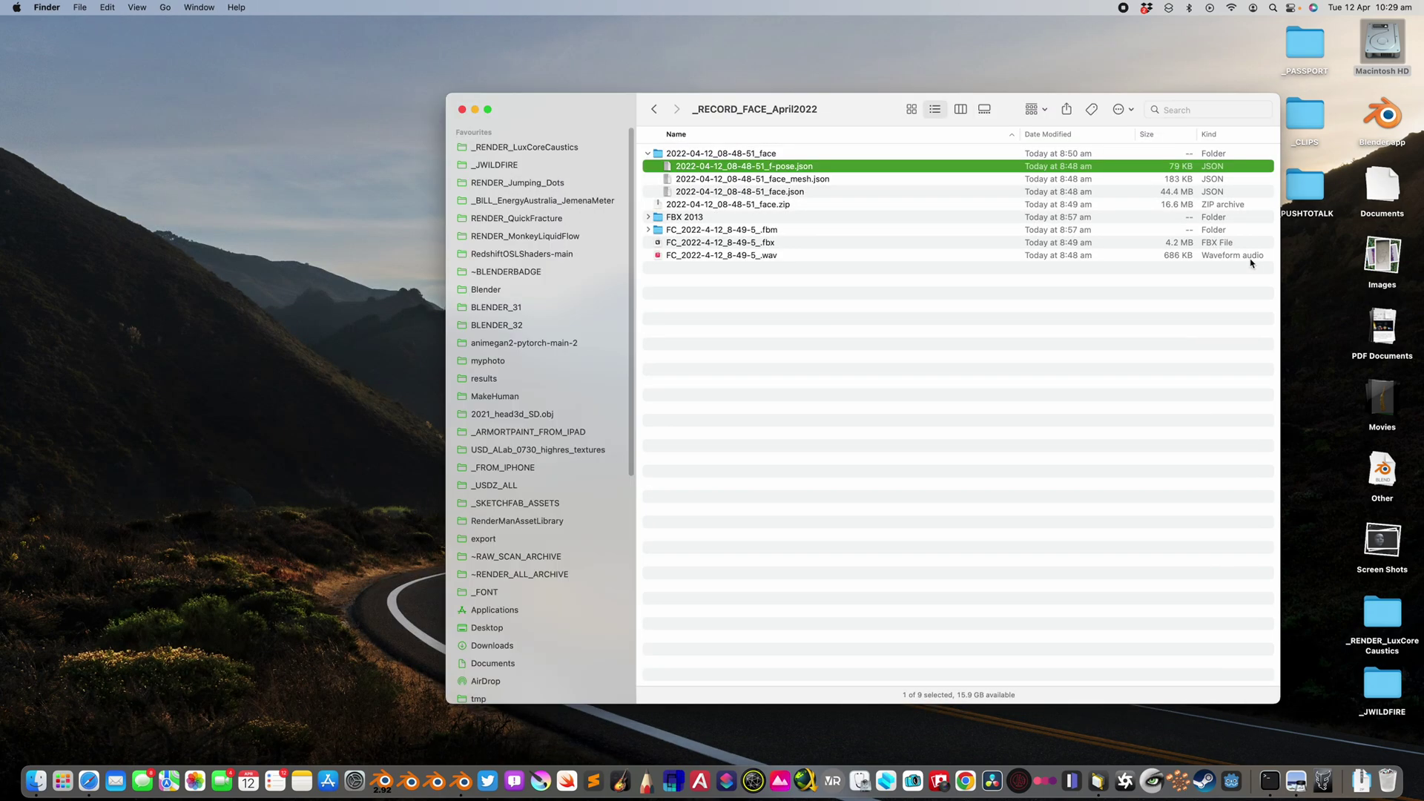
Look through the face capture JSON files and the FBX file inside the FBX 2013 folder in Finder
click(783, 181)
click(787, 193)
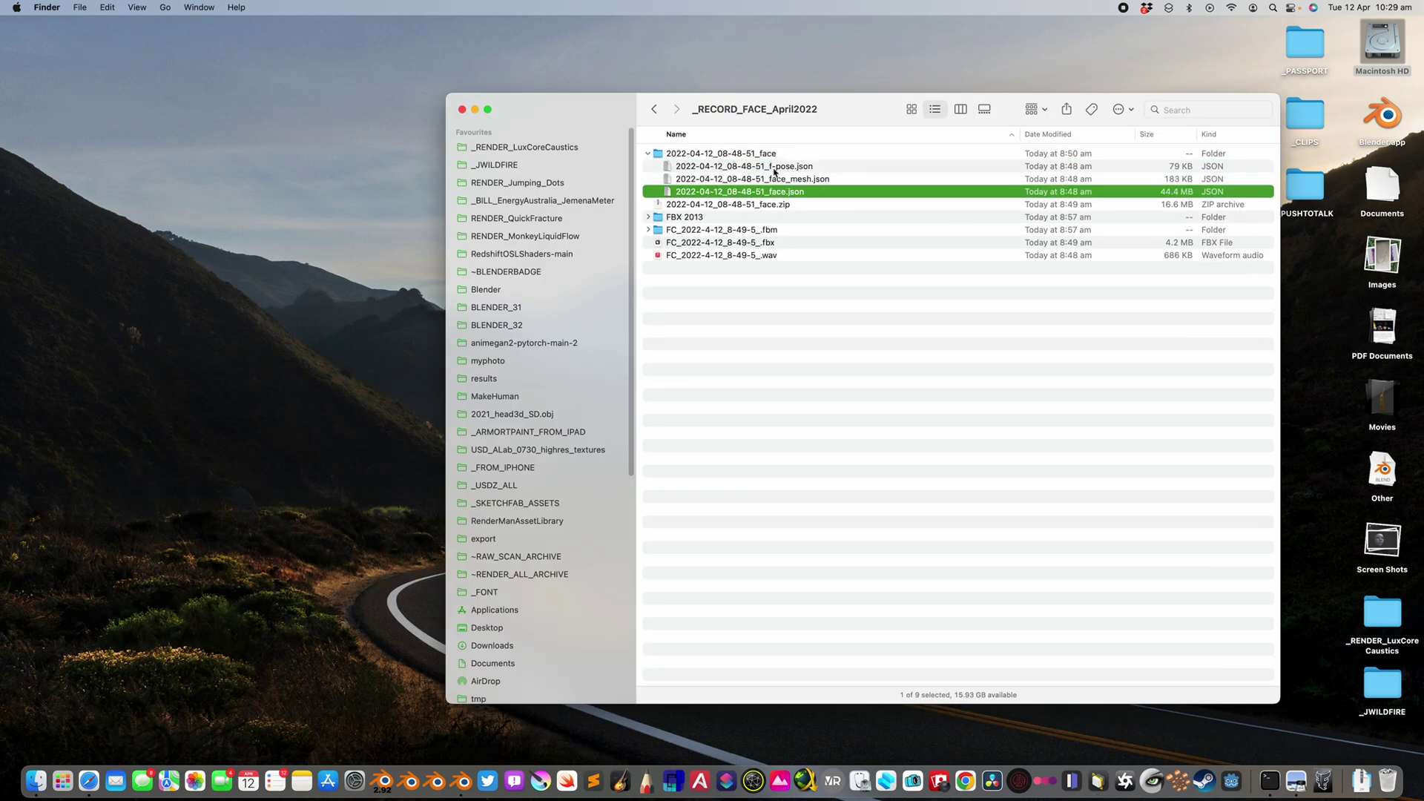
click(775, 169)
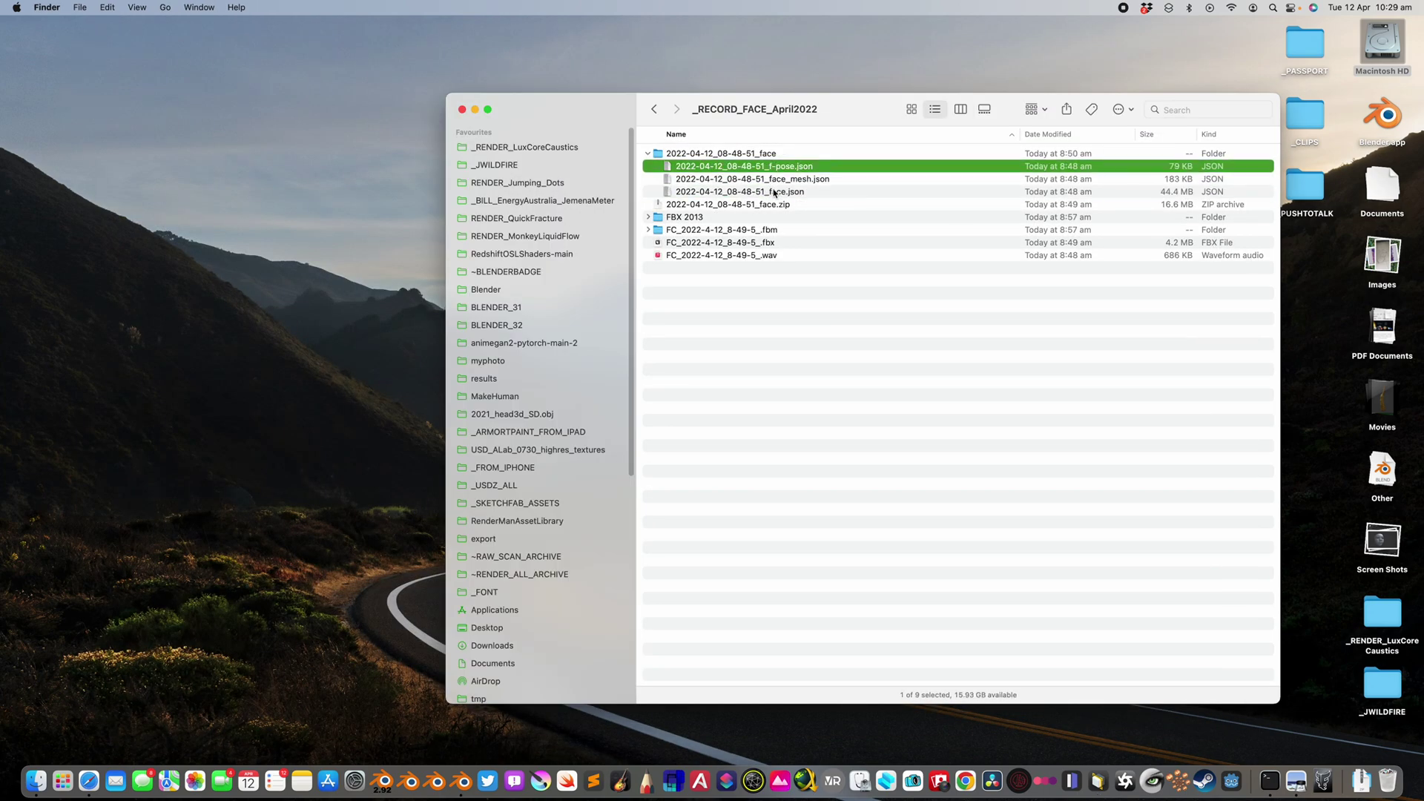
click(647, 219)
click(749, 233)
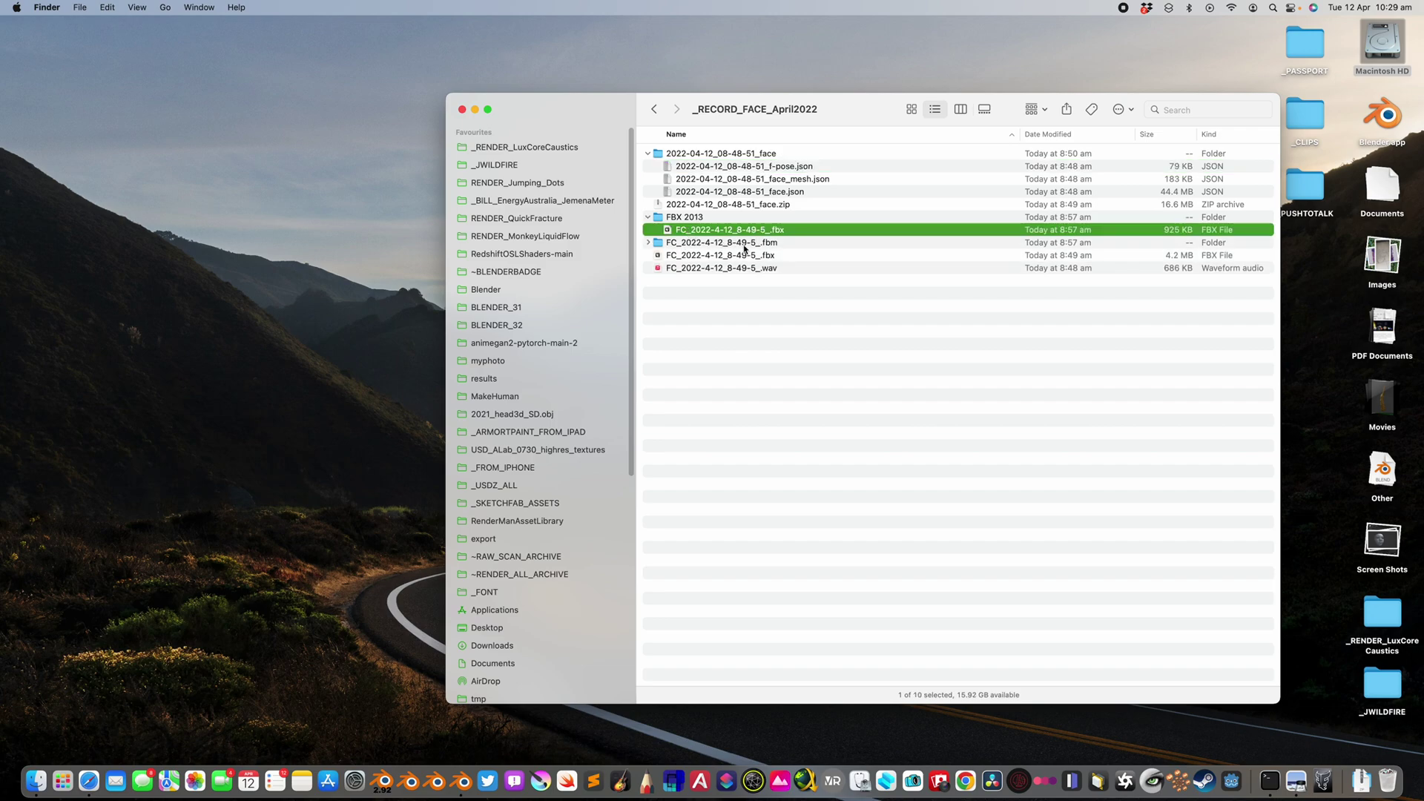
Switch to Blender and import FC_2022-4-12_8-49-5_.fbx from the FBX 2013 folder inside Downloads/_RECORD_FACE_April2022
key(ctrl+Right)
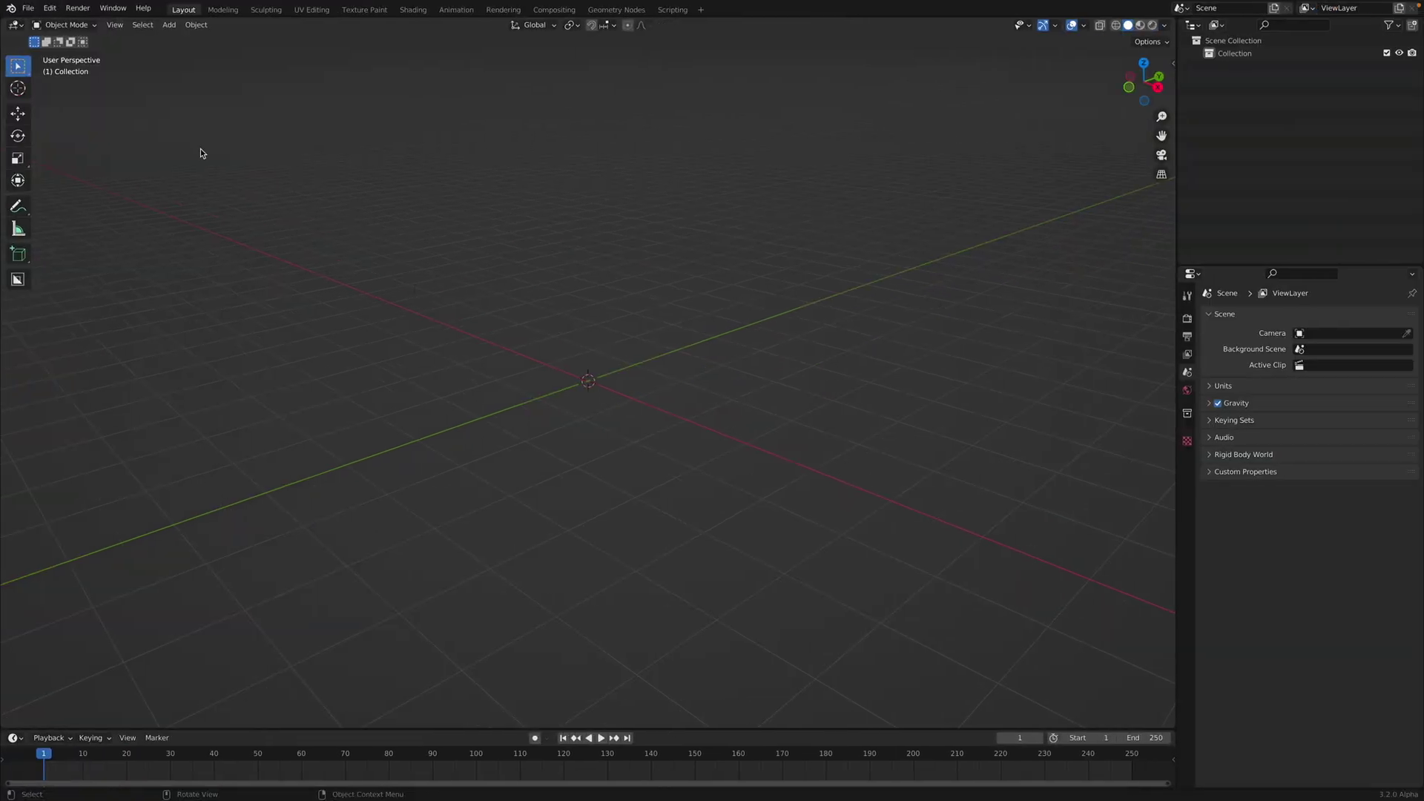
click(28, 8)
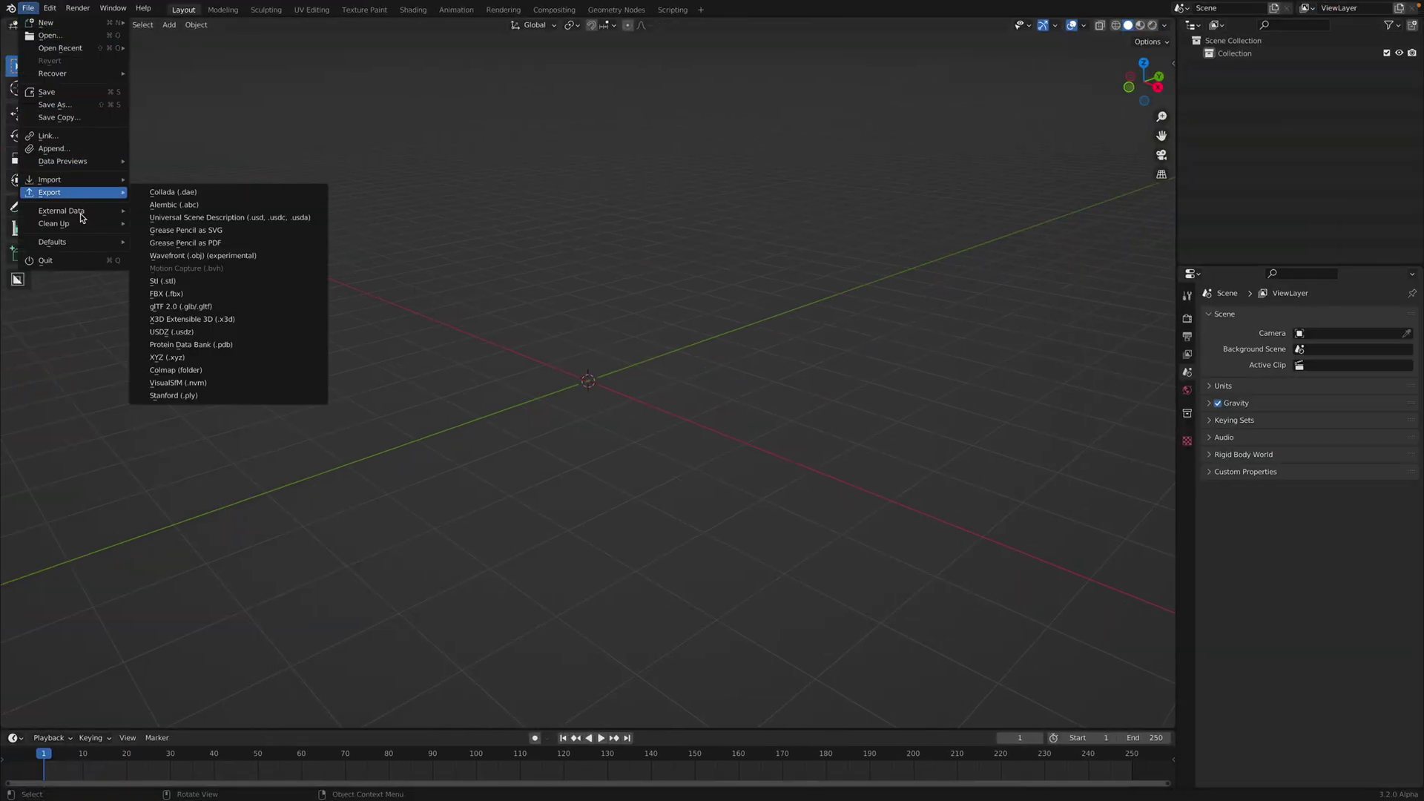
mouse_move(82, 180)
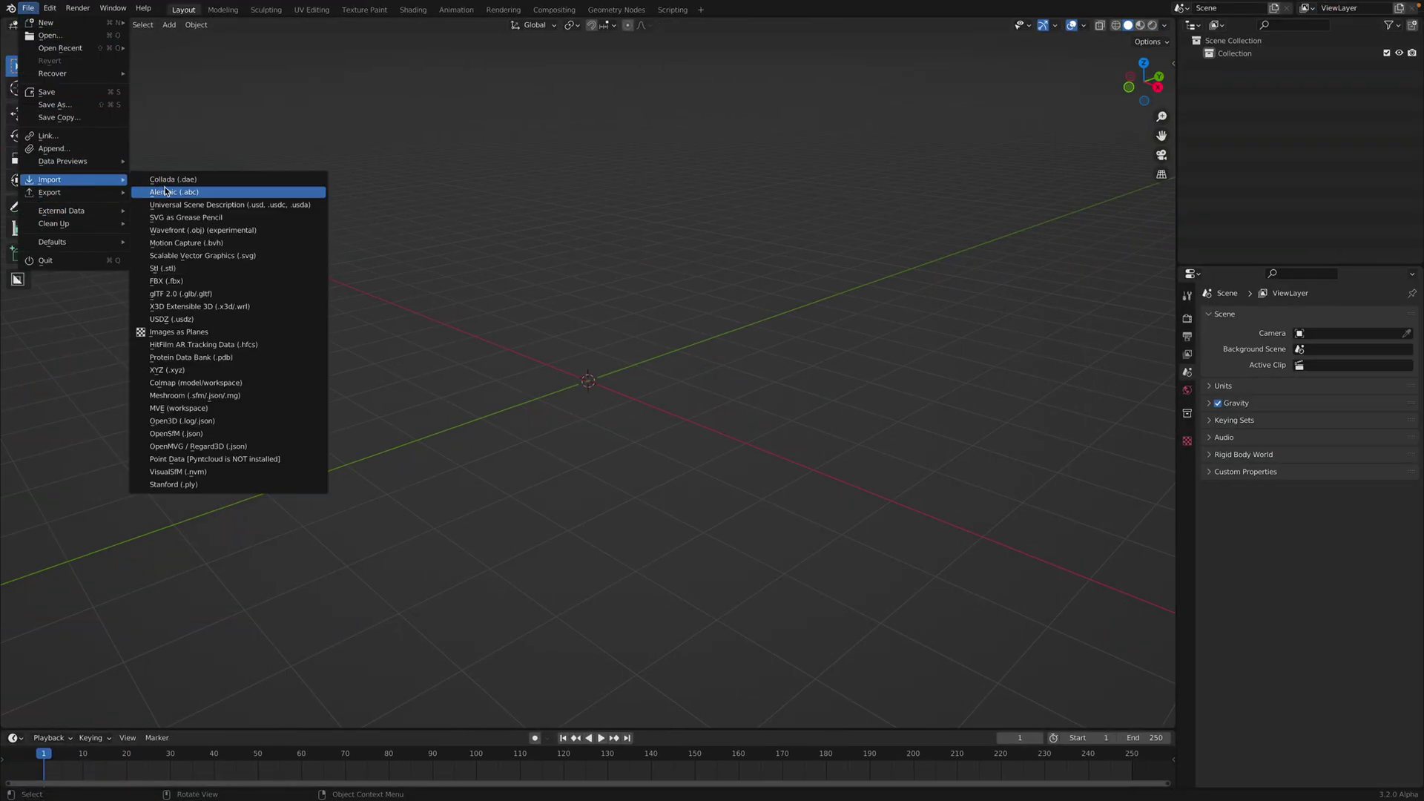
click(196, 281)
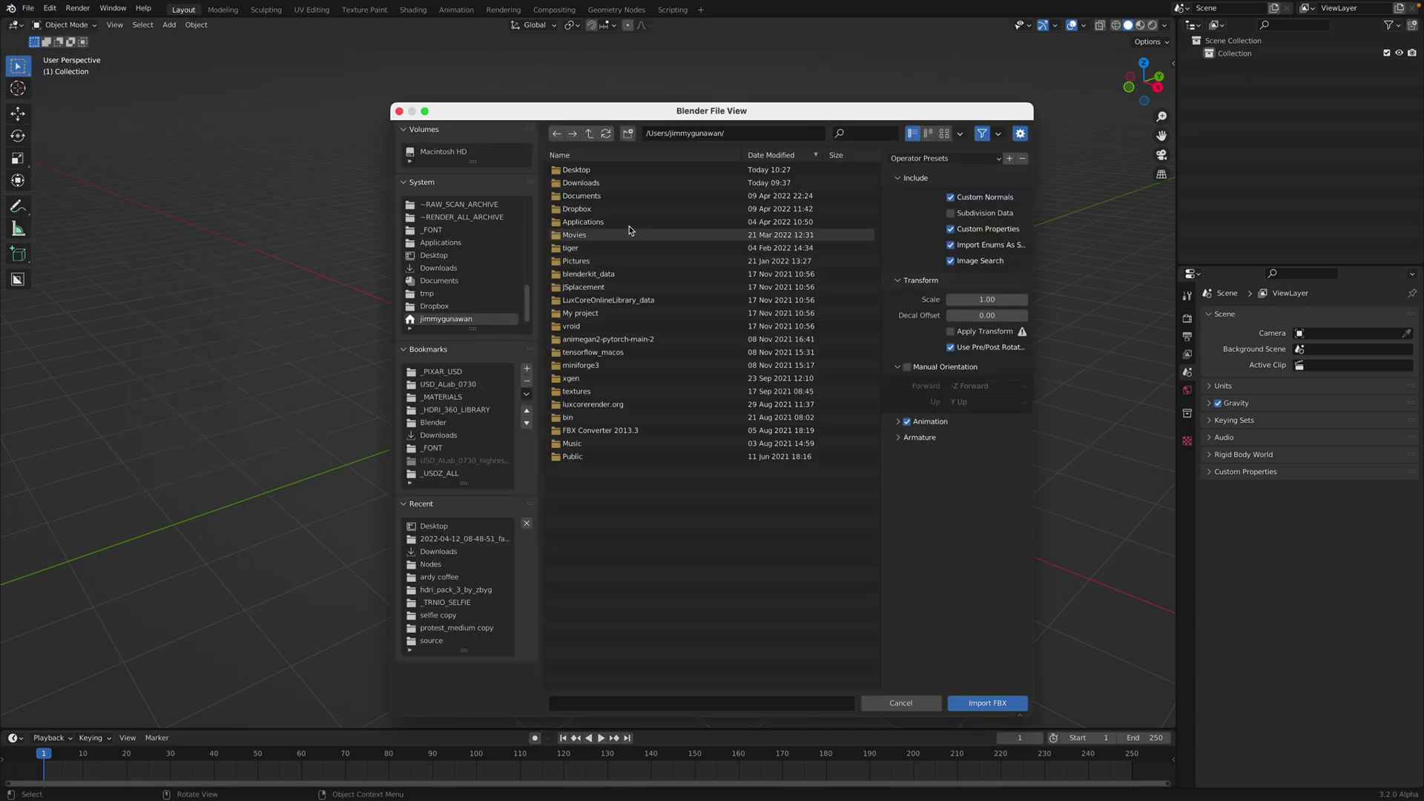
click(627, 185)
double_click(627, 186)
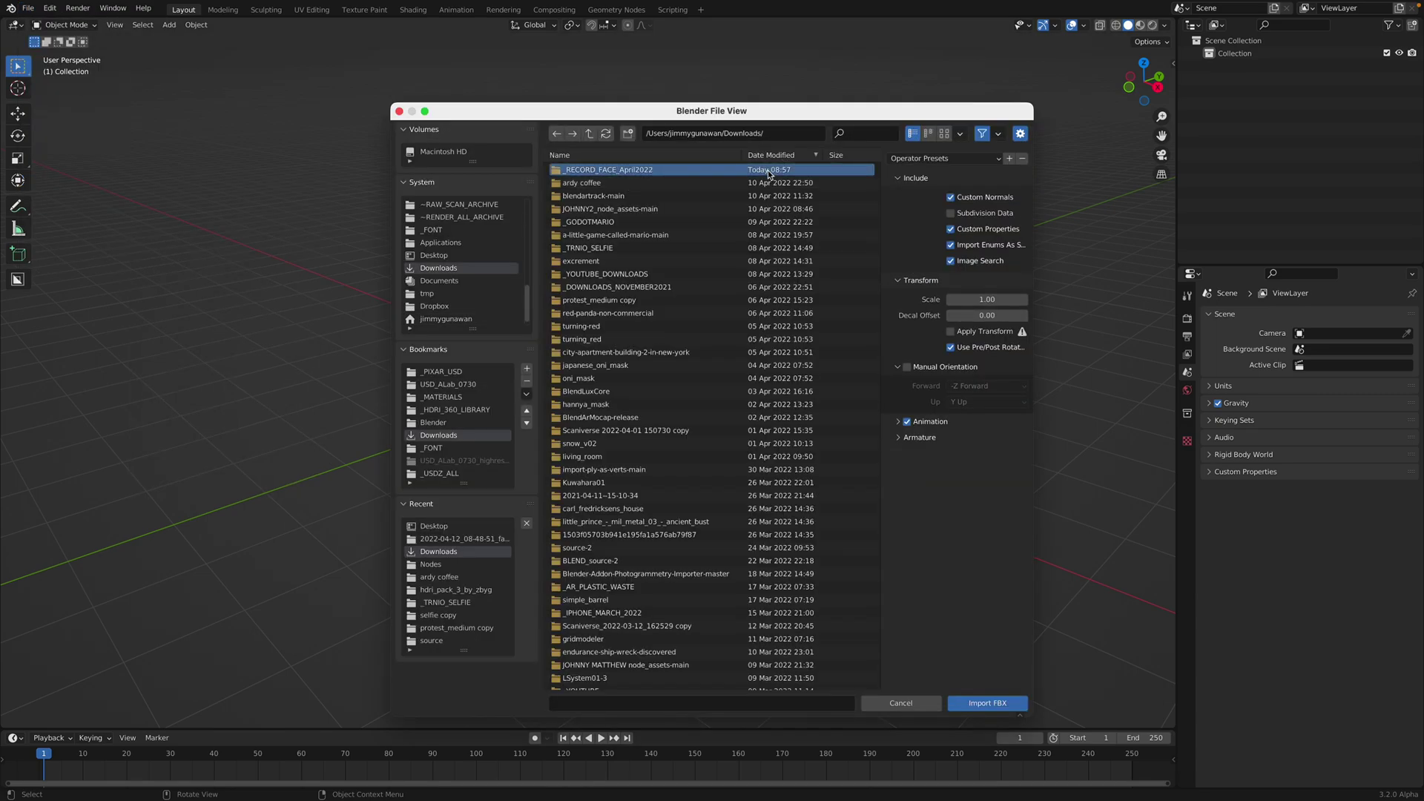
double_click(672, 172)
click(607, 209)
click(627, 170)
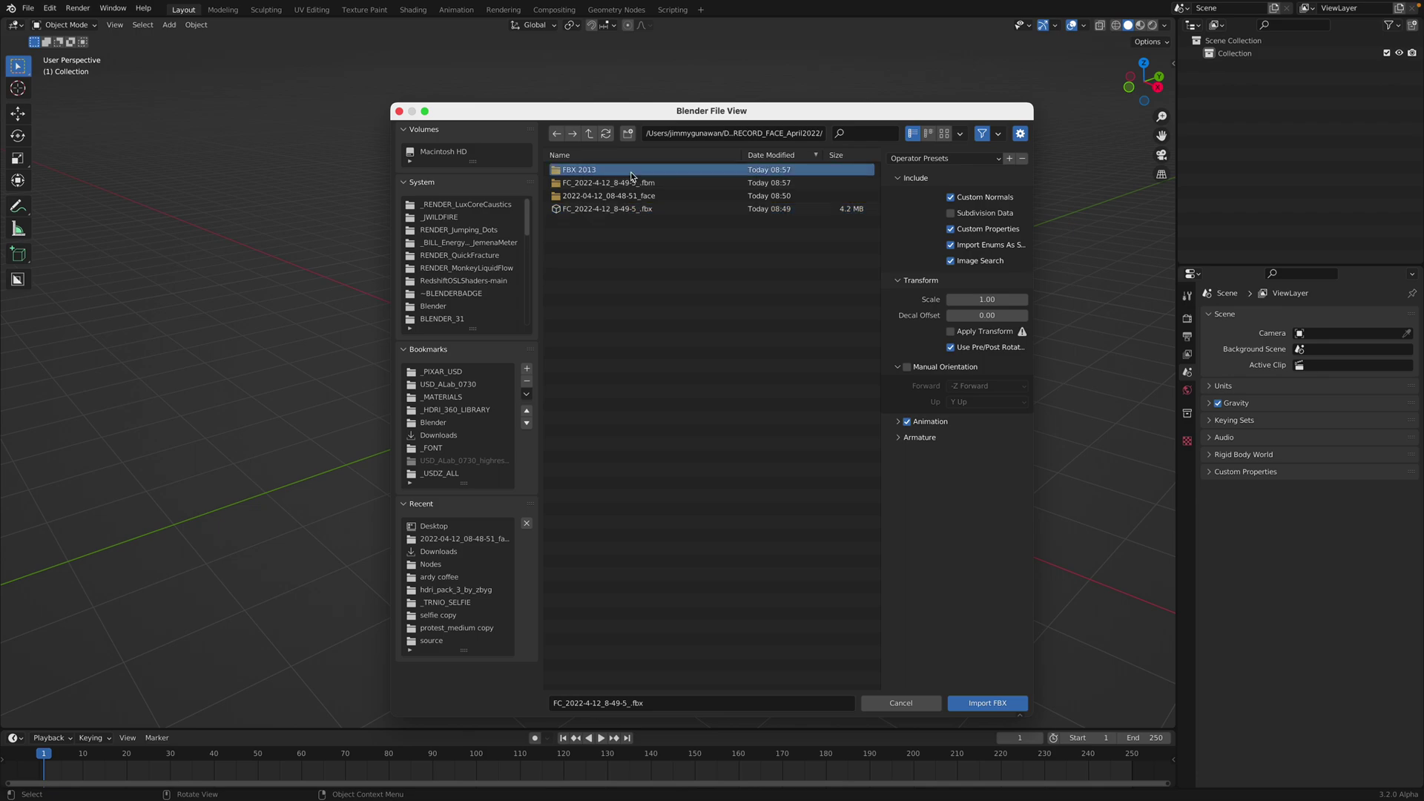
double_click(628, 171)
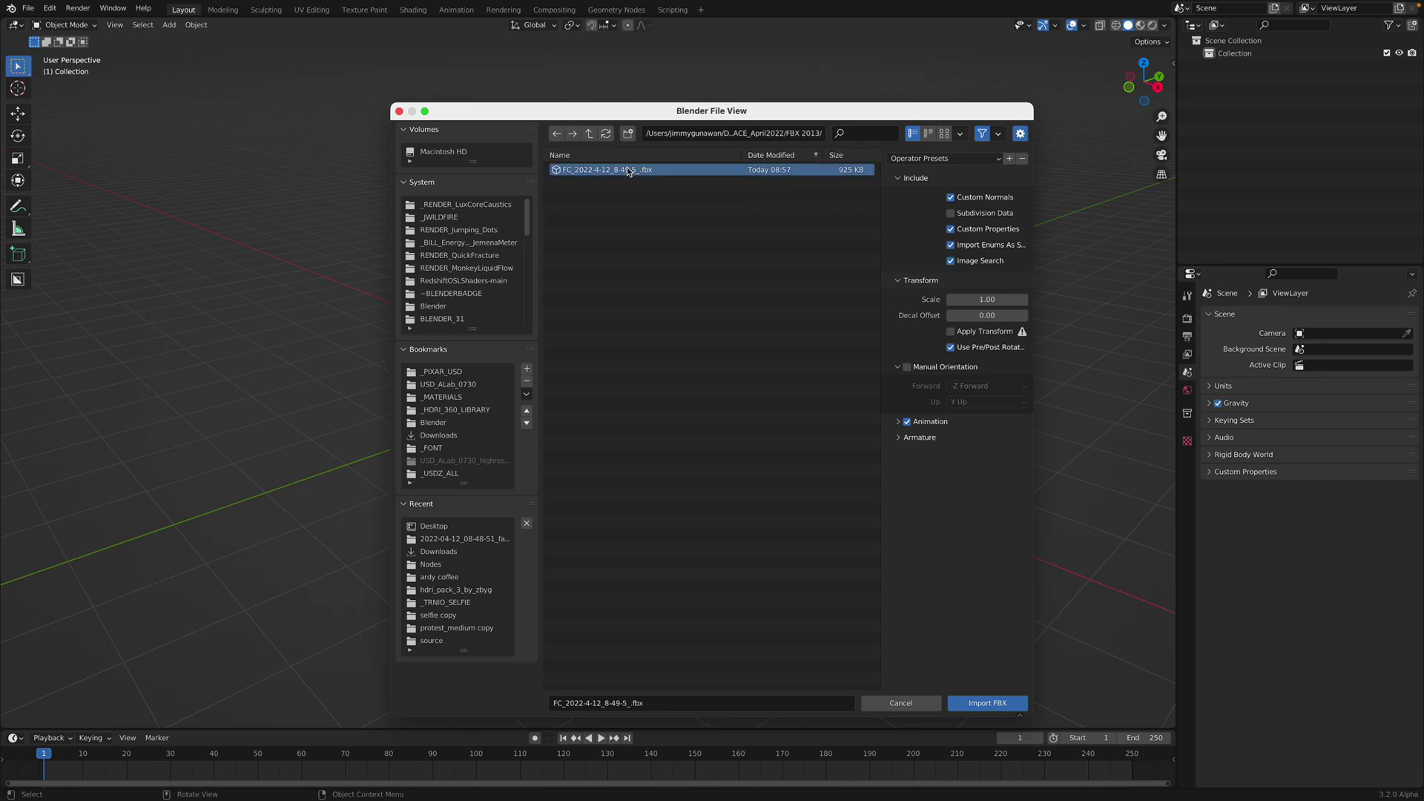
click(990, 701)
Deselect the imported objects and select only the meshes of the head model by type
middle_drag(970, 670, 702, 347)
scroll(791, 512, up, 12)
scroll(702, 347, up, 3)
middle_drag(590, 250, 748, 388)
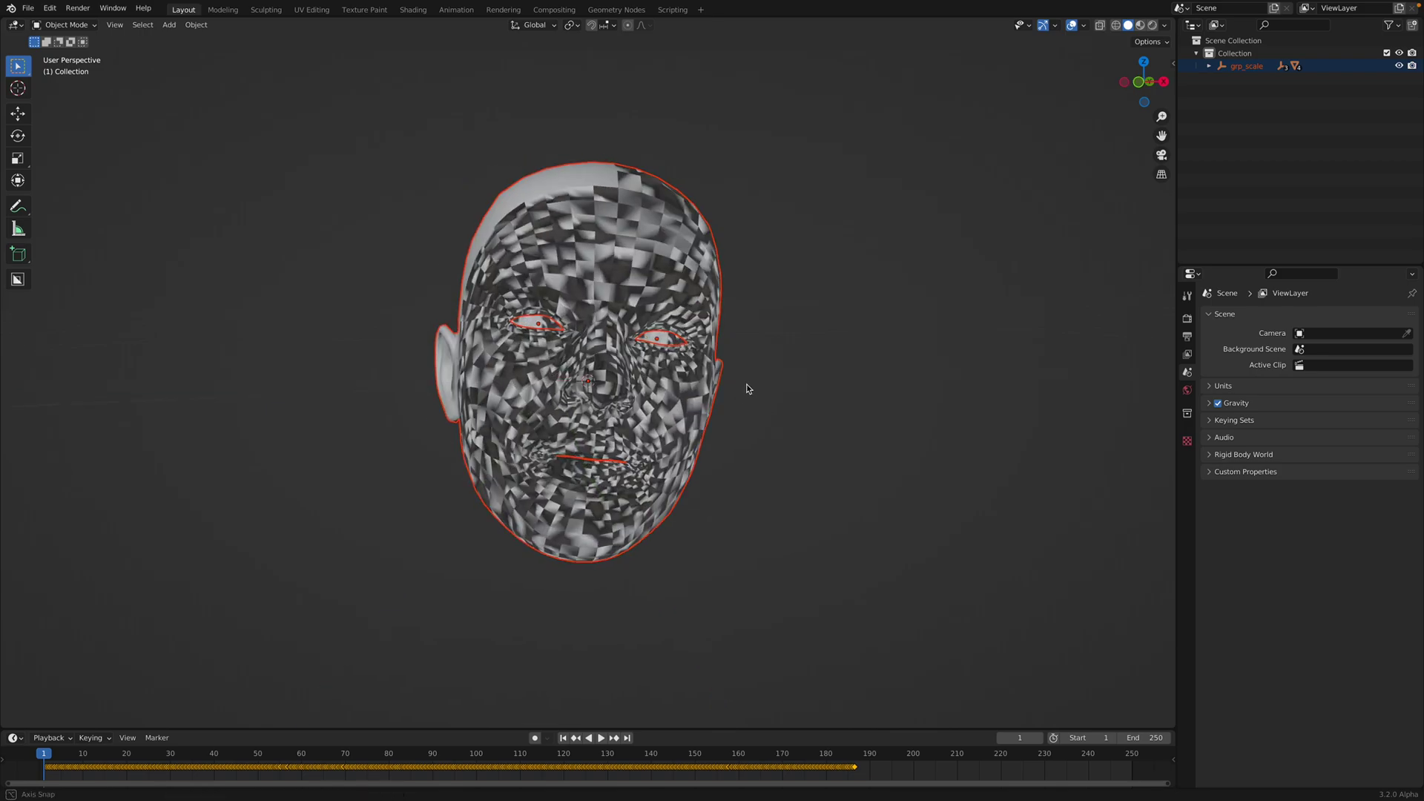
key(alt+a)
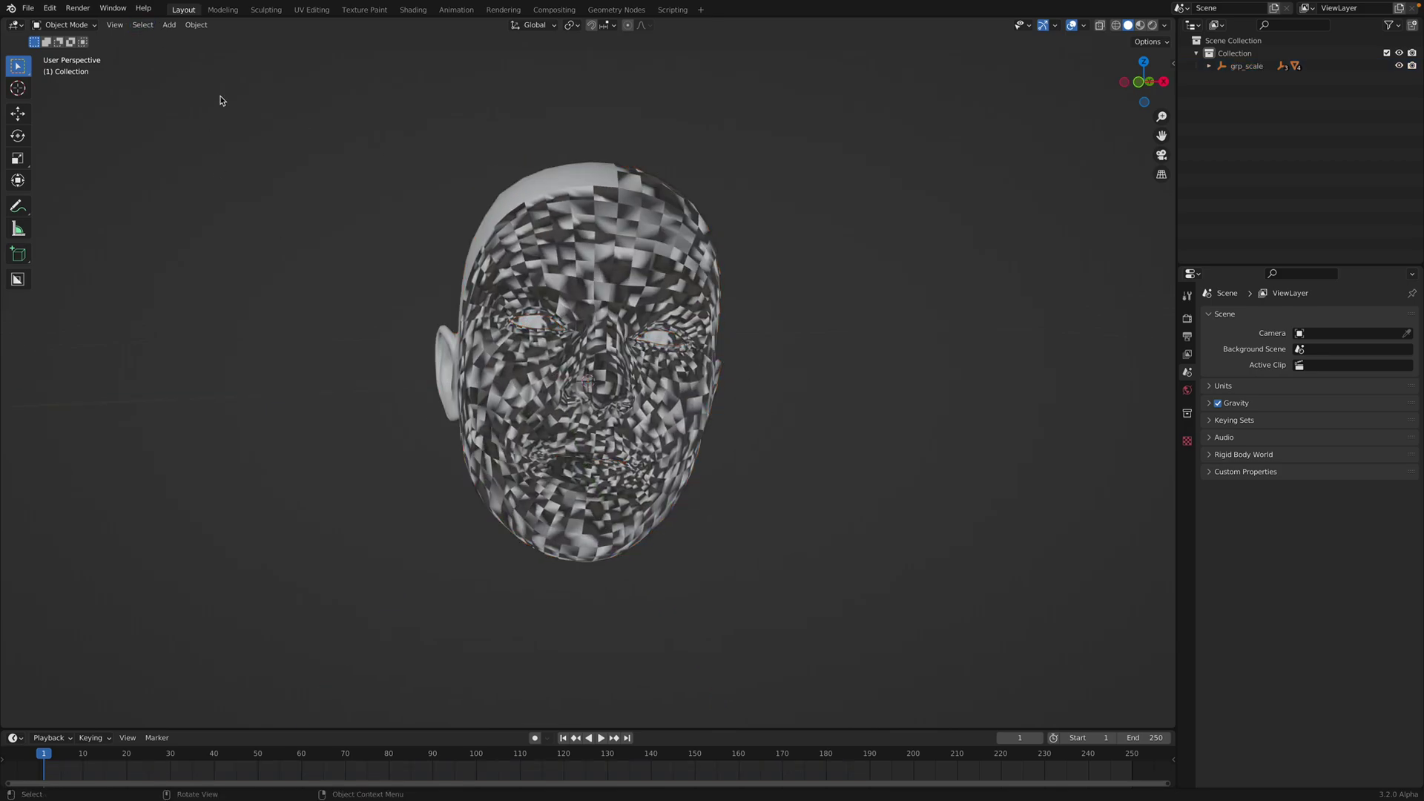
click(142, 25)
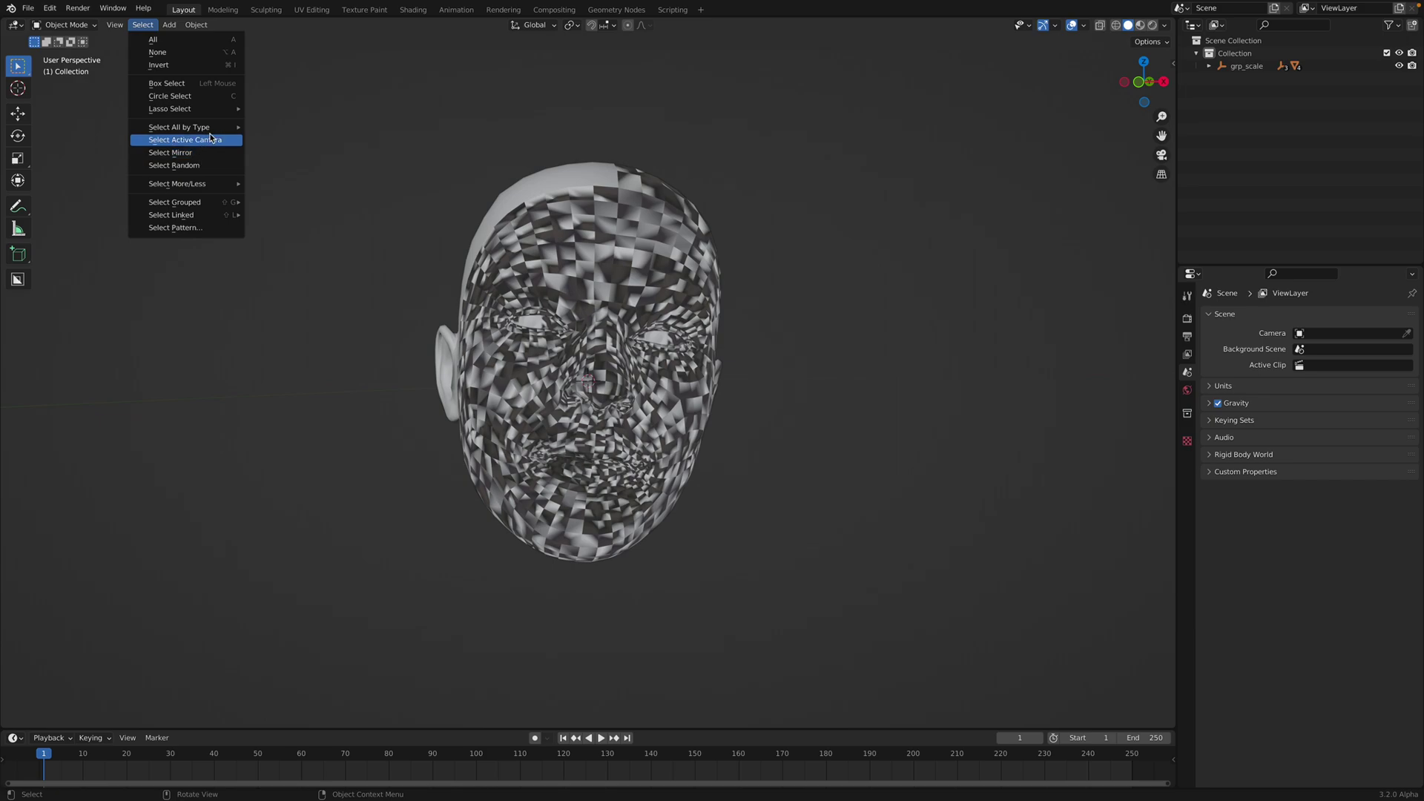
mouse_move(195, 127)
click(276, 130)
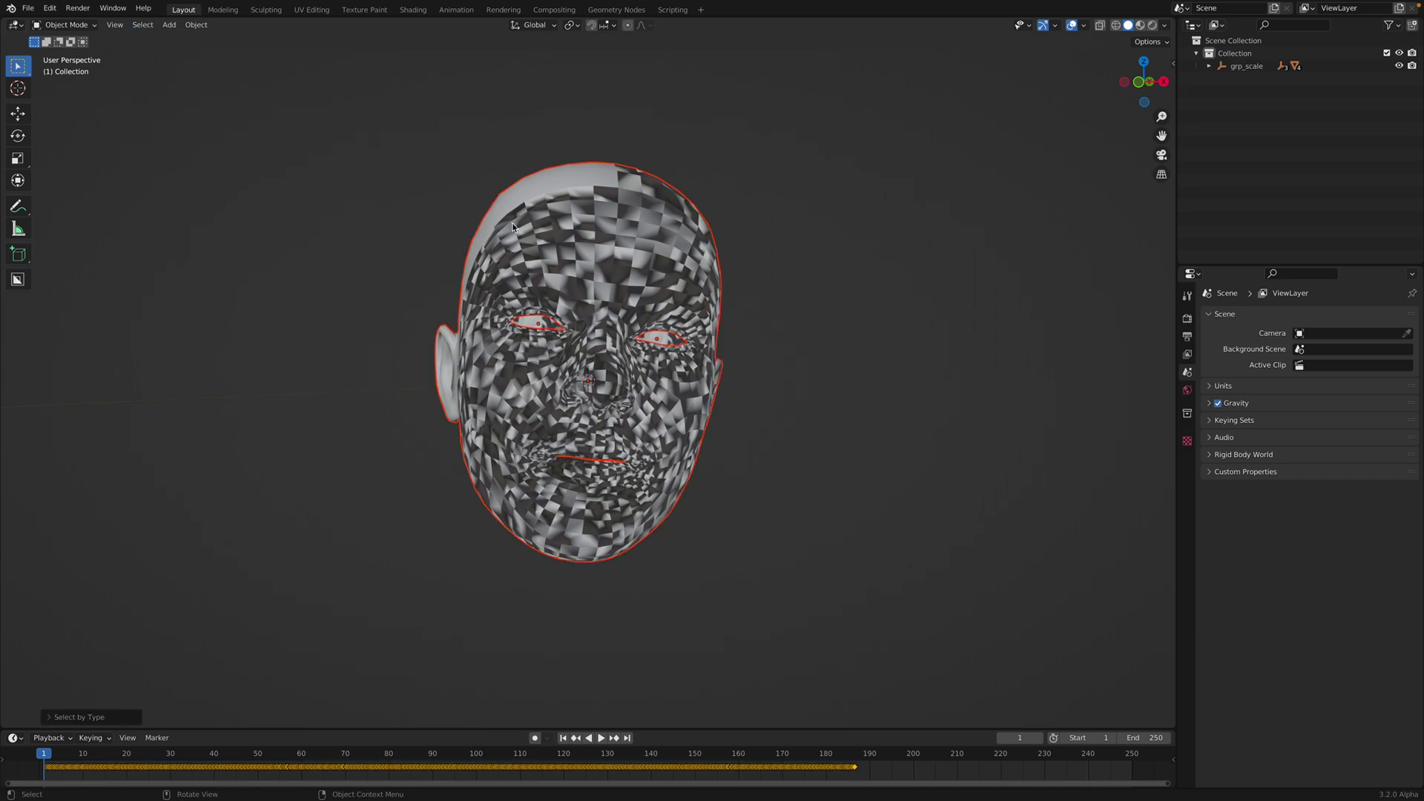
Make the head the active object and turn off Auto Smooth in its mesh normals
click(716, 306)
click(1187, 524)
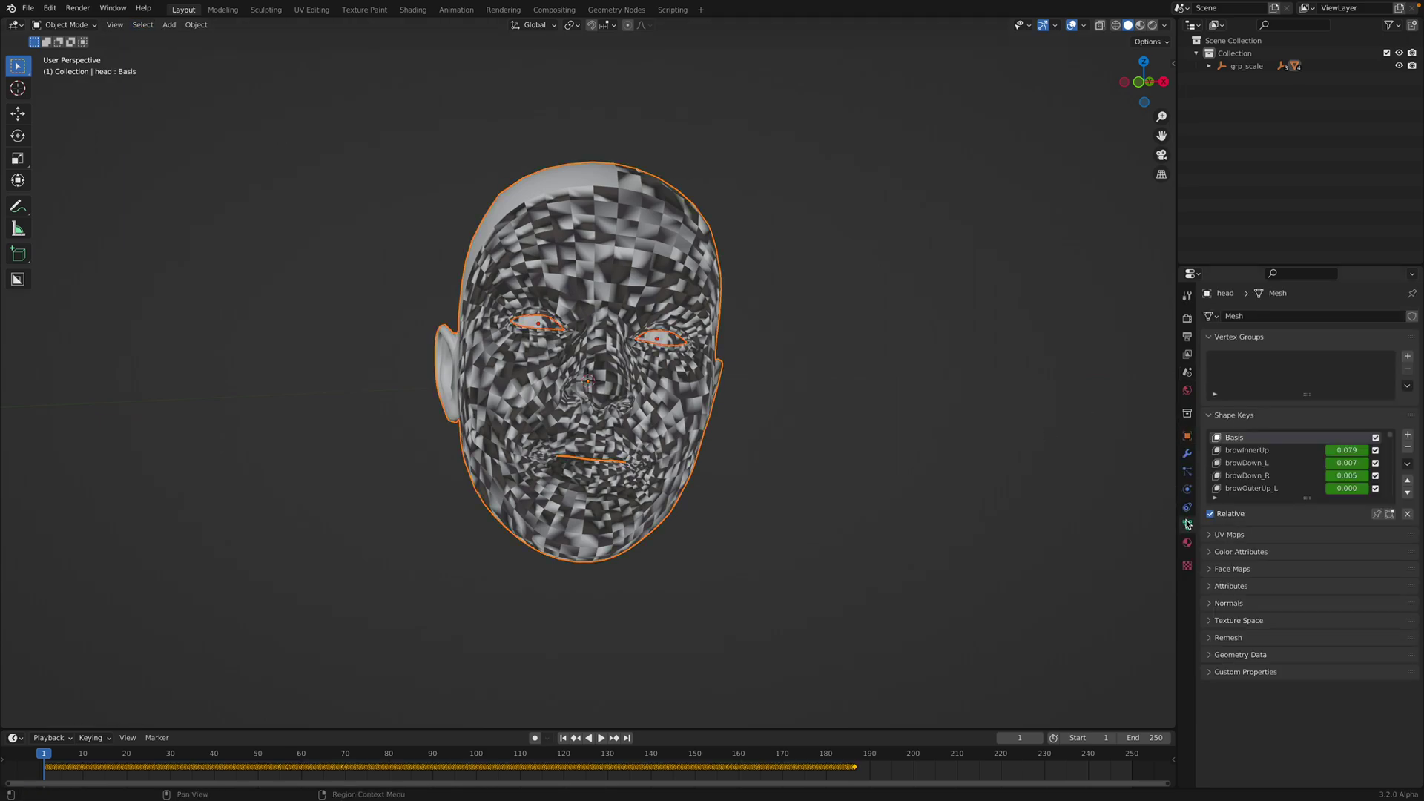
click(1229, 603)
click(1292, 623)
click(1292, 623)
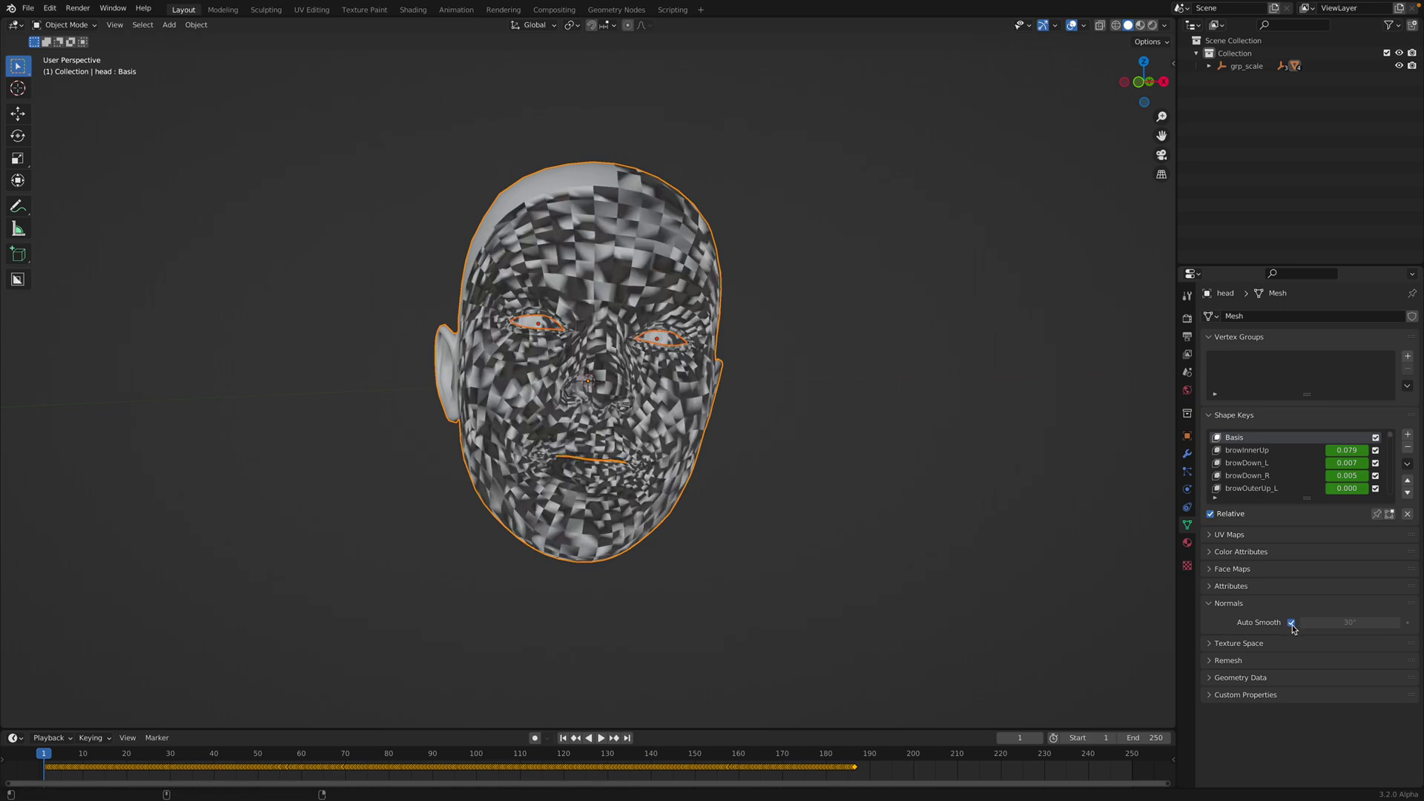
click(1291, 624)
middle_drag(921, 464, 827, 425)
click(594, 651)
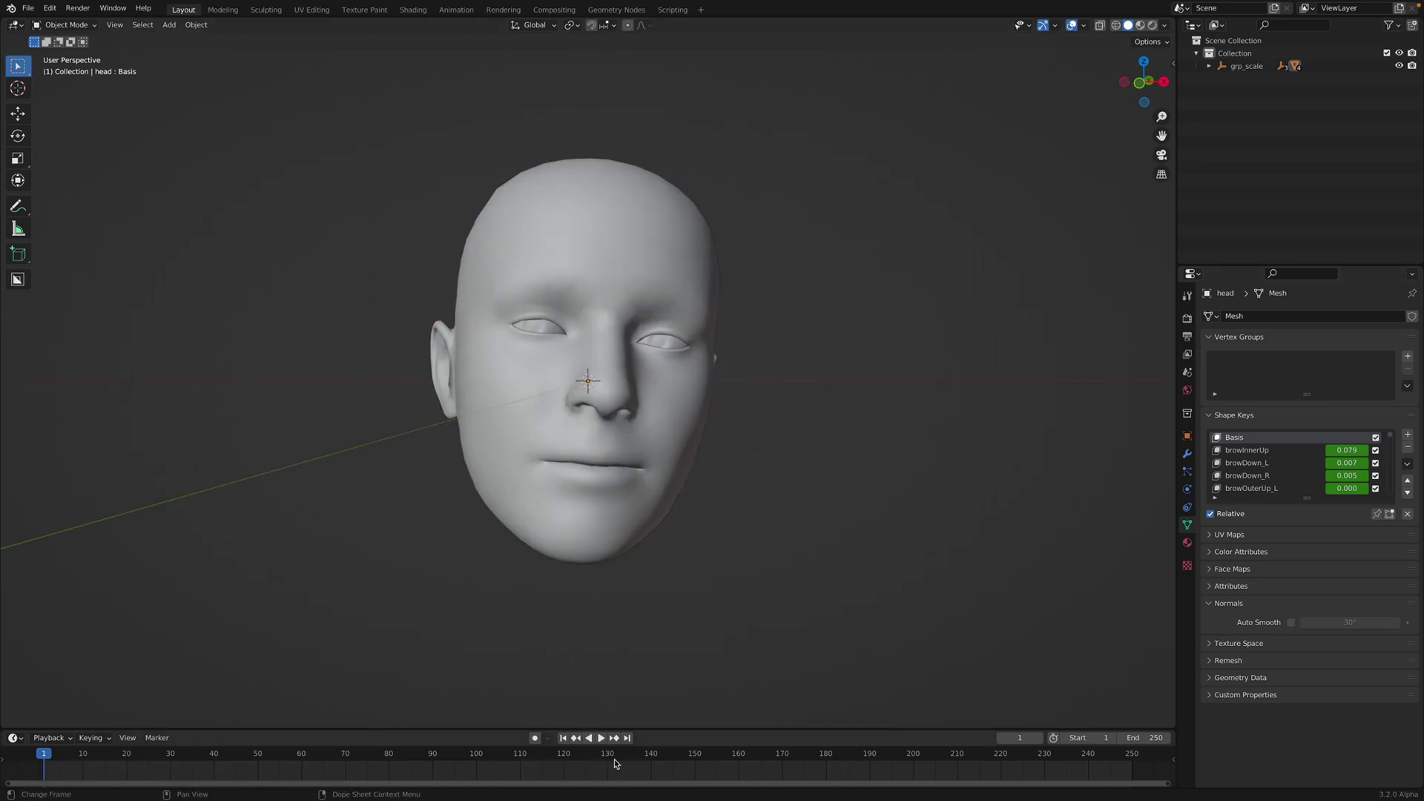
Scrub through and play back the imported facial animation to check the head's movement
drag(634, 764, 262, 748)
scroll(470, 751, down, 4)
click(411, 754)
key(space)
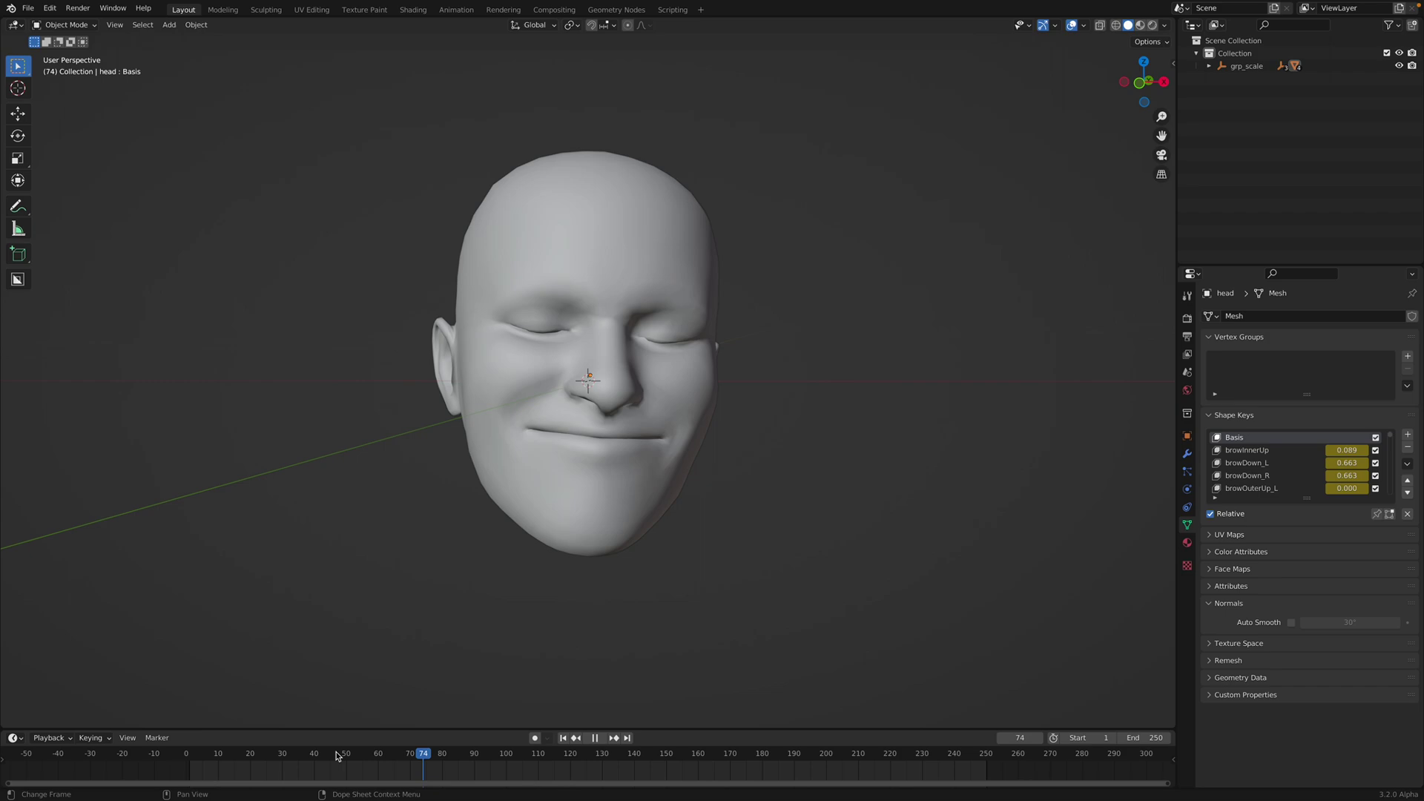
key(space)
Enable Cavity in the viewport shading options and select the head
click(1166, 25)
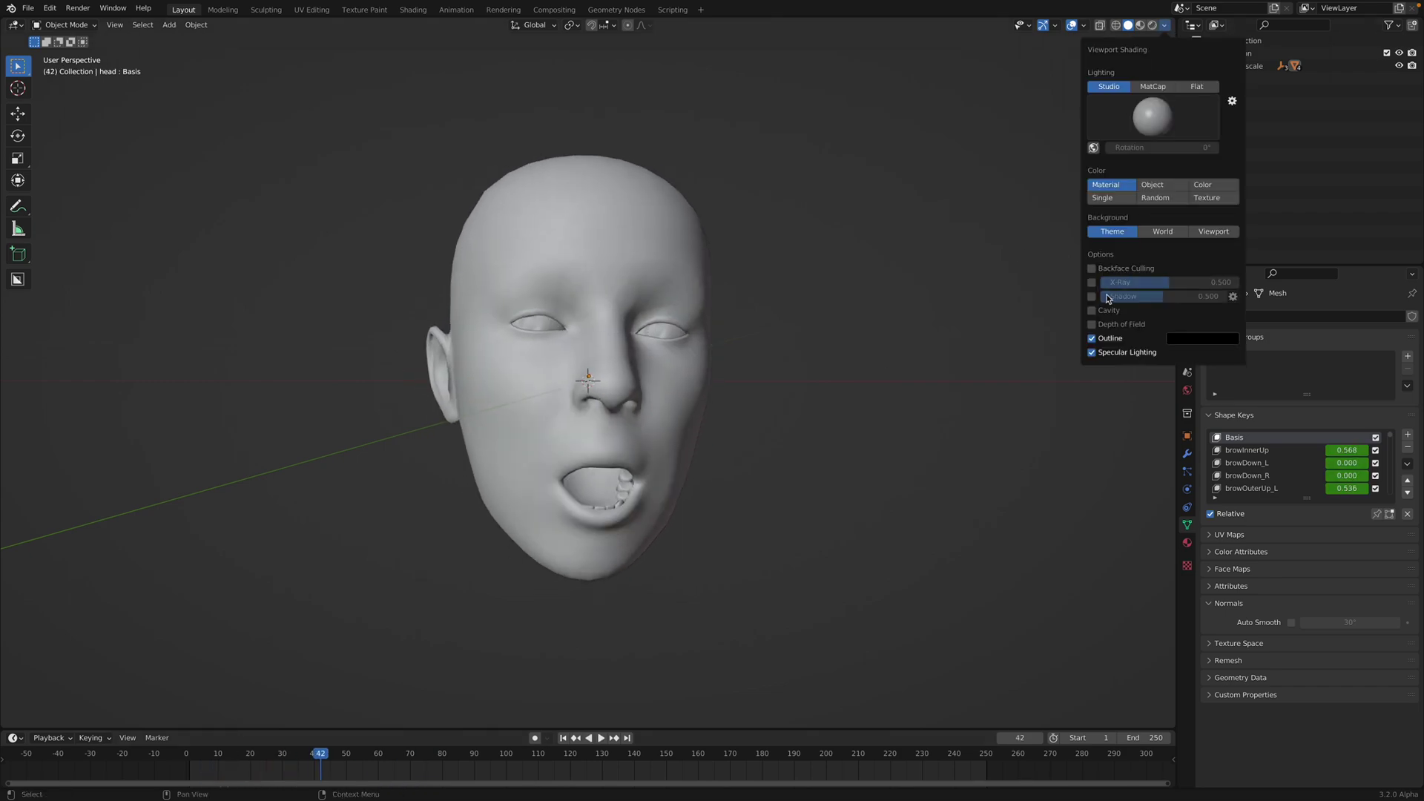
click(1091, 310)
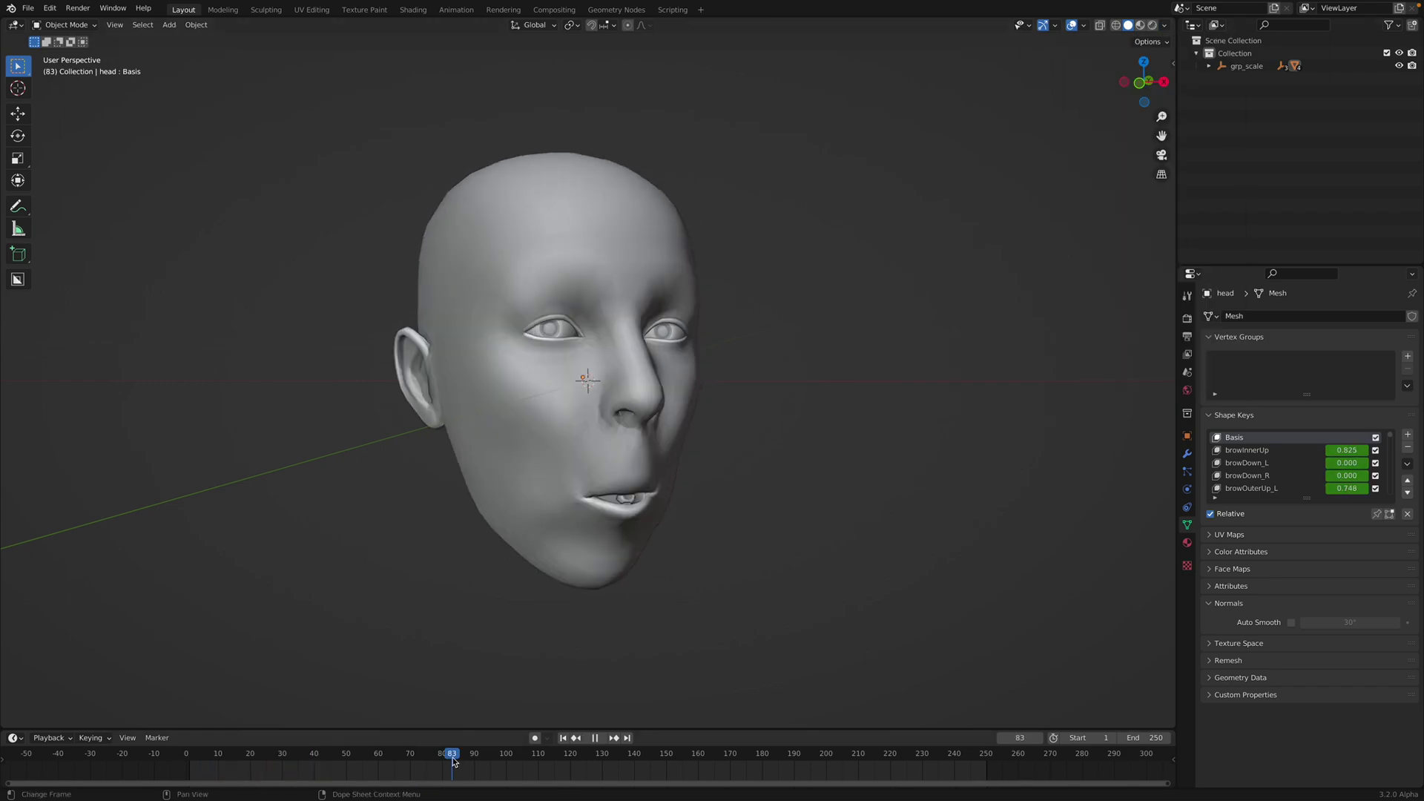
click(606, 239)
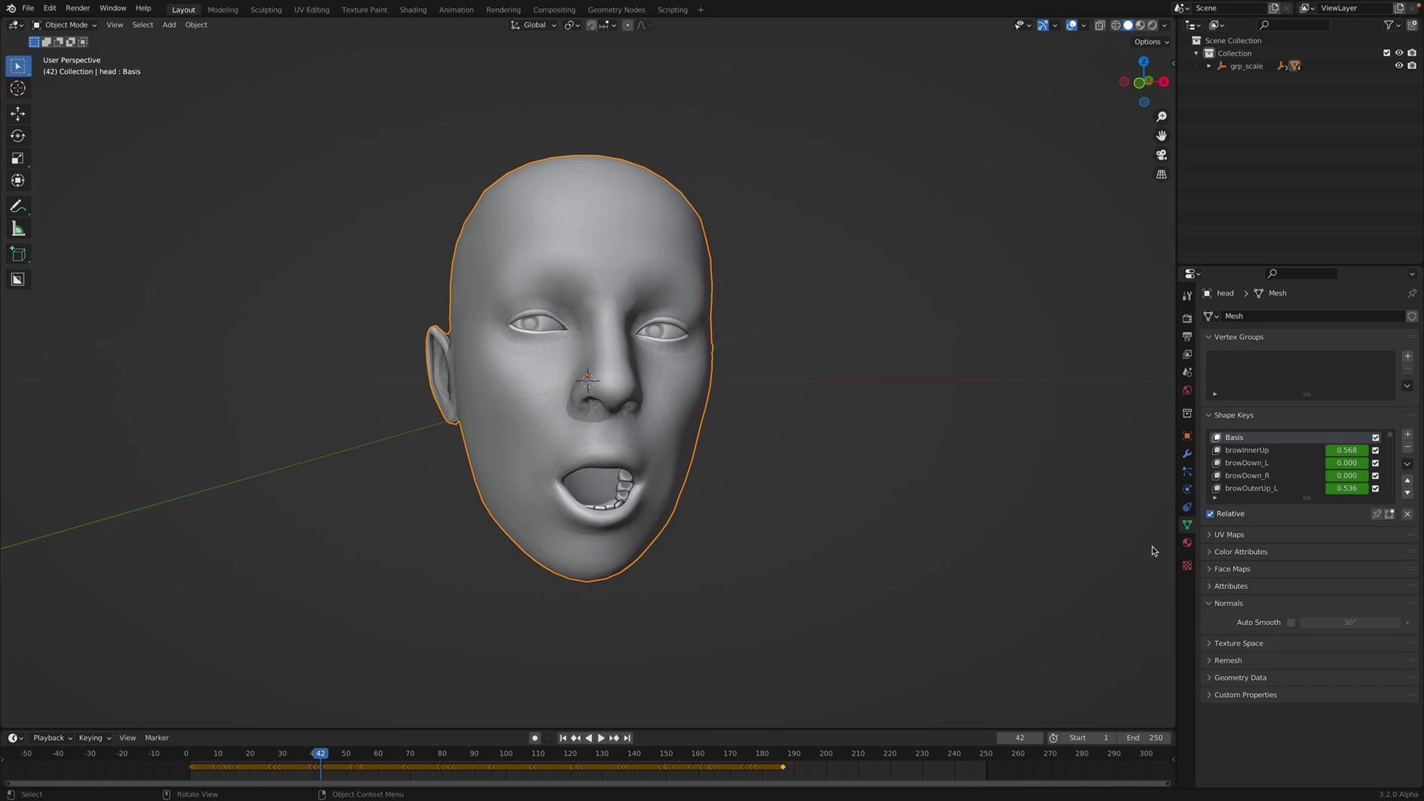
Enlarge the head's shape key list and look through the keys down to tongueOut
drag(1309, 498, 1292, 699)
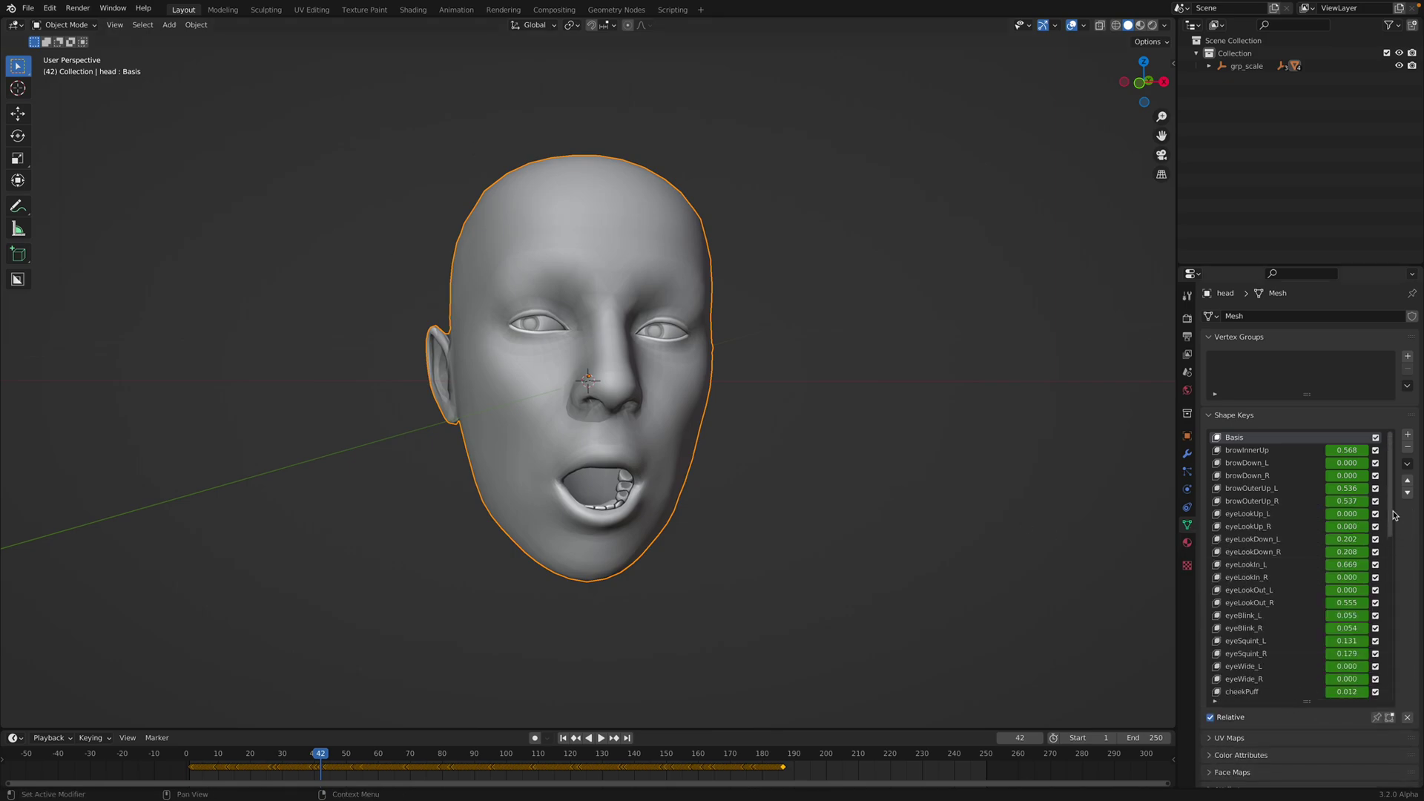
drag(1391, 508, 1394, 702)
middle_drag(737, 389, 714, 416)
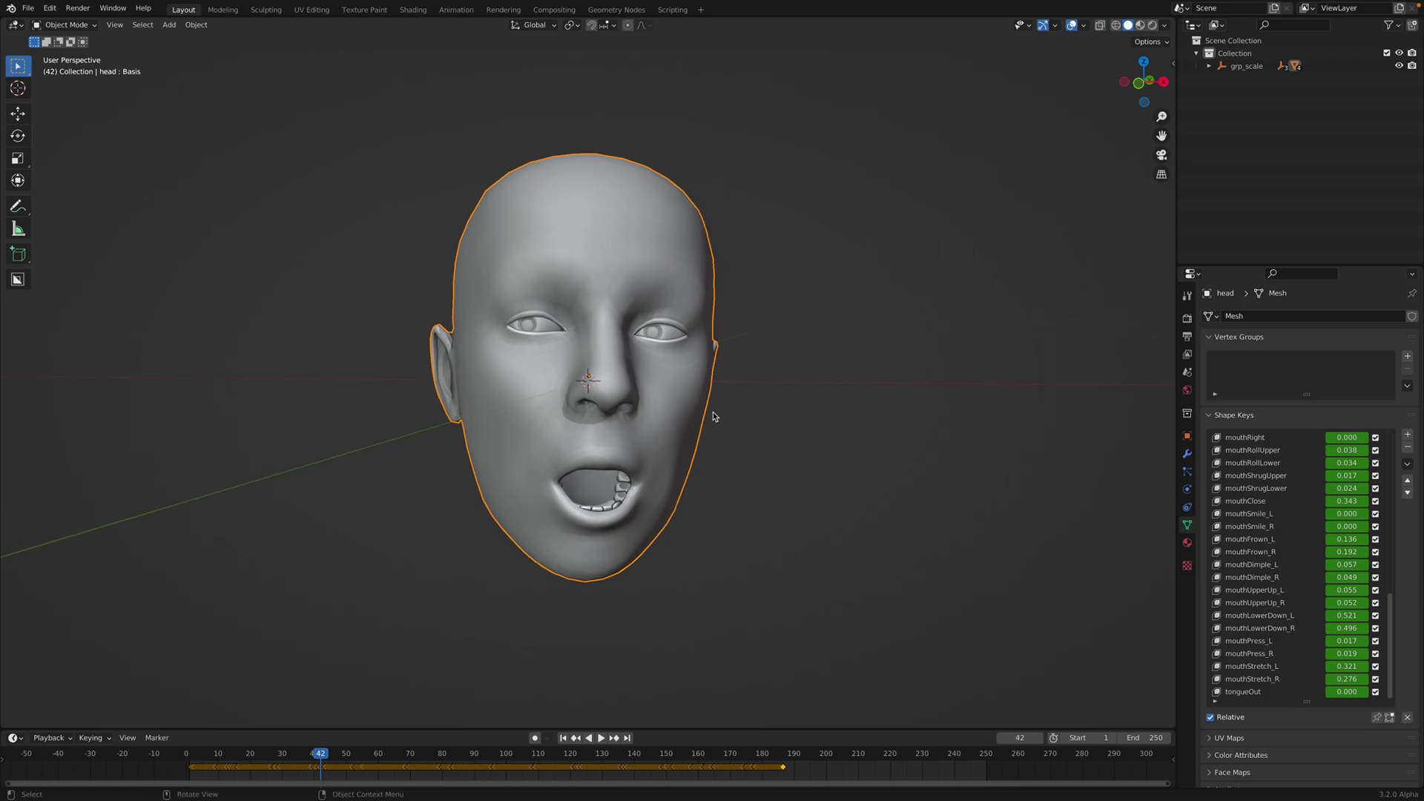
click(28, 9)
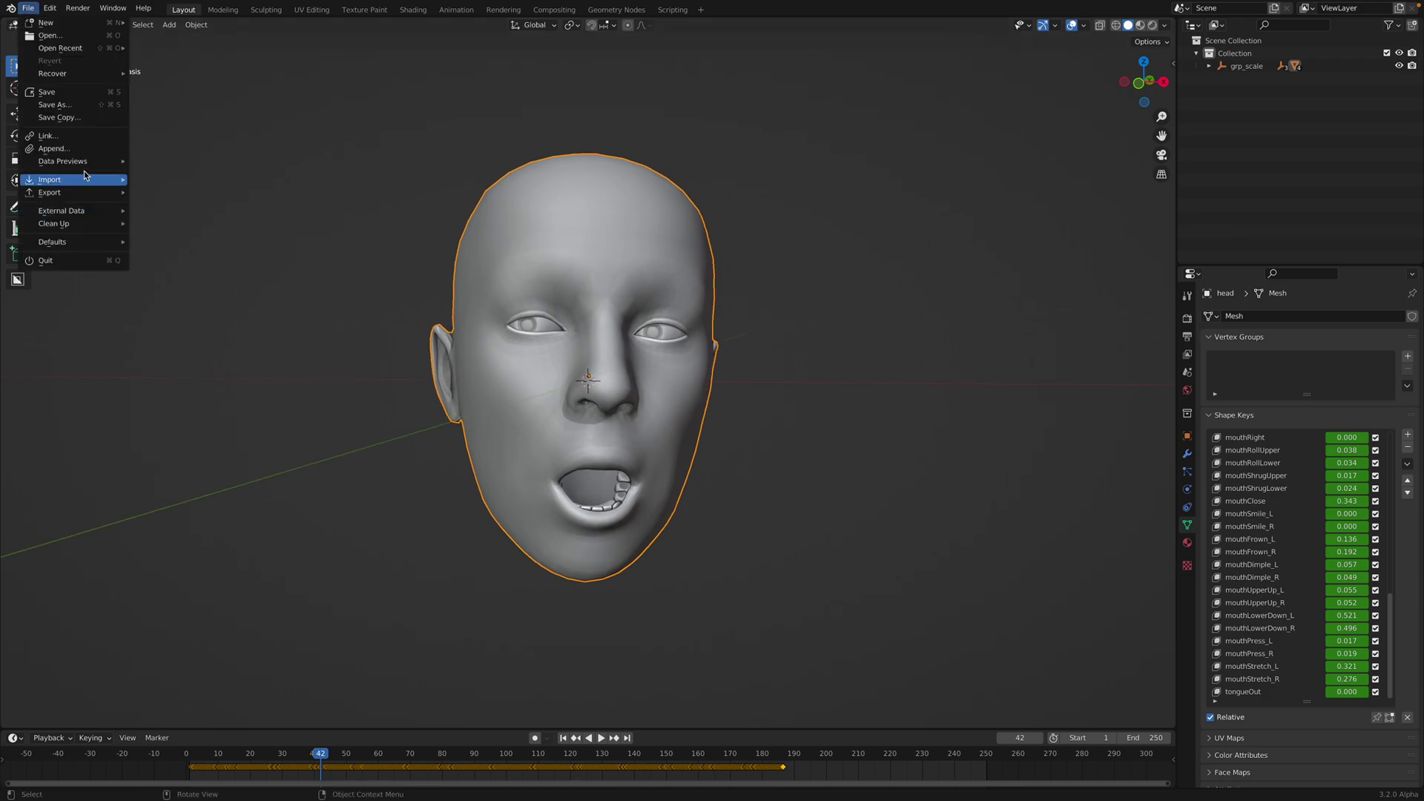
mouse_move(82, 193)
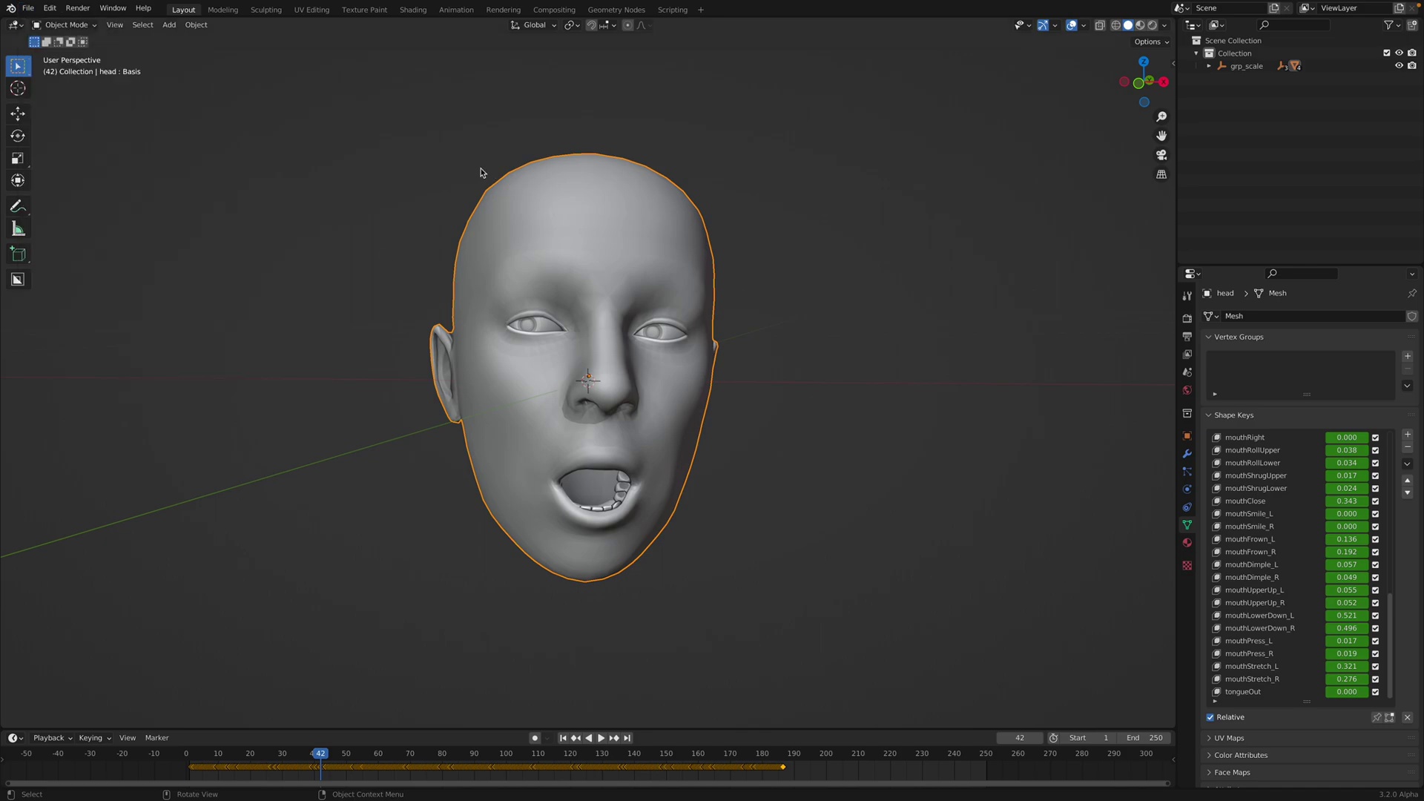
shift+middle_drag(480, 173, 509, 246)
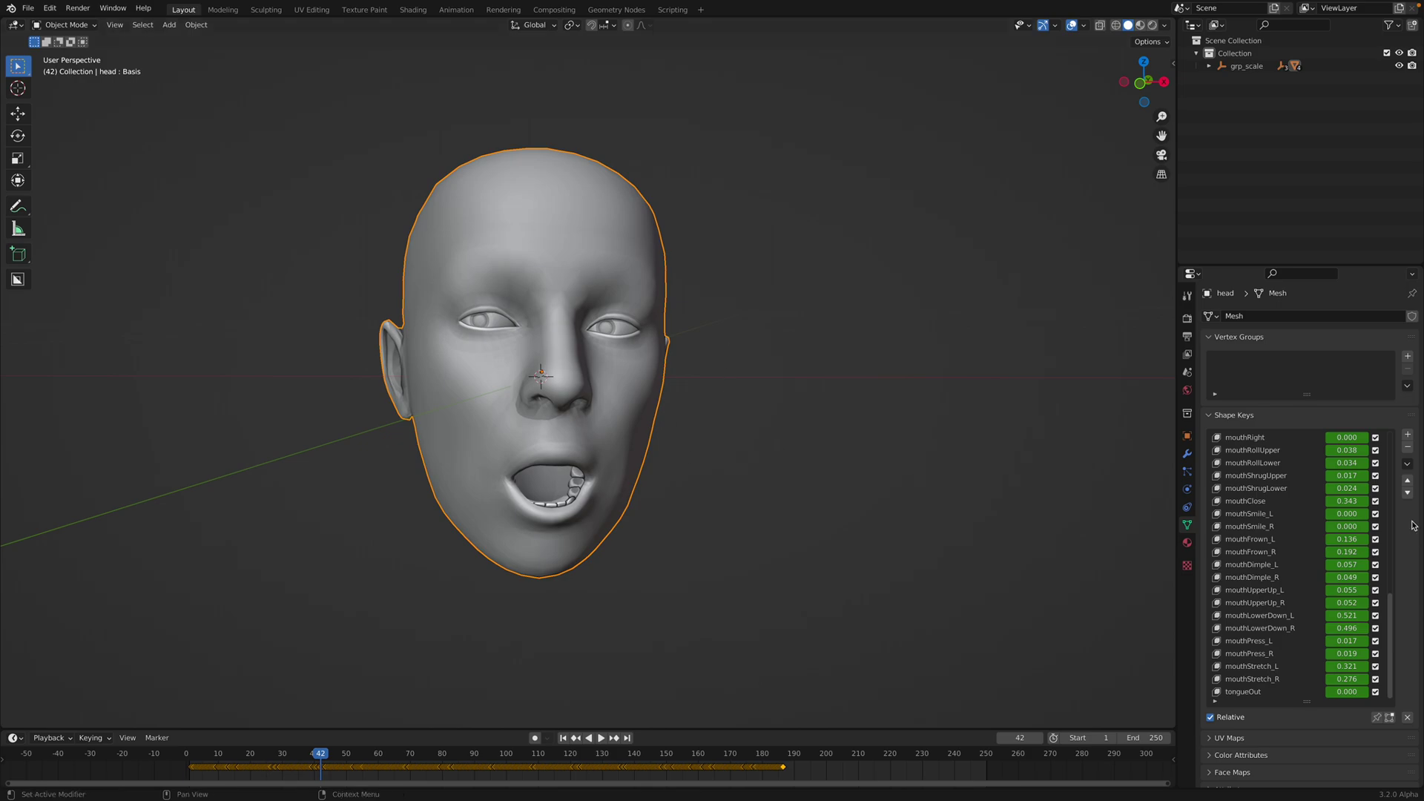
middle_drag(718, 379, 656, 360)
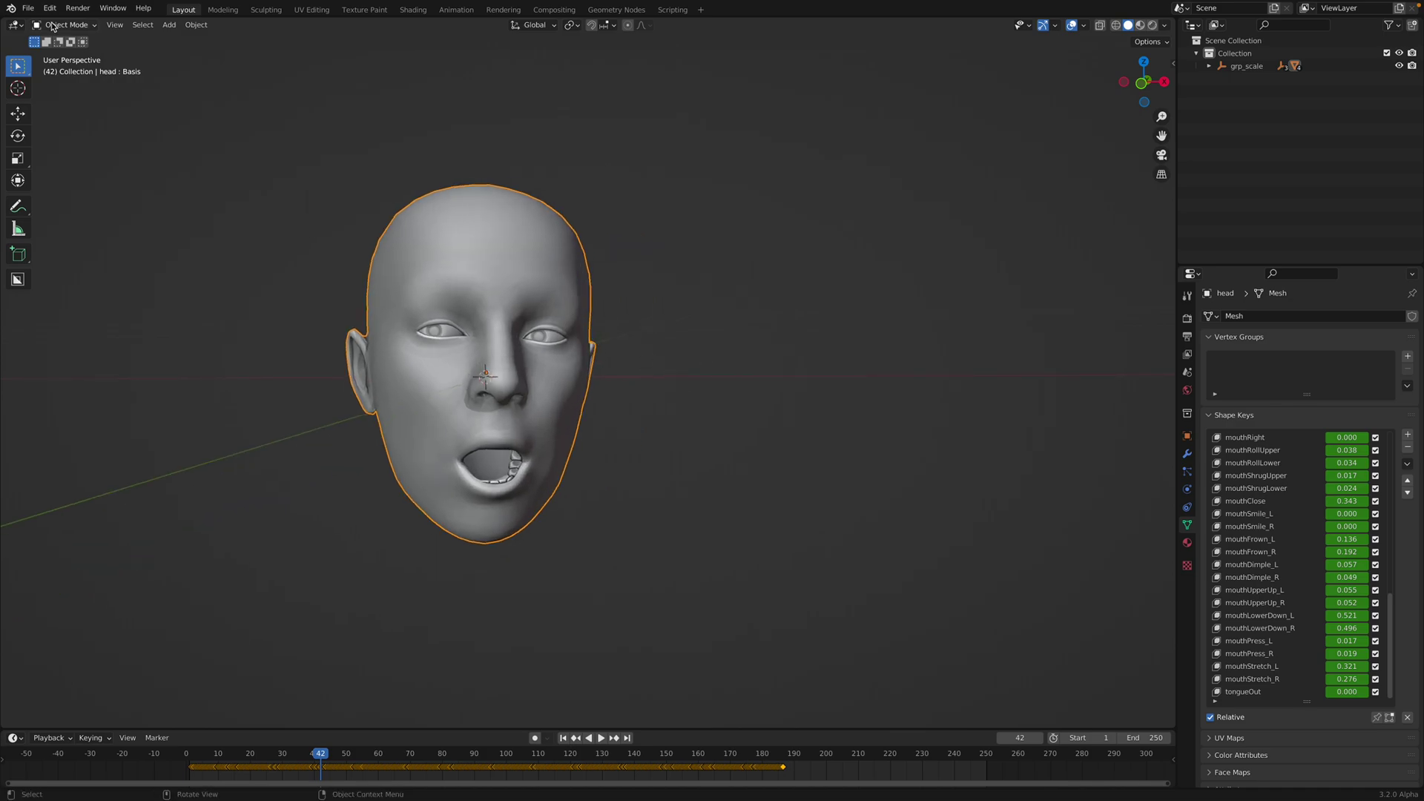
Create a new General file and discard the changes to the imported head scene
click(29, 8)
mouse_move(45, 27)
click(159, 28)
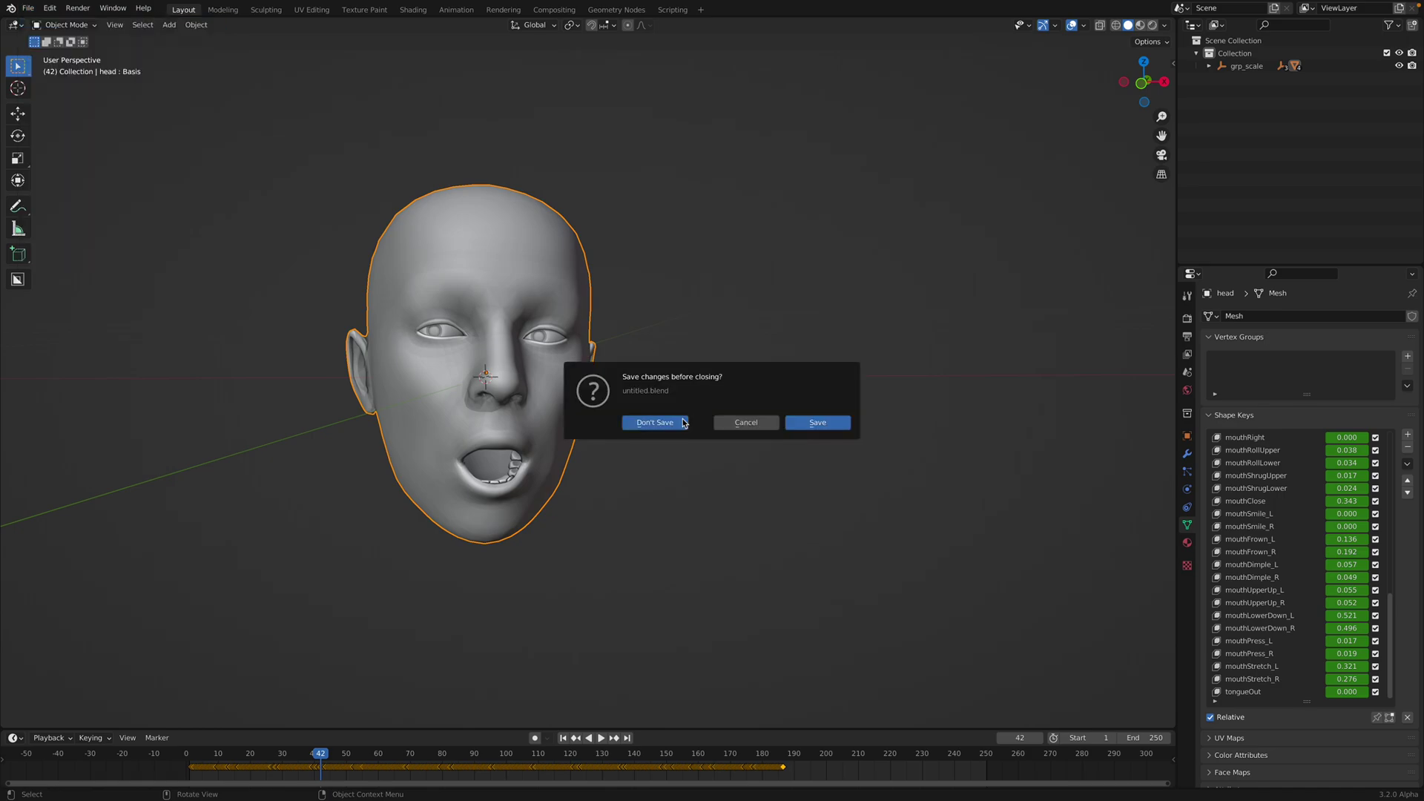
click(683, 423)
click(683, 419)
Open the add-on preferences, search for "blendar" and examine the BlendArTrack add-on's details
click(50, 8)
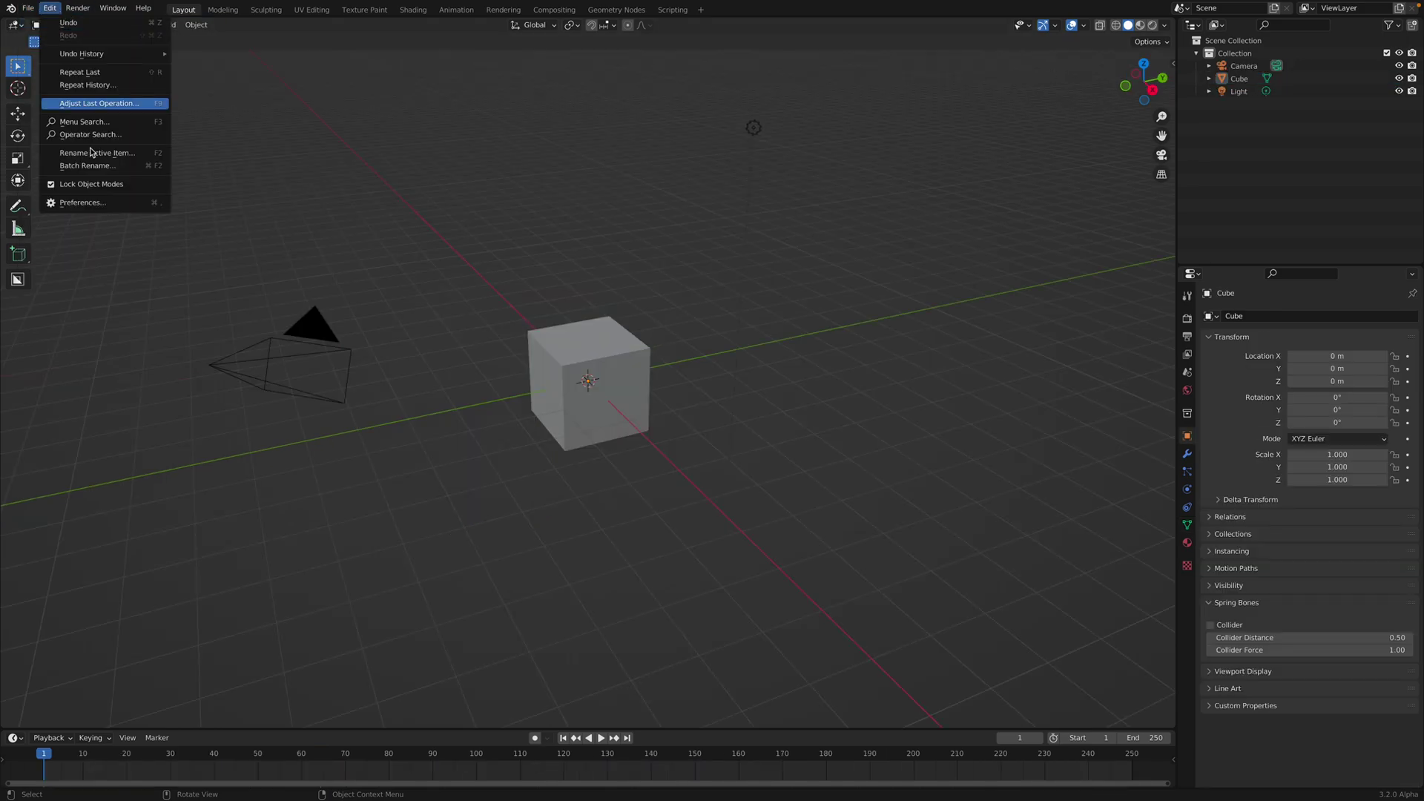
click(83, 202)
click(358, 84)
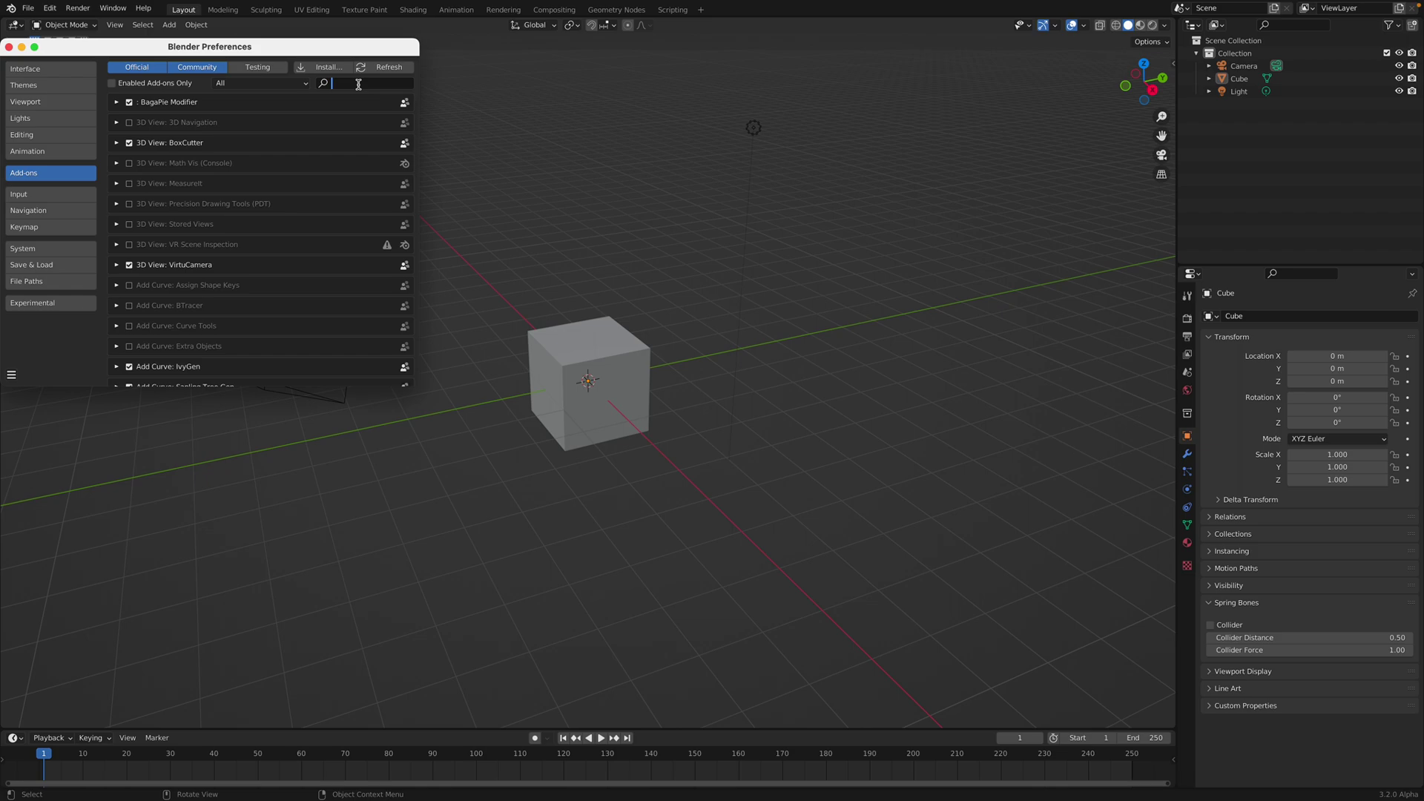
text(blen)
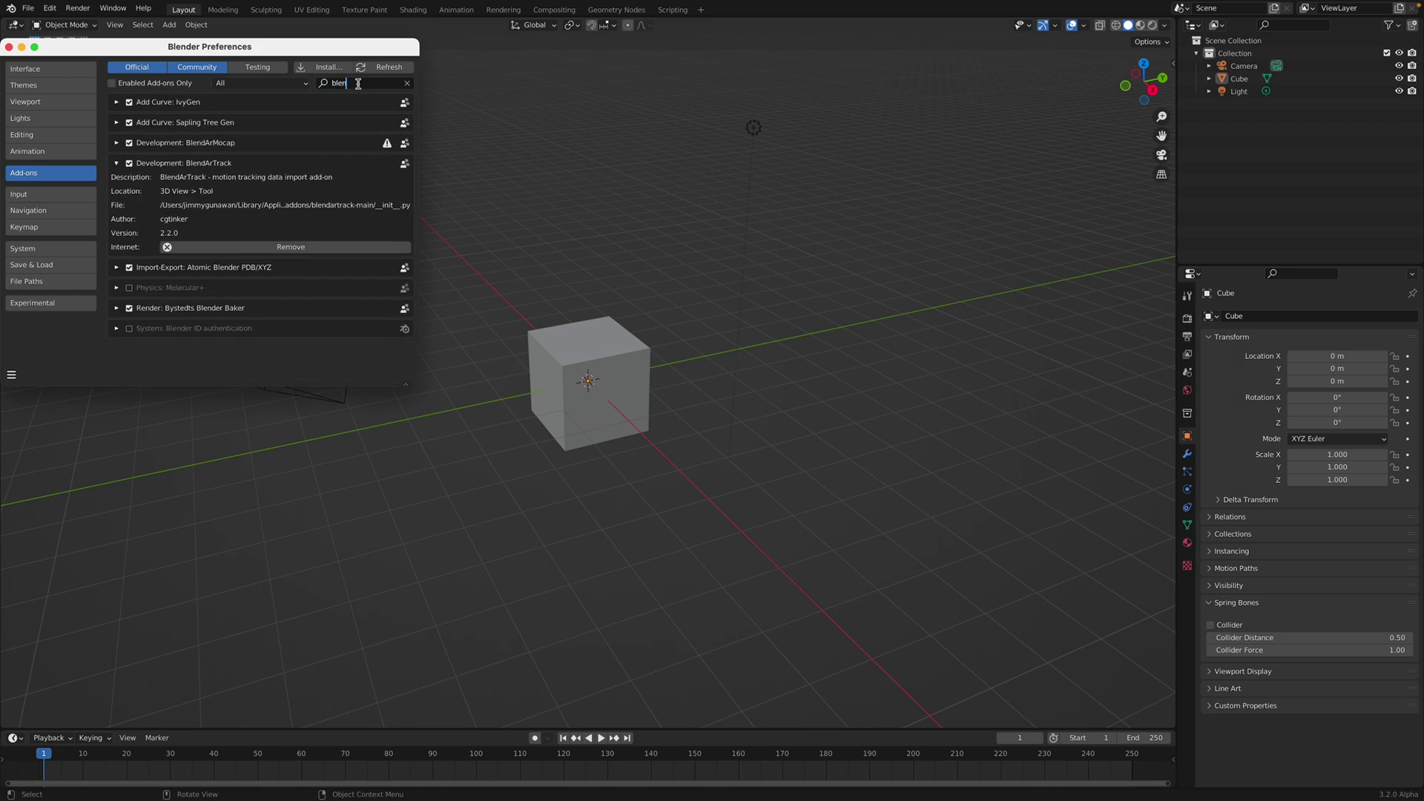
text(dar)
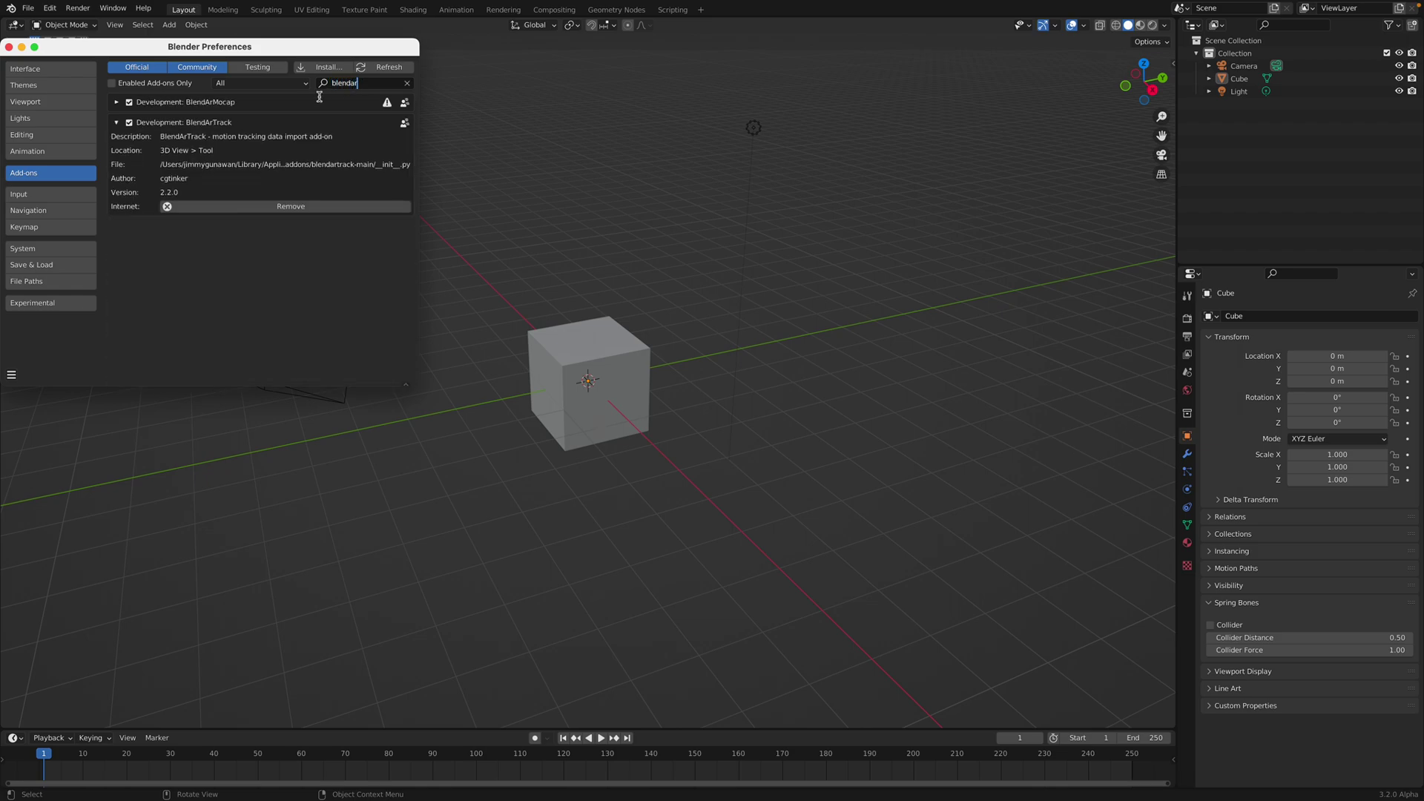
click(118, 123)
click(117, 123)
drag(101, 51, 326, 86)
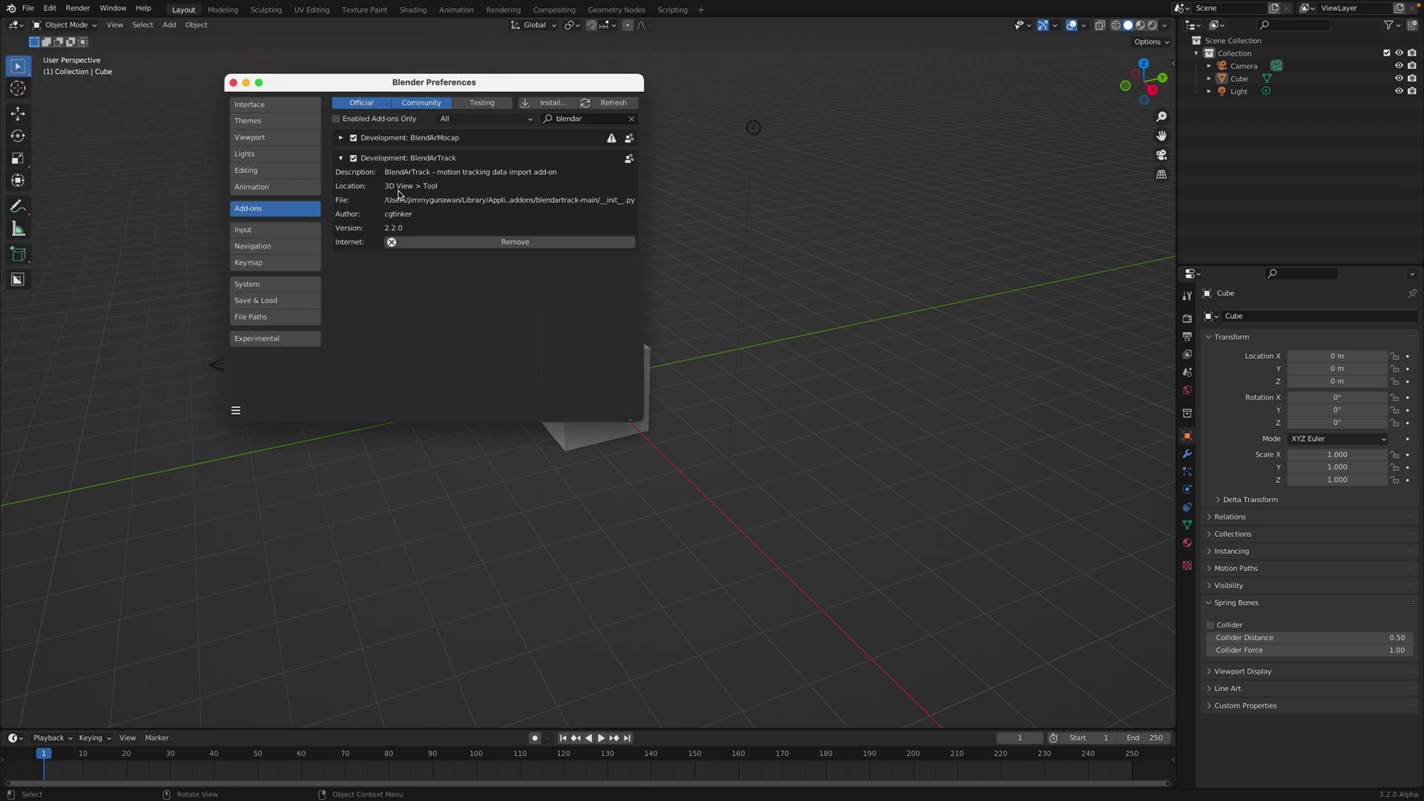
Close the preferences and expand the BlendArTrack add-on settings in the 3D viewport's sidebar
click(233, 83)
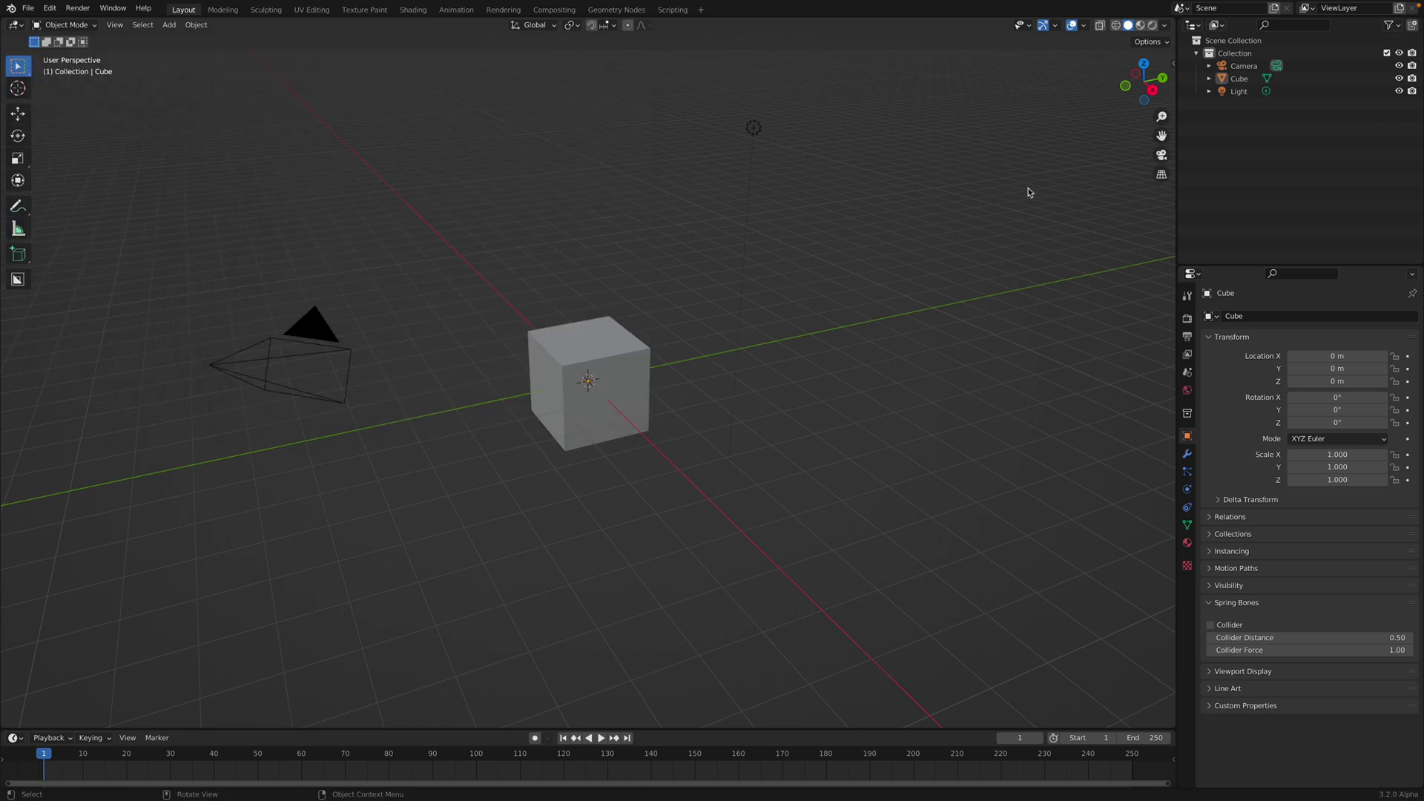
click(1174, 64)
click(1170, 675)
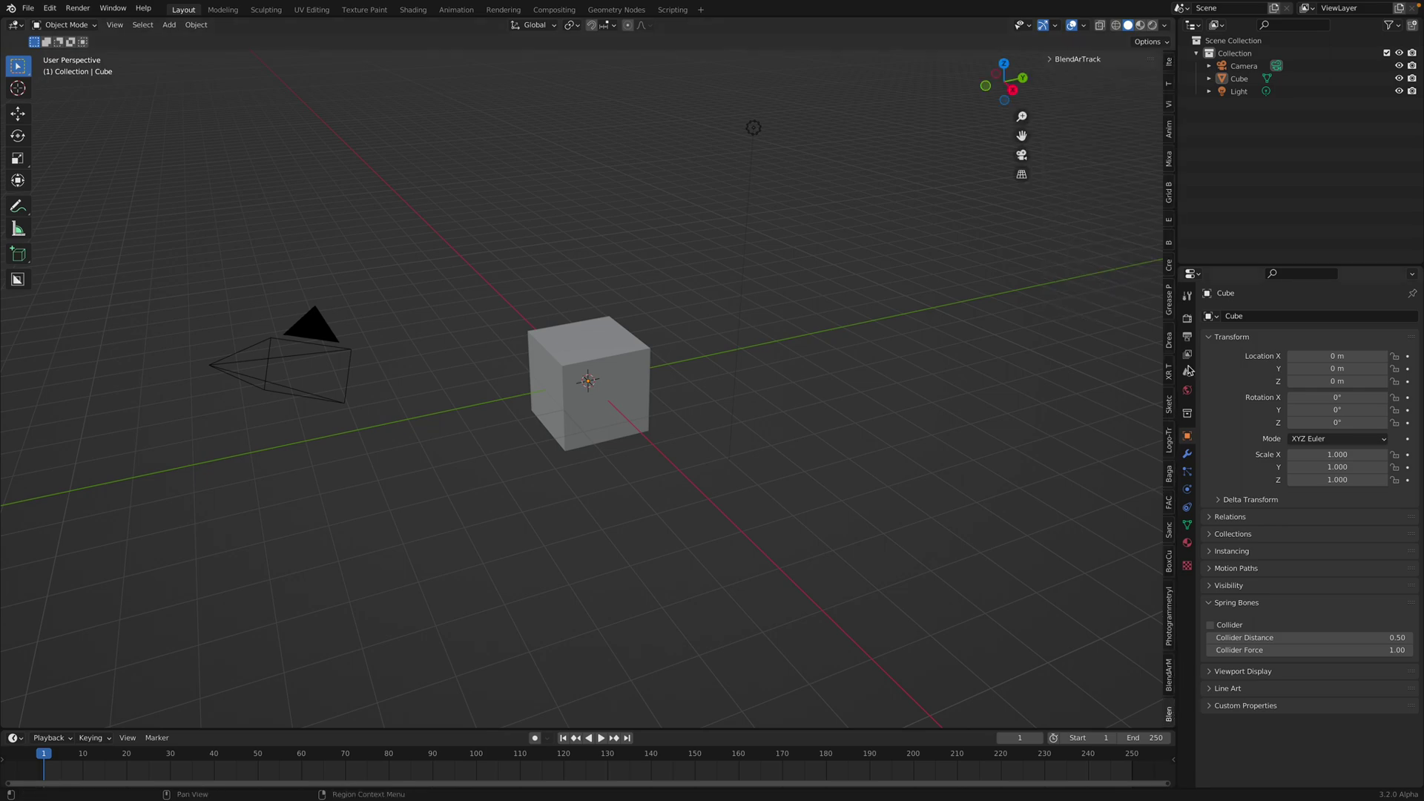
click(1055, 59)
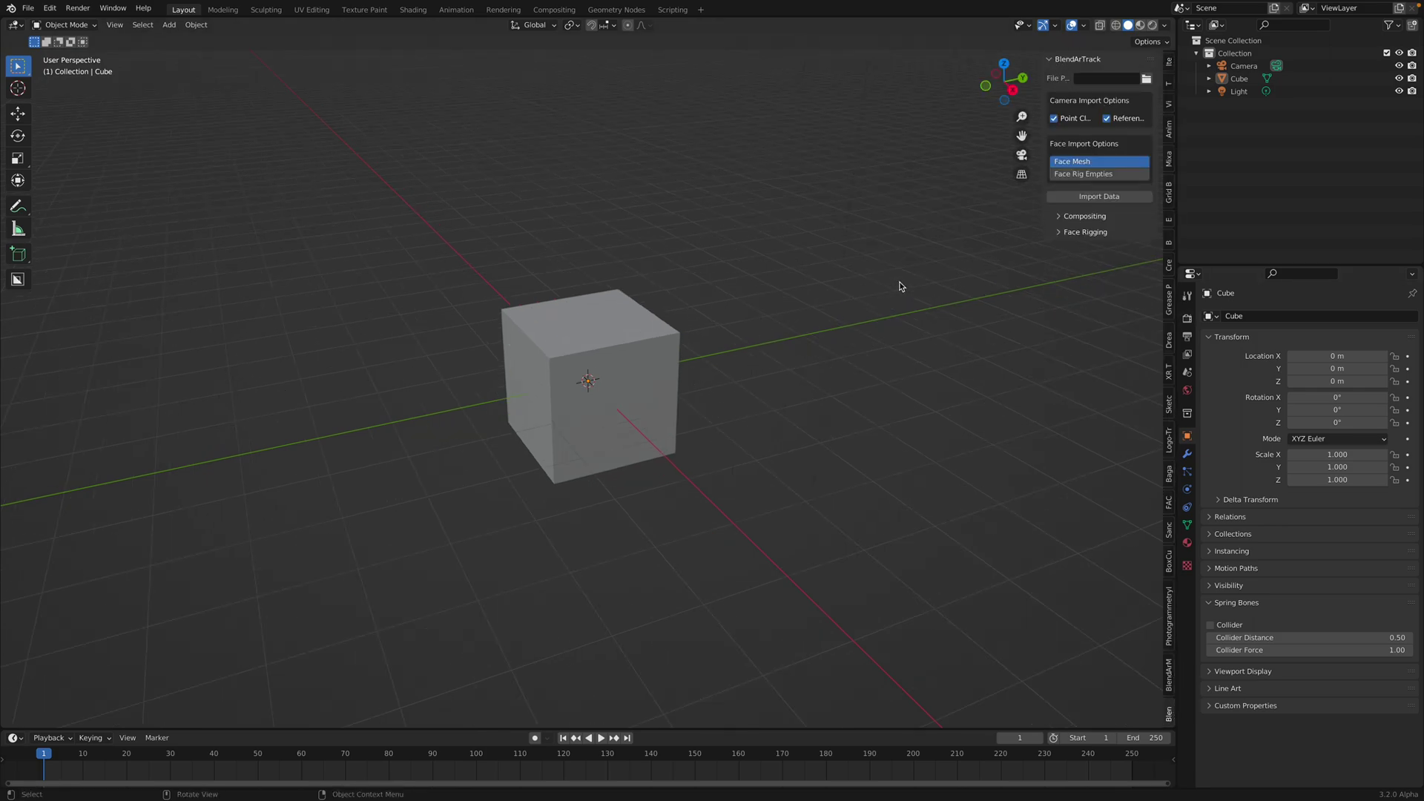
Delete the default camera, cube and light, and widen the sidebar so the BlendArTrack options are fully readable
key(a)
key(Delete)
shift+middle_drag(849, 301, 860, 308)
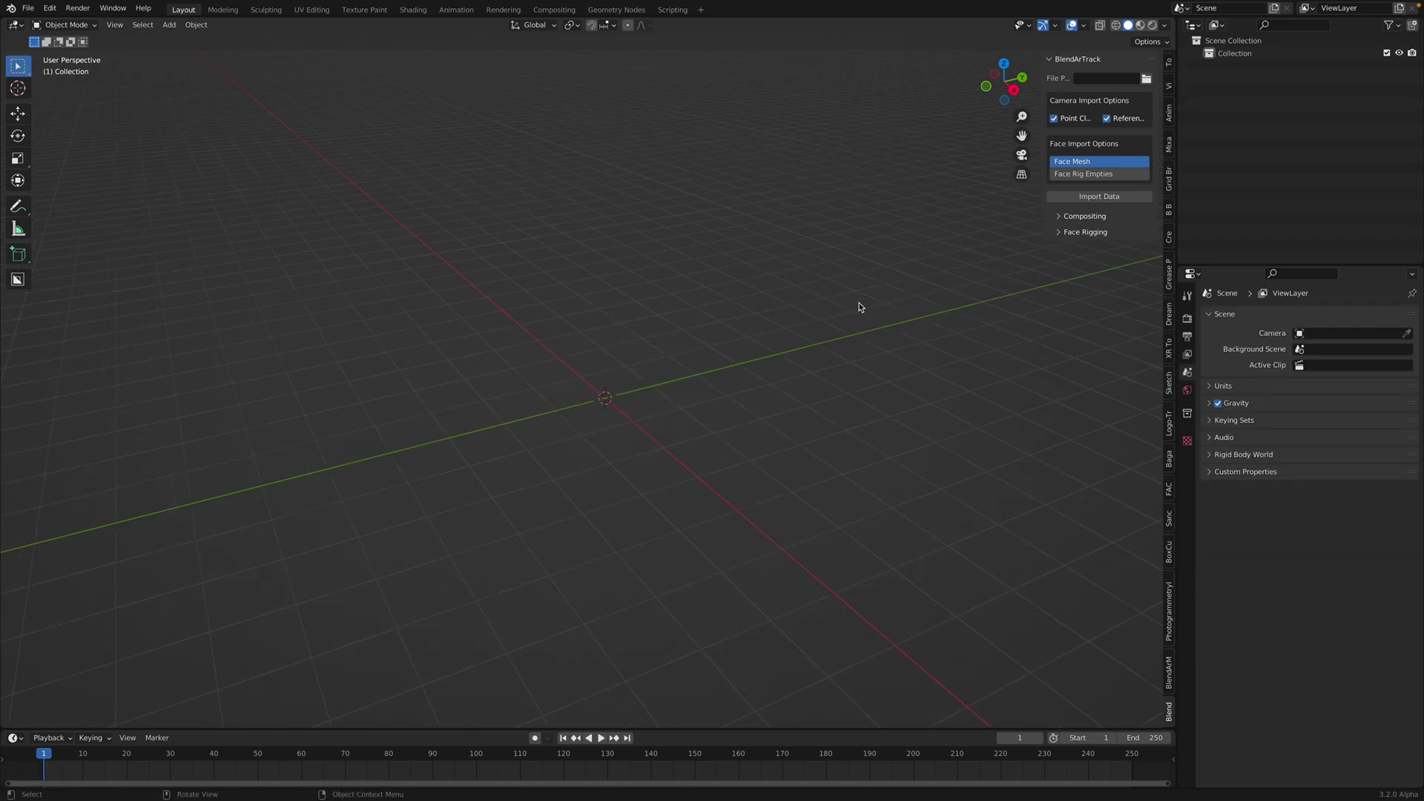
drag(1043, 98, 985, 98)
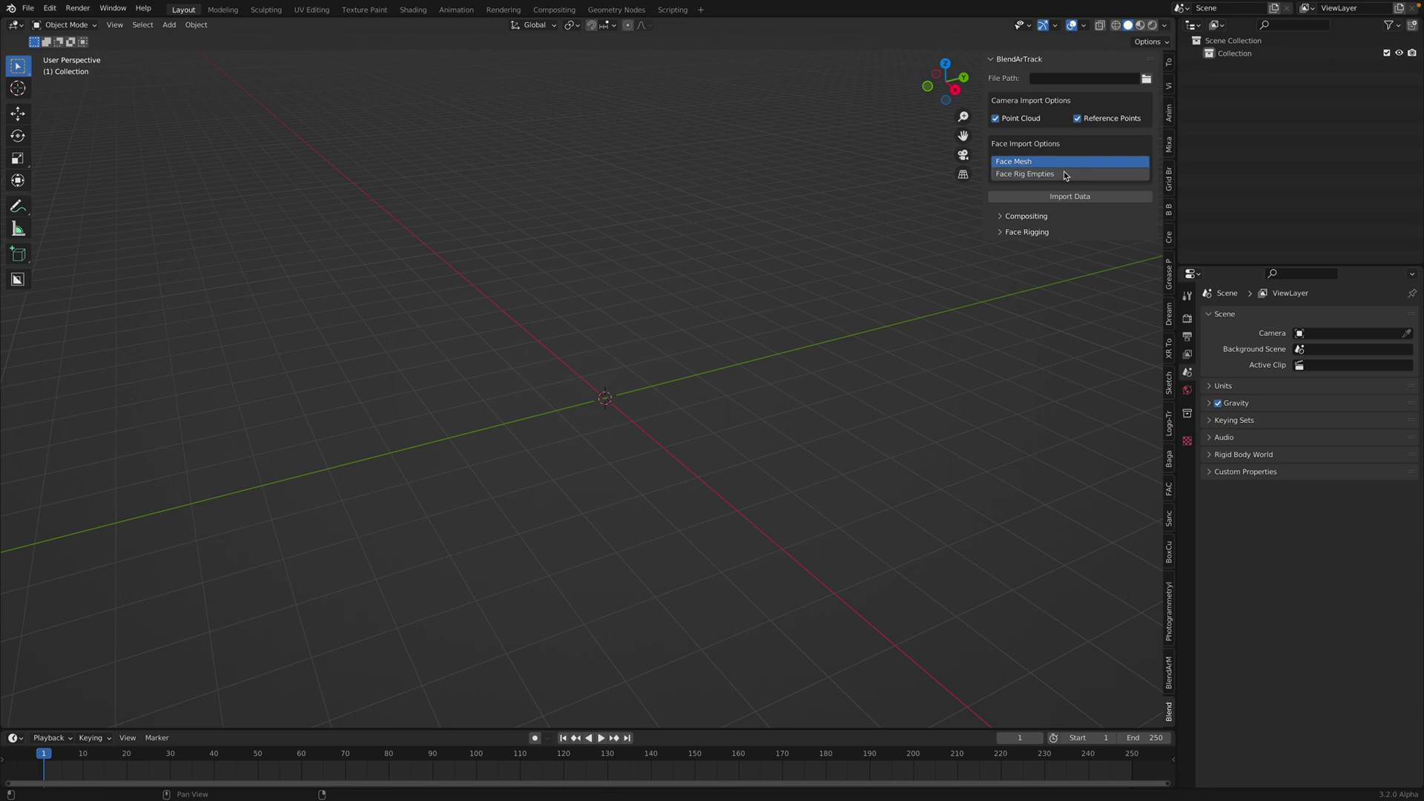
Import 2022-04-12_08-48-51_face_mesh.json from the _RECORD_FACE_April2022 capture folder using the Face Mesh option
click(1146, 78)
double_click(632, 183)
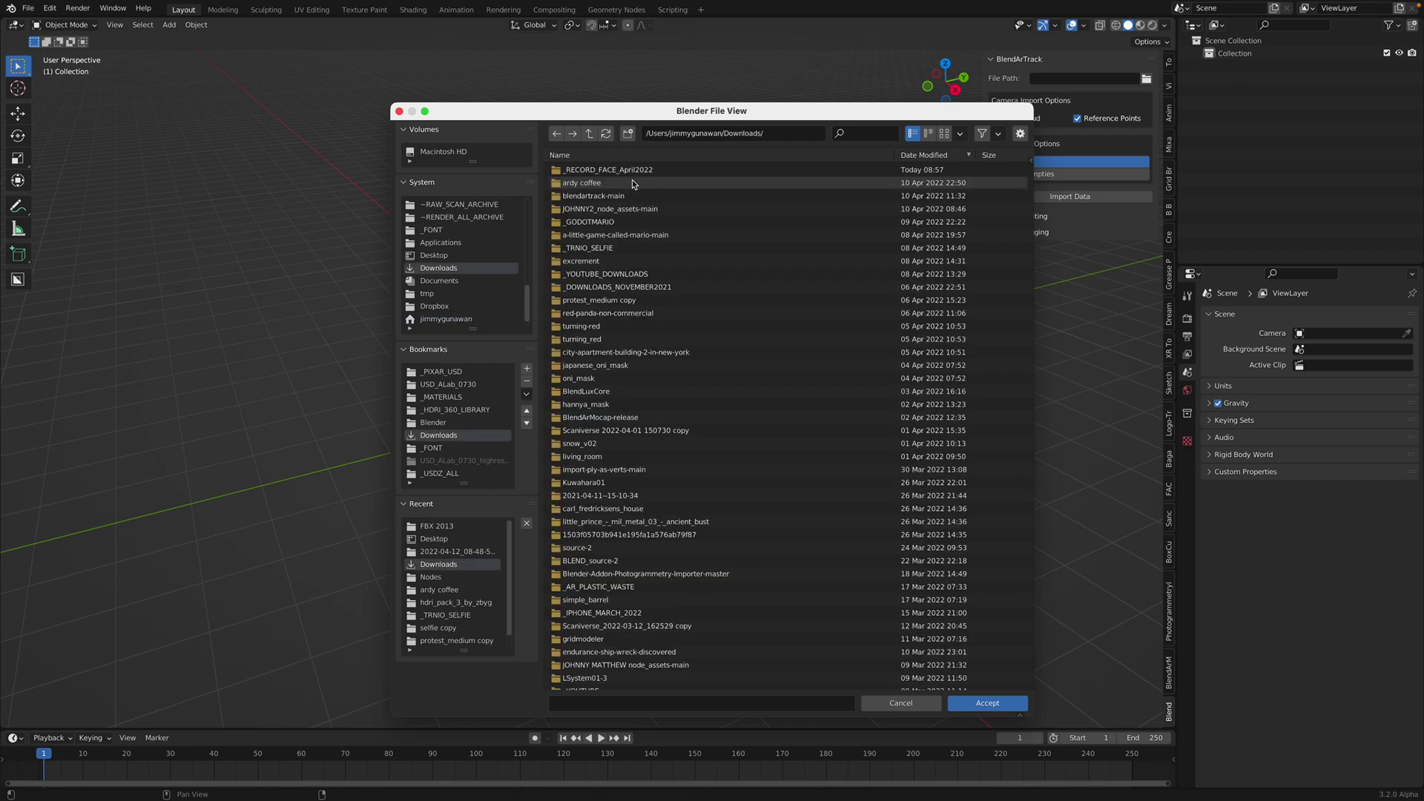
double_click(742, 171)
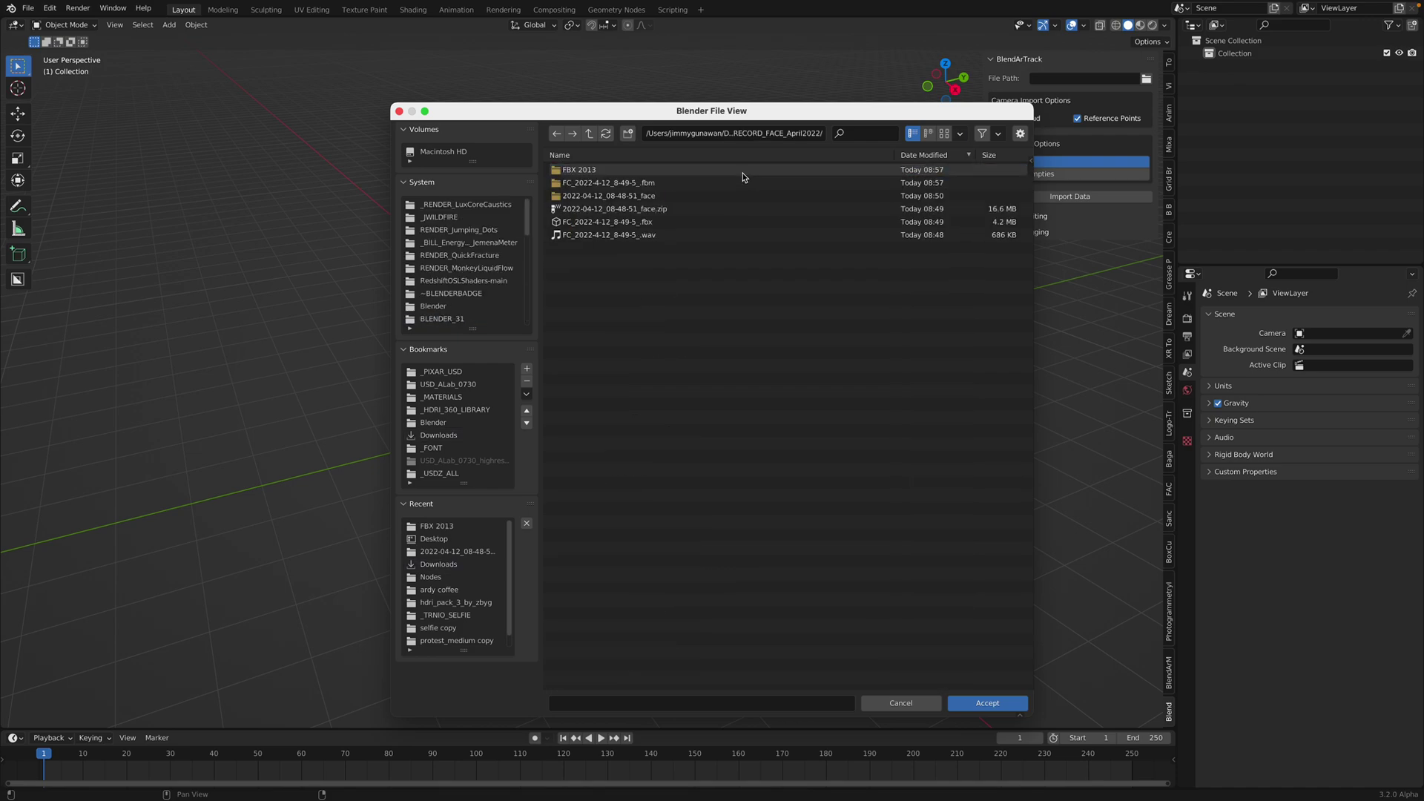
double_click(696, 195)
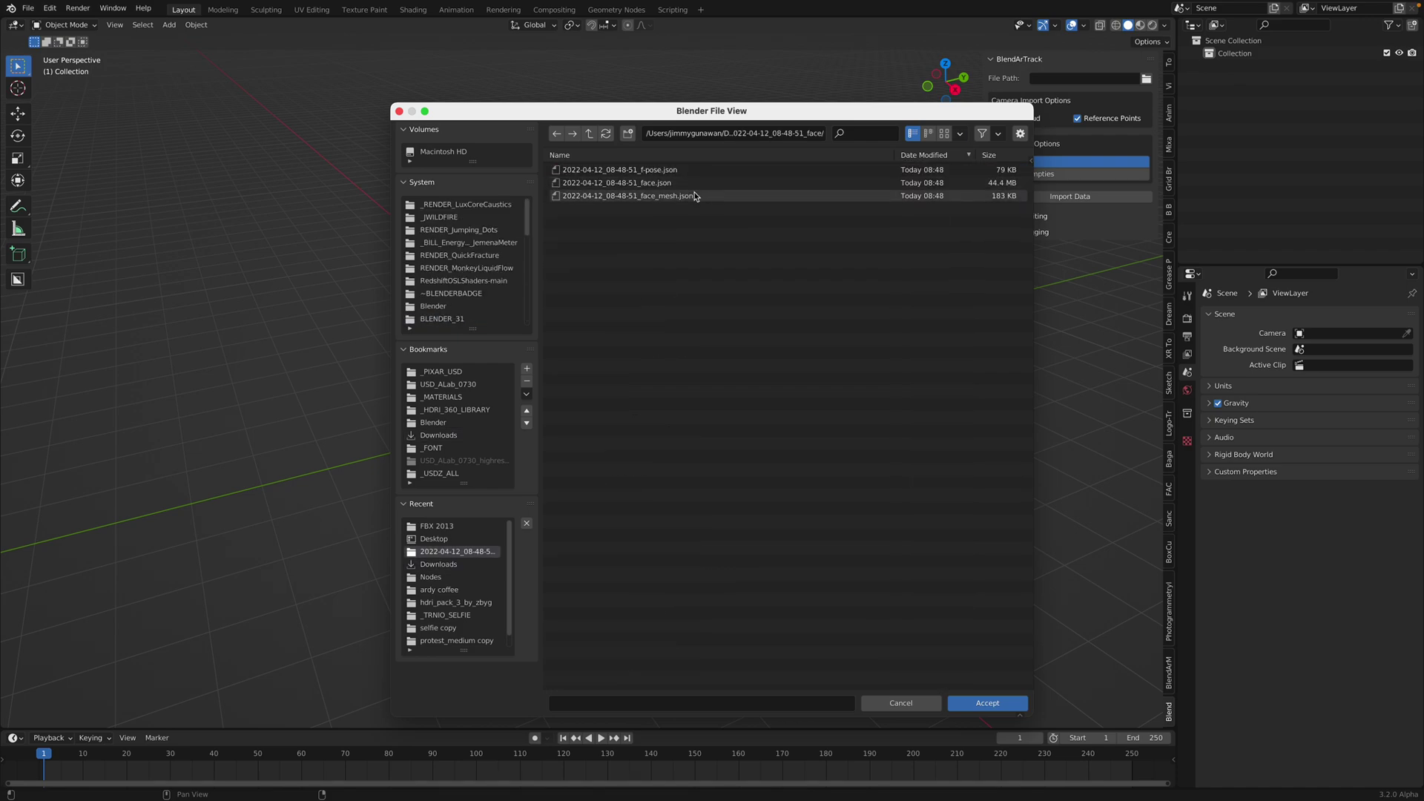
click(686, 197)
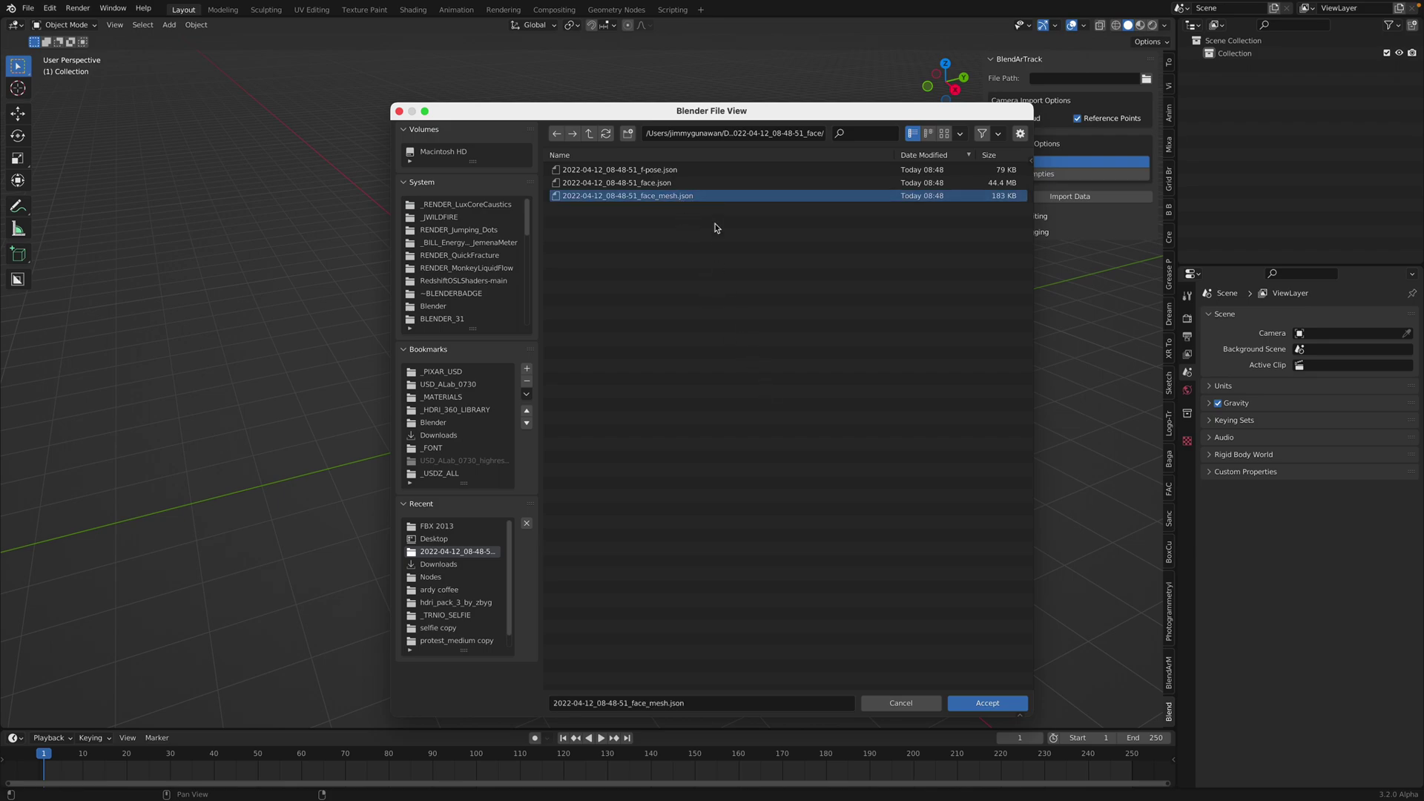
click(985, 702)
middle_drag(694, 493, 666, 376)
click(1050, 198)
scroll(725, 372, up, 8)
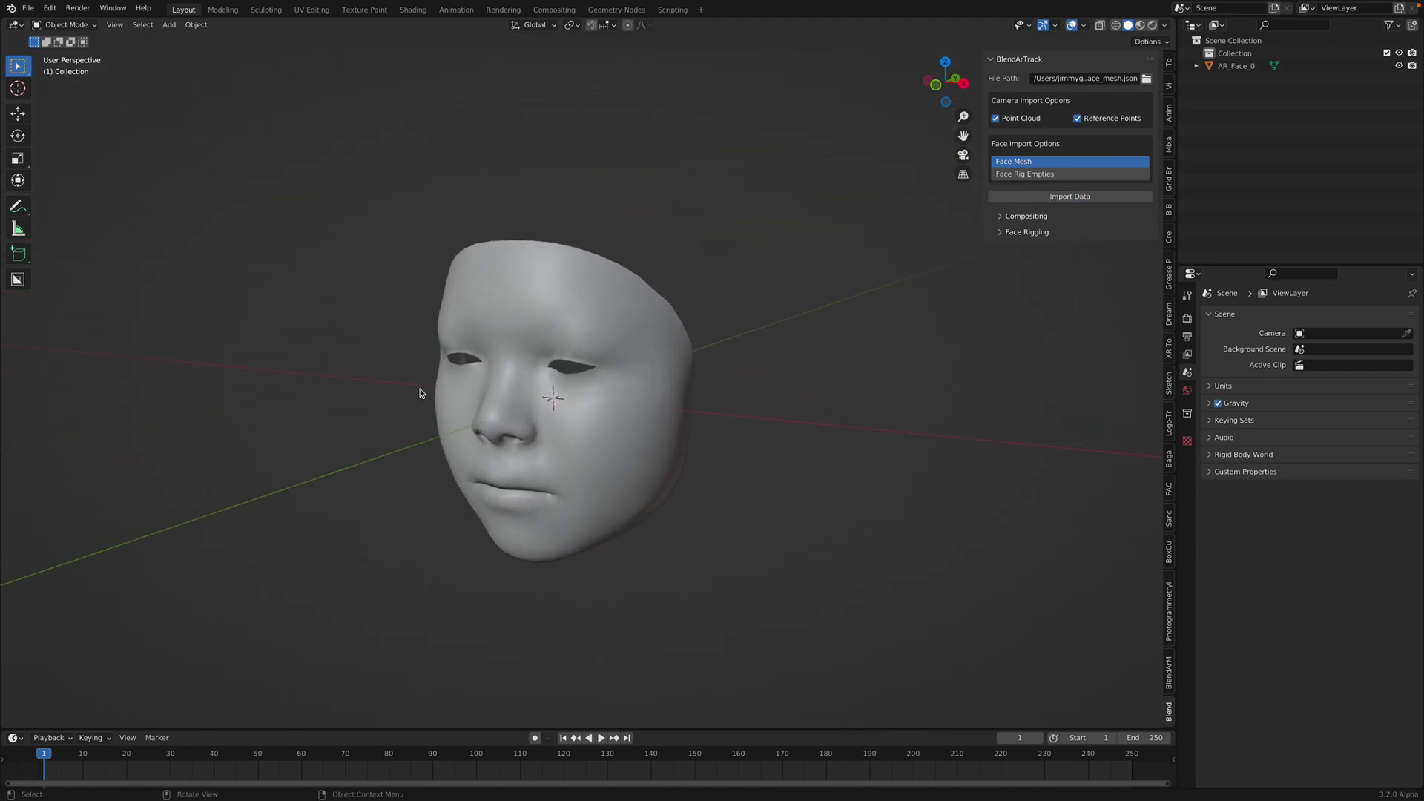
Select the imported face mesh and import 2022-04-12_08-48-51_face.json to load its facial animation
middle_drag(532, 331, 591, 345)
click(590, 346)
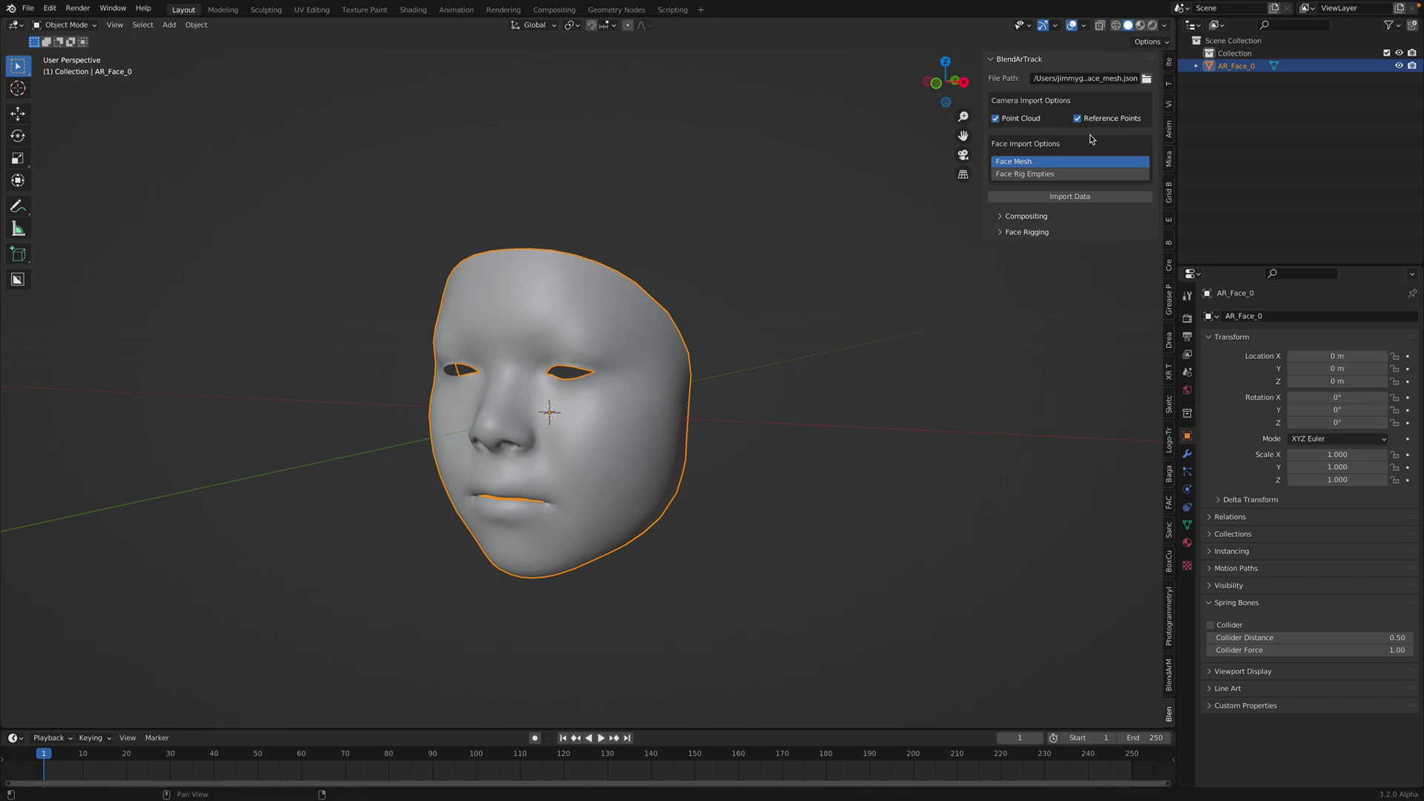
click(1146, 79)
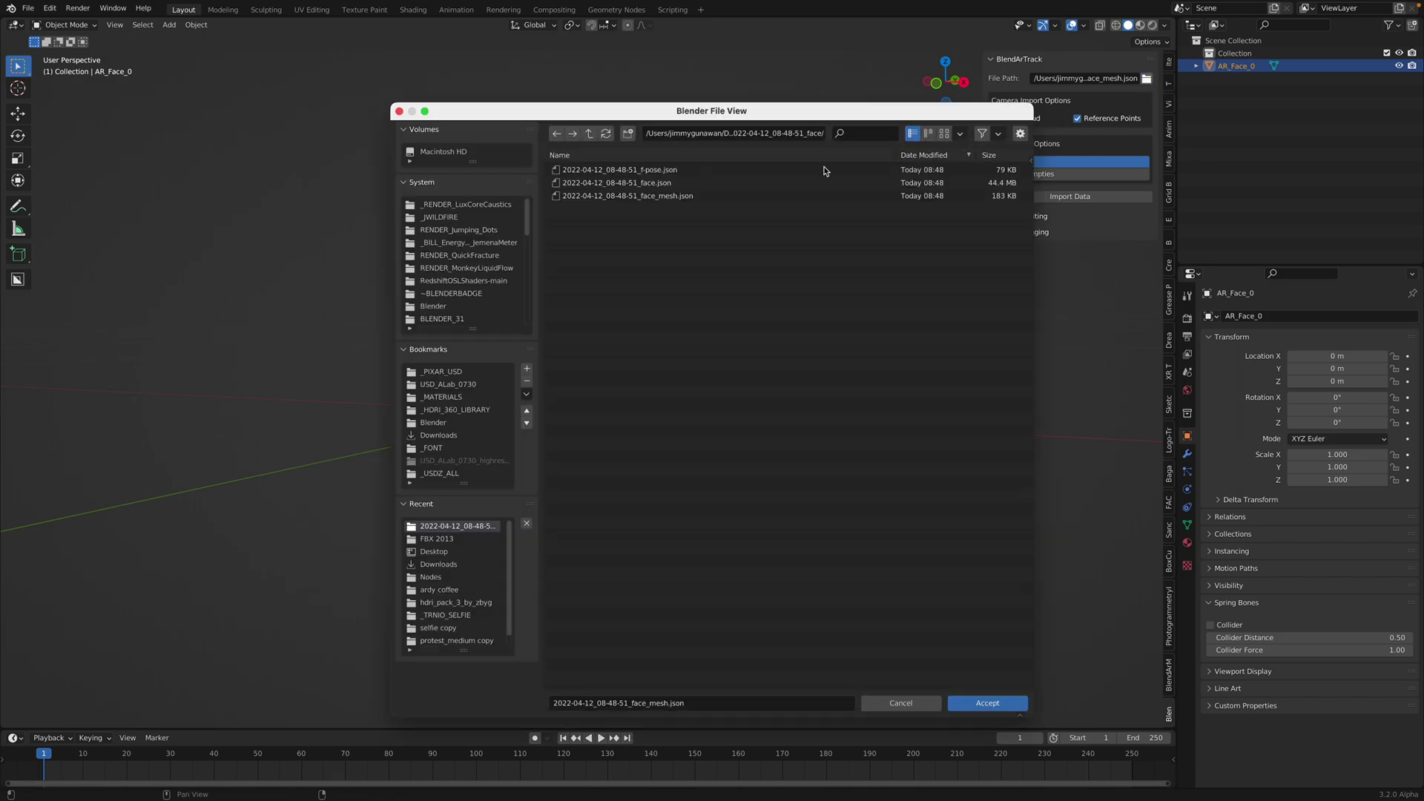
click(1001, 183)
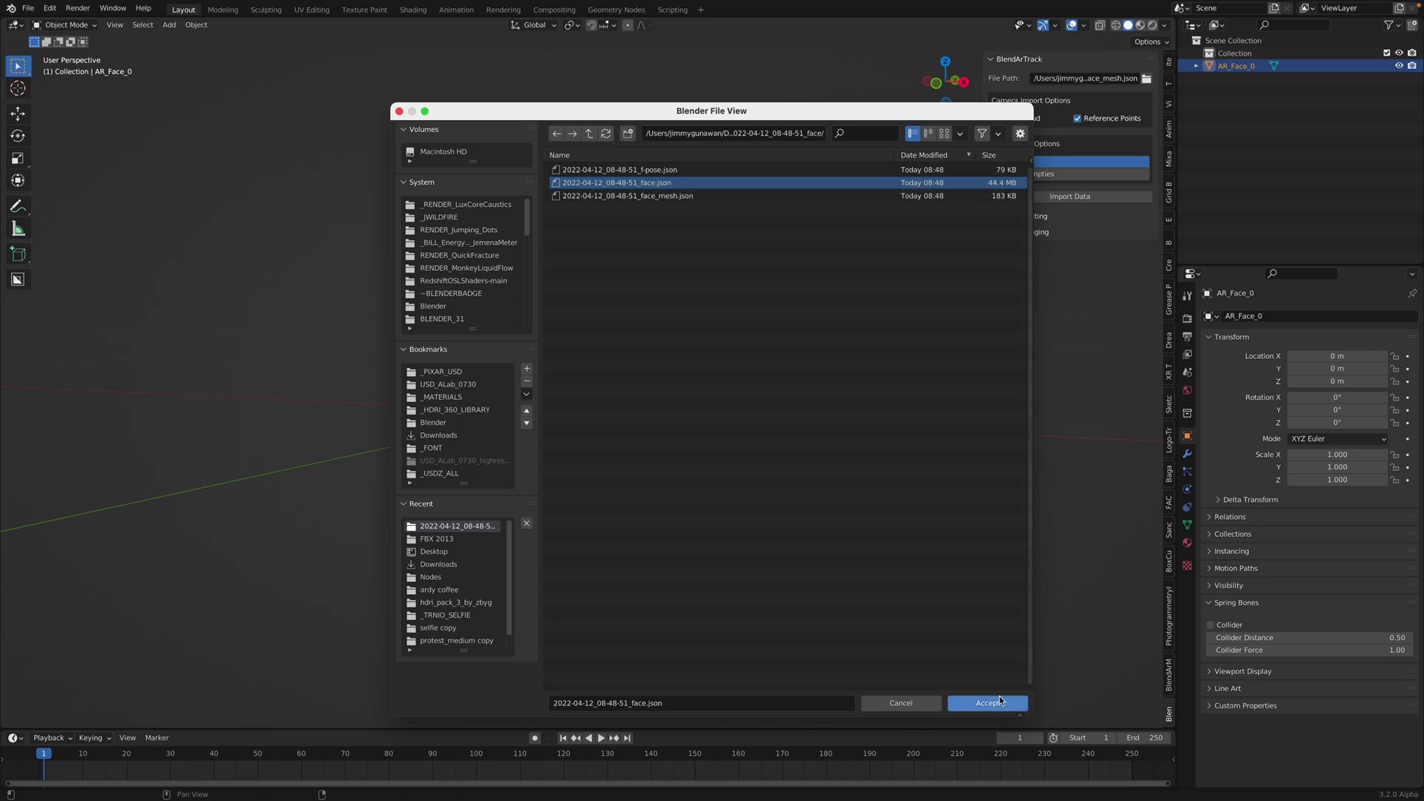
click(999, 702)
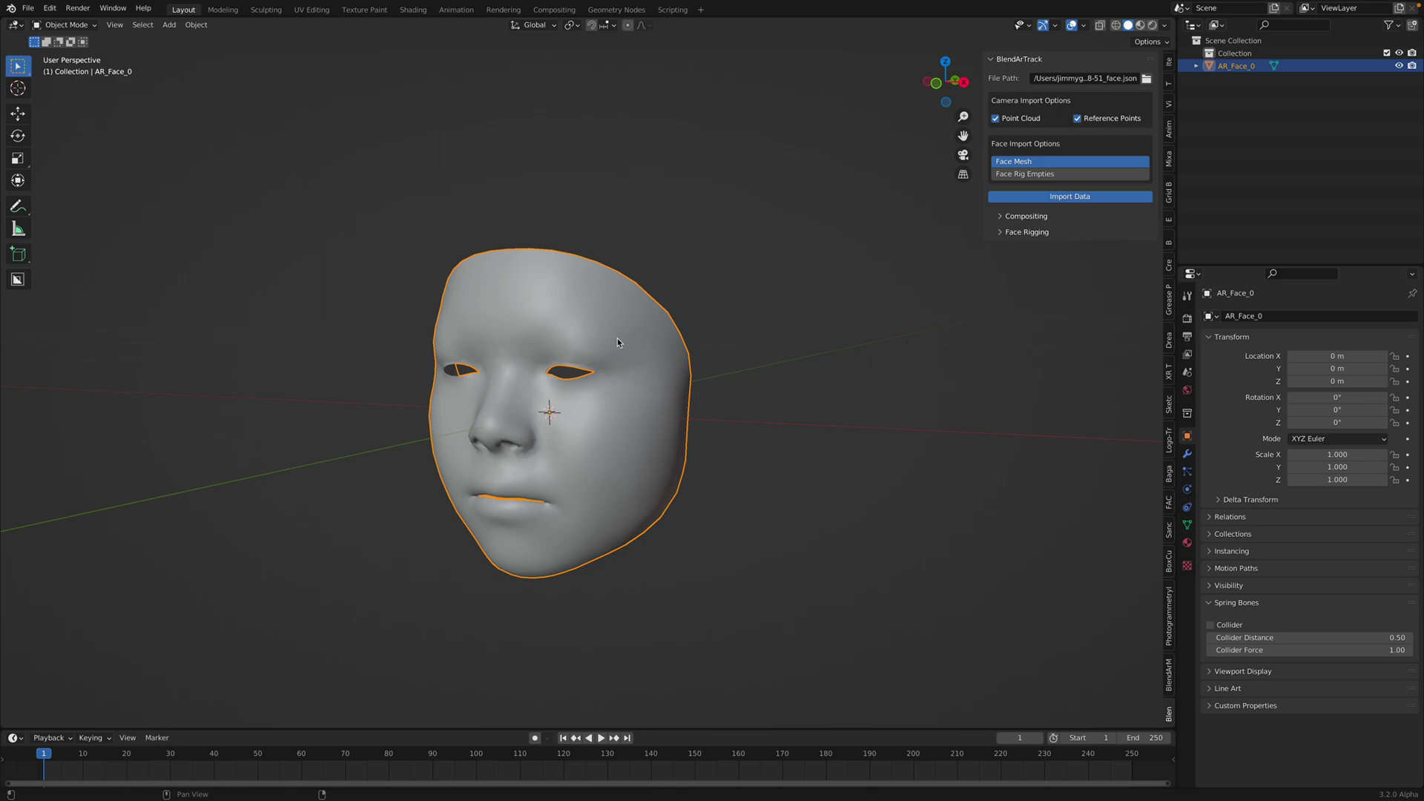
Scrub through the imported keyframes to the last one and set the scene's end frame to 470
scroll(697, 771, down, 4)
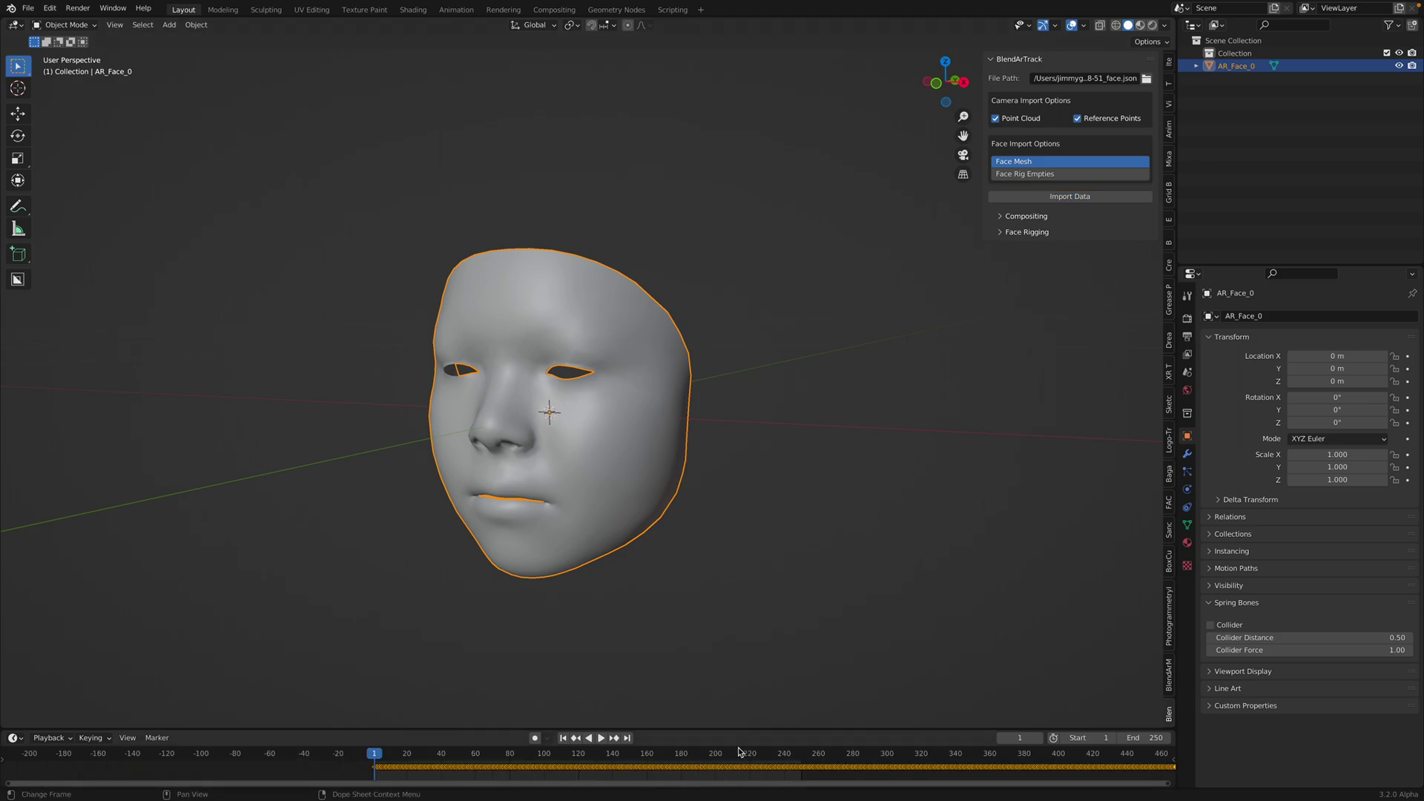
drag(739, 752, 897, 753)
scroll(991, 776, down, 3)
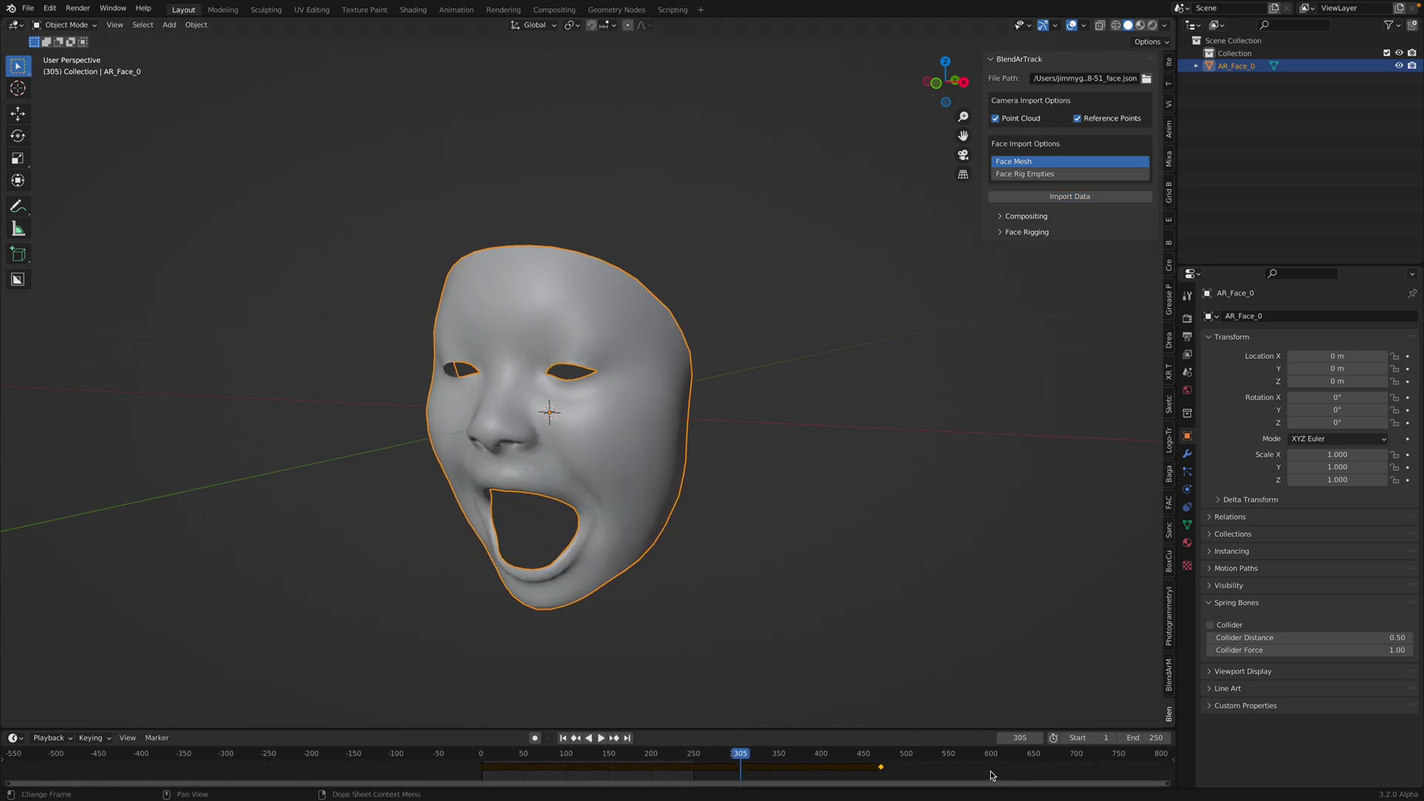
click(881, 755)
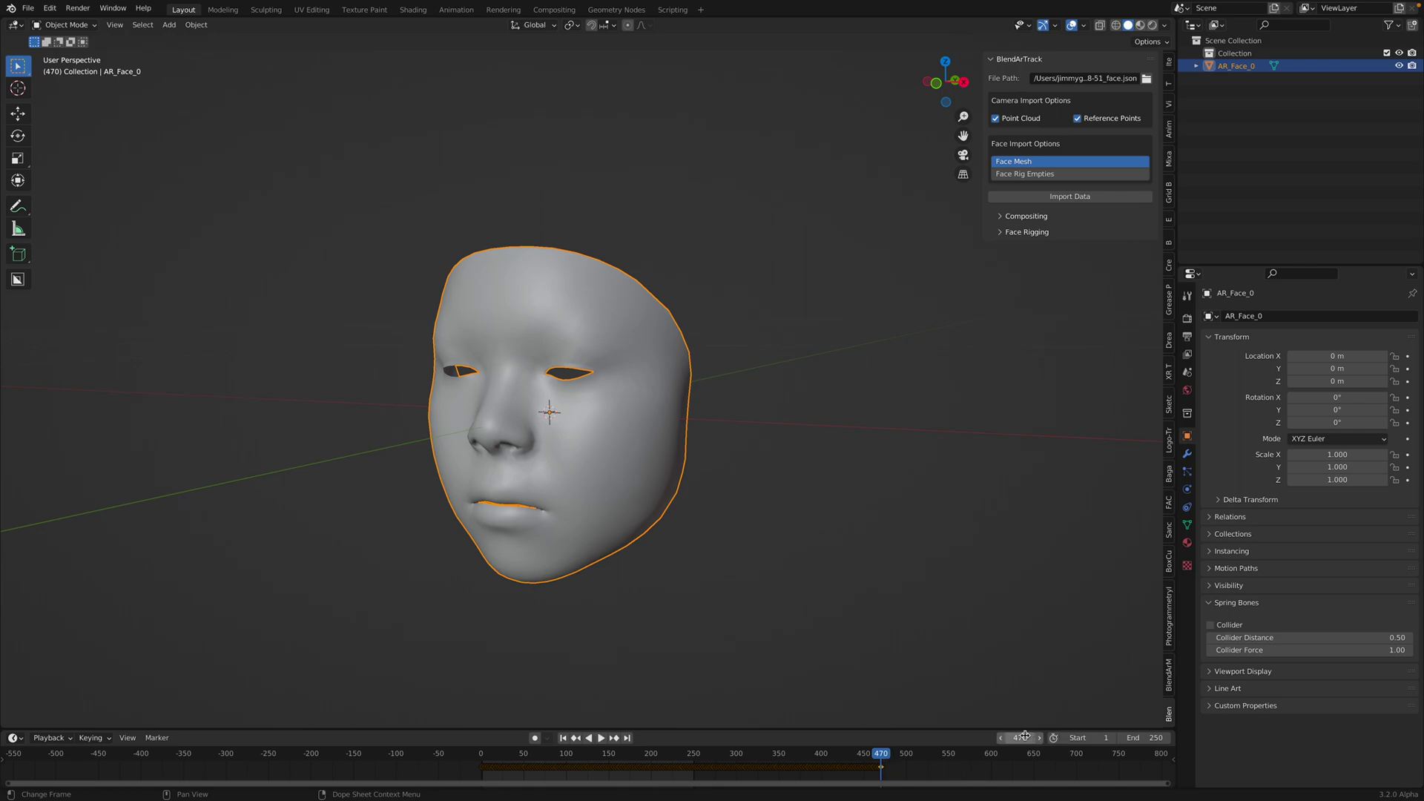
text(470)
ctrl+middle_drag(900, 598, 785, 705)
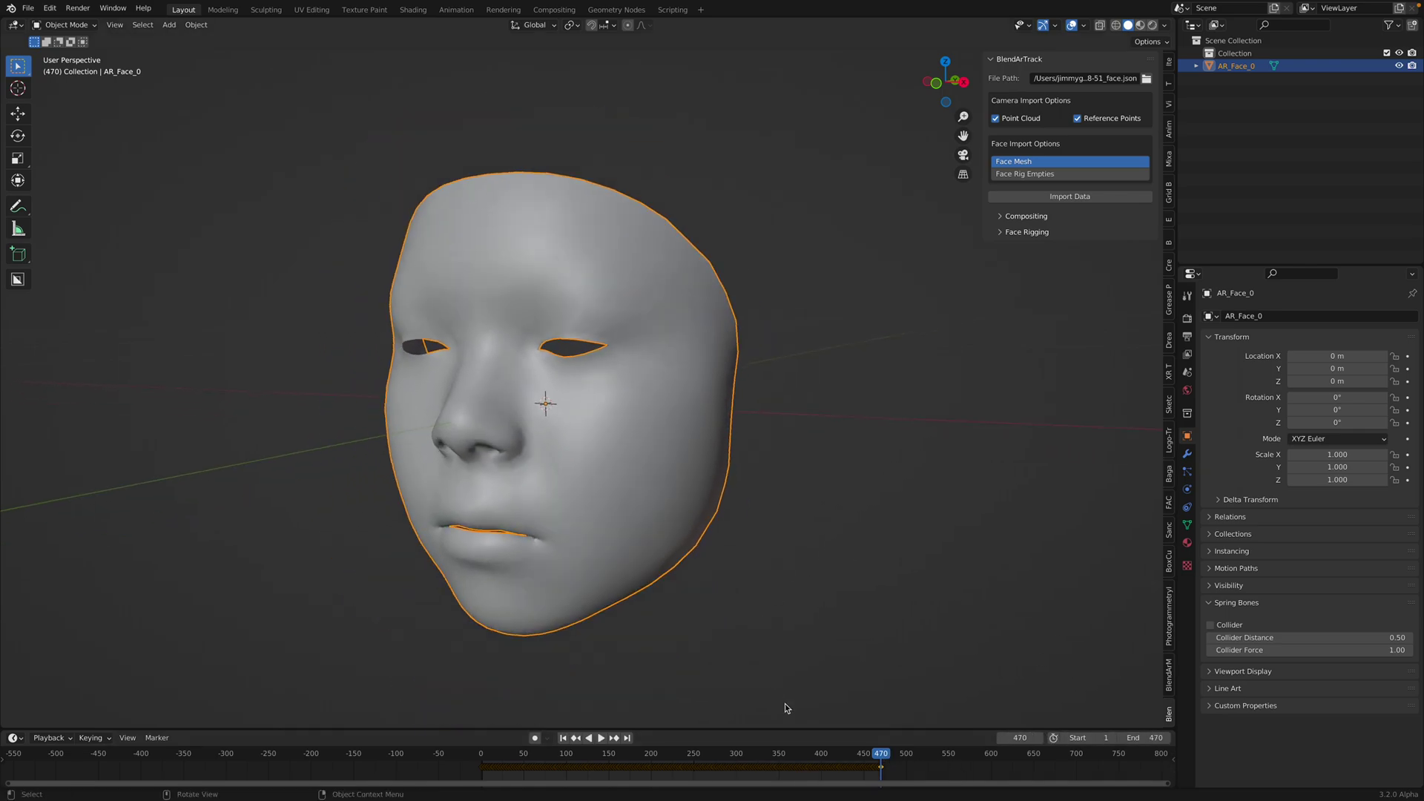
Save the scene as face_artrack_001.blend on the Desktop and play back the facial animation
click(523, 753)
key(ctrl+s)
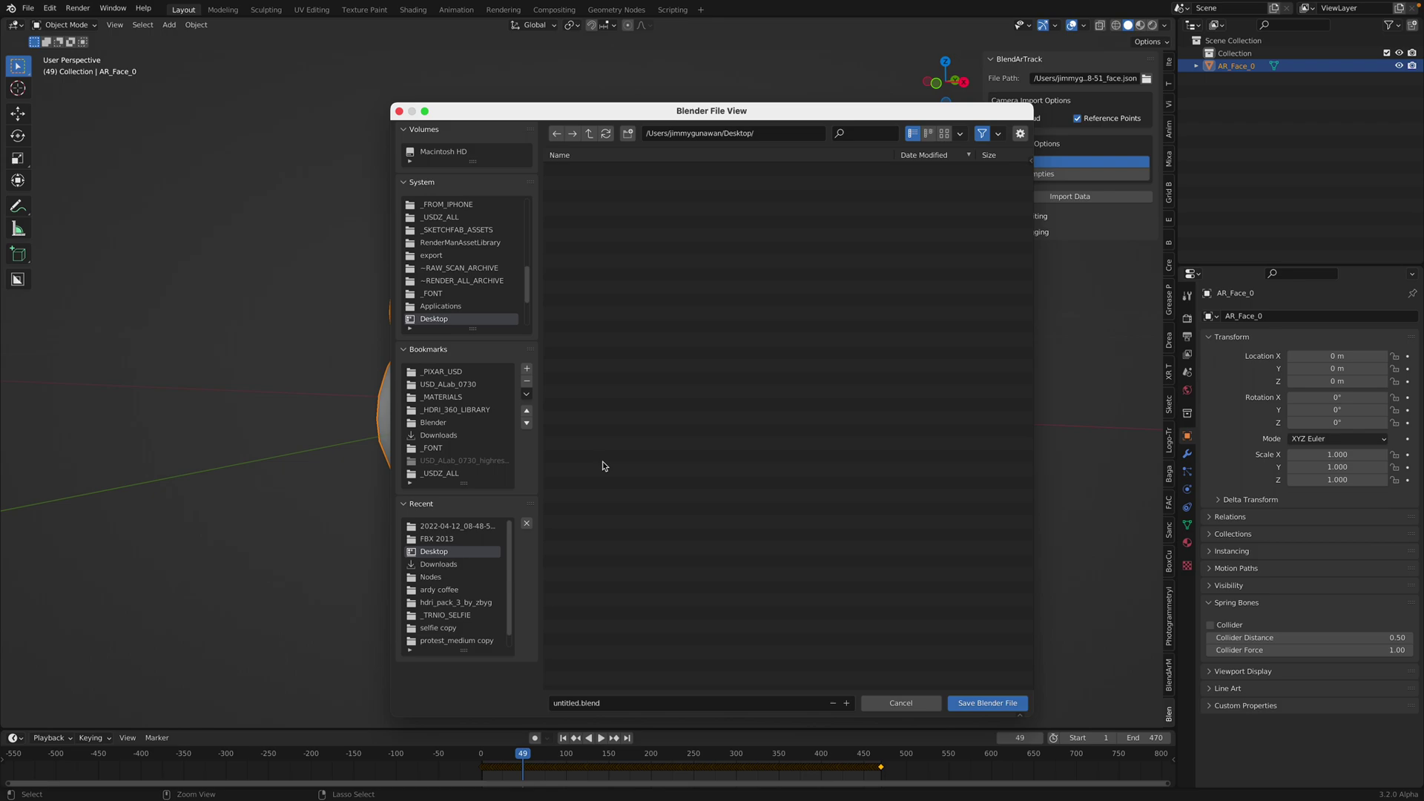
click(632, 704)
text(face)
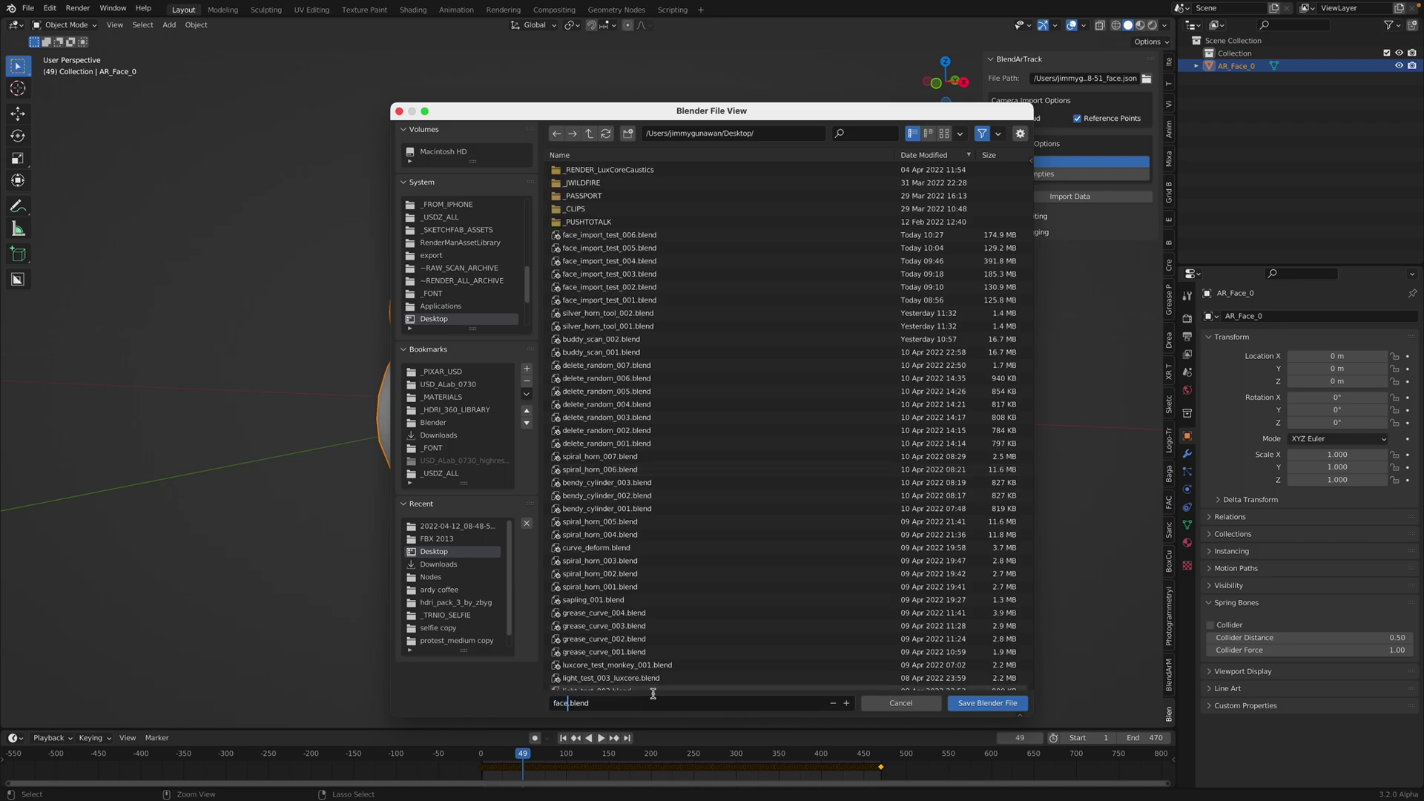
text(_artrack_001)
key(Return)
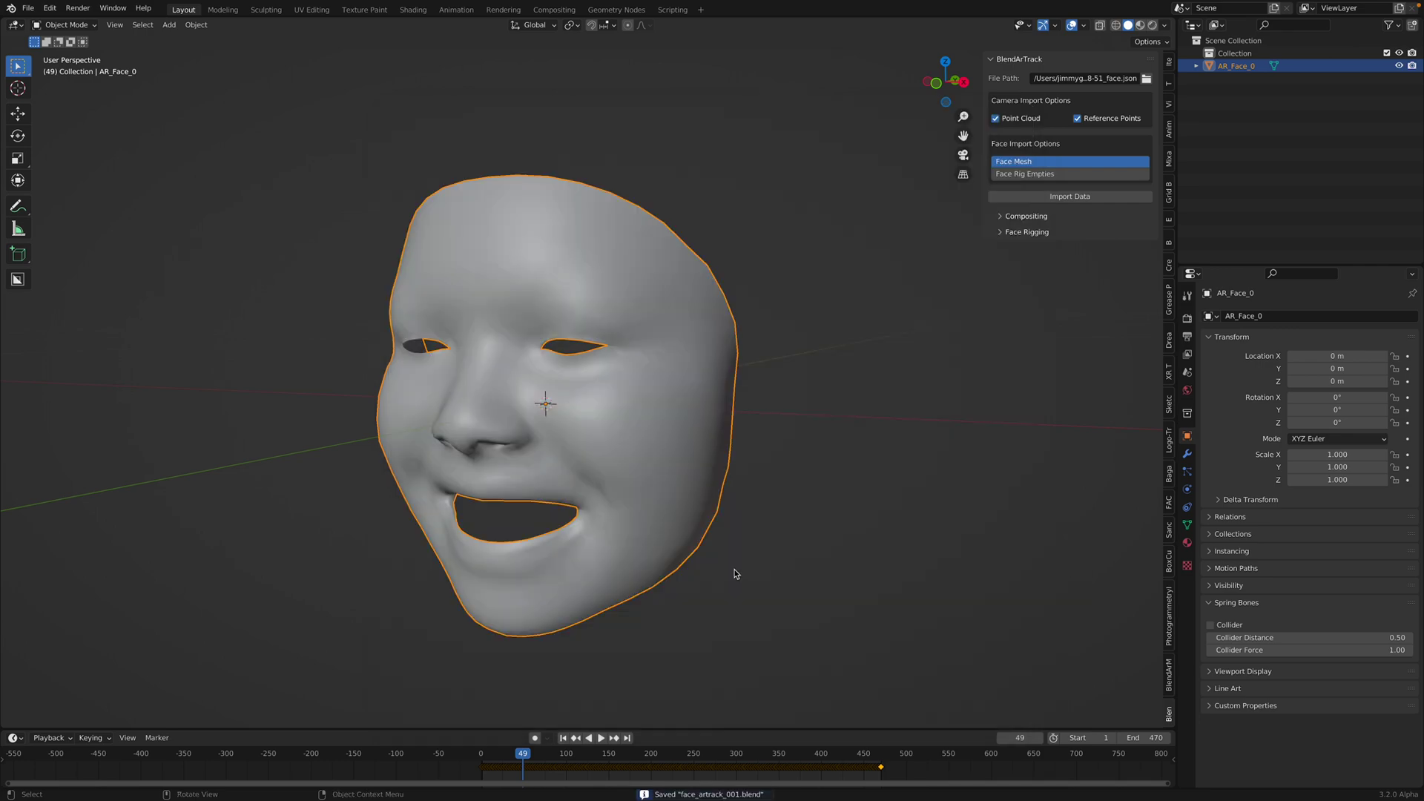
key(space)
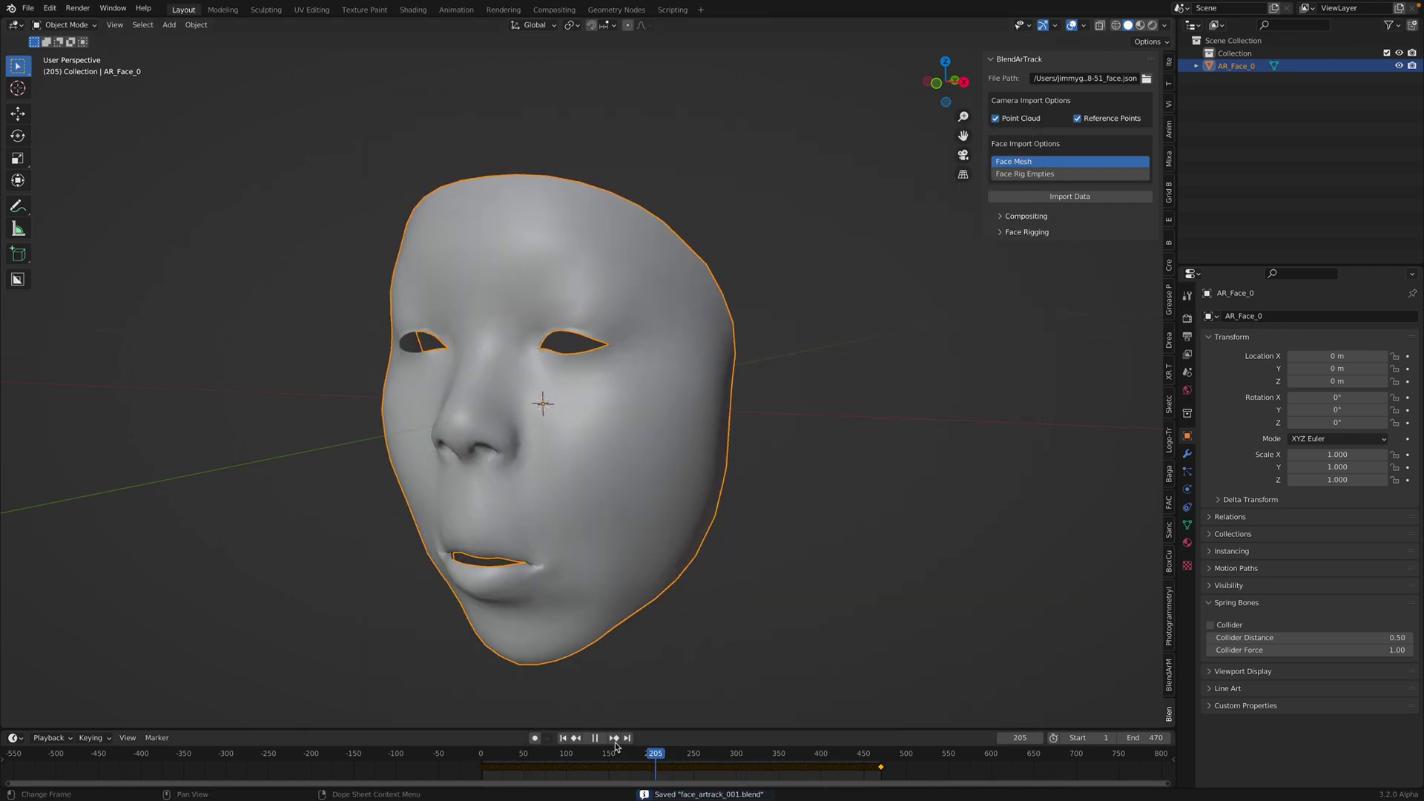
click(808, 464)
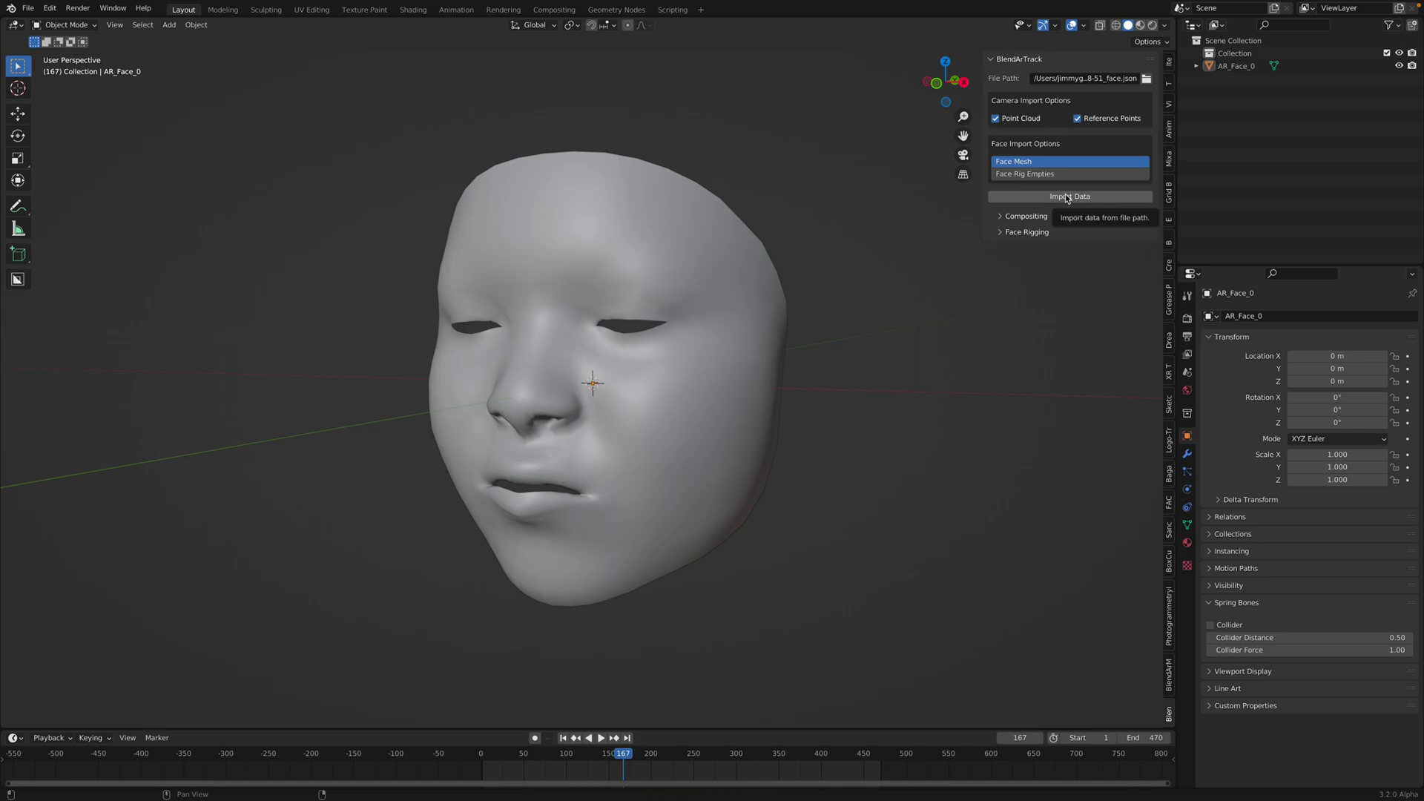
Import the head motion from 2022-04-12_08-48-51_f-pose.json and play the animation briefly
click(1147, 78)
click(731, 170)
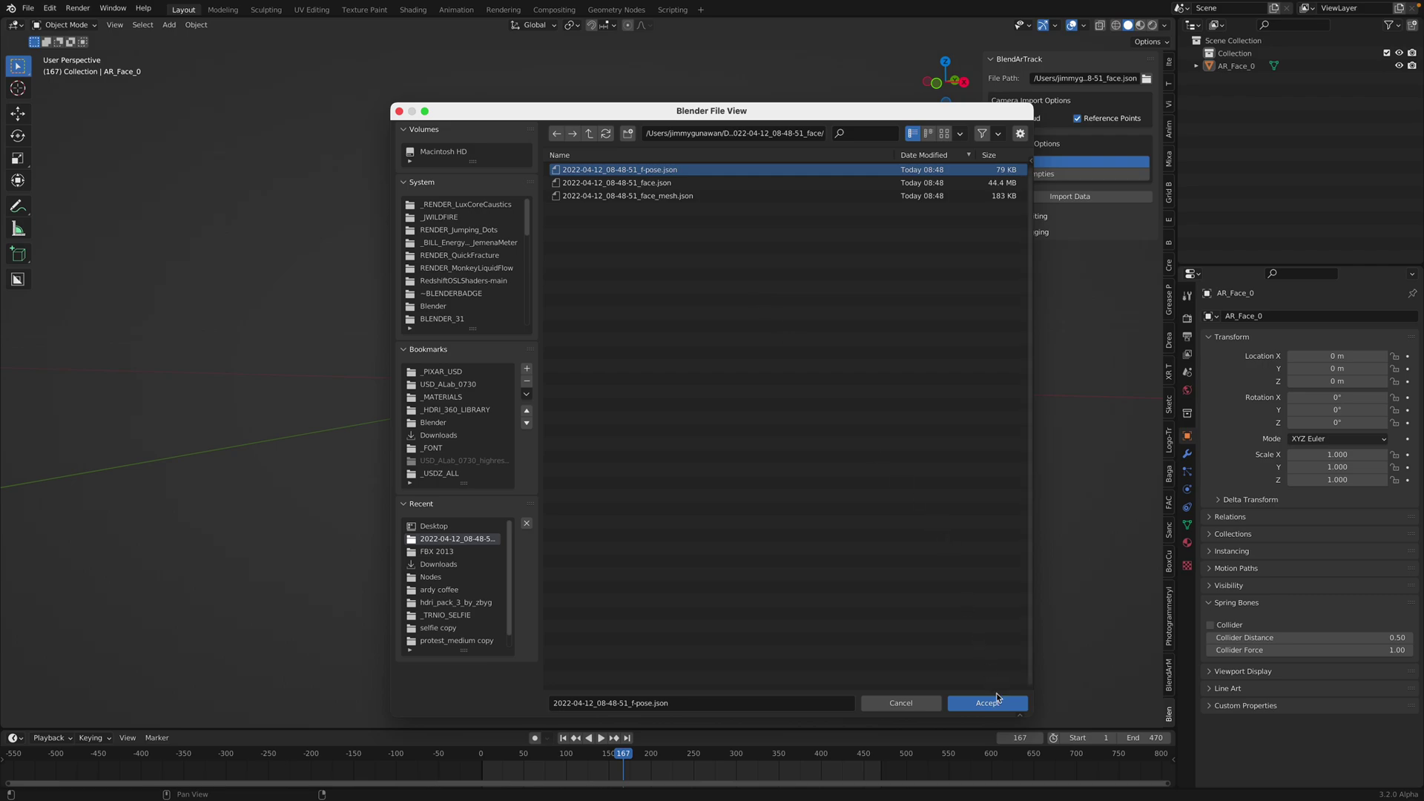
click(997, 698)
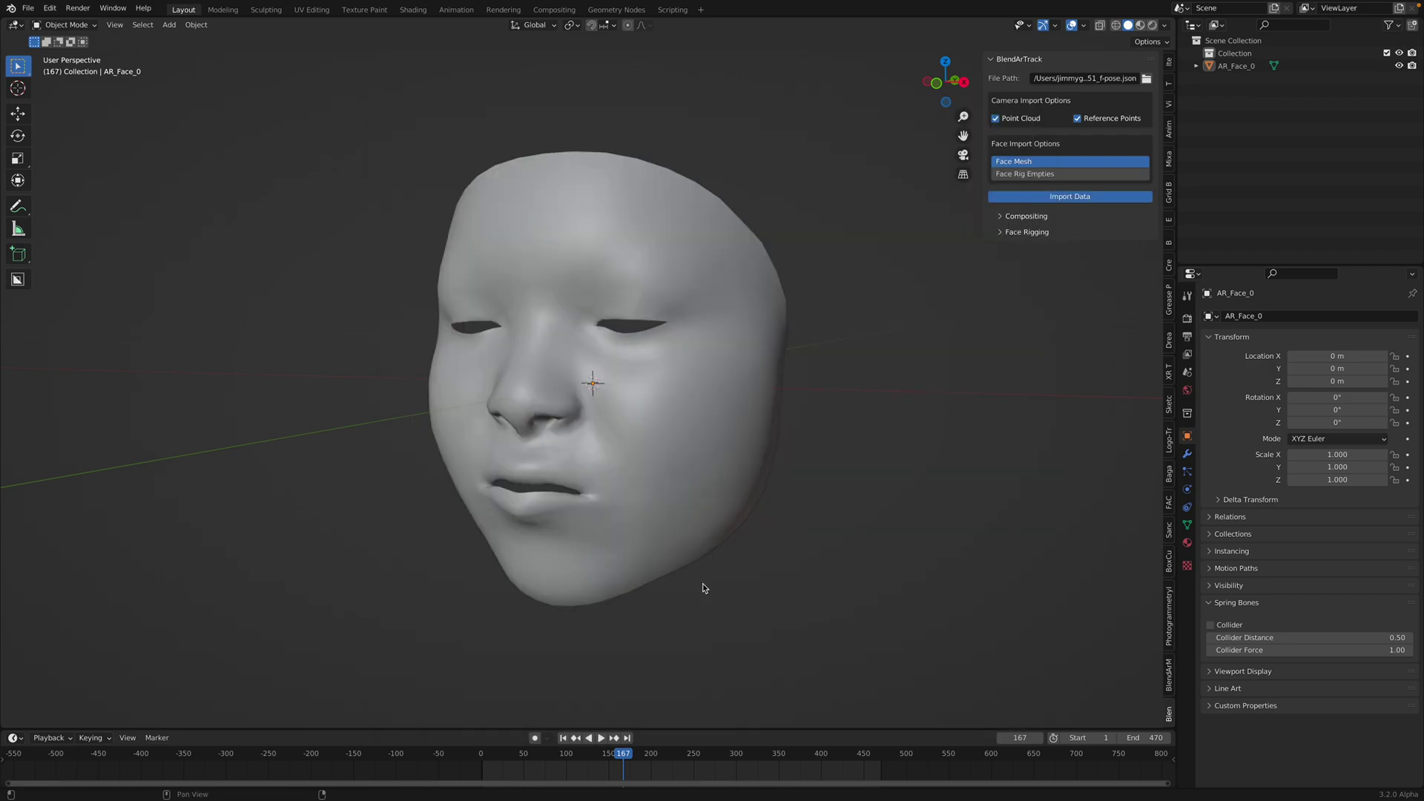
key(space)
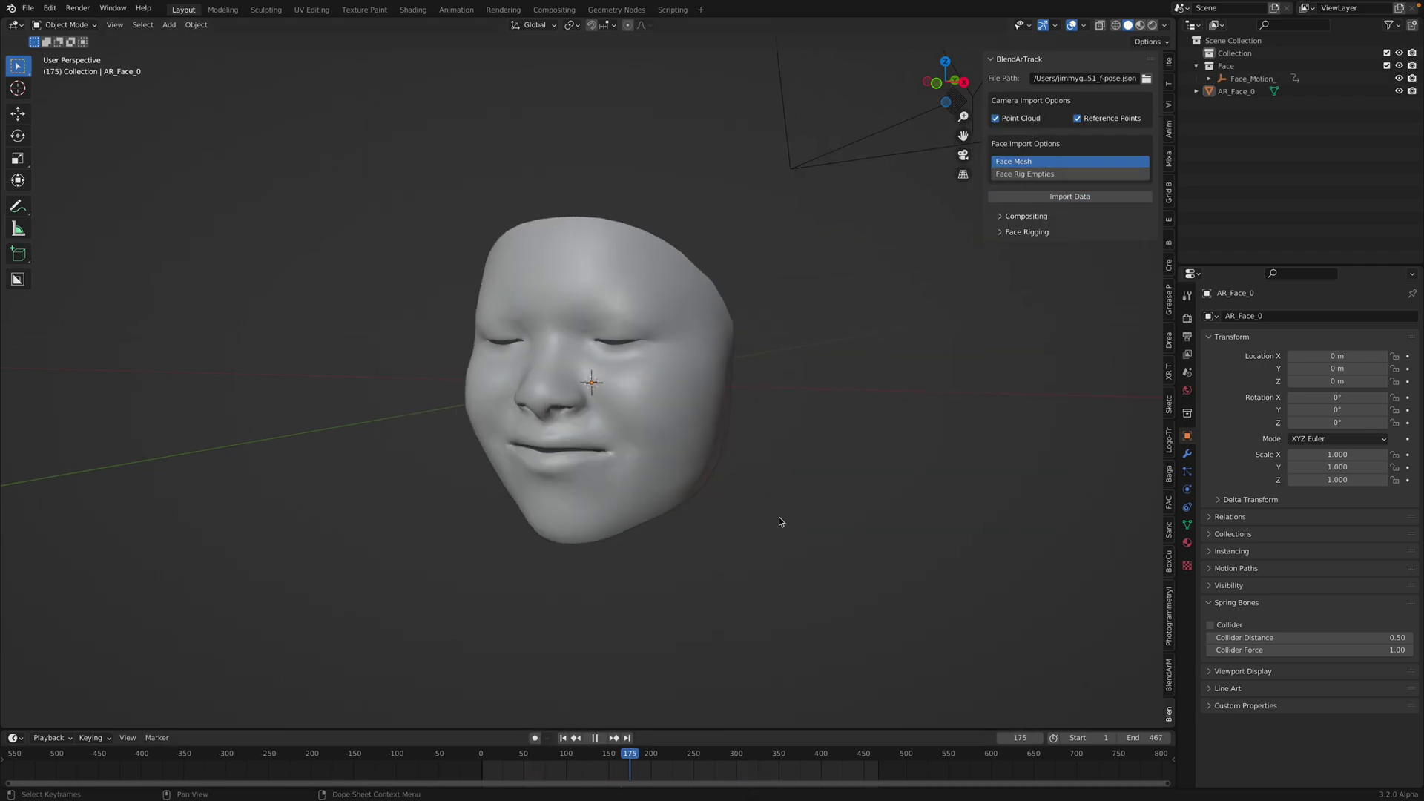
key(space)
Parent the AR_Face_0 mesh to the Face_Motion_ empty using Object (Without Inverse)
click(771, 215)
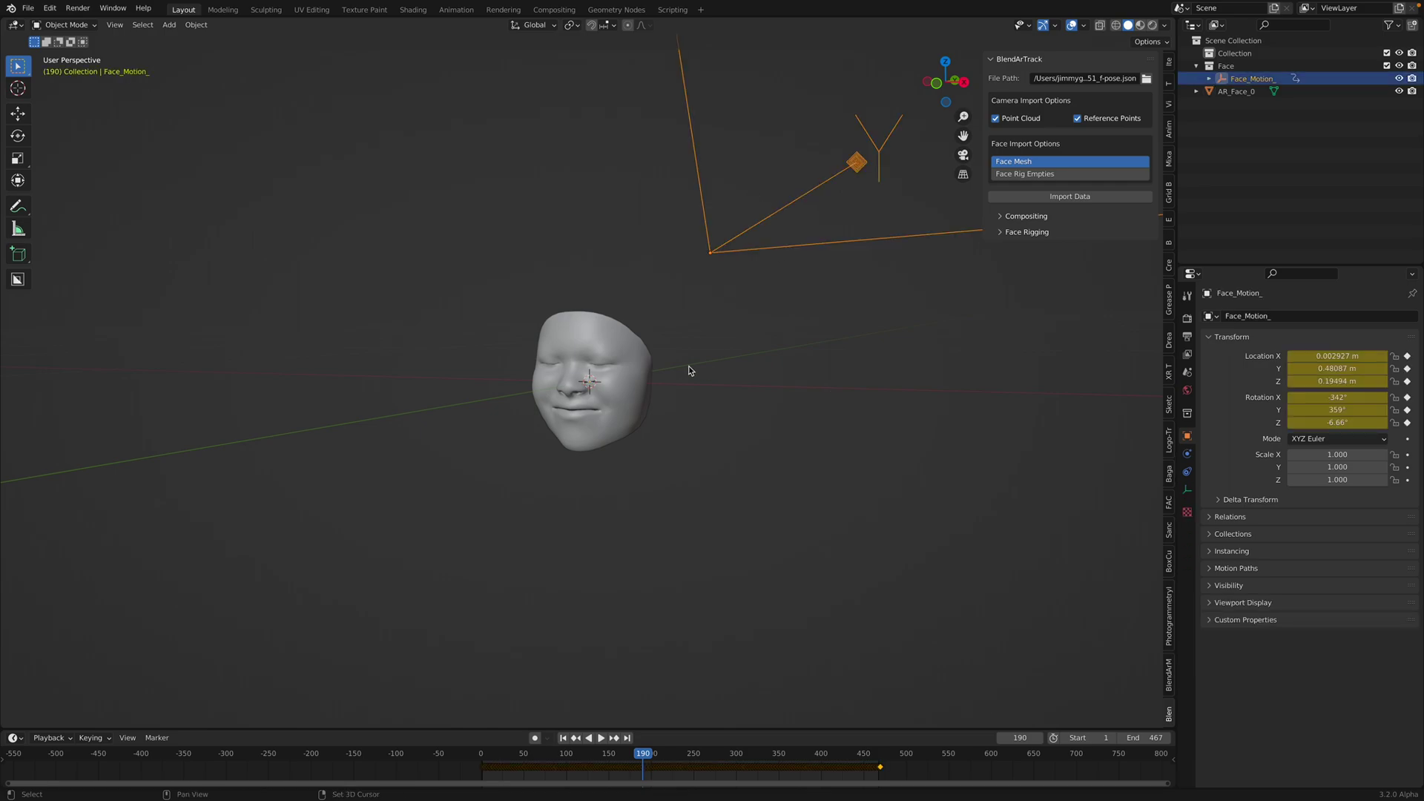
shift+middle_drag(690, 365, 518, 389)
click(549, 392)
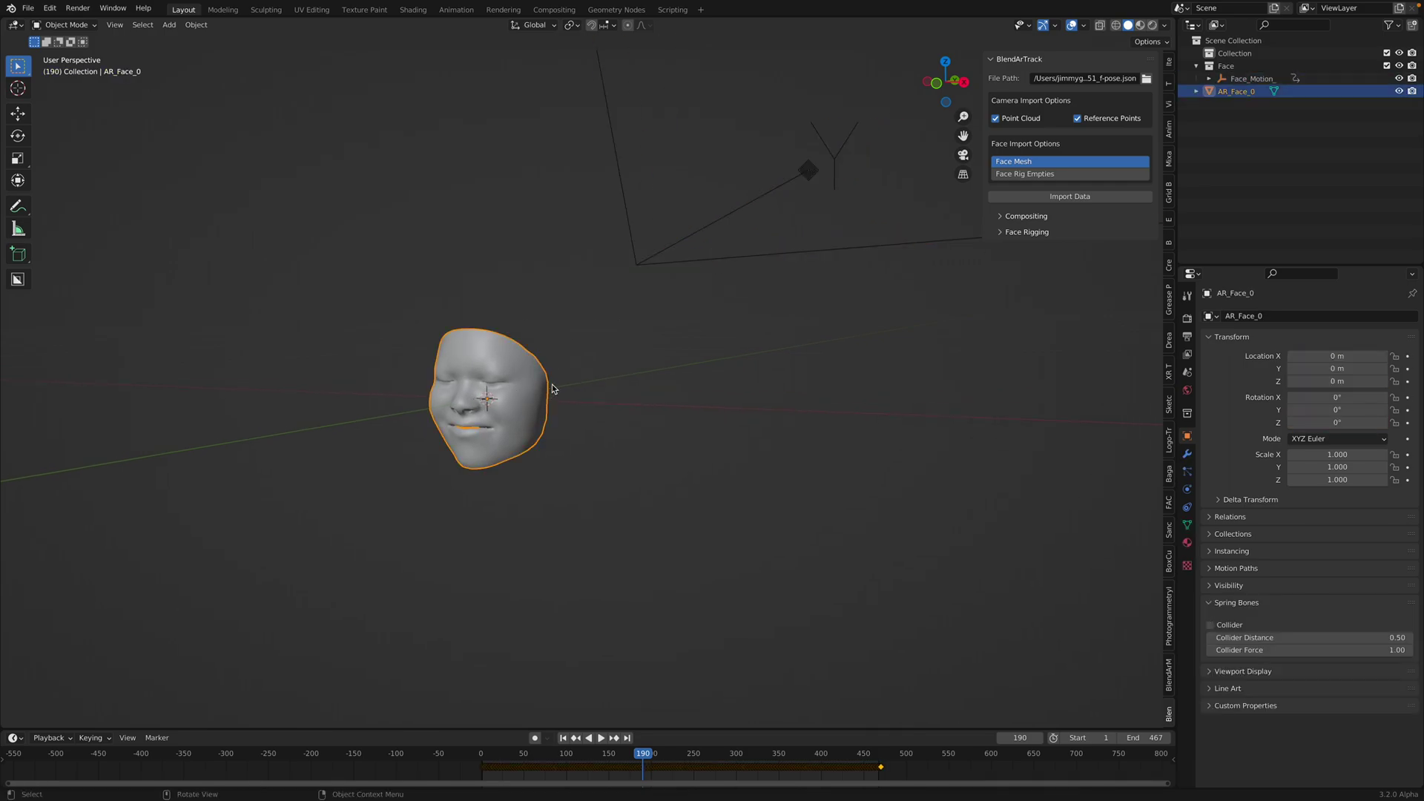
scroll(581, 371, up, 1)
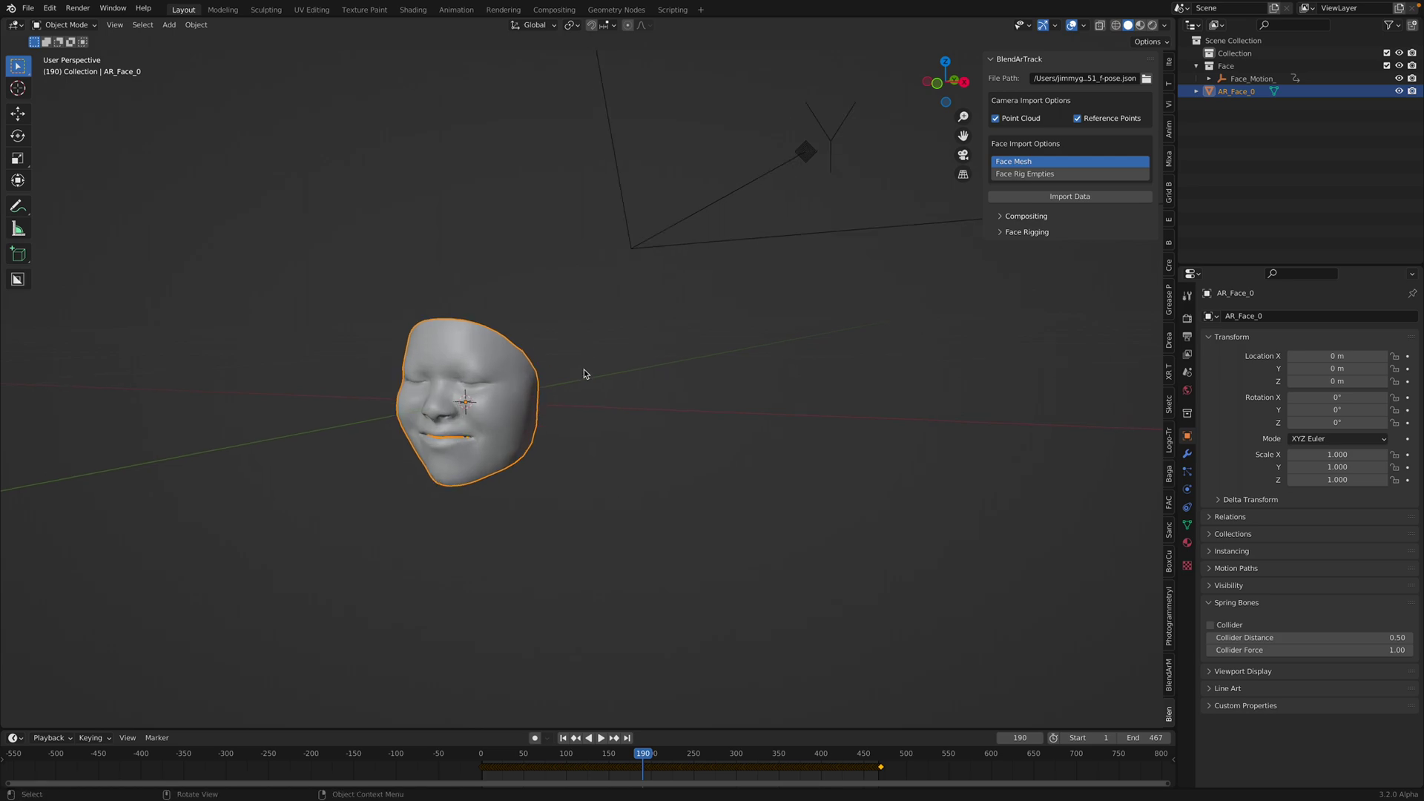
click(559, 373)
click(530, 367)
shift+click(666, 246)
scroll(708, 289, down, 2)
key(ctrl+p)
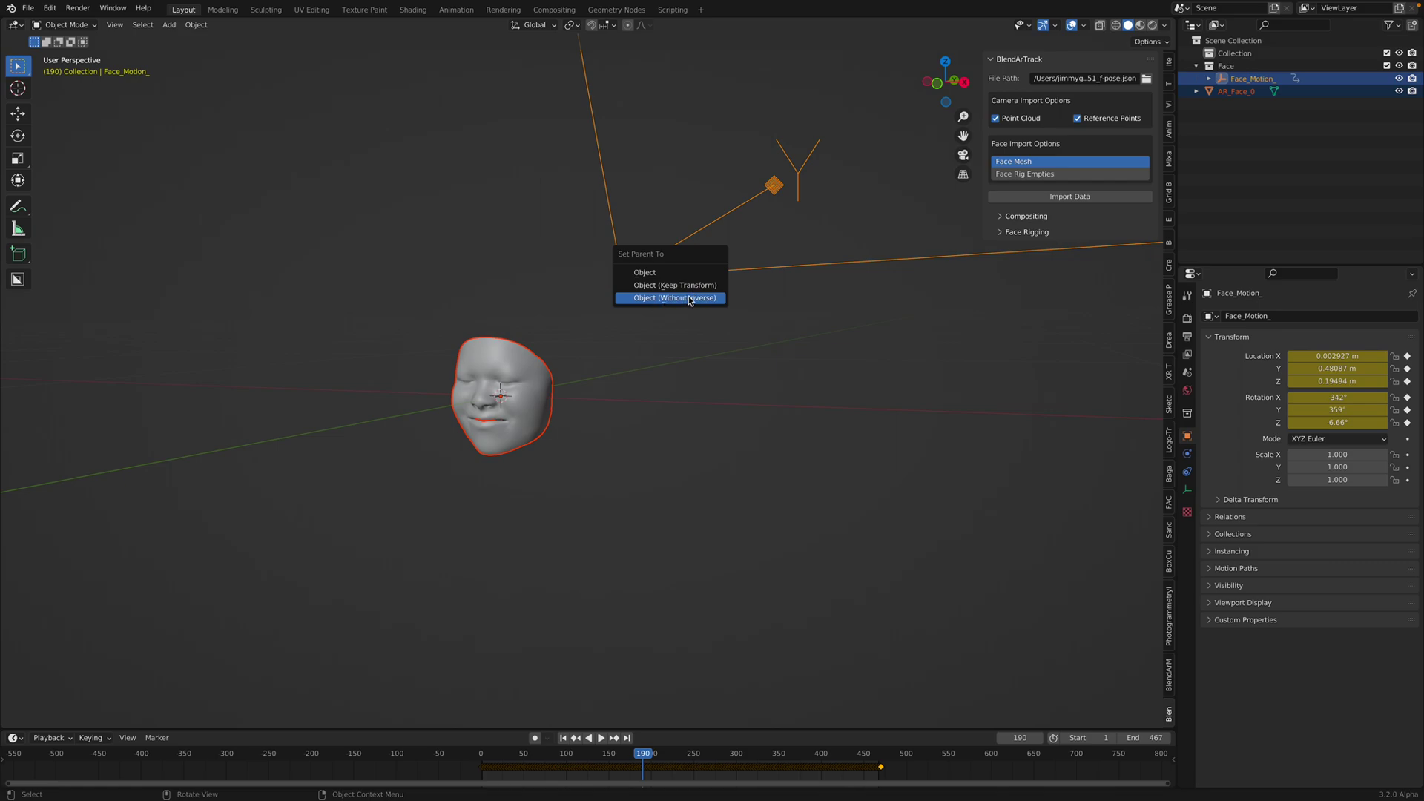
click(691, 298)
Scrub the timeline to frame 266 to check the parented face's motion, deselect everything and save the file
drag(482, 752, 692, 484)
click(693, 480)
middle_drag(693, 480, 698, 499)
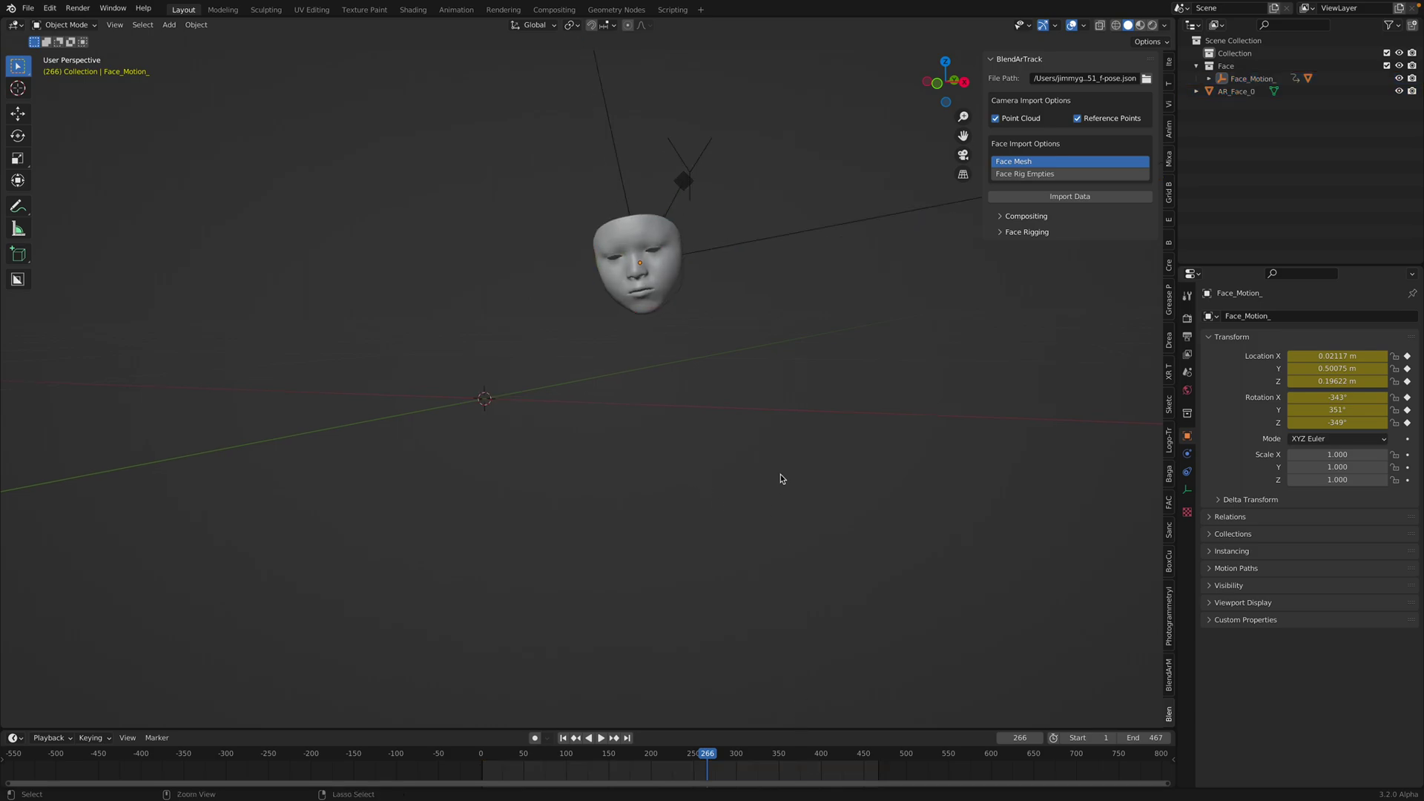
middle_drag(781, 474, 798, 463)
key(ctrl+s)
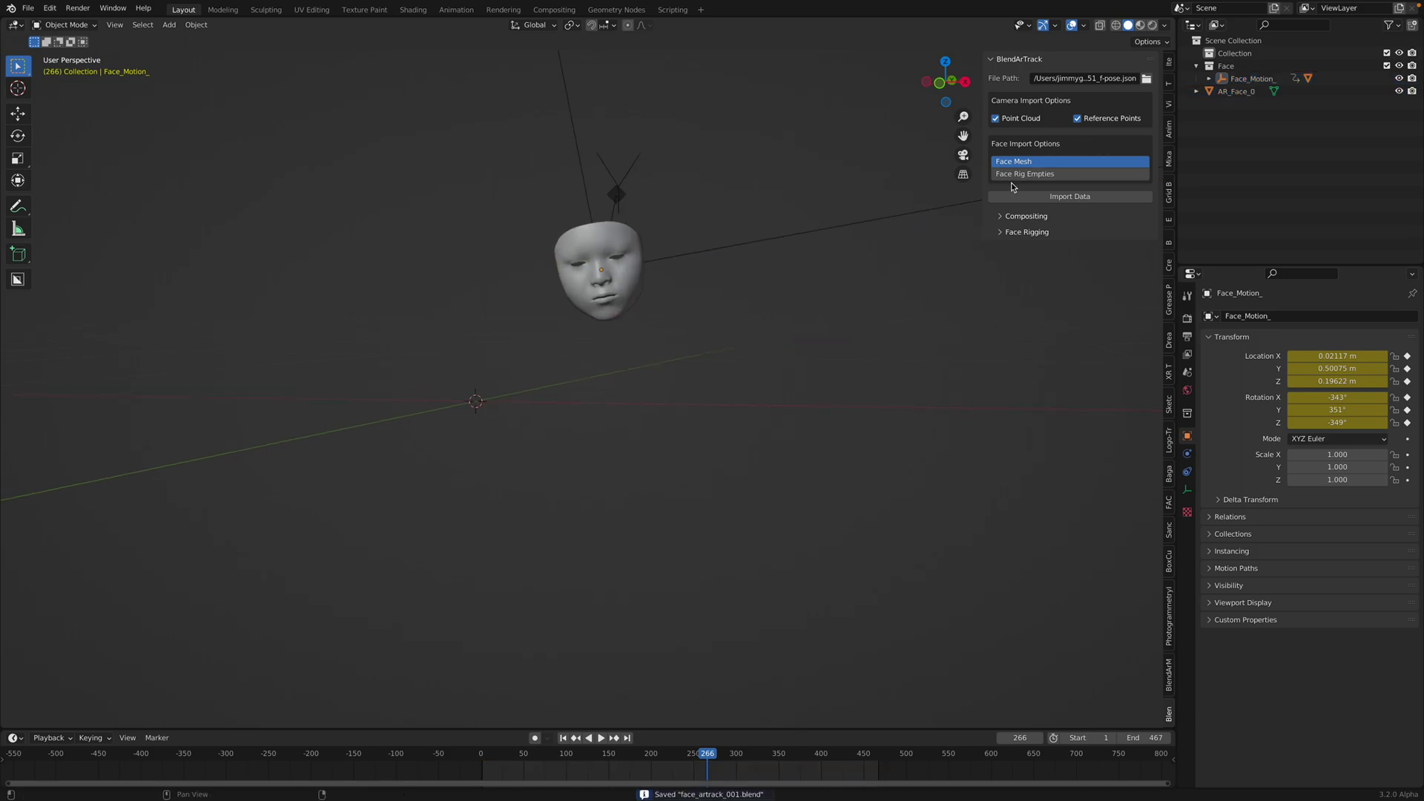
Switch the face import option to Face Rig Empties and set the Face Rigging input device type to iOS
click(1066, 175)
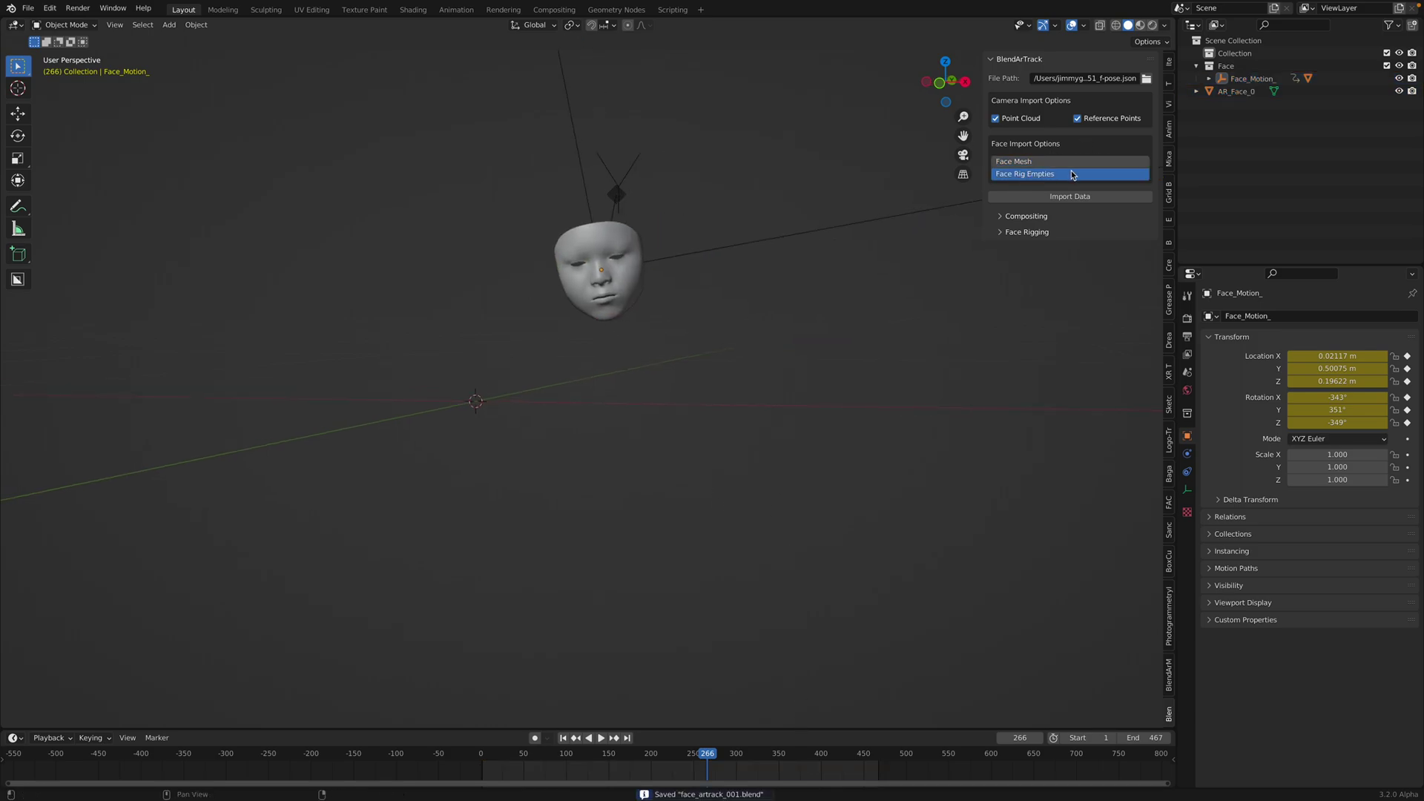
click(1028, 232)
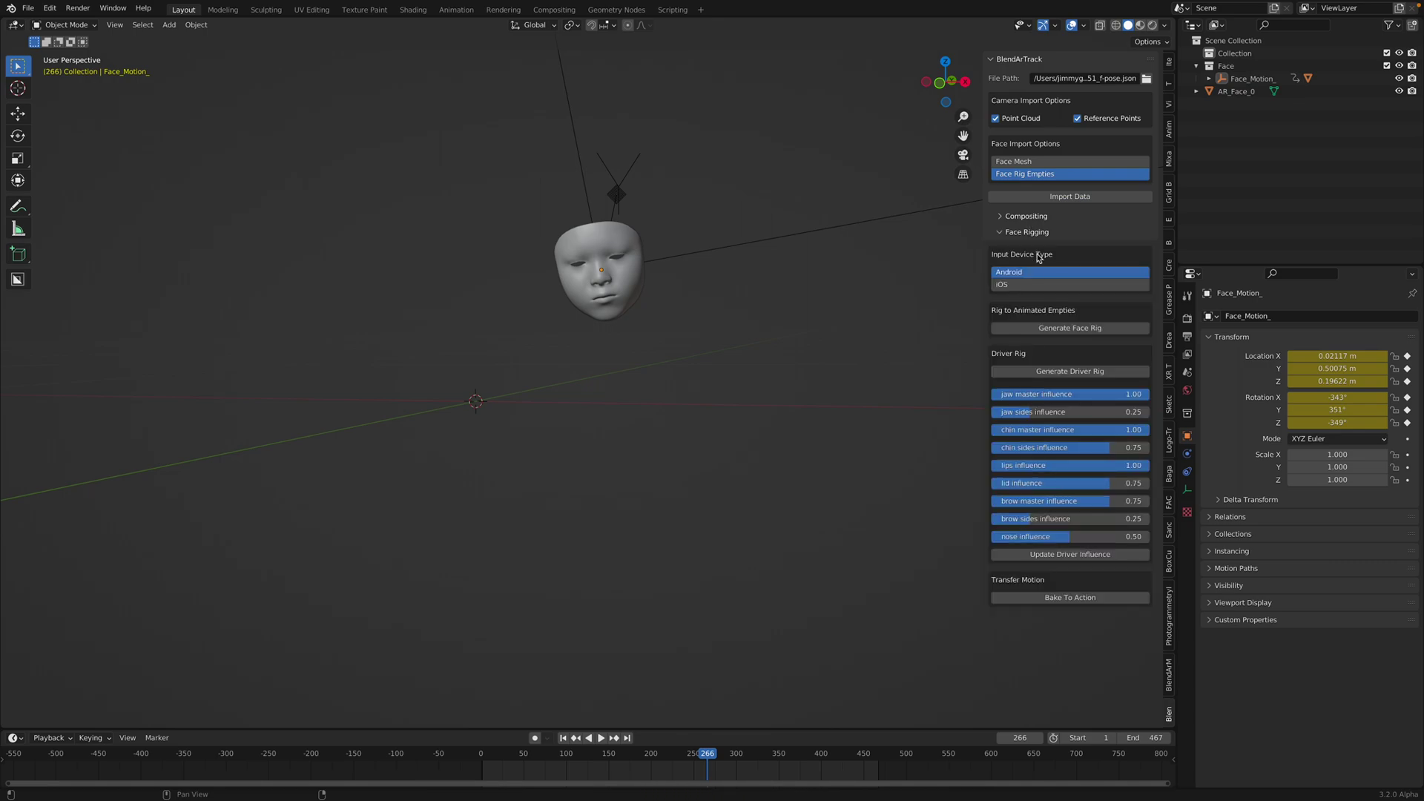
click(1034, 282)
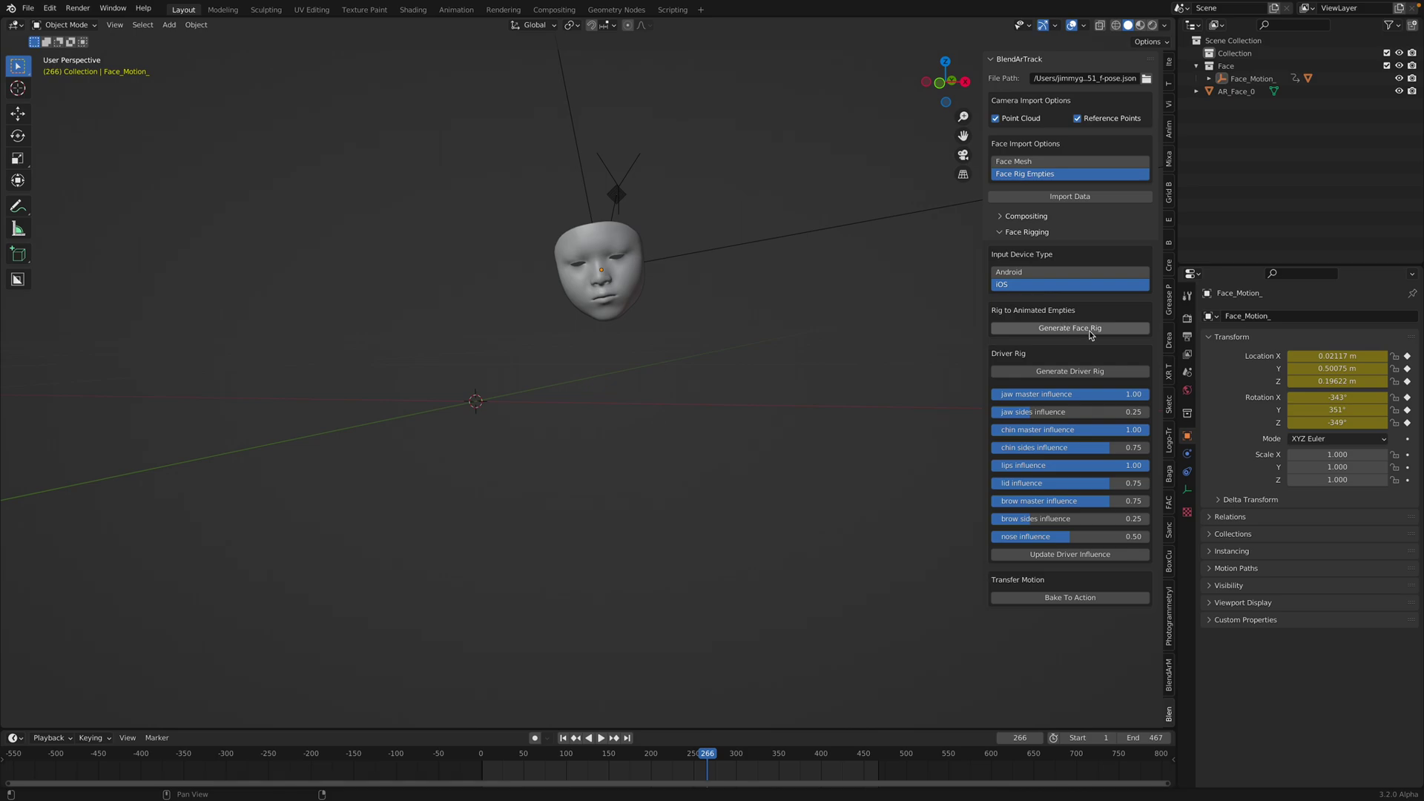
Import 2022-04-12_08-48-51_face.json as face rig empties
click(1147, 79)
click(668, 184)
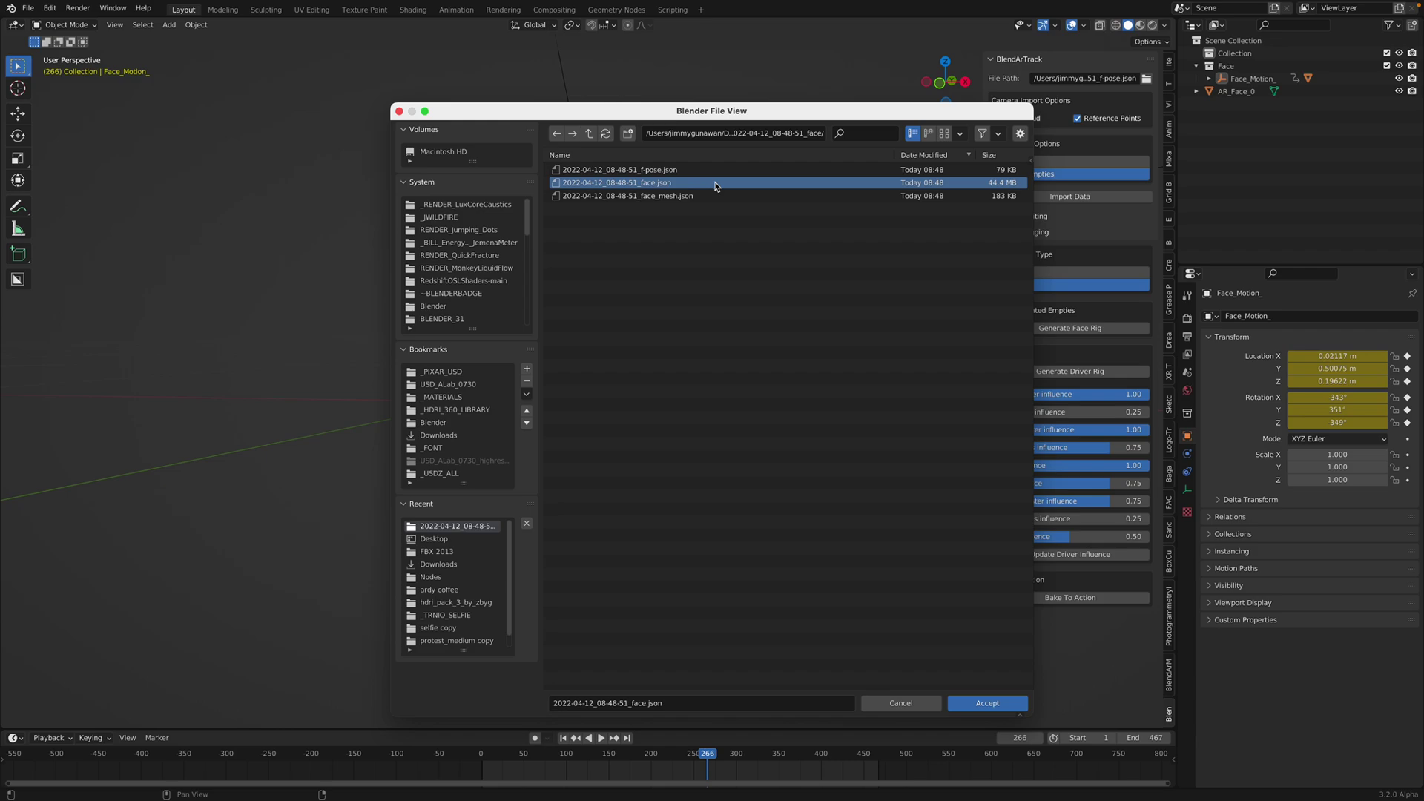
click(973, 702)
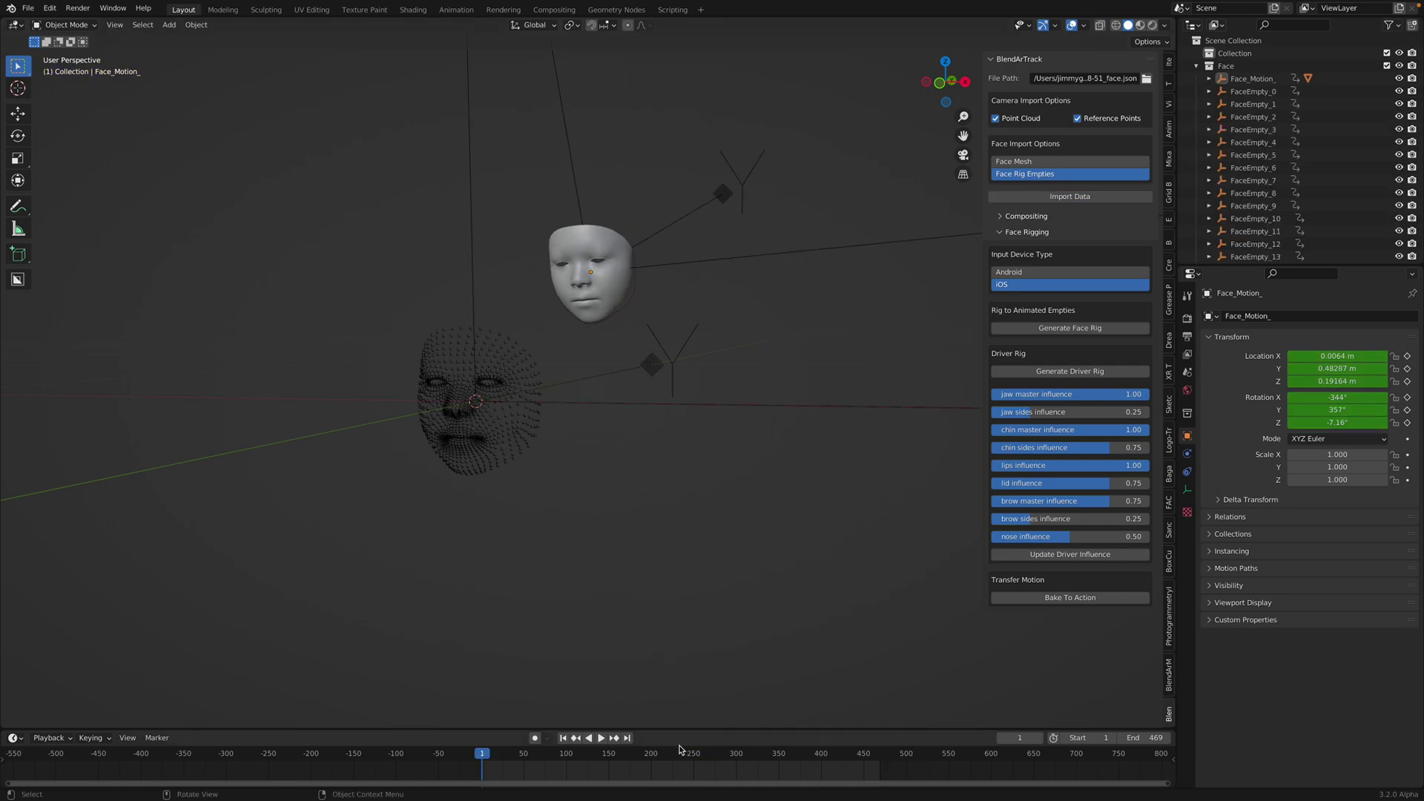
Scrub and play the animation around frame 105 to check the imported face empties, select one empty and save the file
drag(687, 753, 202, 713)
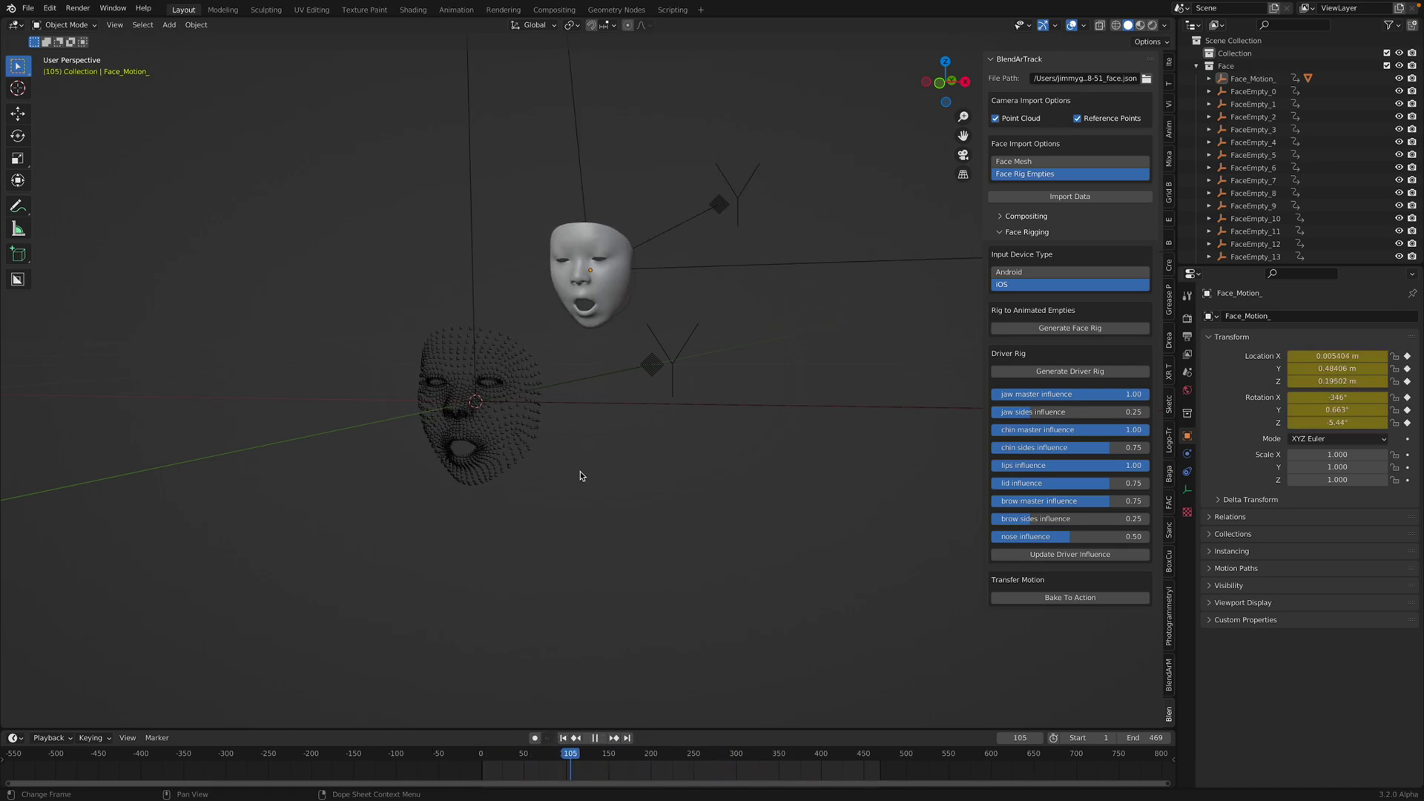
key(space)
ctrl+click(546, 371)
key(ctrl+s)
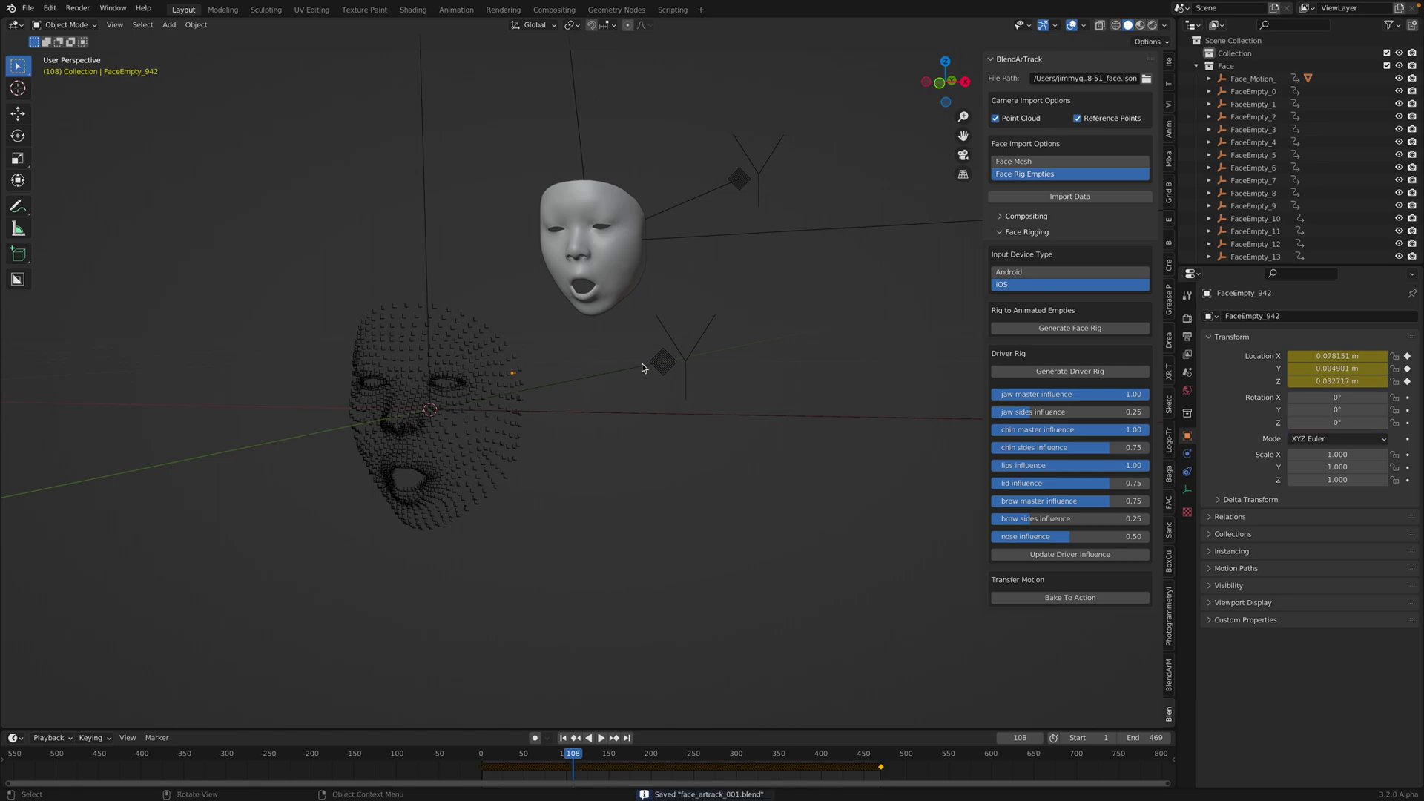
Select cgt_HeadController beside the dotted face, play the animation to frame 153 to check it, and deselect everything
click(662, 367)
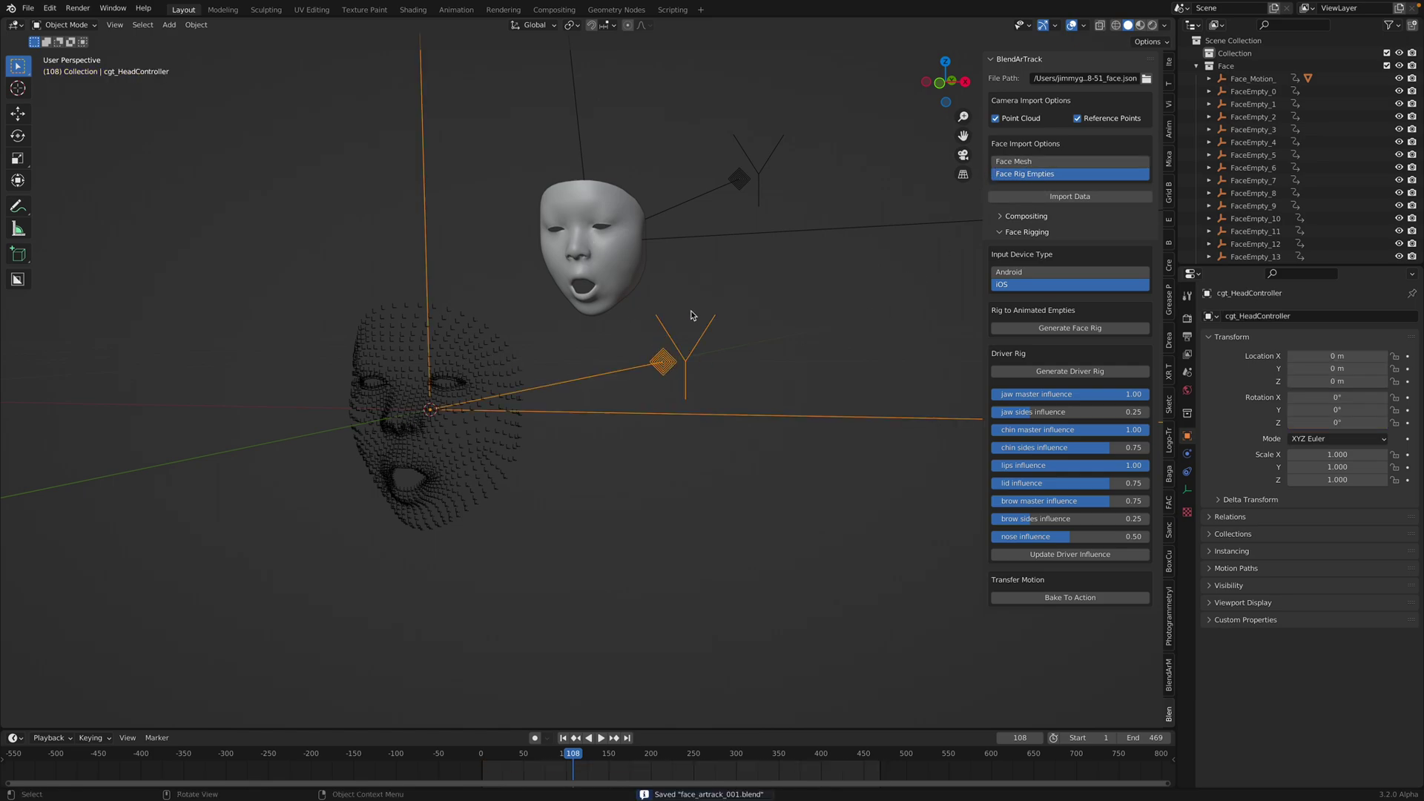
key(space)
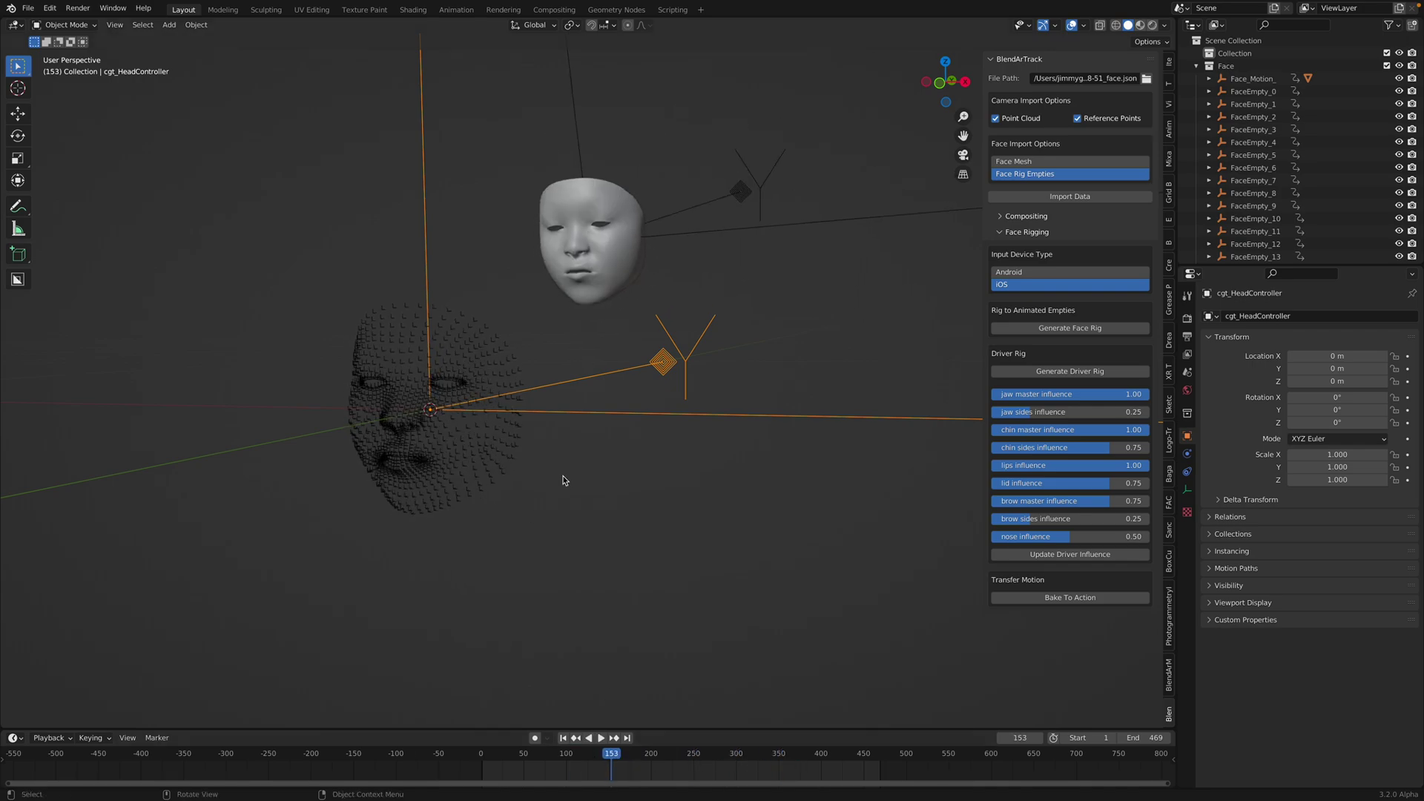
key(alt+a)
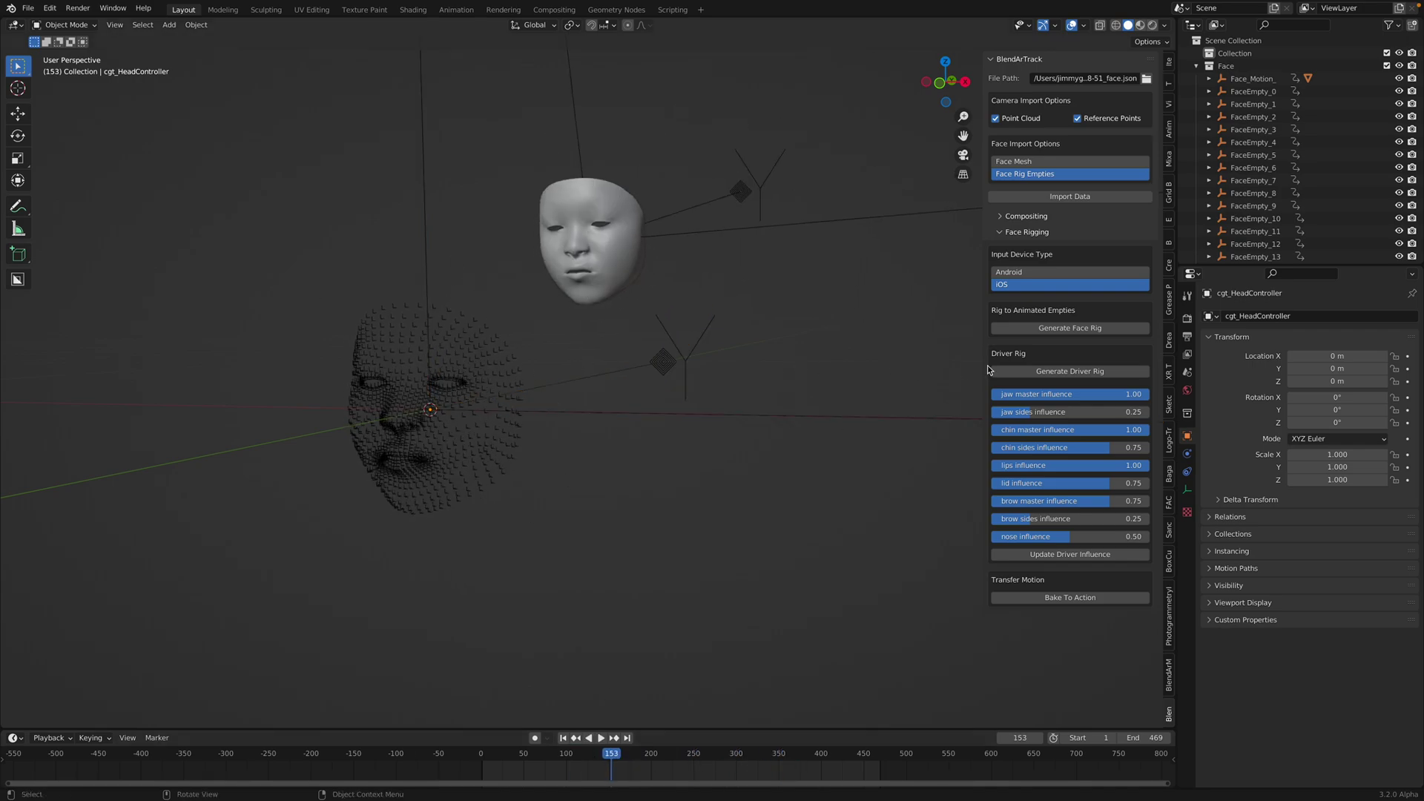
Generate the face rig and move it along X to about -0.258 m, beside the face empties
click(1046, 332)
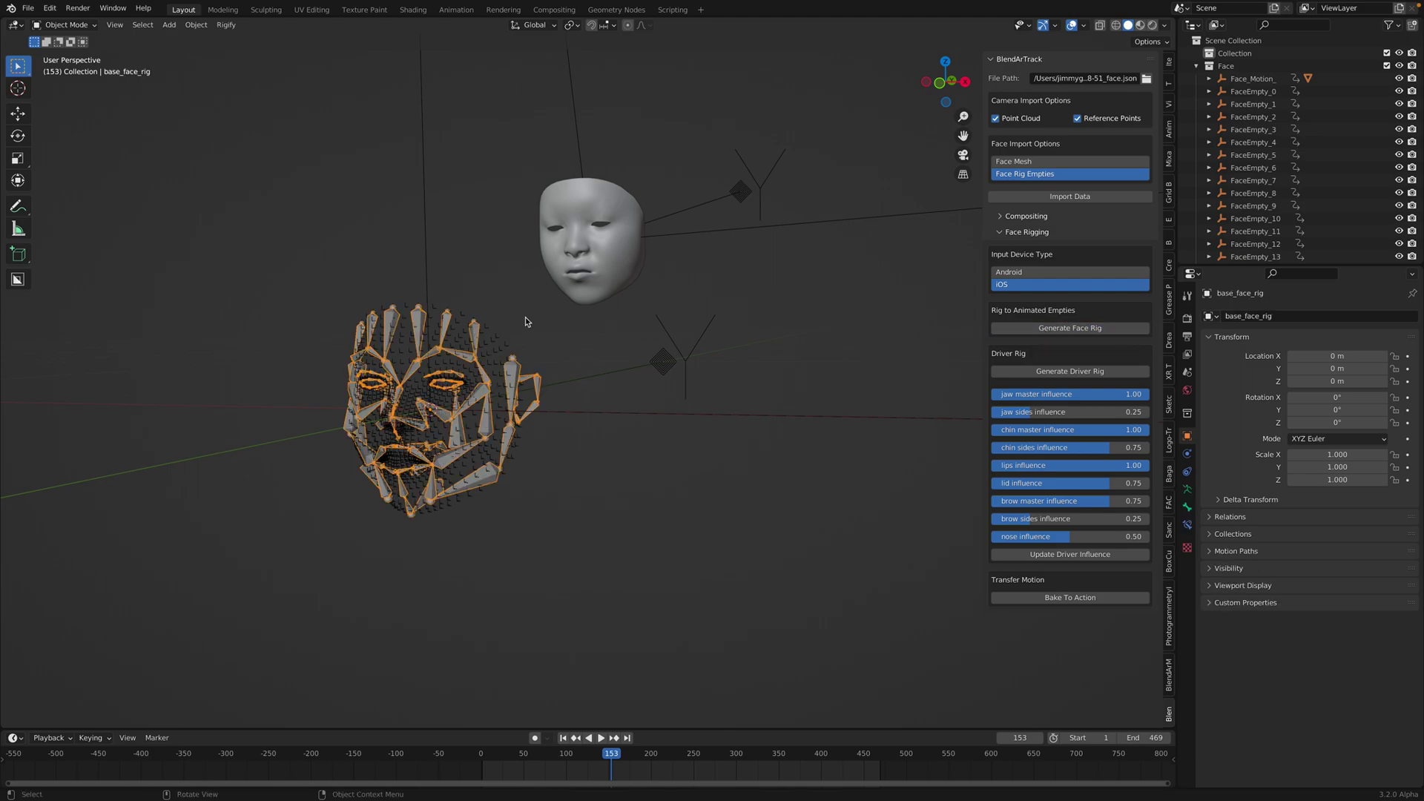
click(539, 373)
click(537, 376)
middle_drag(658, 398, 565, 408)
key(g)
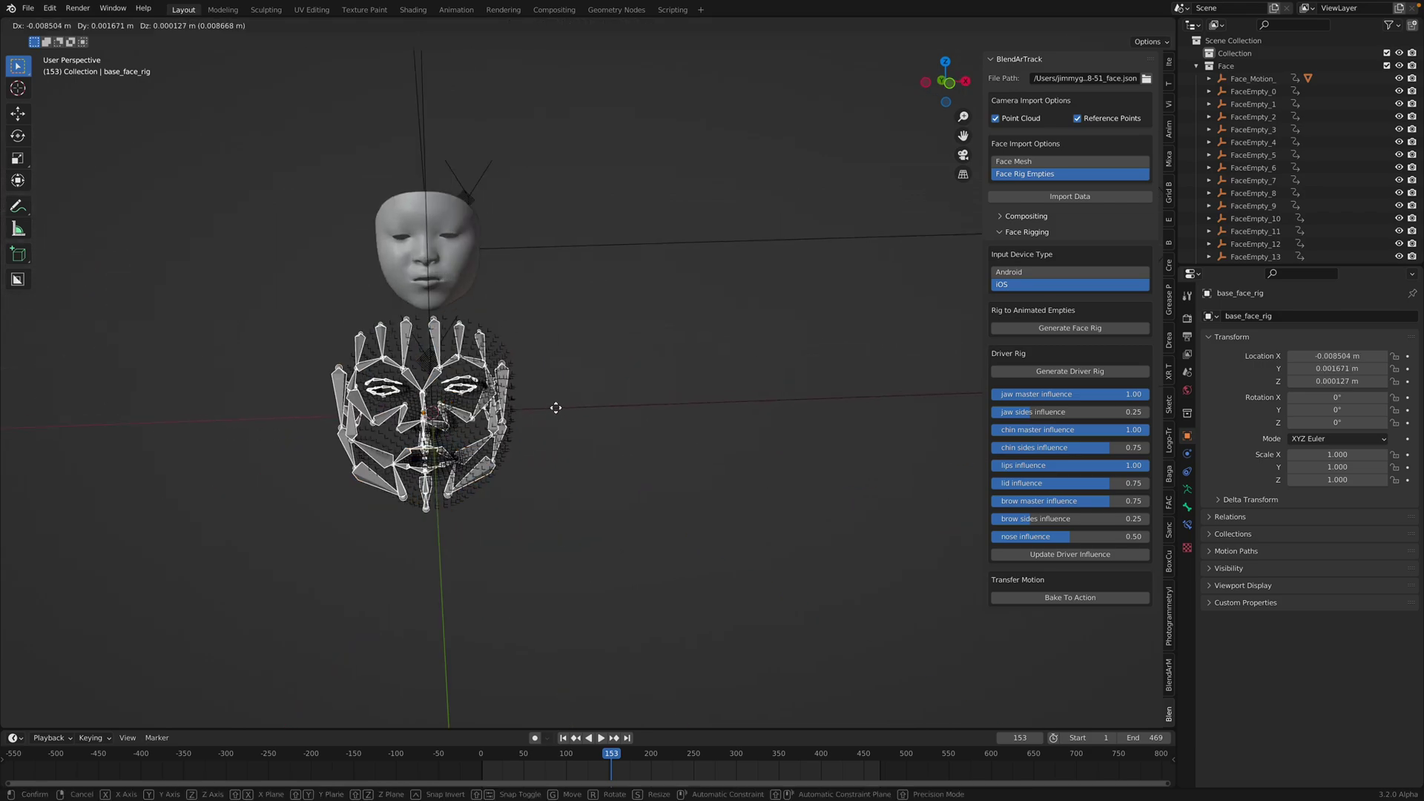
key(x)
click(300, 420)
shift+middle_drag(301, 420, 490, 409)
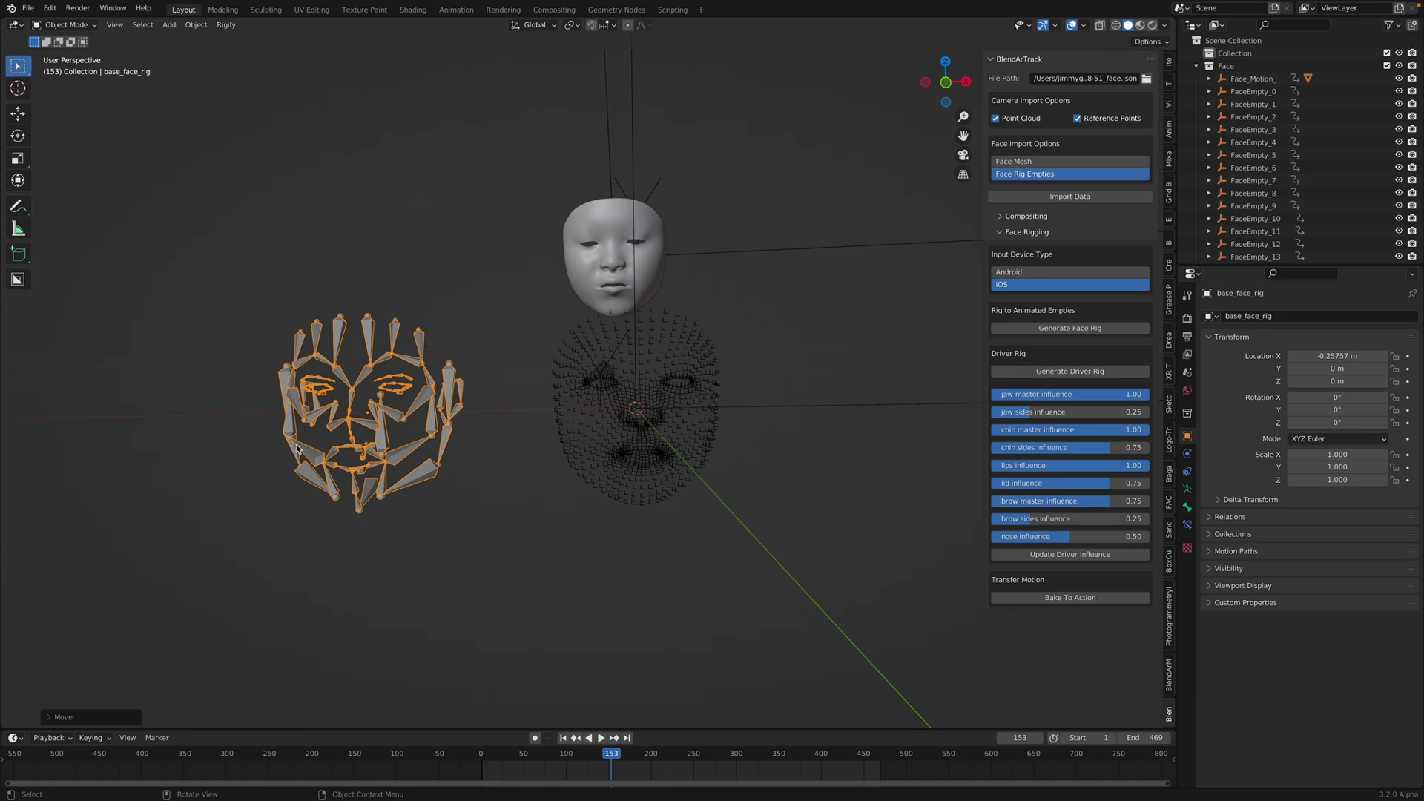
In the front view, enter Edit Mode on base_face_rig and scale all its bones narrower along X
click(947, 83)
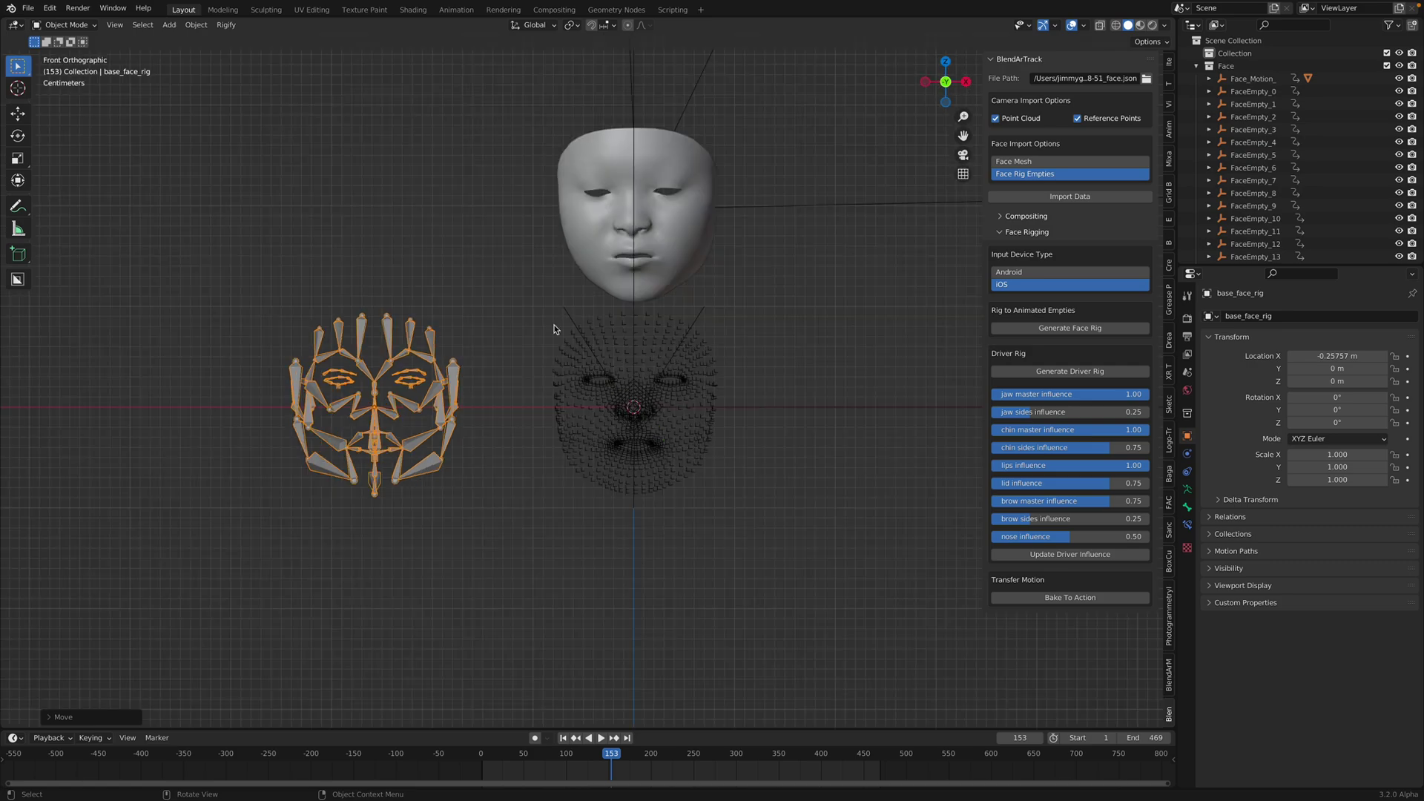
scroll(452, 399, up, 2)
shift+middle_drag(380, 383, 550, 384)
key(Tab)
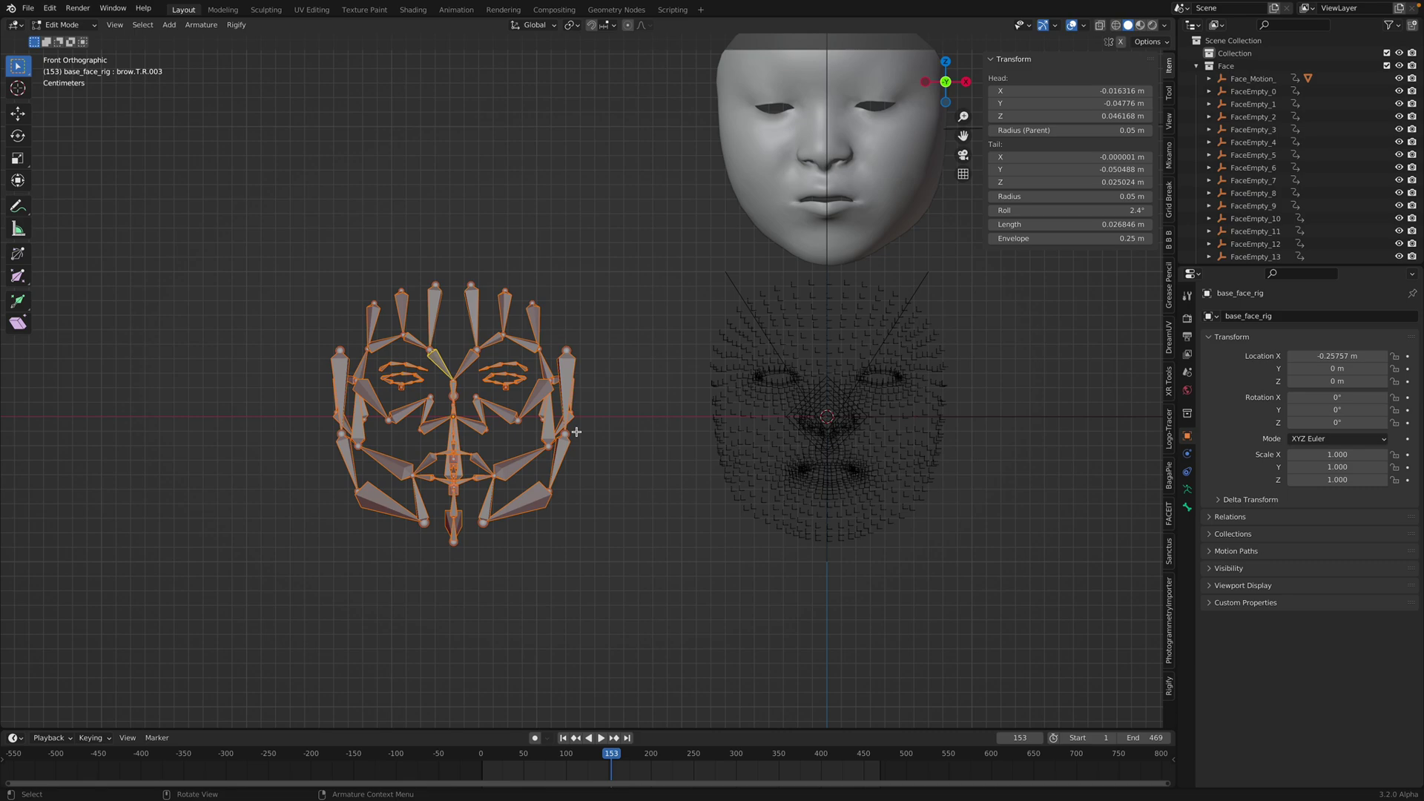
key(alt+a)
key(a)
key(s)
key(x)
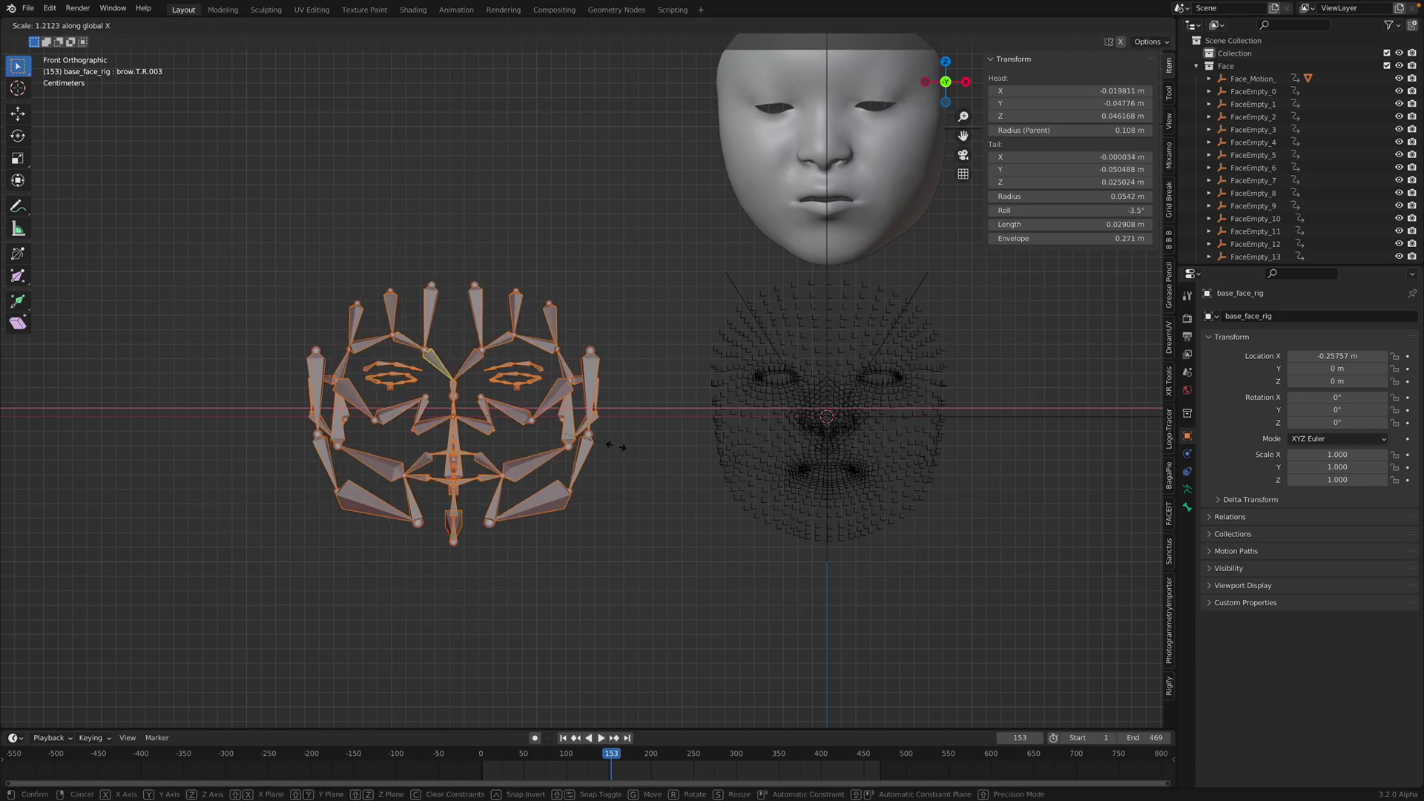
click(542, 444)
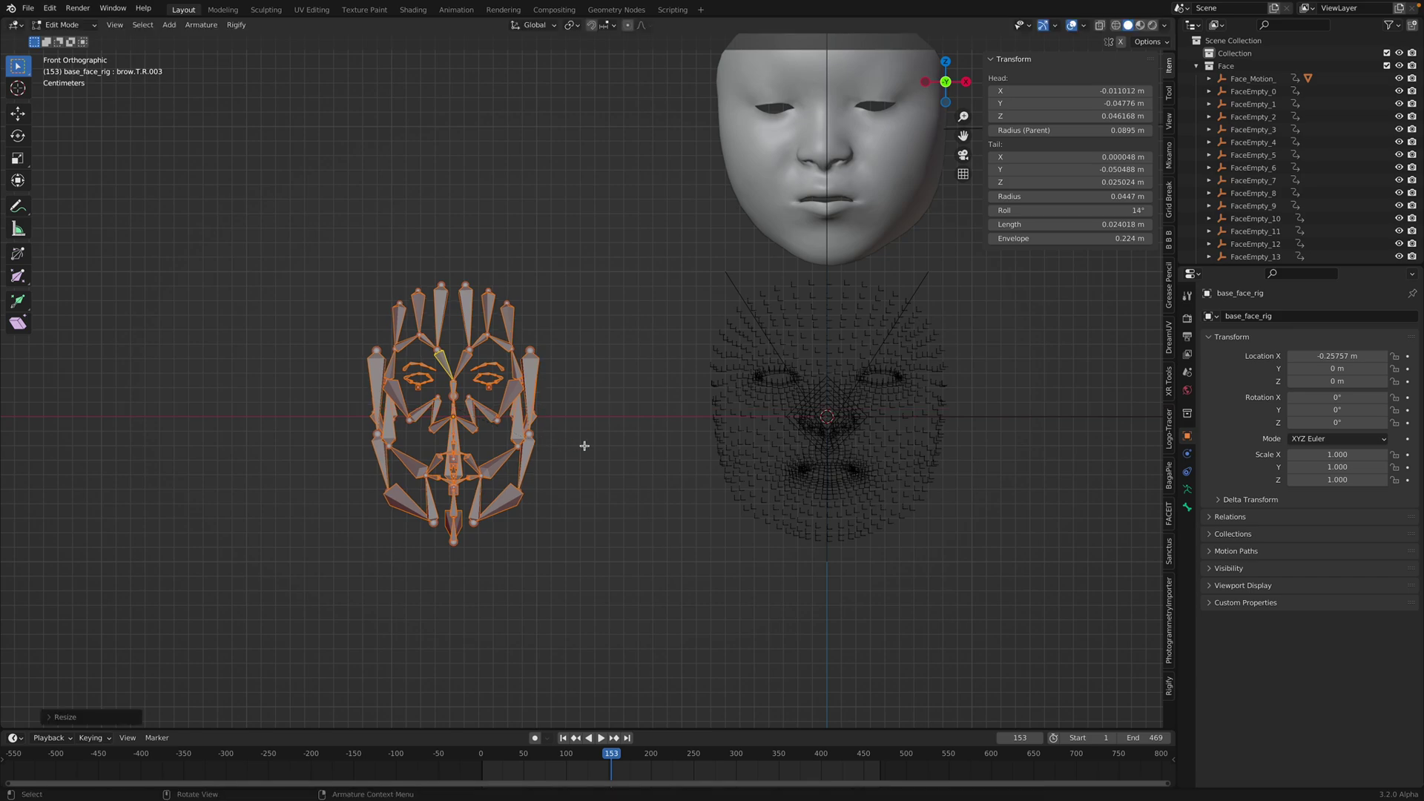
Stretch all the face rig bones taller along Z, return to Object Mode and save the file
key(s)
key(z)
click(607, 454)
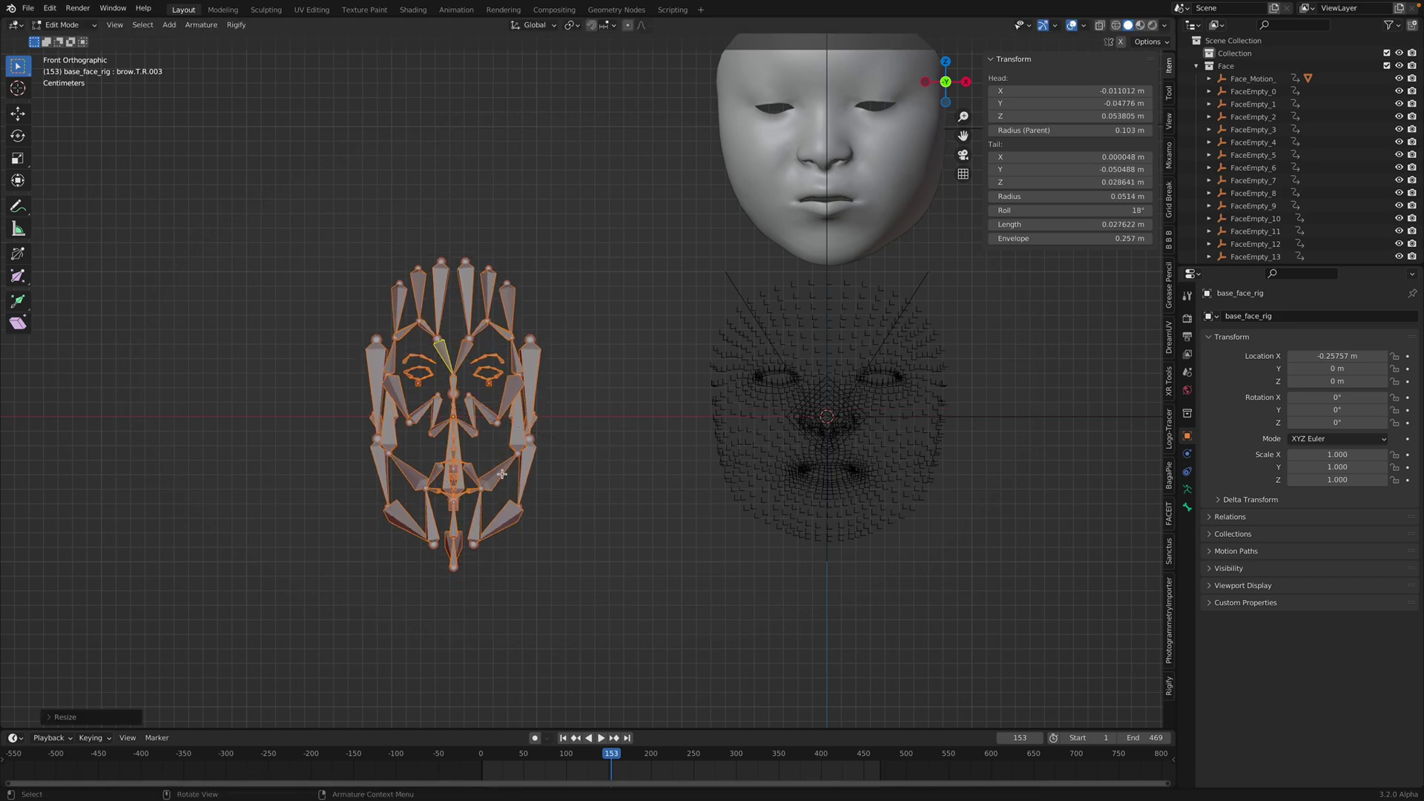
key(Tab)
middle_drag(583, 400, 495, 366)
key(ctrl+s)
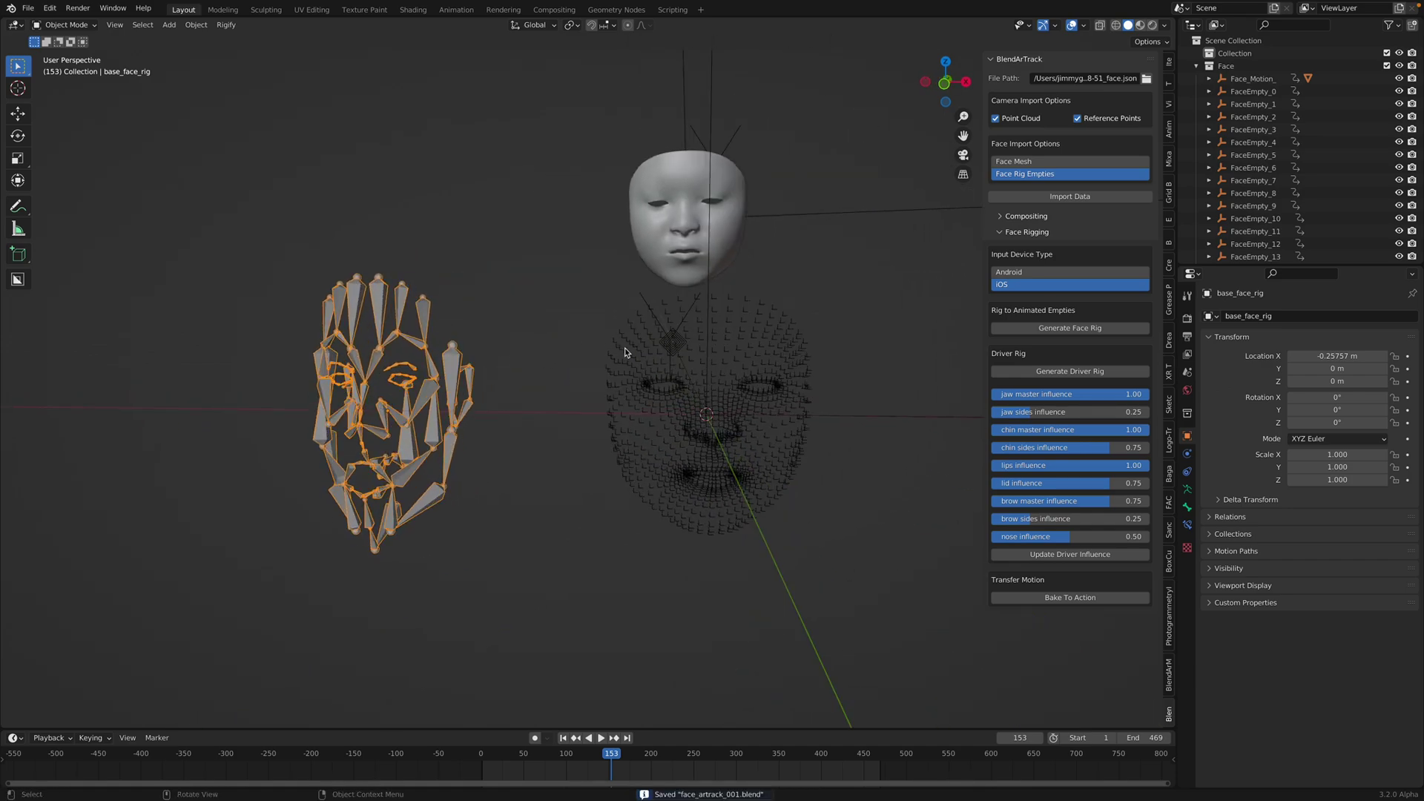
click(626, 341)
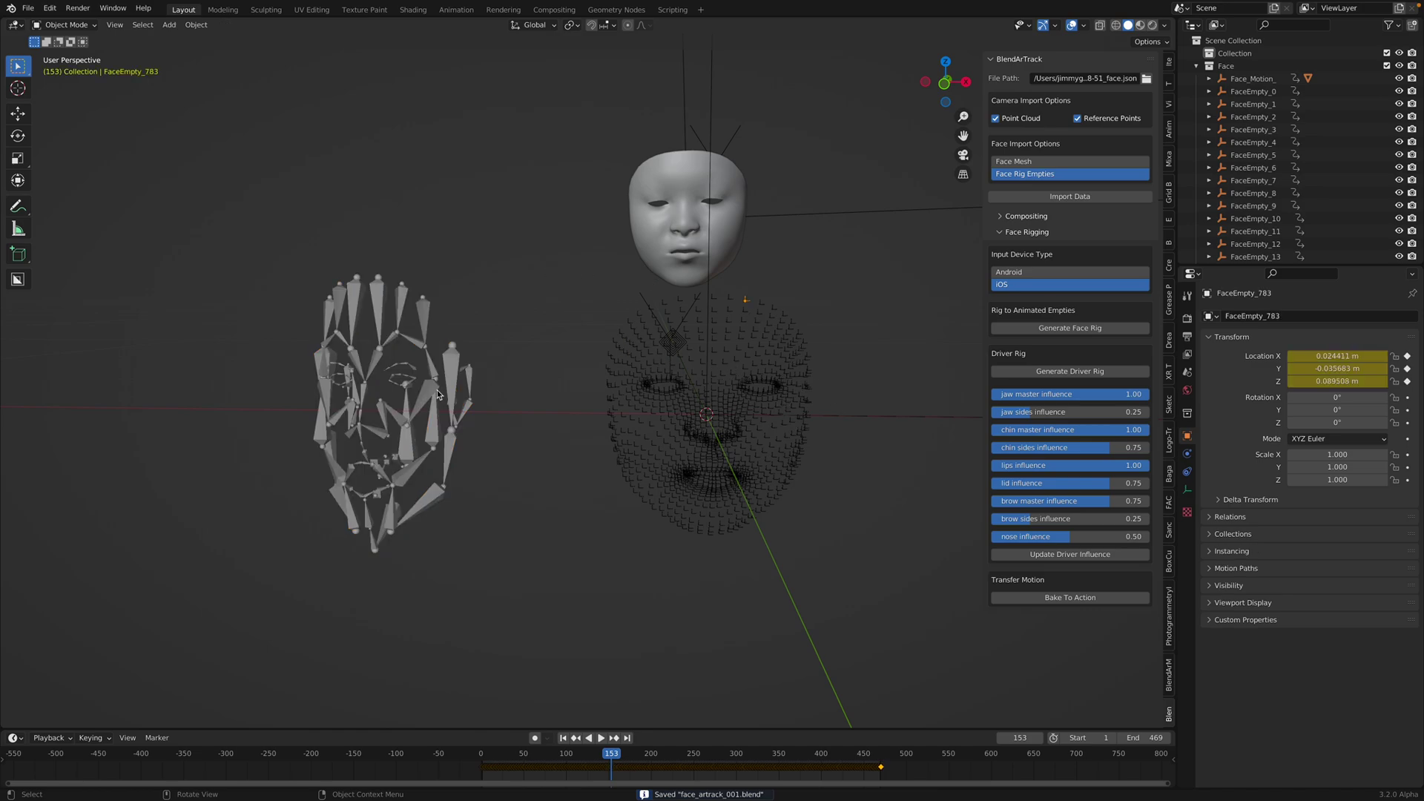
click(460, 362)
middle_drag(494, 300, 615, 309)
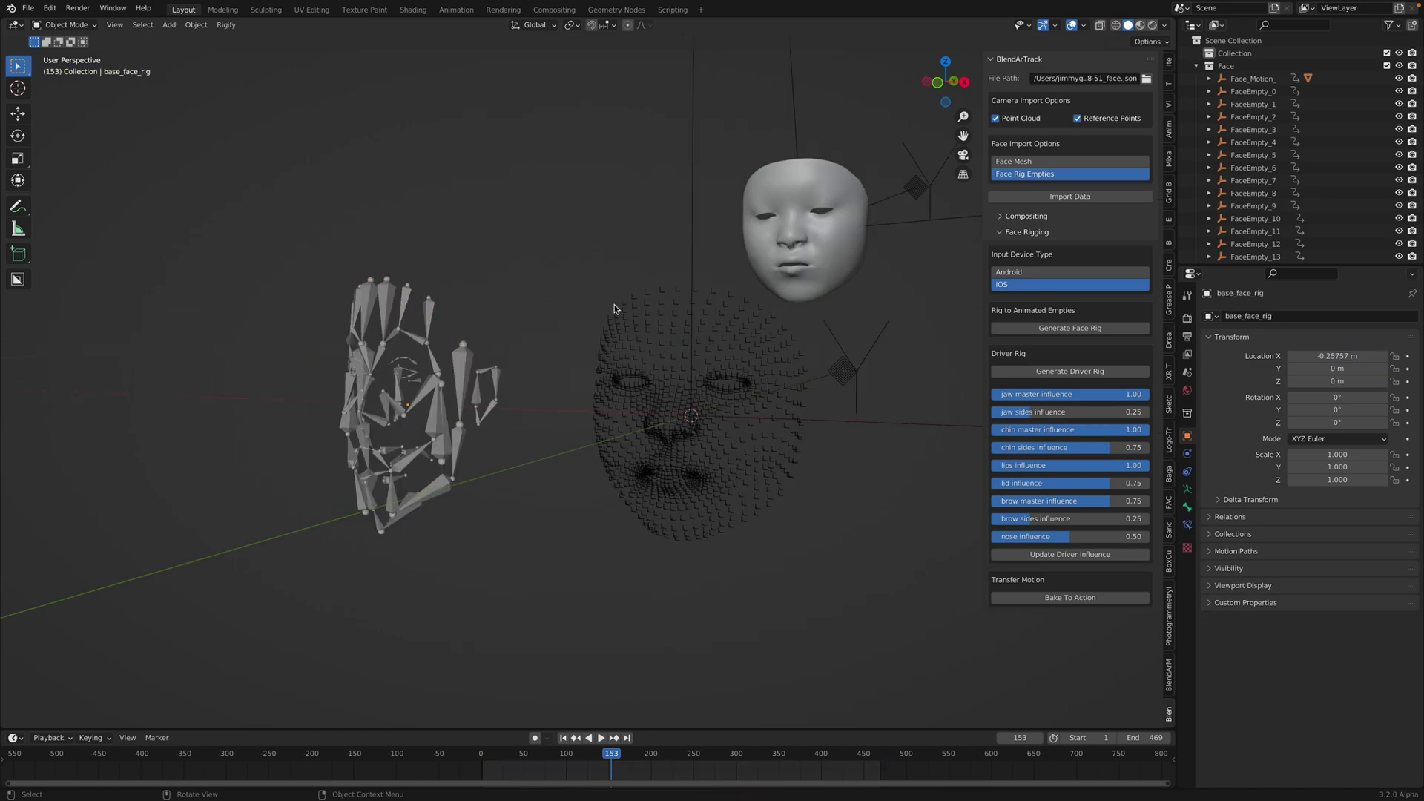
shift+middle_drag(783, 263, 700, 318)
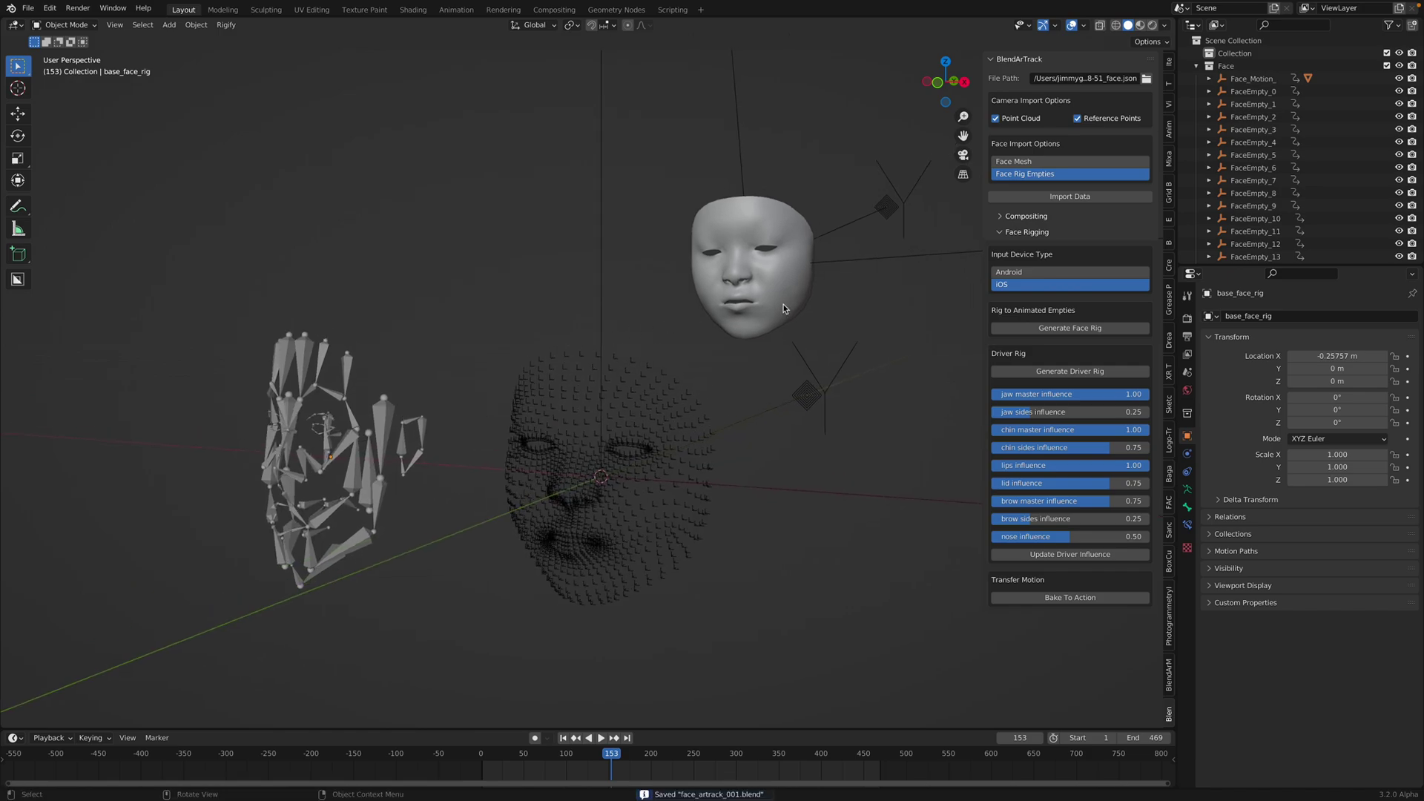
Split the viewport horizontally, make the upper area a Geometry Node Editor and create a new node tree for AR_Face_0
click(779, 218)
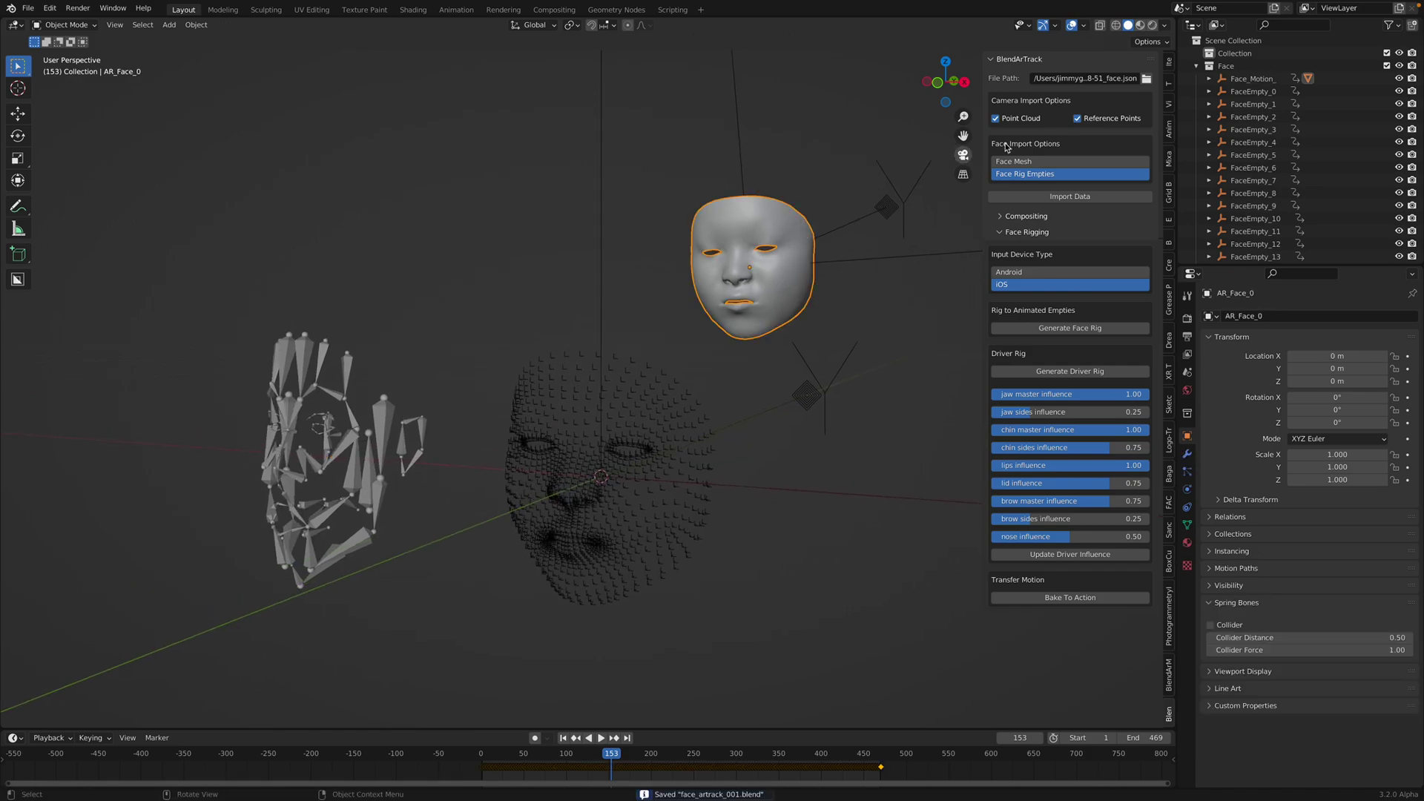
drag(1170, 20, 1158, 342)
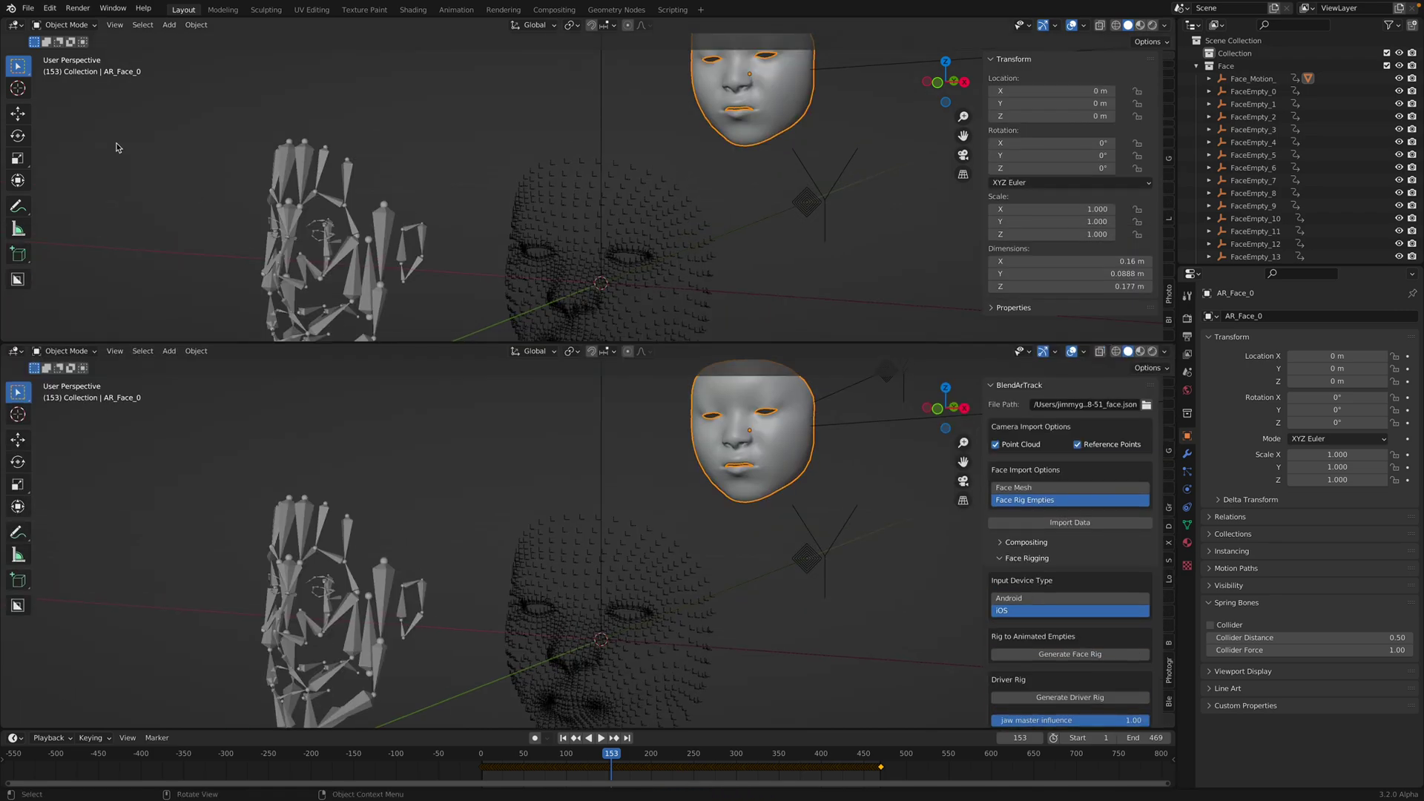
click(15, 25)
click(52, 145)
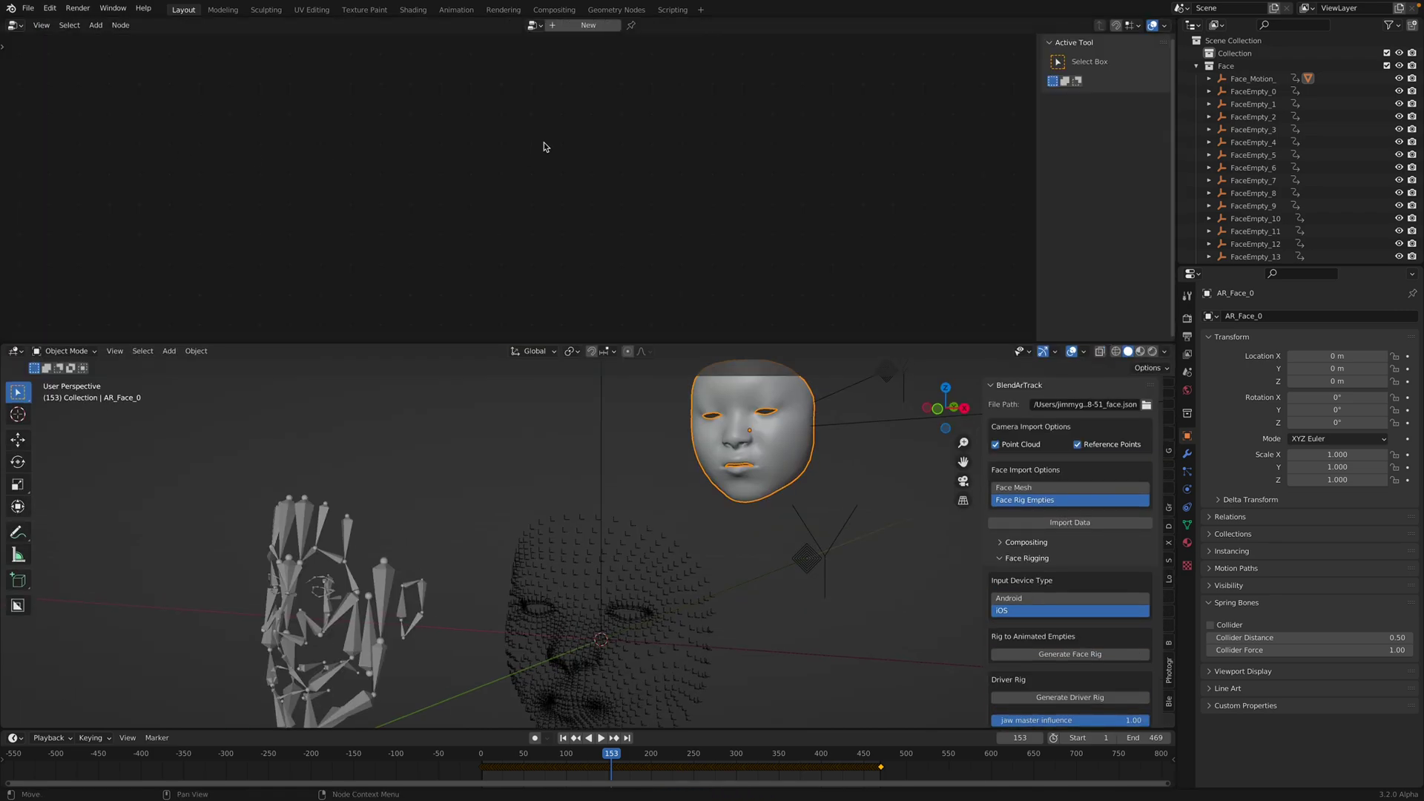
click(567, 29)
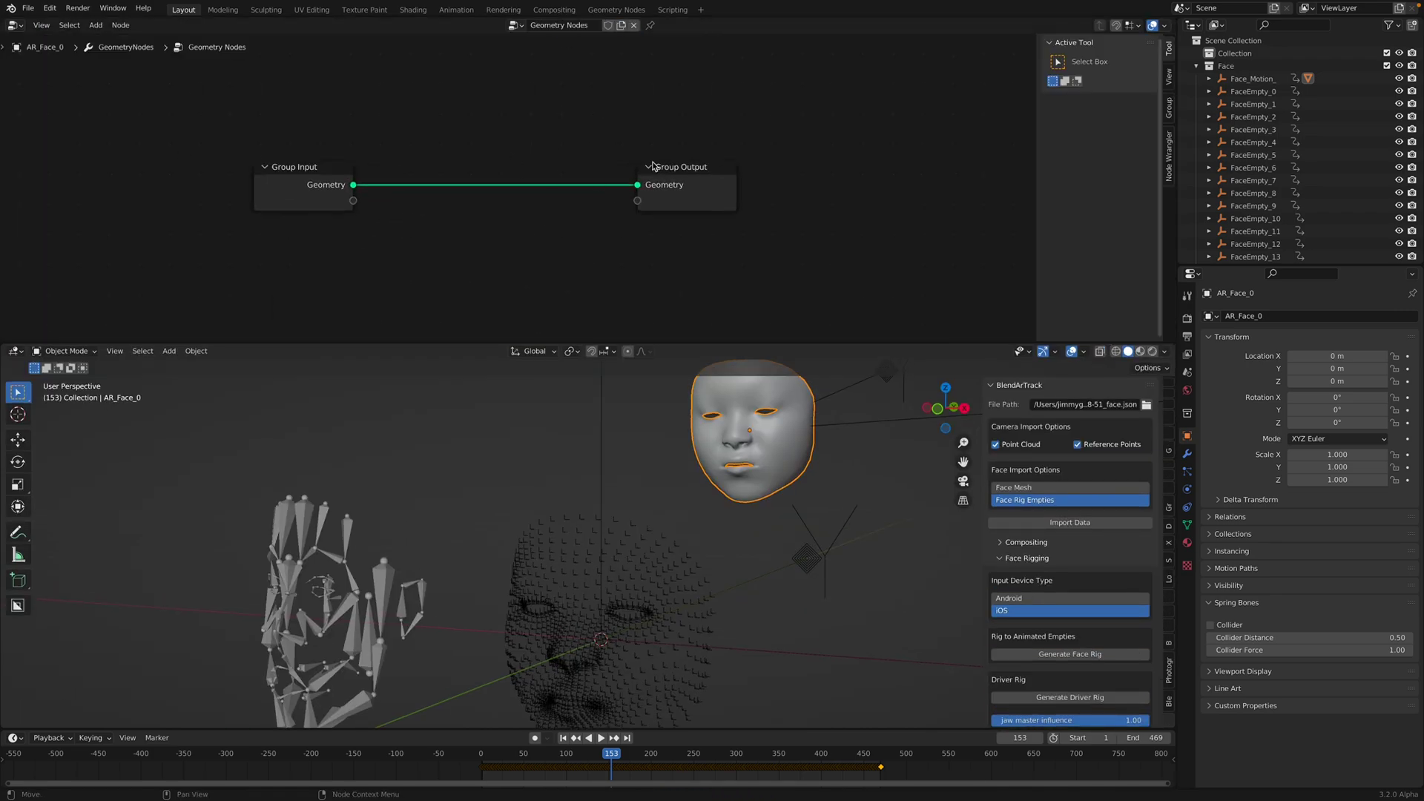
Show the splash screen to check the software version, and close it
click(12, 10)
click(44, 24)
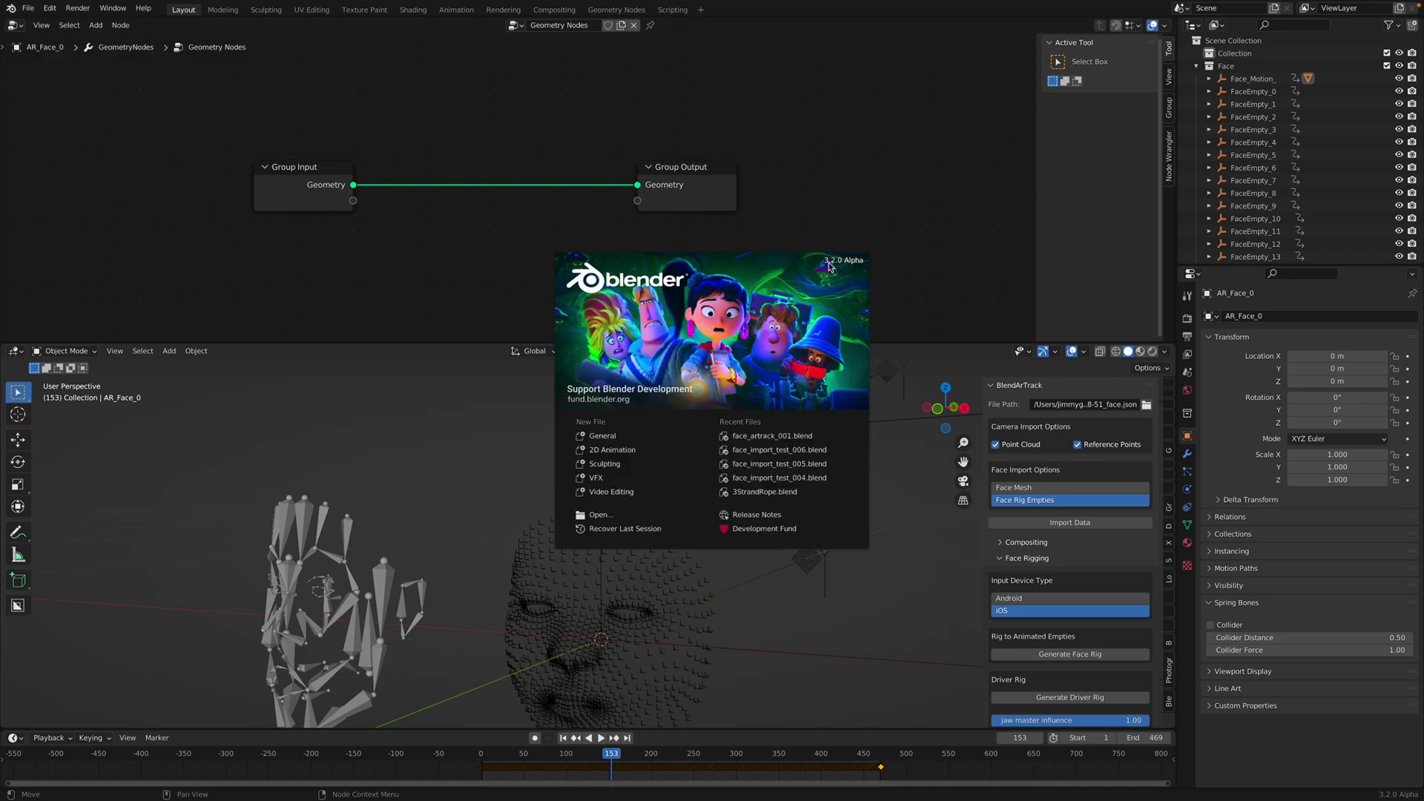
click(830, 200)
Save the file and switch the render engine to Cycles
key(ctrl+s)
click(1187, 317)
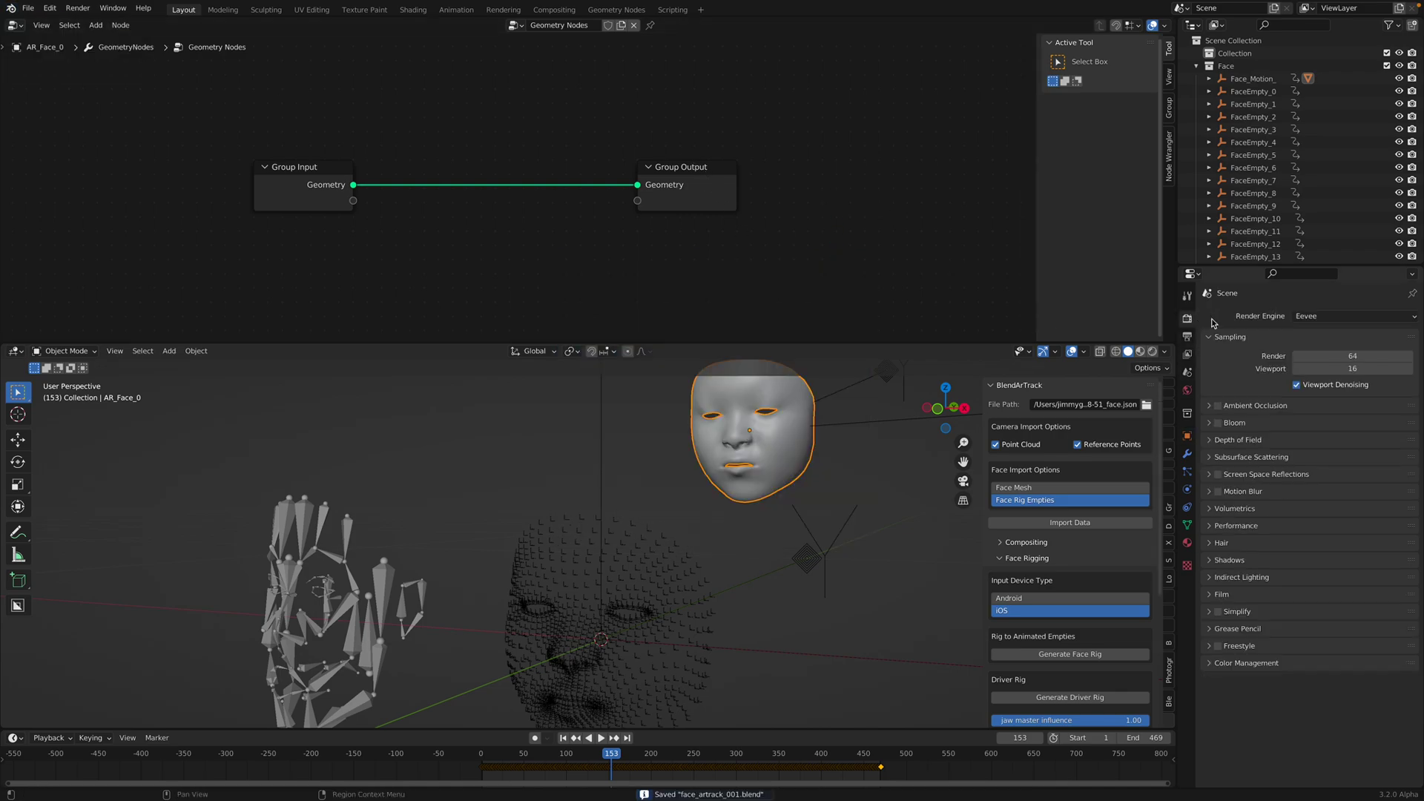
click(1335, 316)
click(1328, 365)
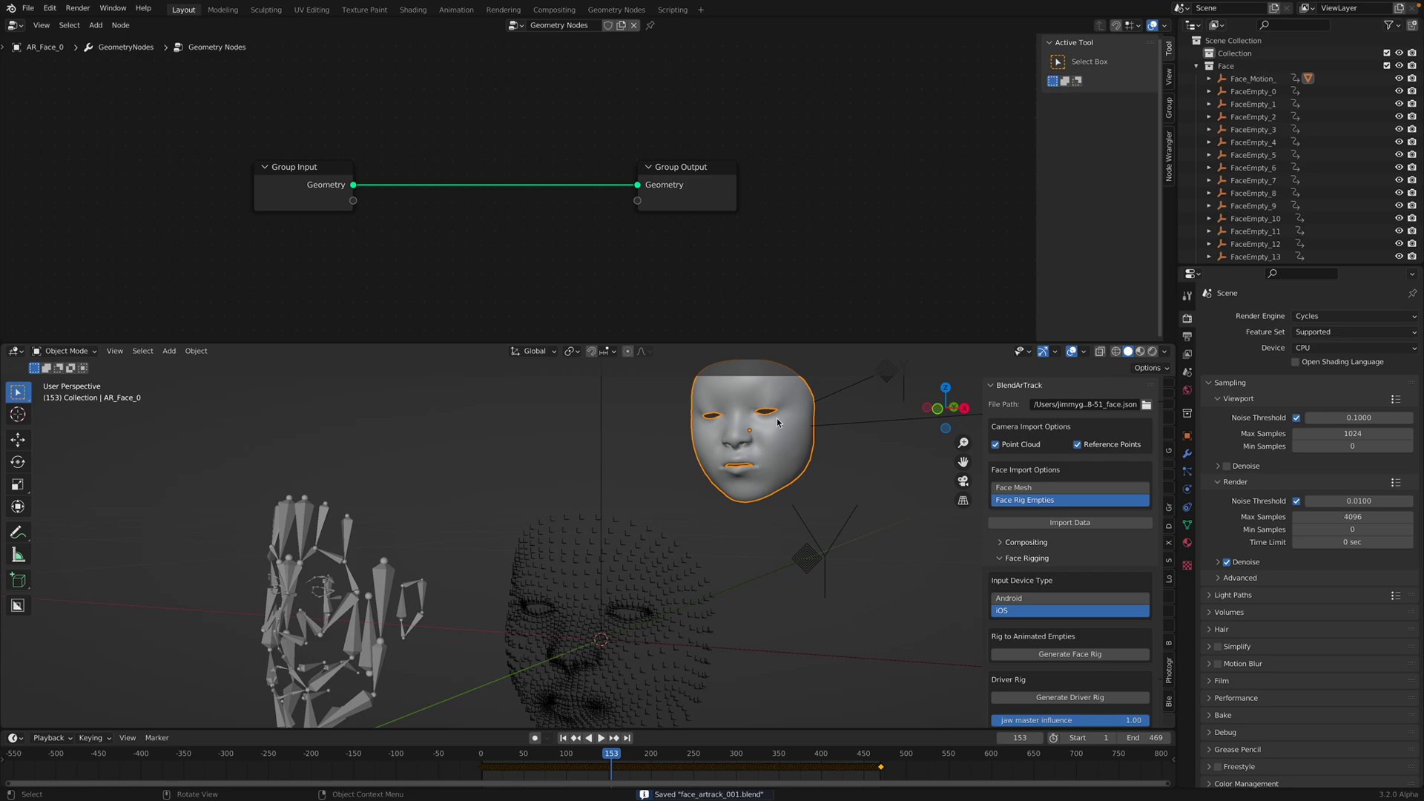
Add a Mesh to Points node on the link between Group Input and Group Output
shift+middle_drag(783, 469, 728, 646)
key(shift+a)
click(524, 227)
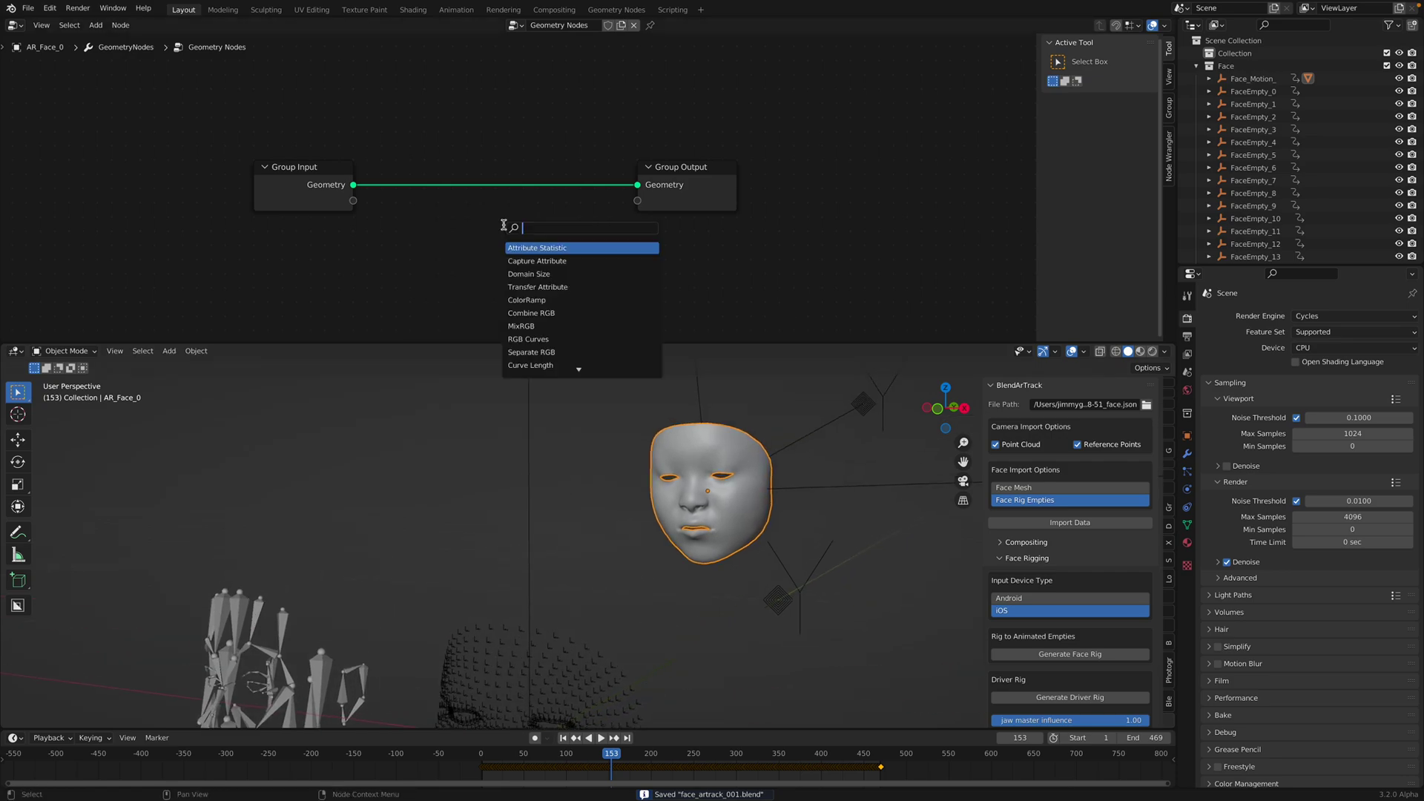
text(mesh to p)
key(Return)
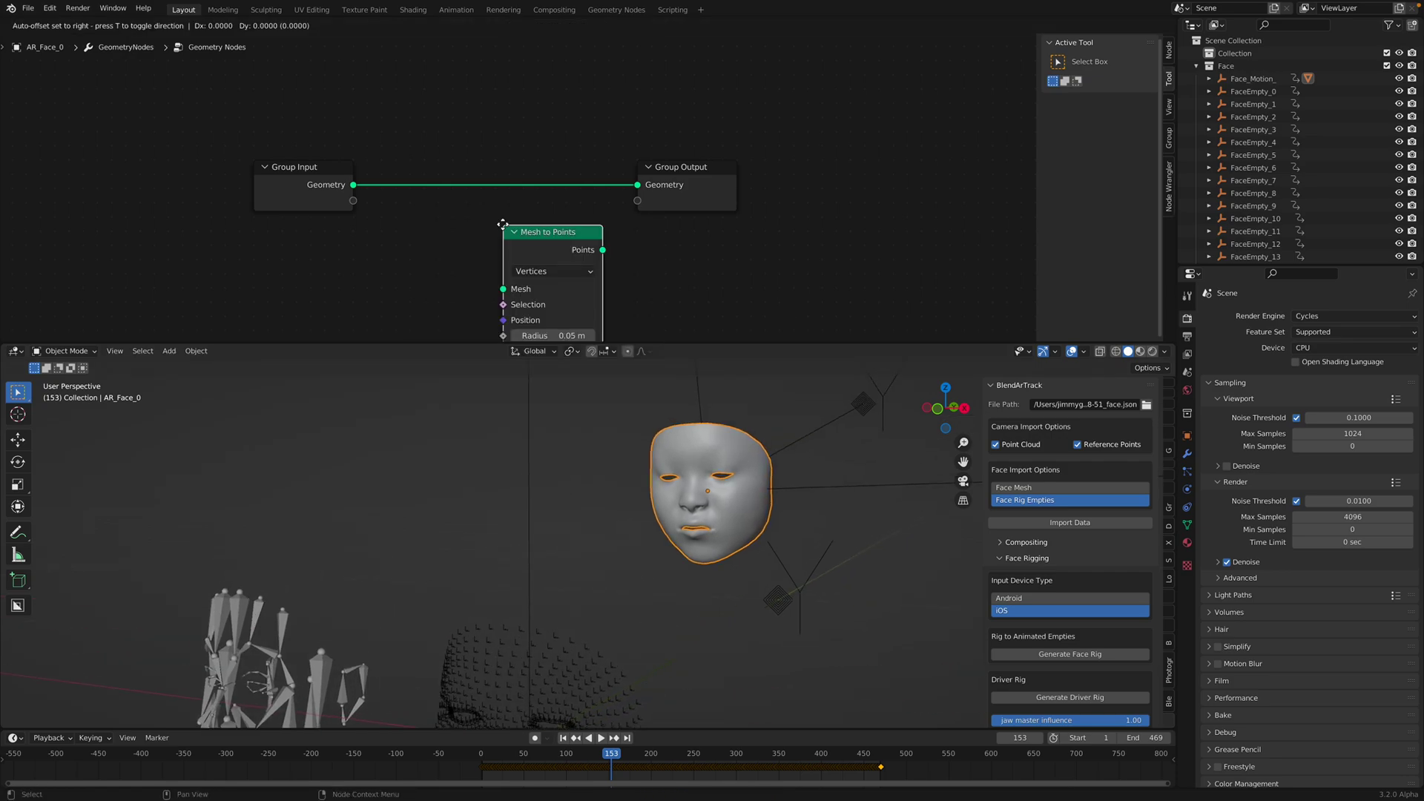
click(448, 135)
Set the Mesh to Points radius to 0.002 m
double_click(501, 241)
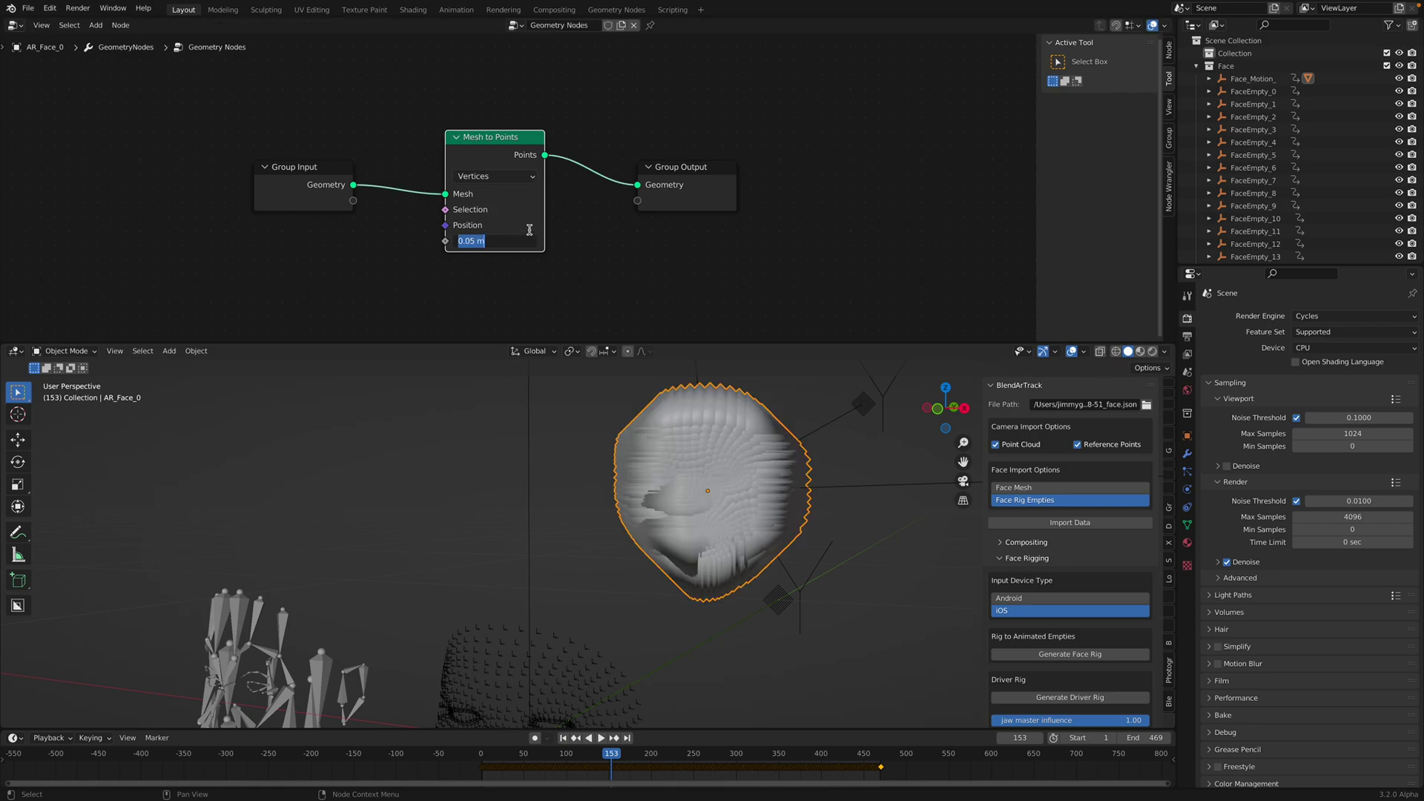
text(0.002)
key(Return)
scroll(664, 529, up, 3)
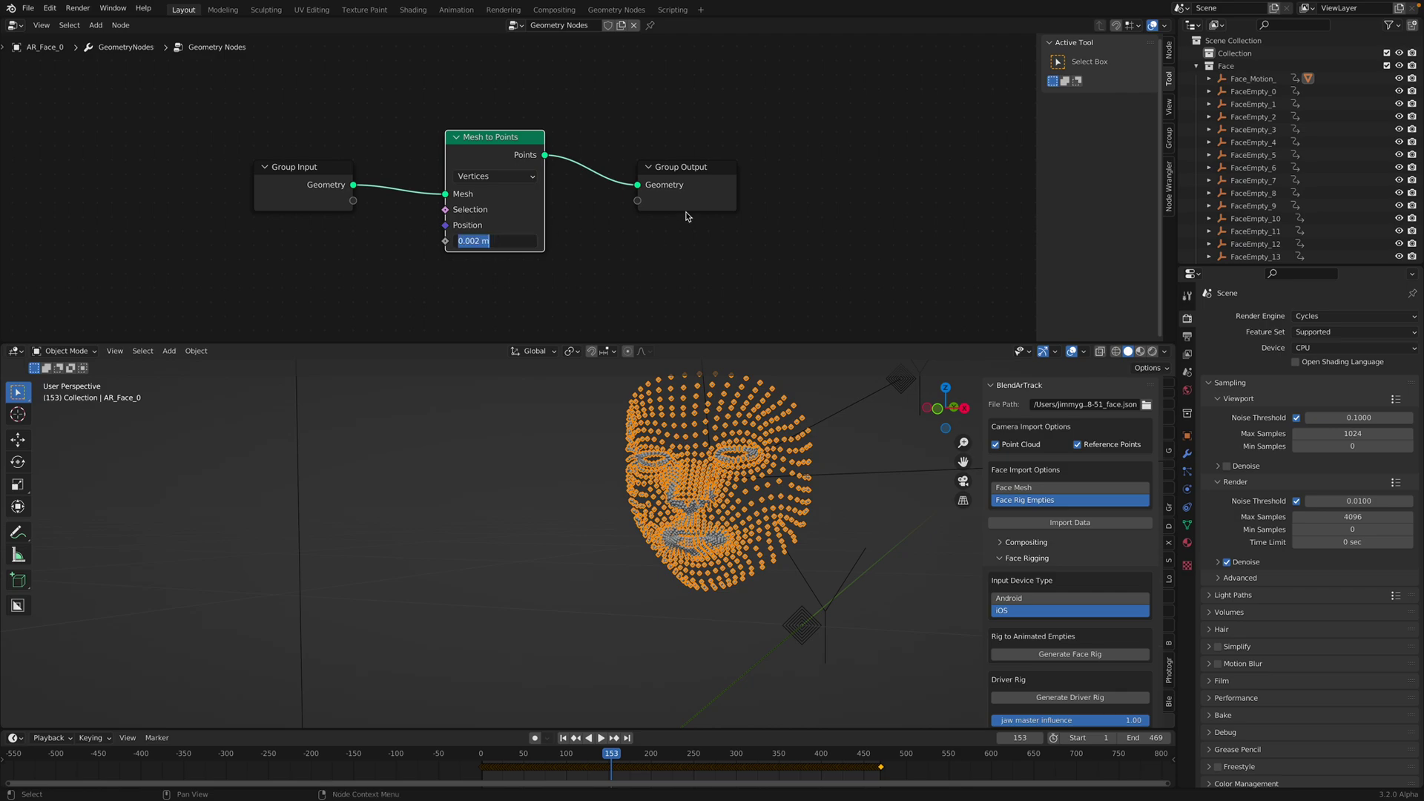
Move the Group Output node away from Mesh to Points, deselect the face and play the animation to check its points
drag(686, 168, 721, 123)
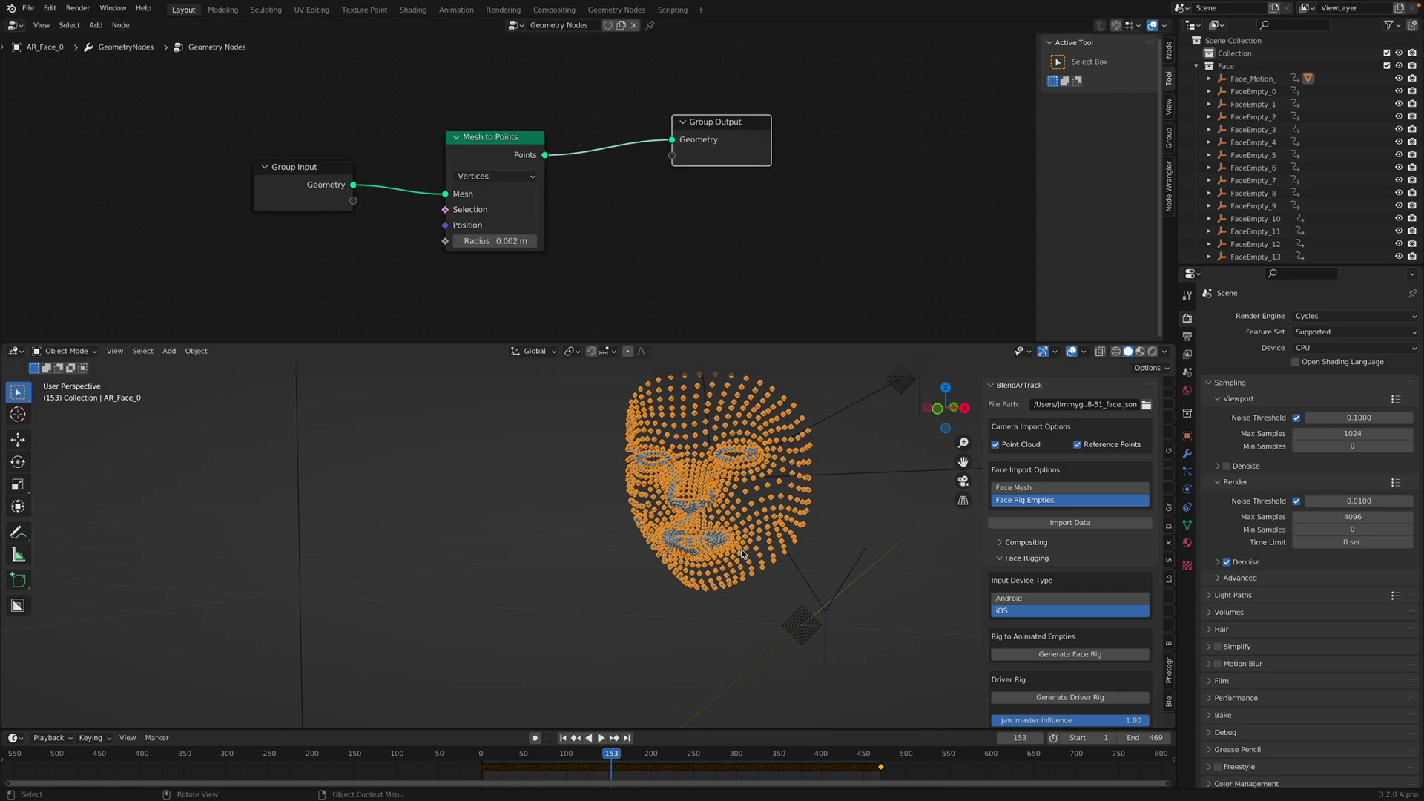
click(825, 508)
middle_drag(825, 508, 625, 526)
key(space)
key(space)
scroll(625, 526, up, 2)
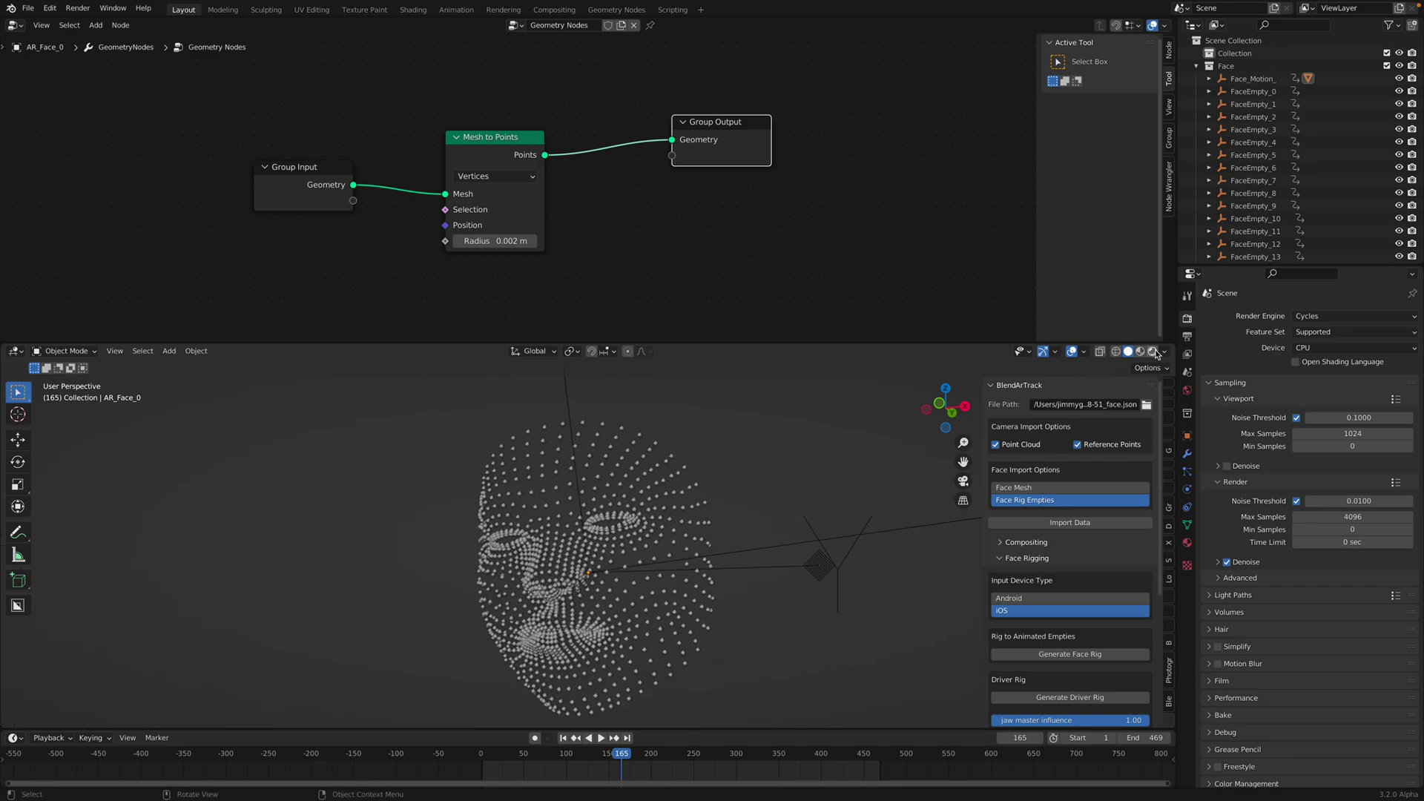
Show the material settings of AR_Face_0 and move the Group Output node farther away to make room
click(1188, 542)
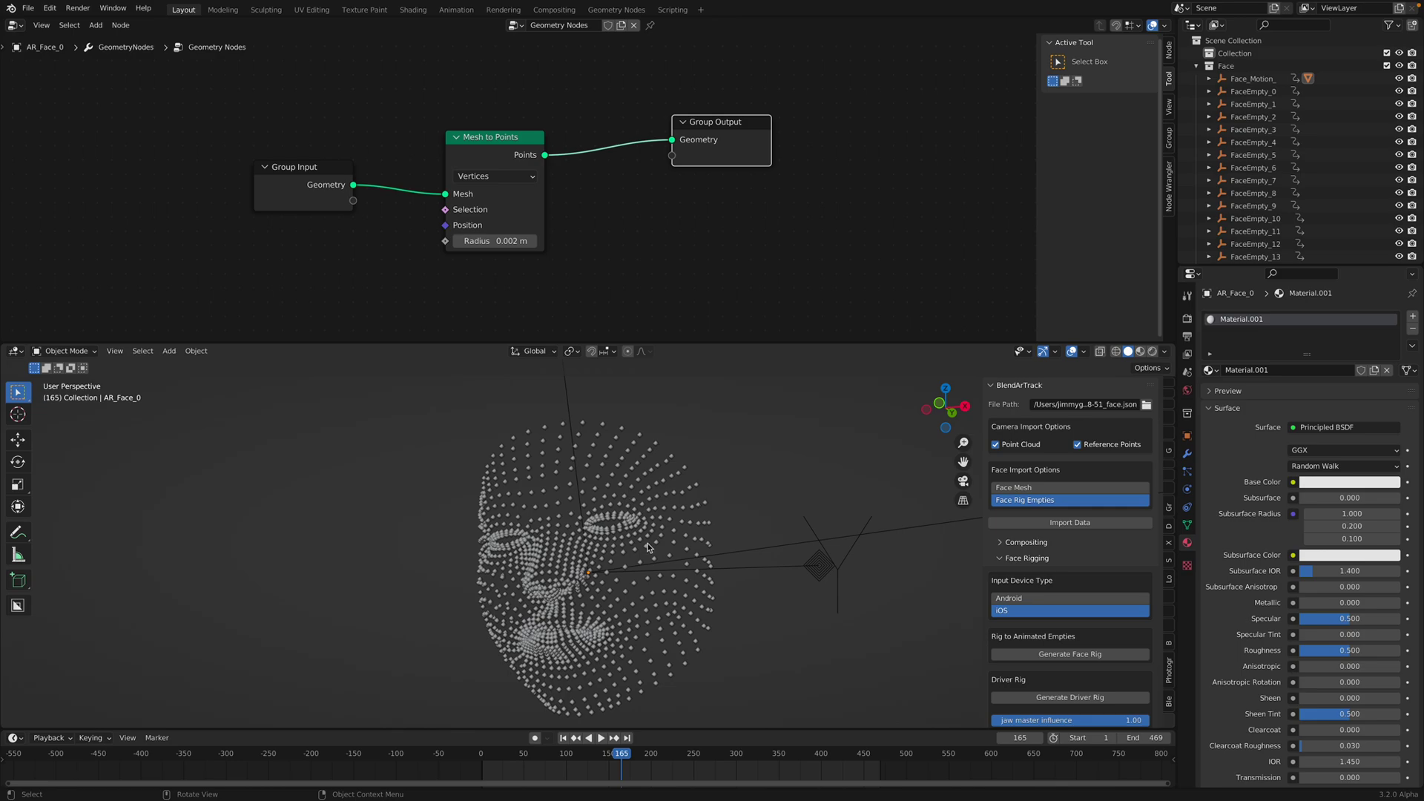
drag(729, 159, 808, 160)
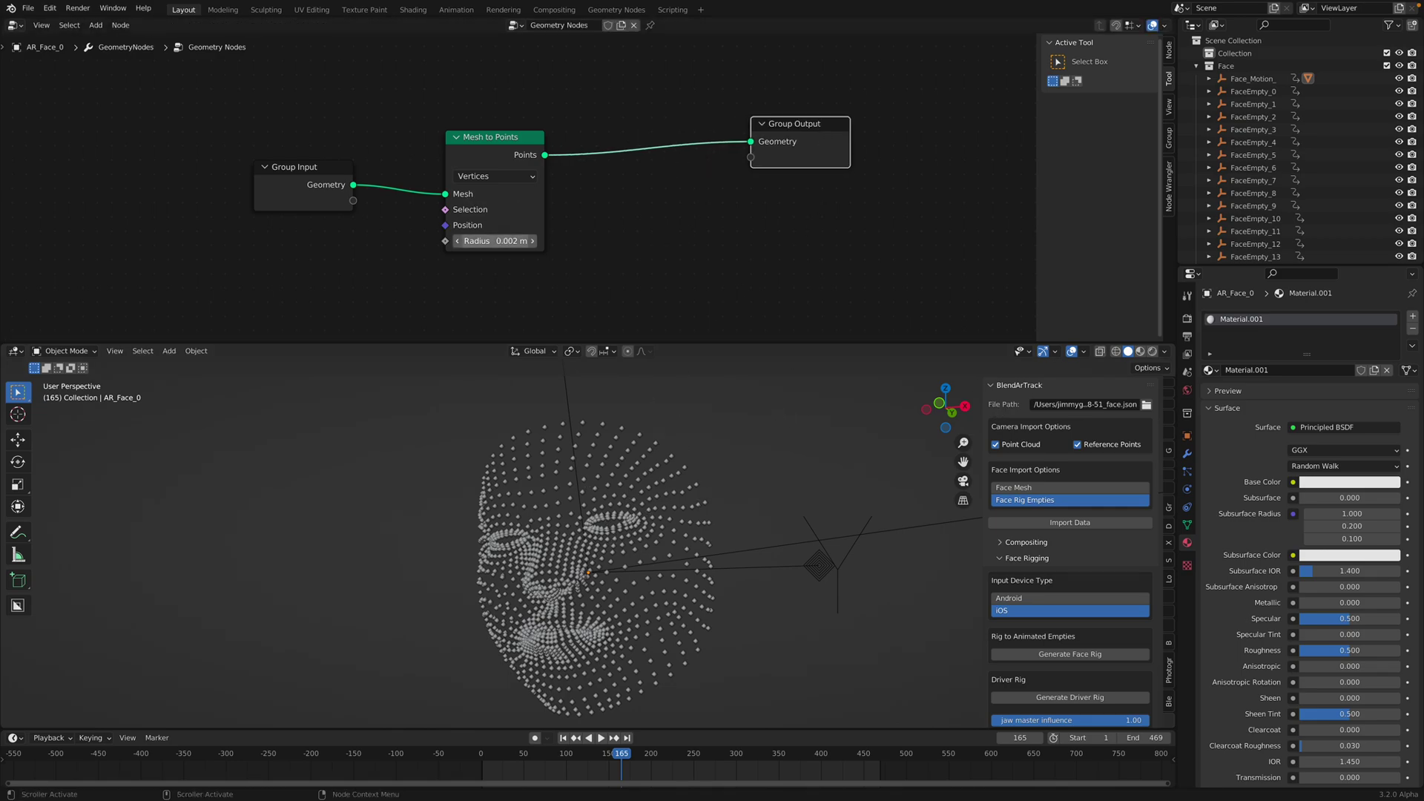
Set the Mesh to Points radius to 0.006 m
click(494, 241)
click(480, 241)
text(6)
key(Return)
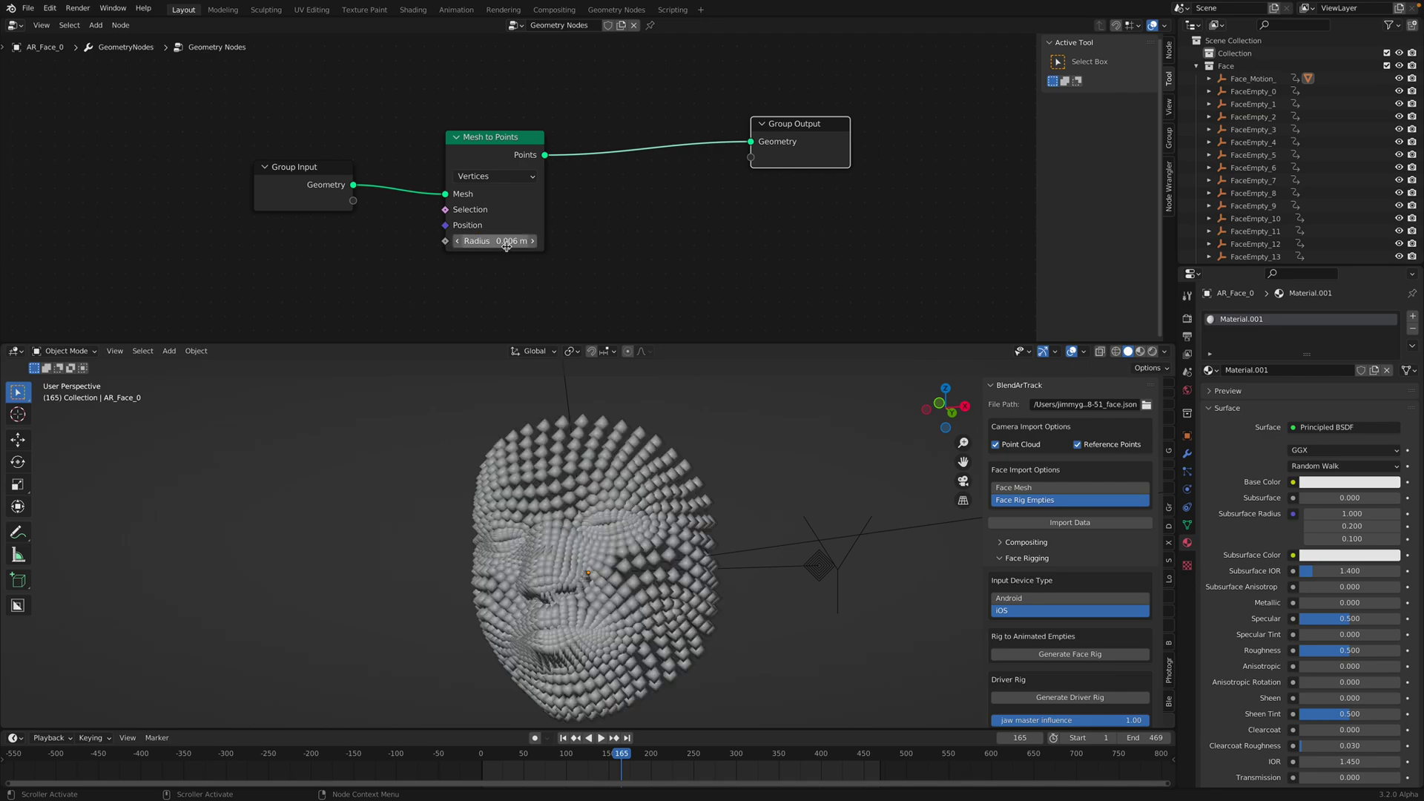
Play the face animation from a different frame and preview its points briefly in rendered shading
click(723, 758)
key(space)
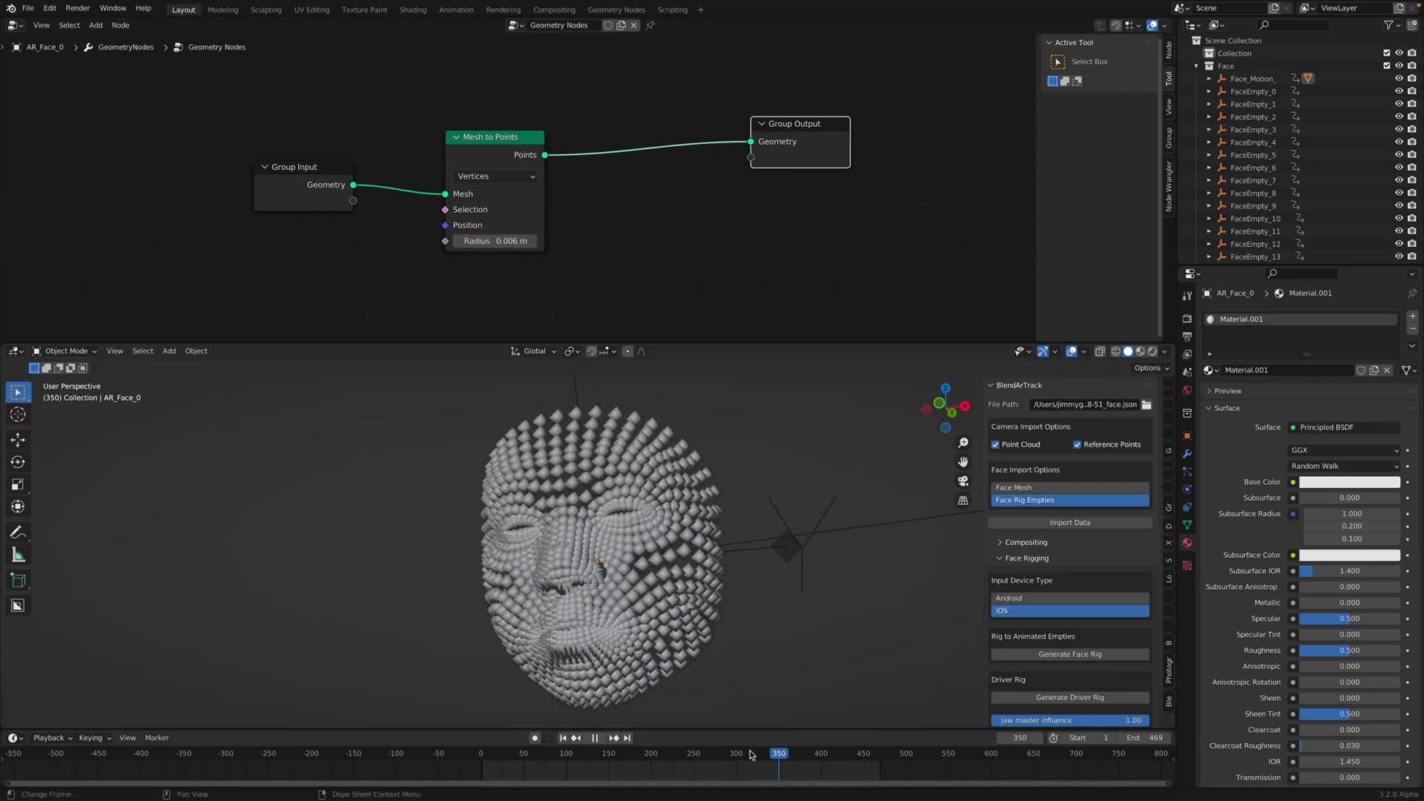
key(space)
click(1151, 351)
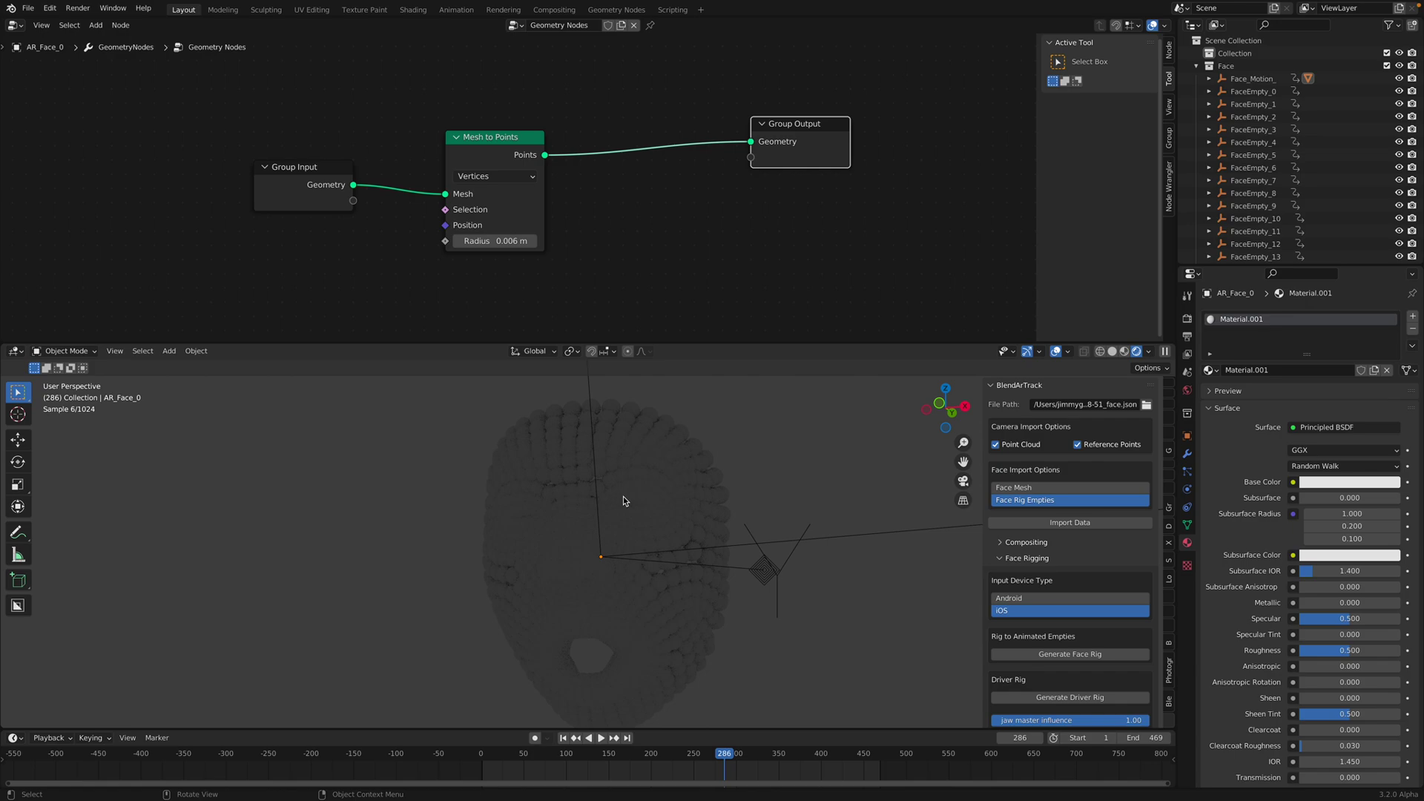
click(1113, 353)
Insert a Set Material node between Mesh to Points and Group Output and assign Material.001 to it
key(shift+a)
click(655, 176)
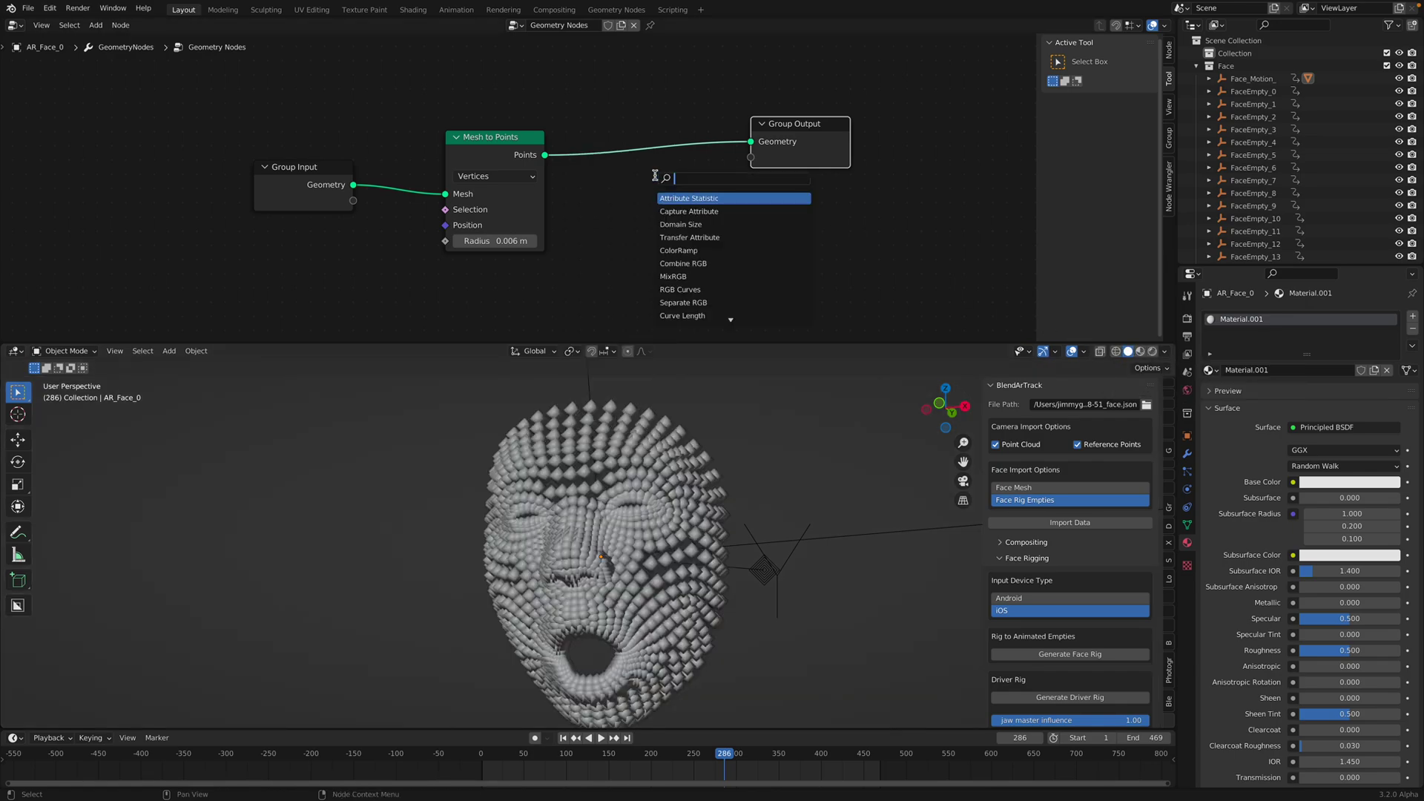
text(set mat)
key(Return)
click(662, 181)
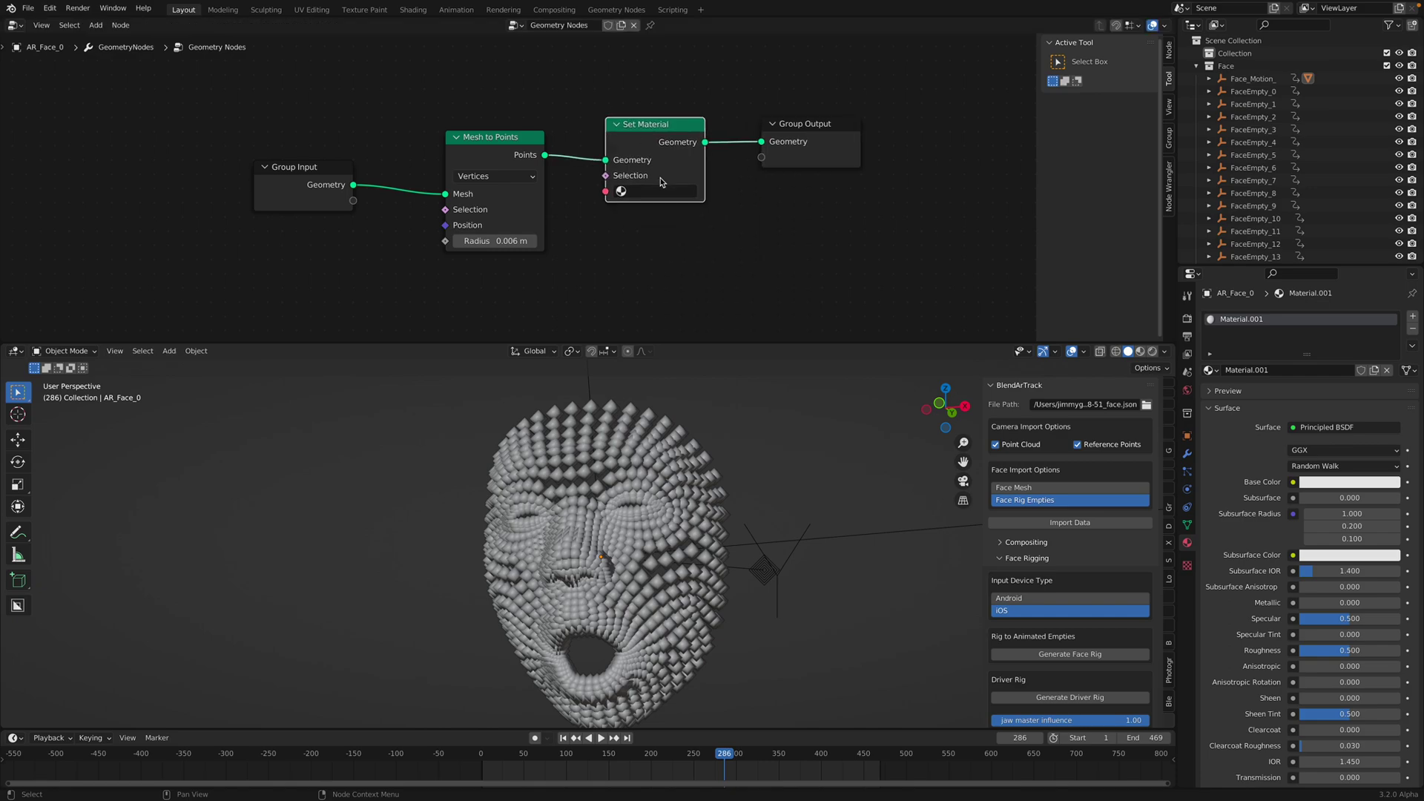
click(653, 192)
click(653, 214)
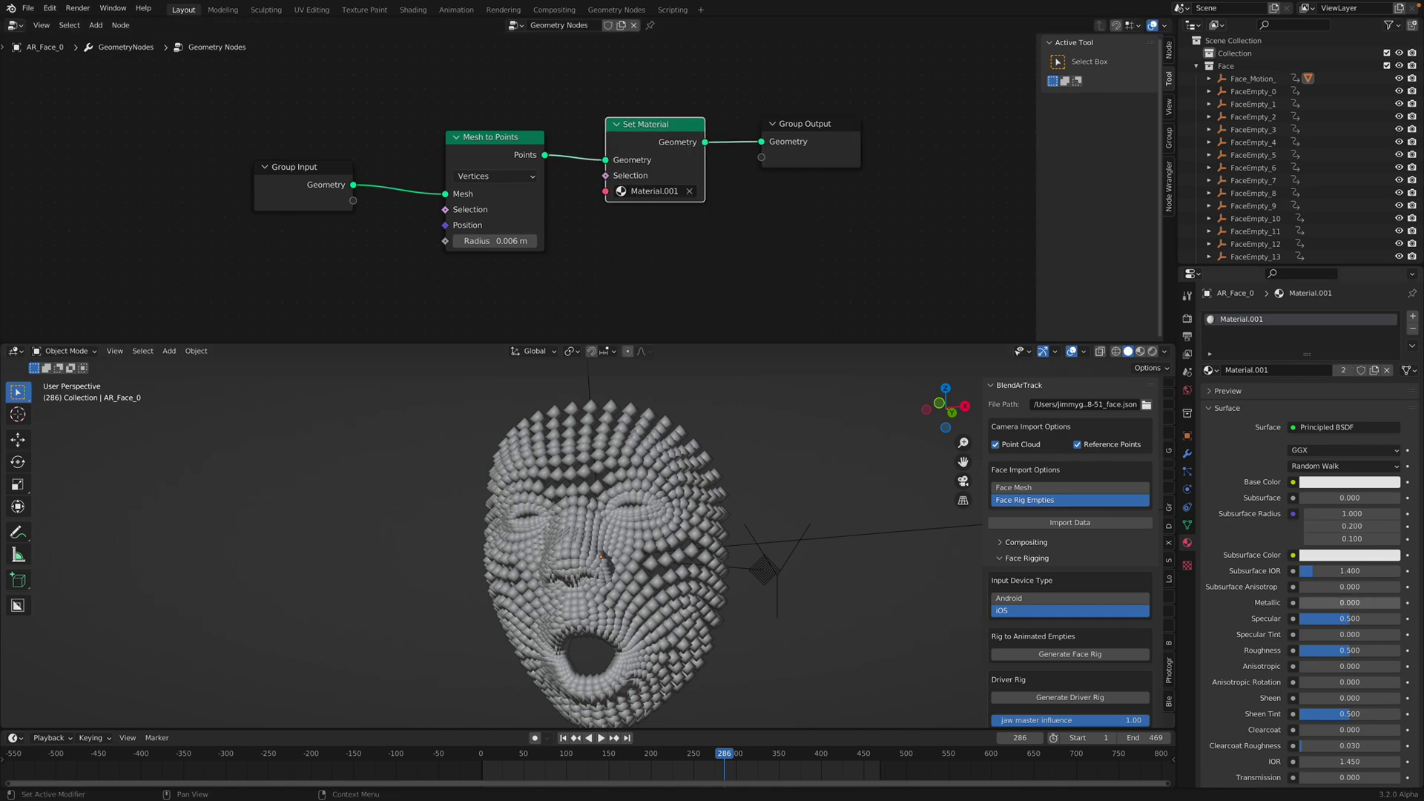
Set Material.001's Metallic to 0.925 and Roughness to 0.150, and check the result briefly in rendered shading
drag(1306, 602, 1392, 602)
drag(1350, 650, 1340, 650)
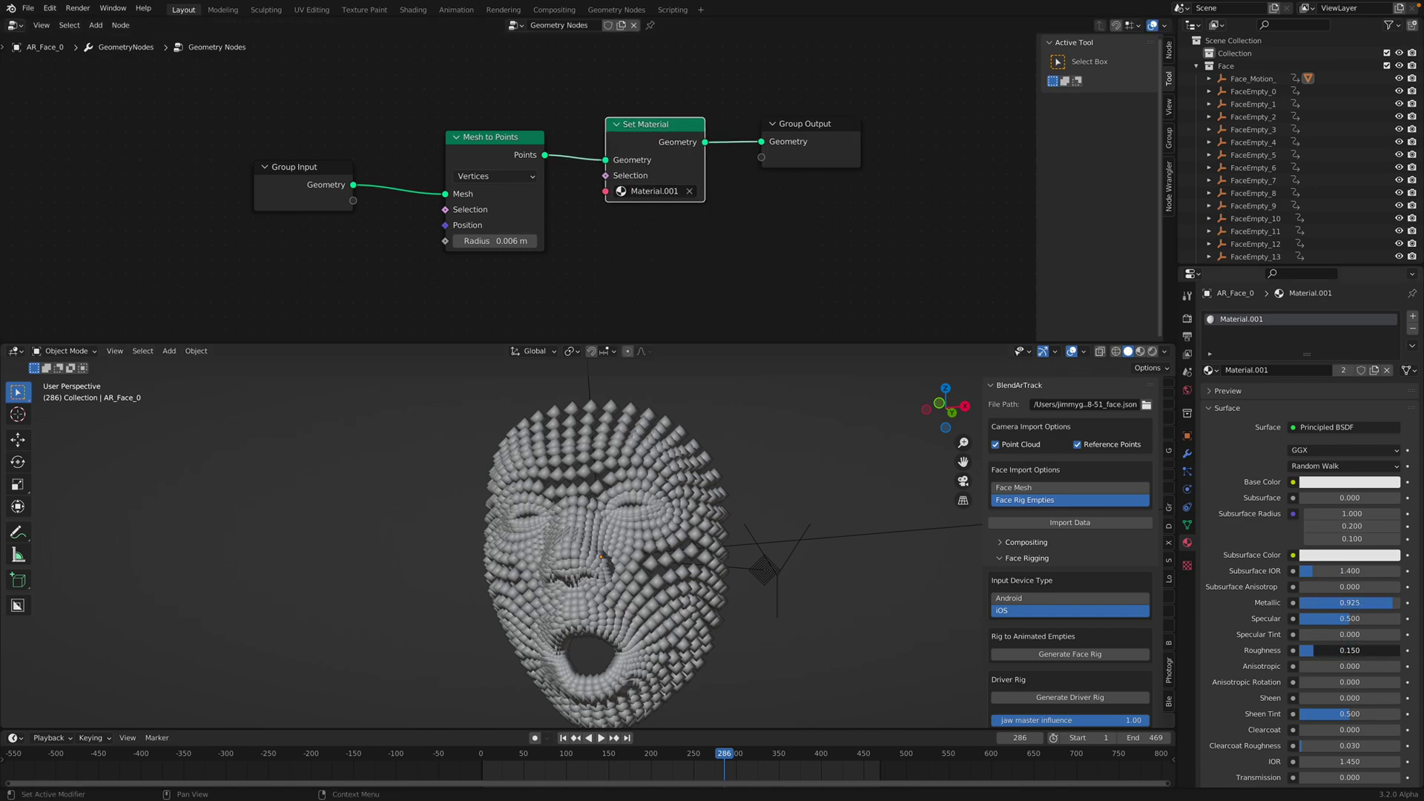
click(1152, 351)
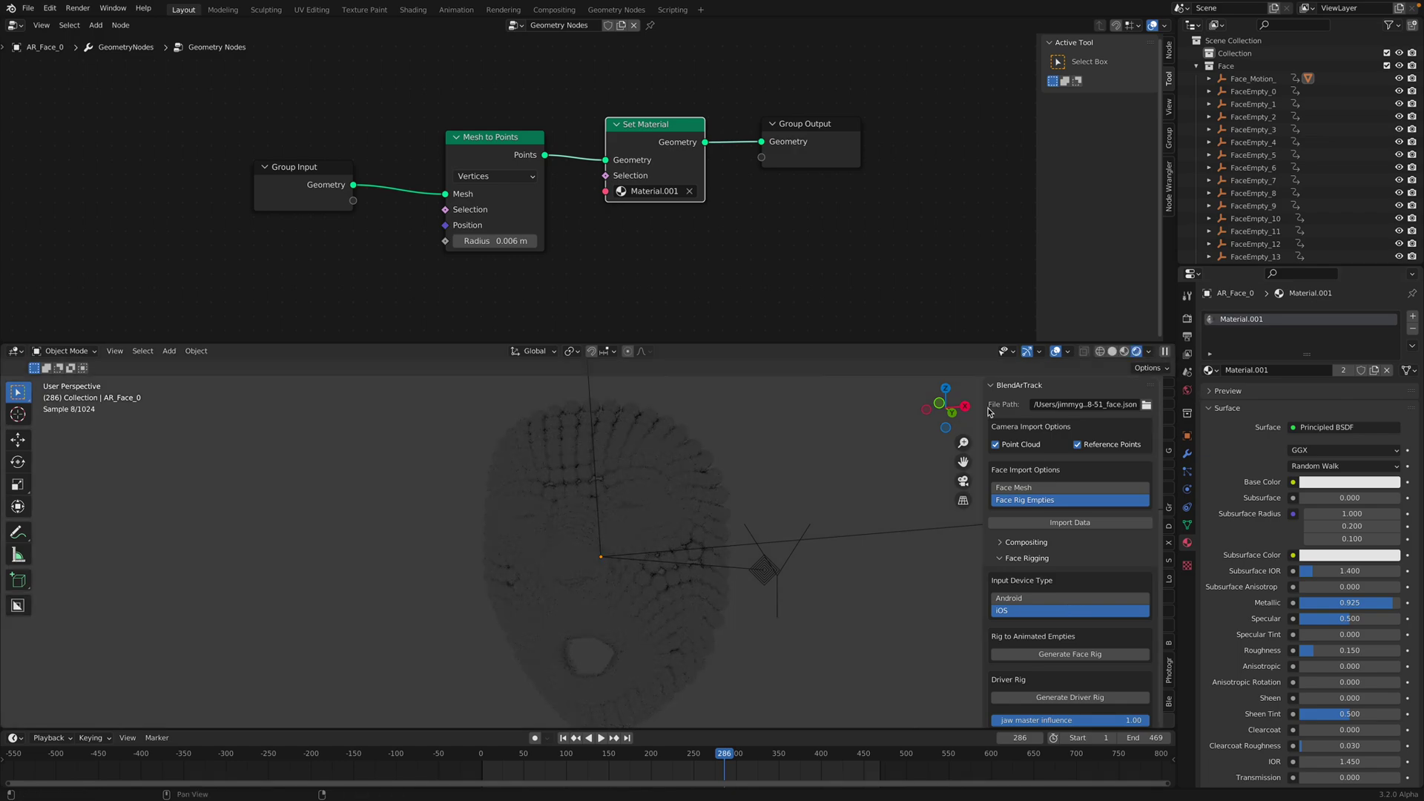
click(1112, 354)
Add a sun light to the scene and rotate it freely with trackball rotation
middle_drag(668, 512, 668, 528)
scroll(668, 528, down, 4)
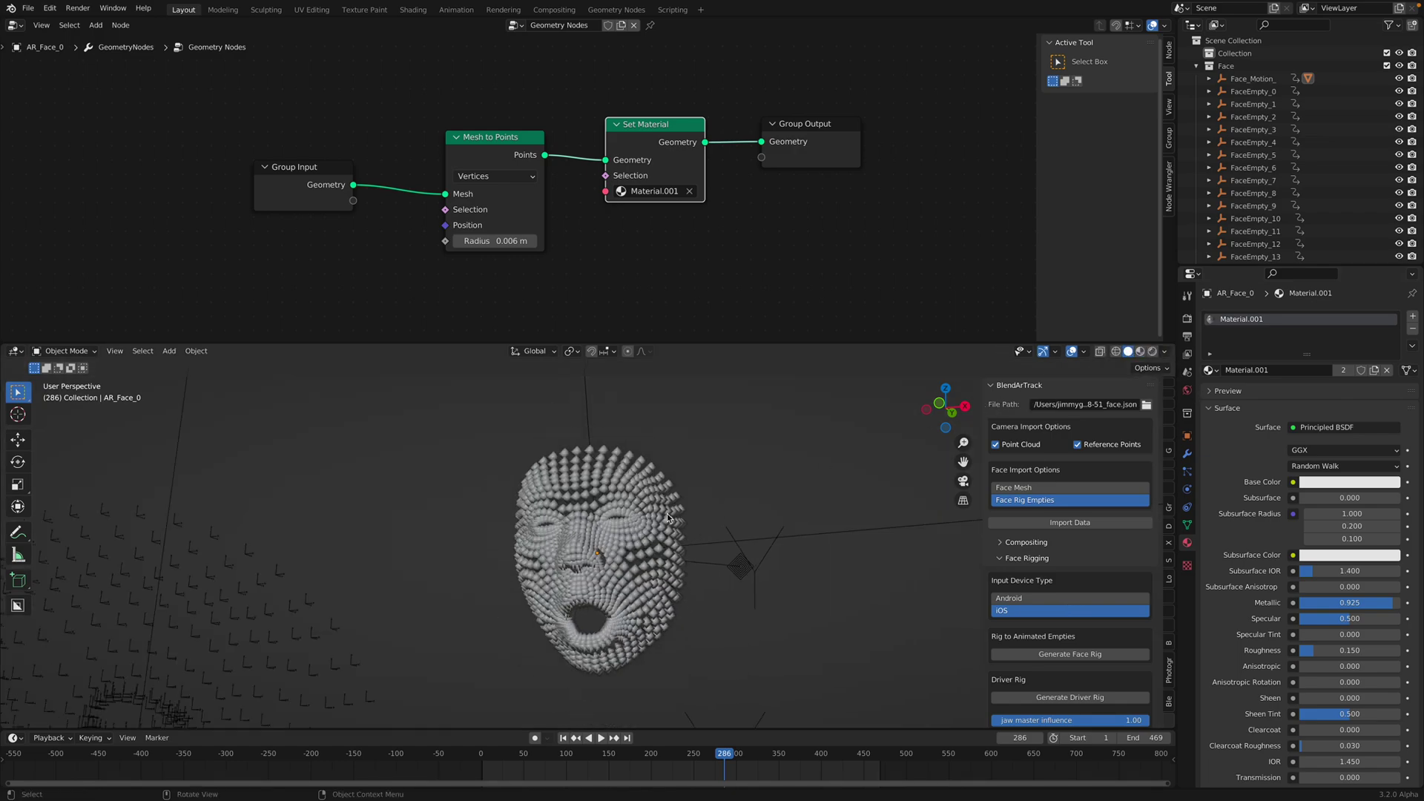
key(shift+a)
mouse_move(646, 700)
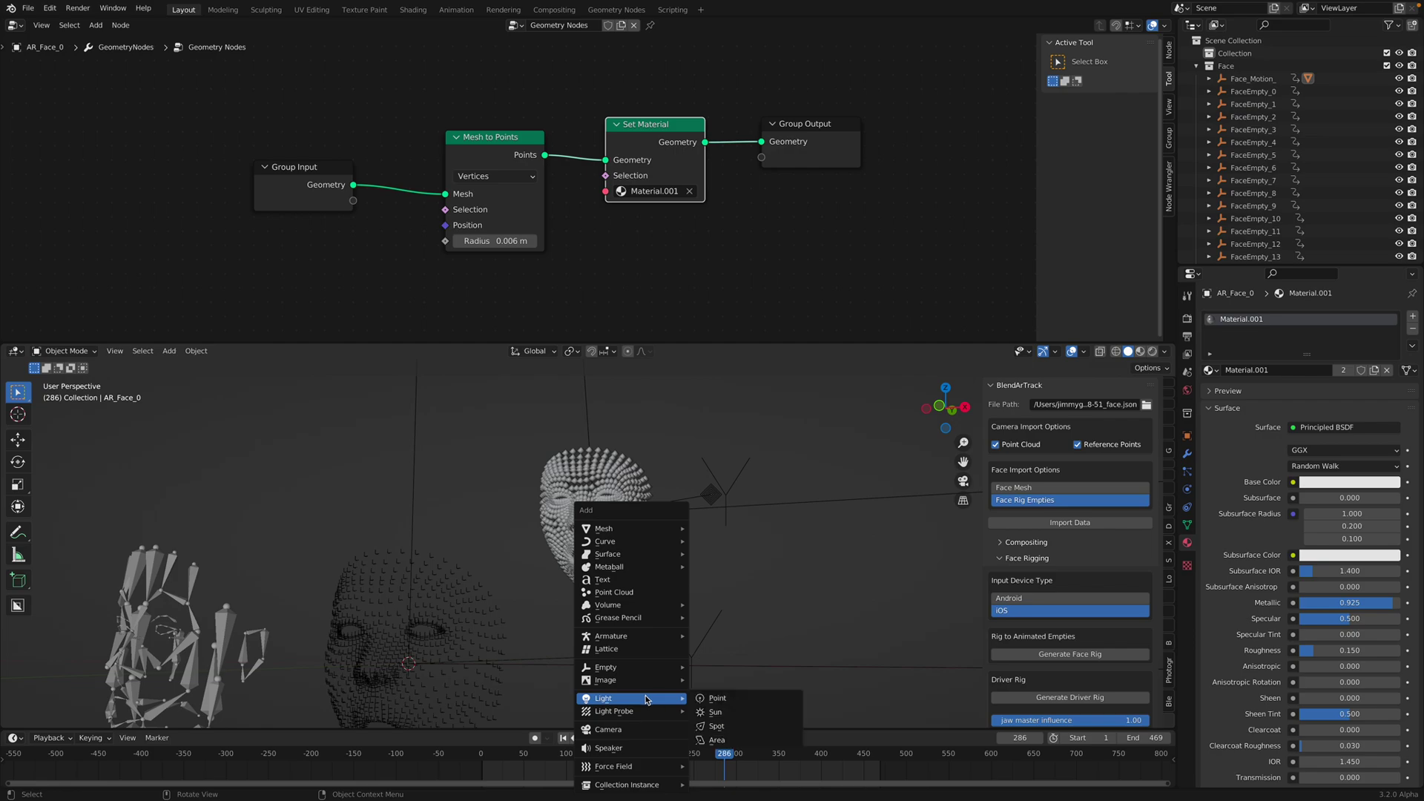
click(724, 712)
key(r)
key(r)
click(575, 594)
middle_drag(588, 581, 617, 580)
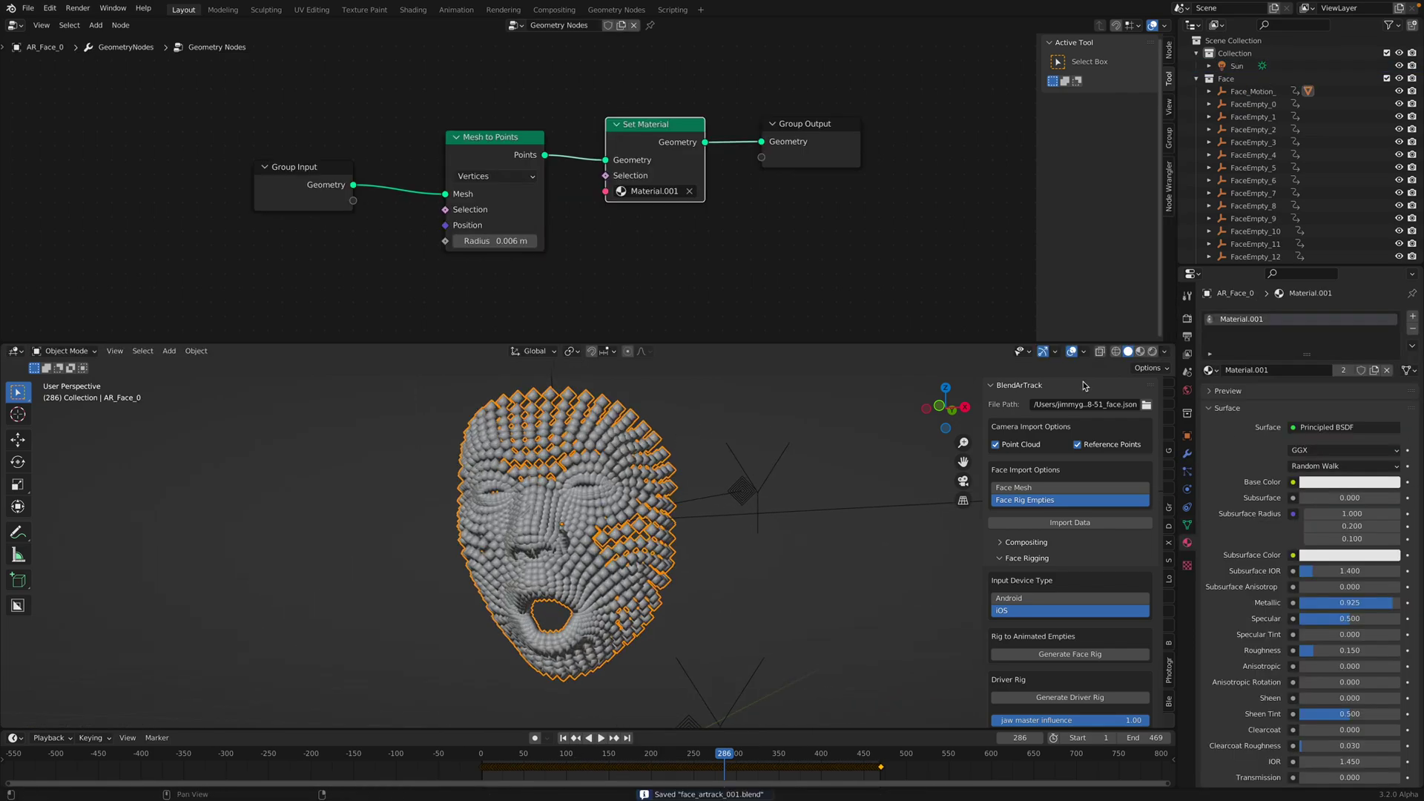
In rendered shading, rotate the sun light with trackball rotation so that it lights the front of the face
click(1152, 351)
scroll(668, 435, down, 5)
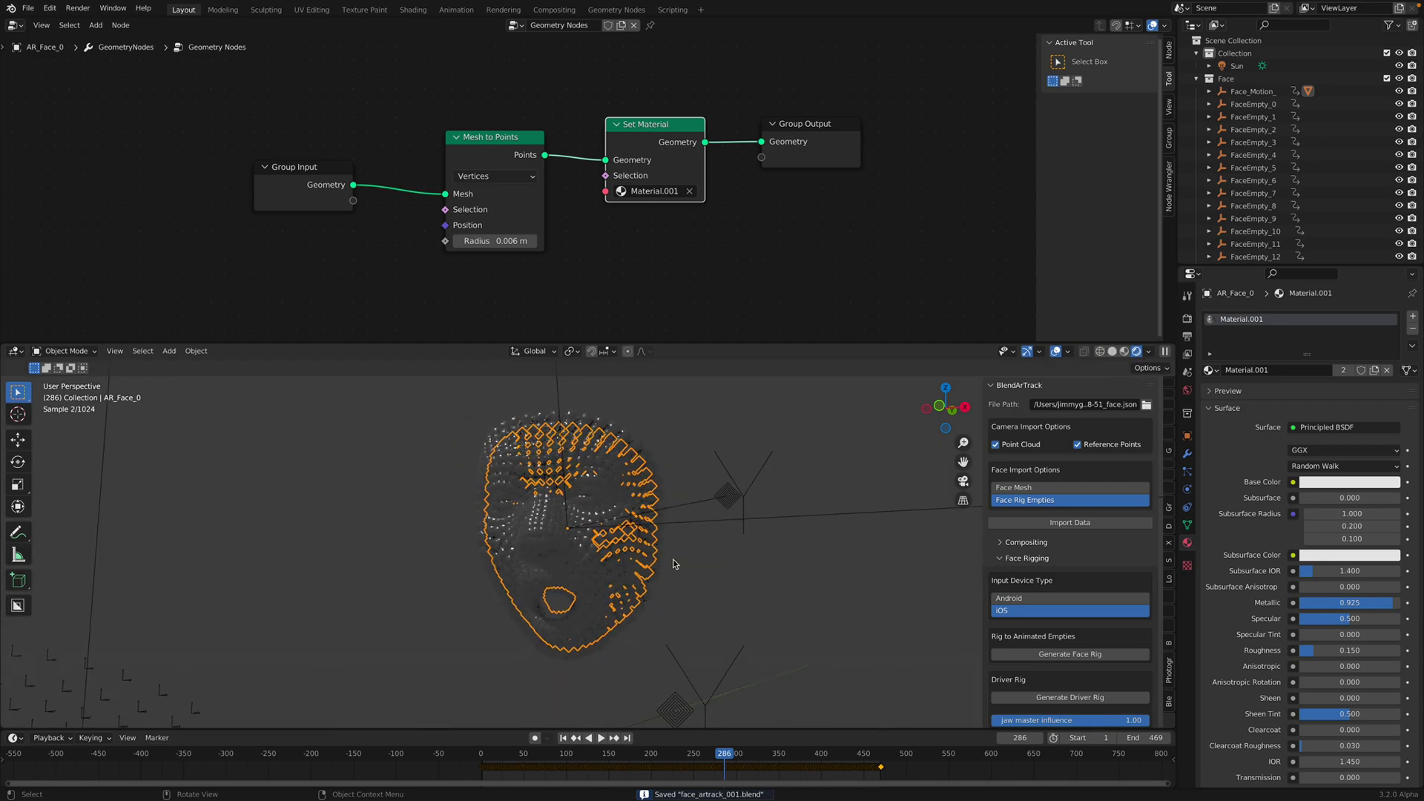
scroll(580, 590, up, 4)
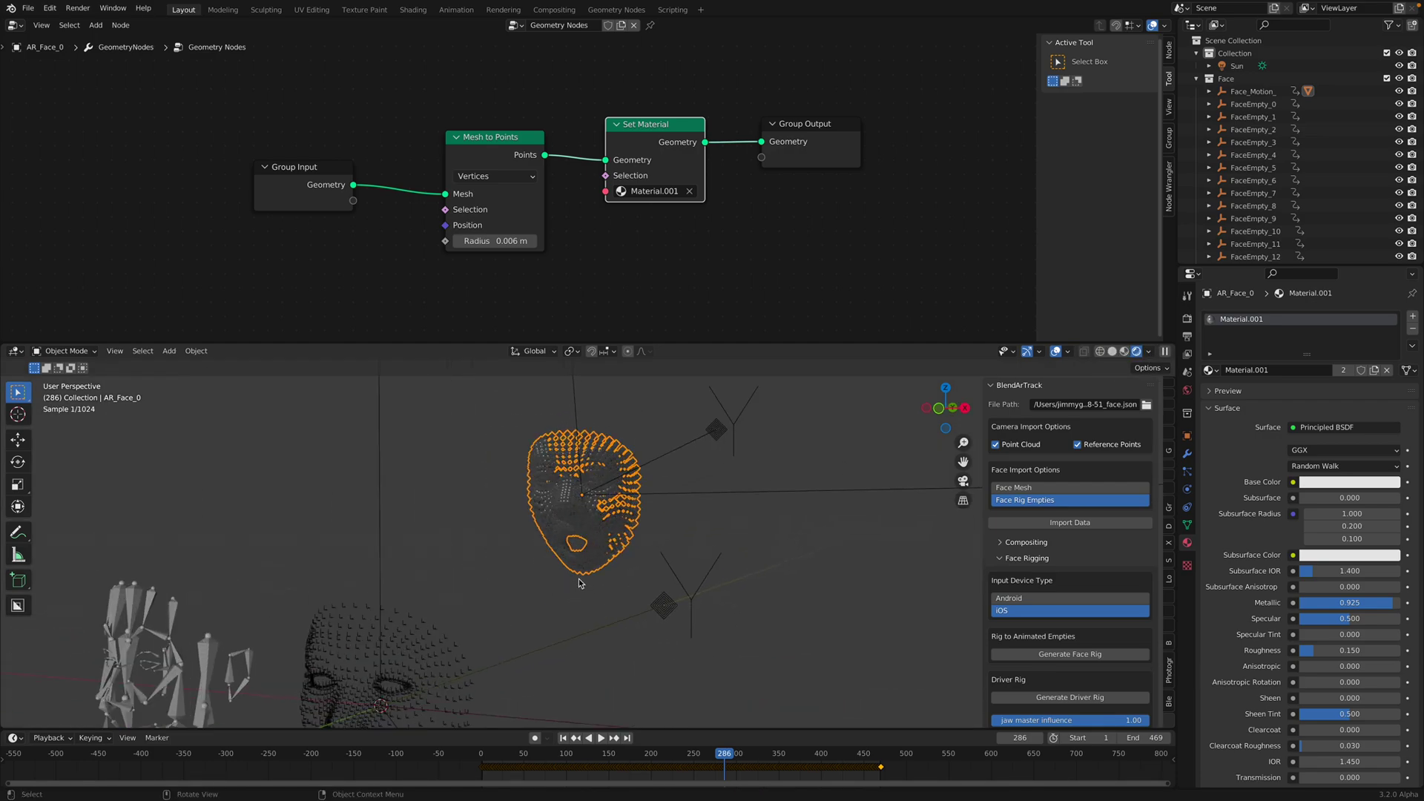
click(1236, 65)
key(r)
key(r)
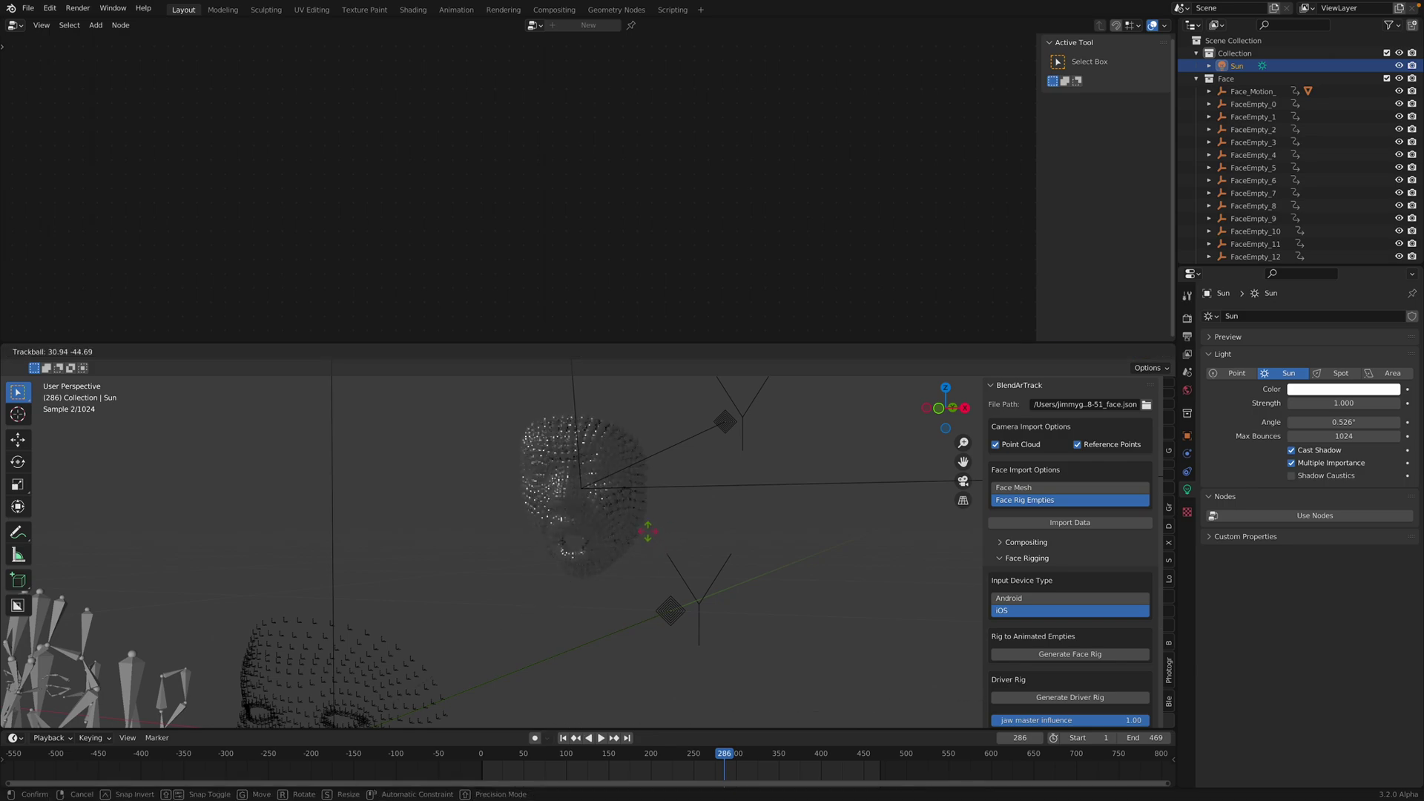
click(653, 570)
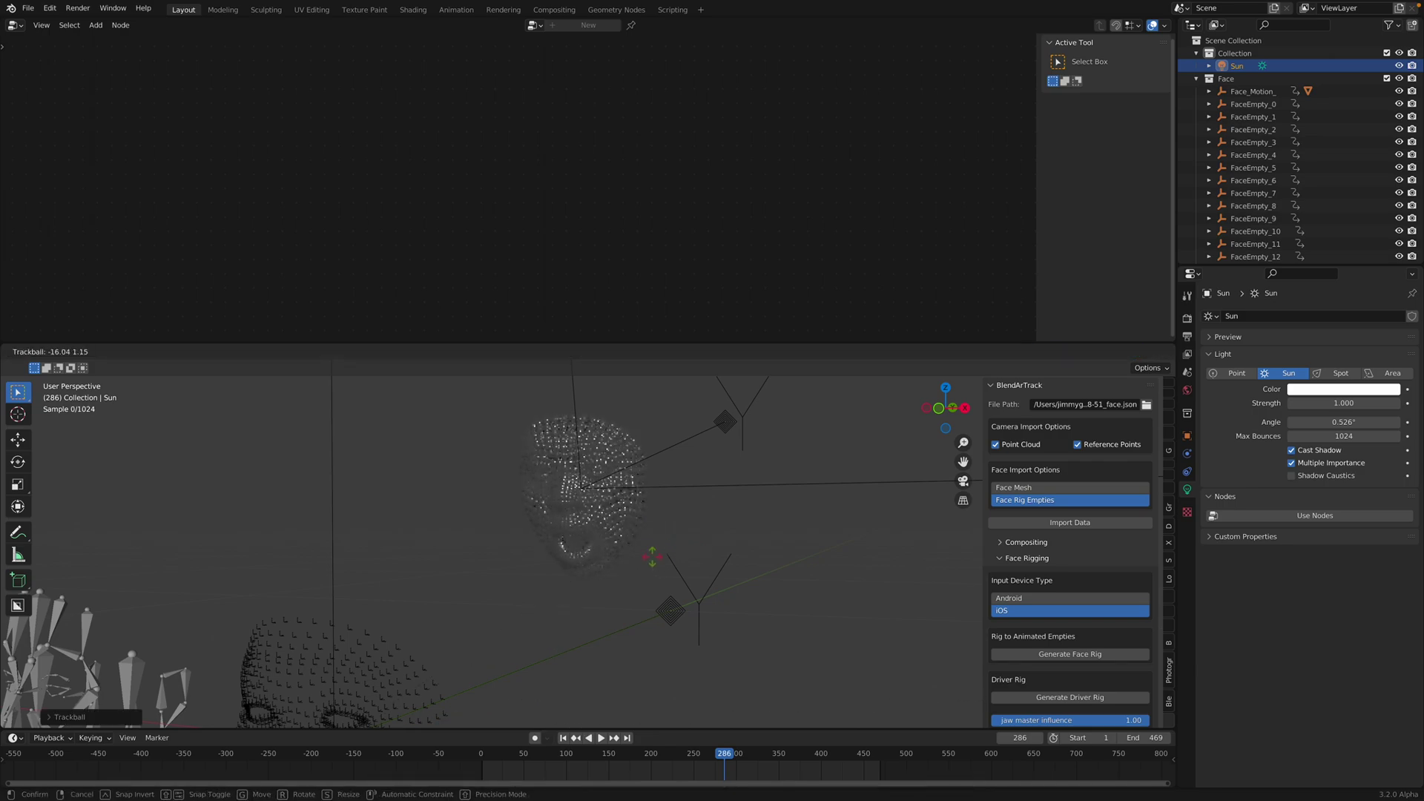
scroll(538, 469, up, 2)
shift+middle_drag(635, 463, 658, 556)
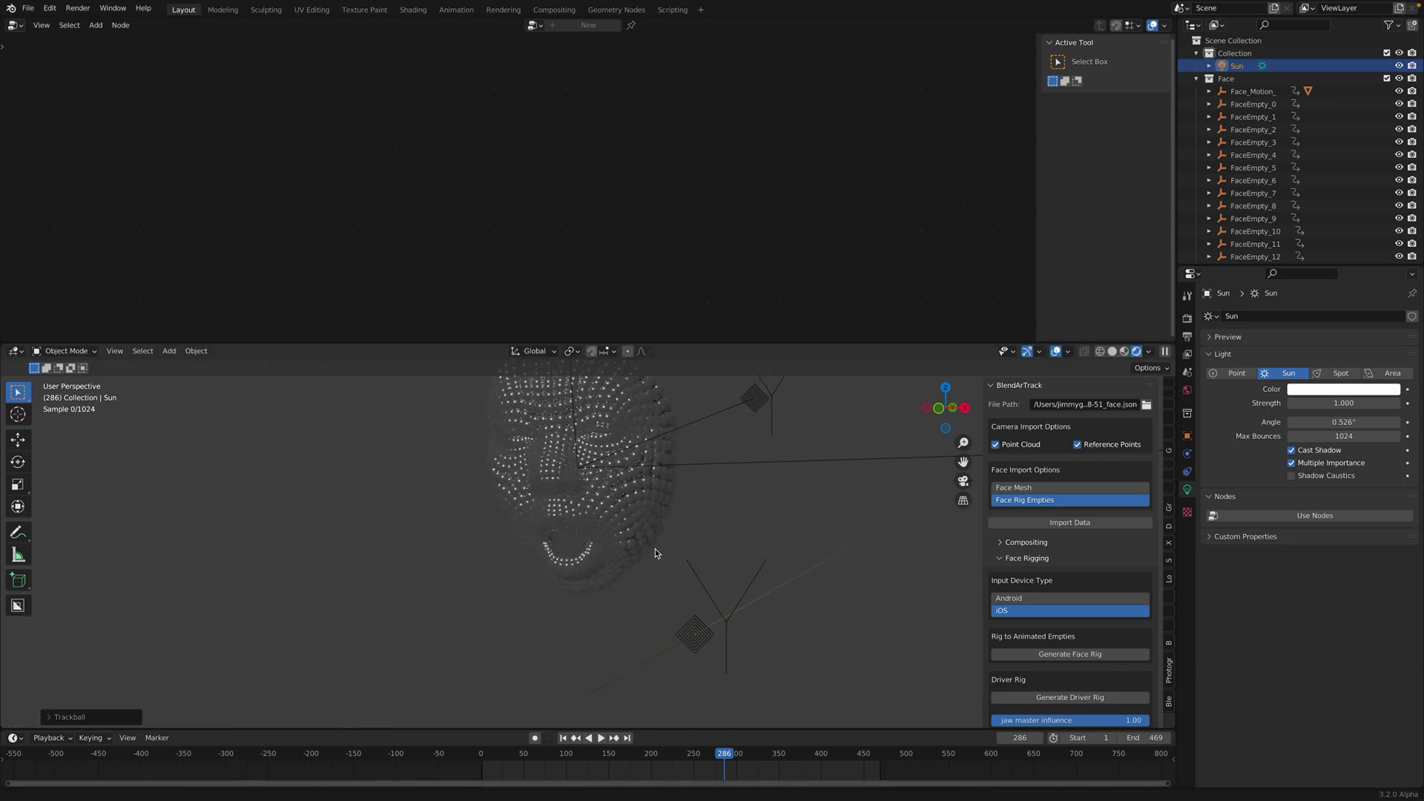
scroll(659, 557, up, 2)
Review the animation in solid shading, set the current frame to 98 and save the file with the face selected
click(650, 485)
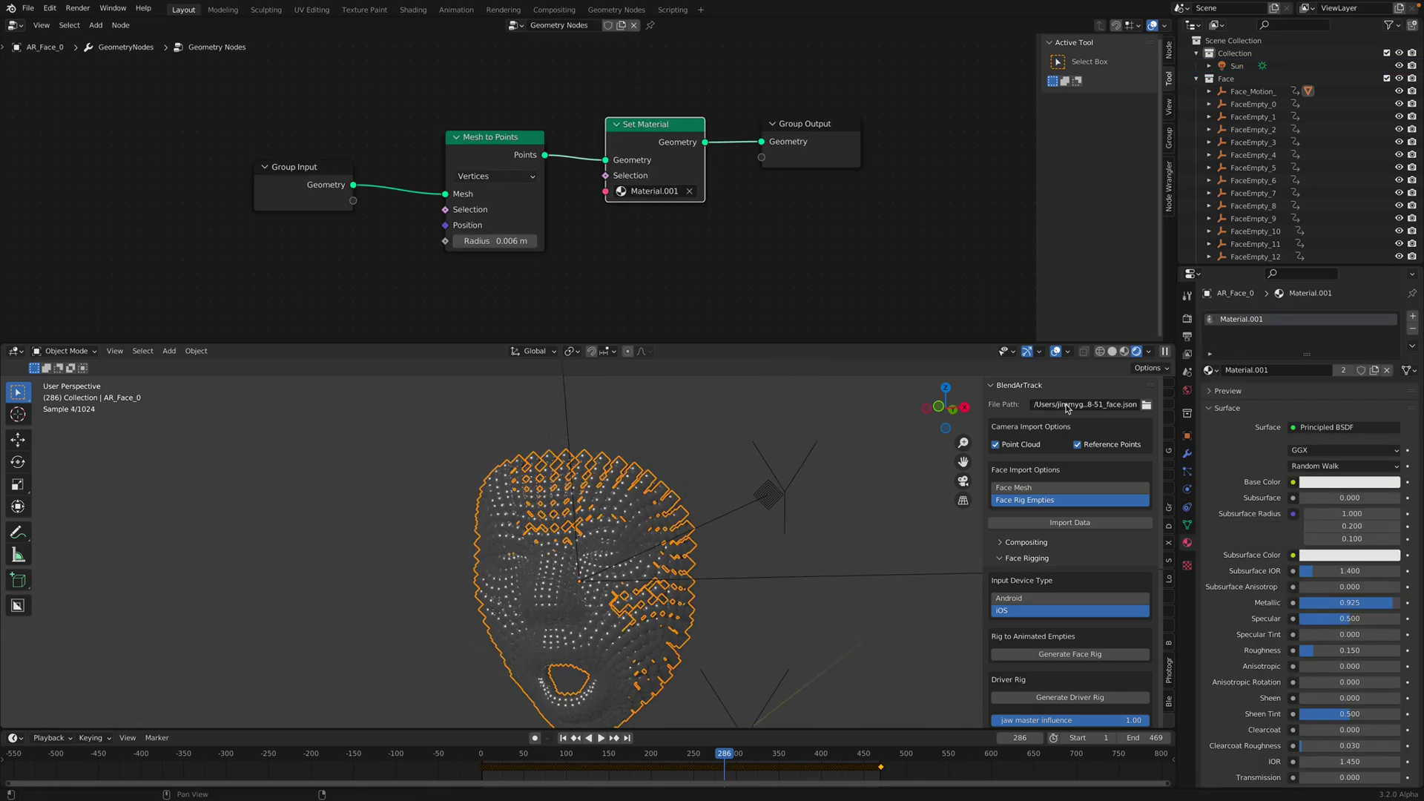
click(1112, 352)
middle_drag(860, 450, 656, 456)
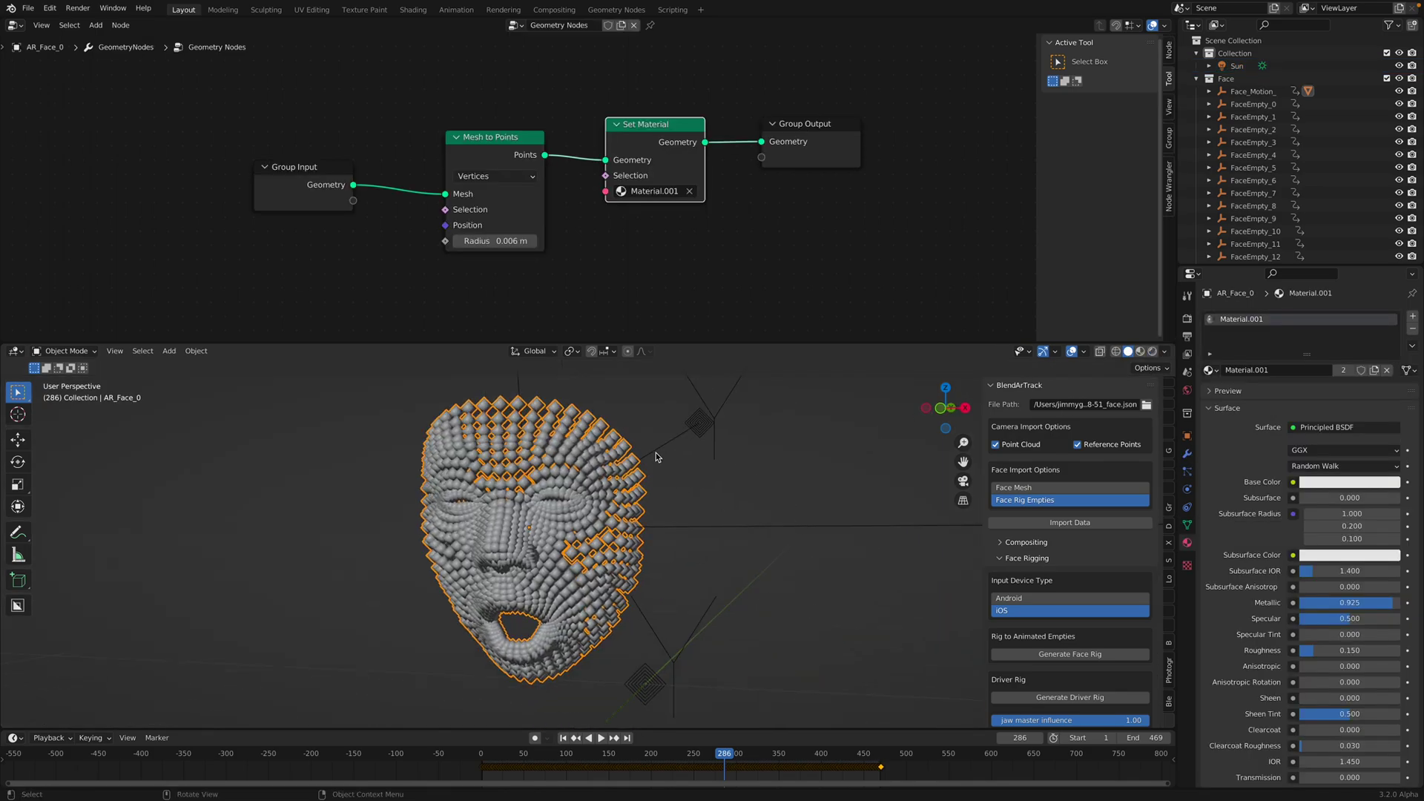
click(678, 526)
key(space)
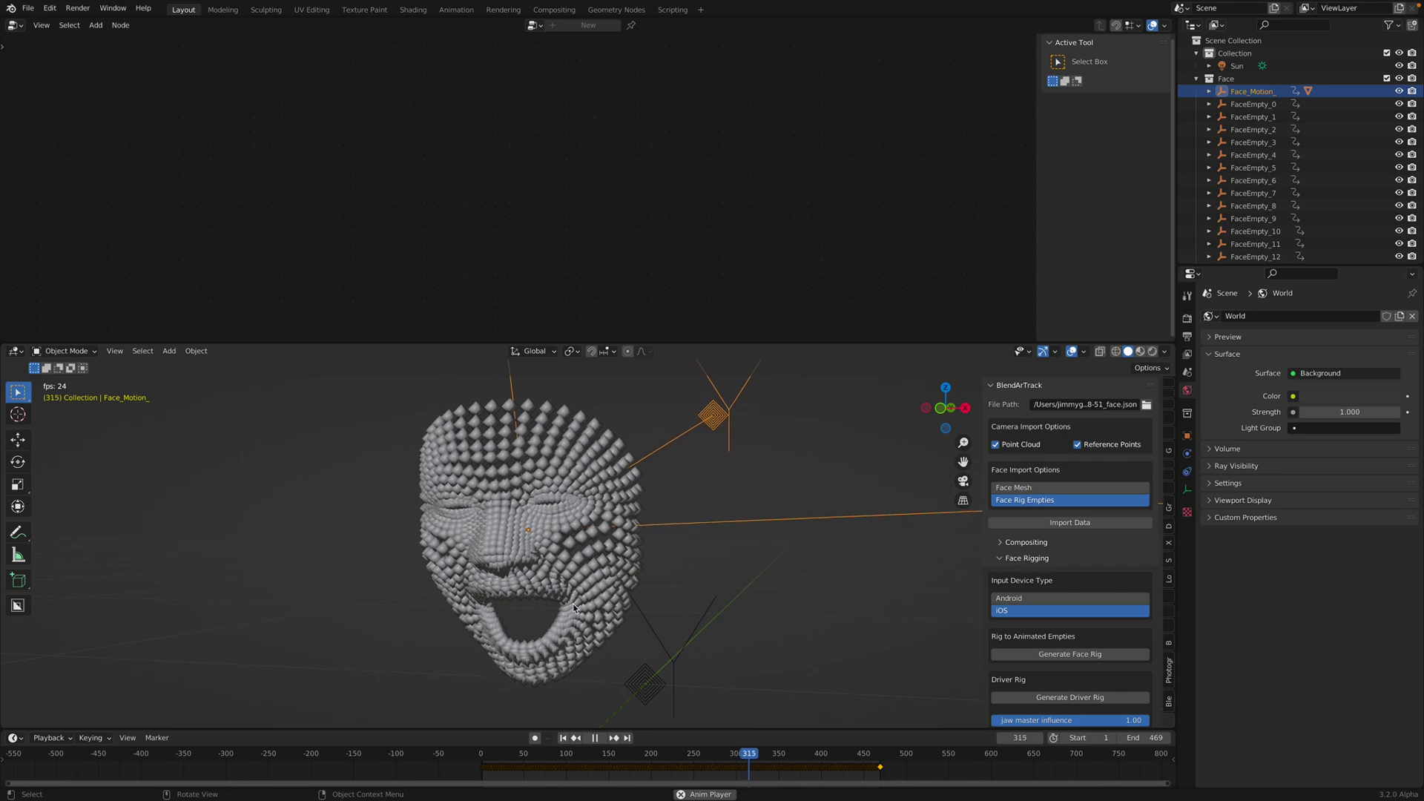
key(space)
drag(861, 754, 565, 751)
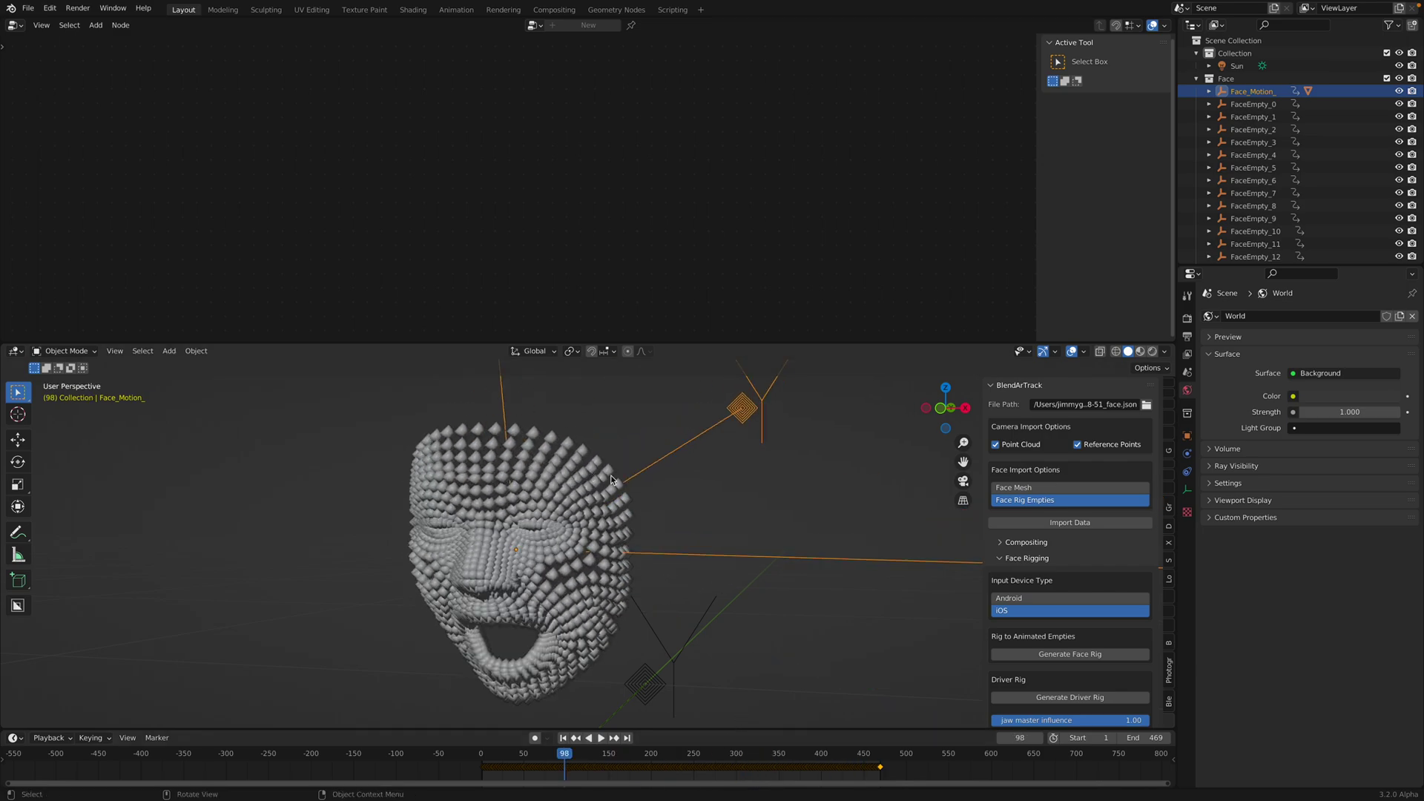
click(612, 480)
key(ctrl+s)
Insert a Subdivision Surface node between Group Input and Mesh to Points, spacing the nodes apart, and save the file
drag(462, 154, 430, 121)
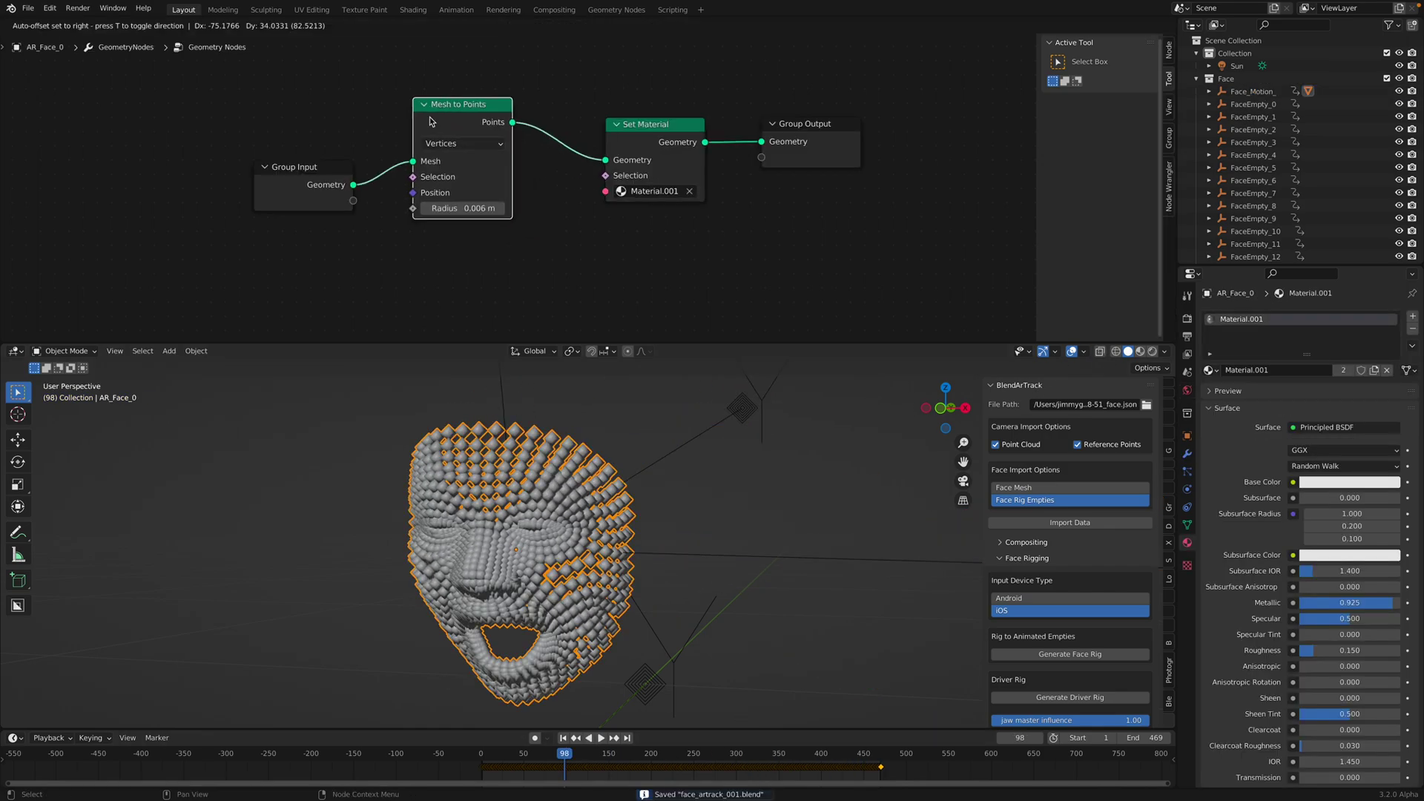
key(shift+a)
click(337, 129)
text(sub)
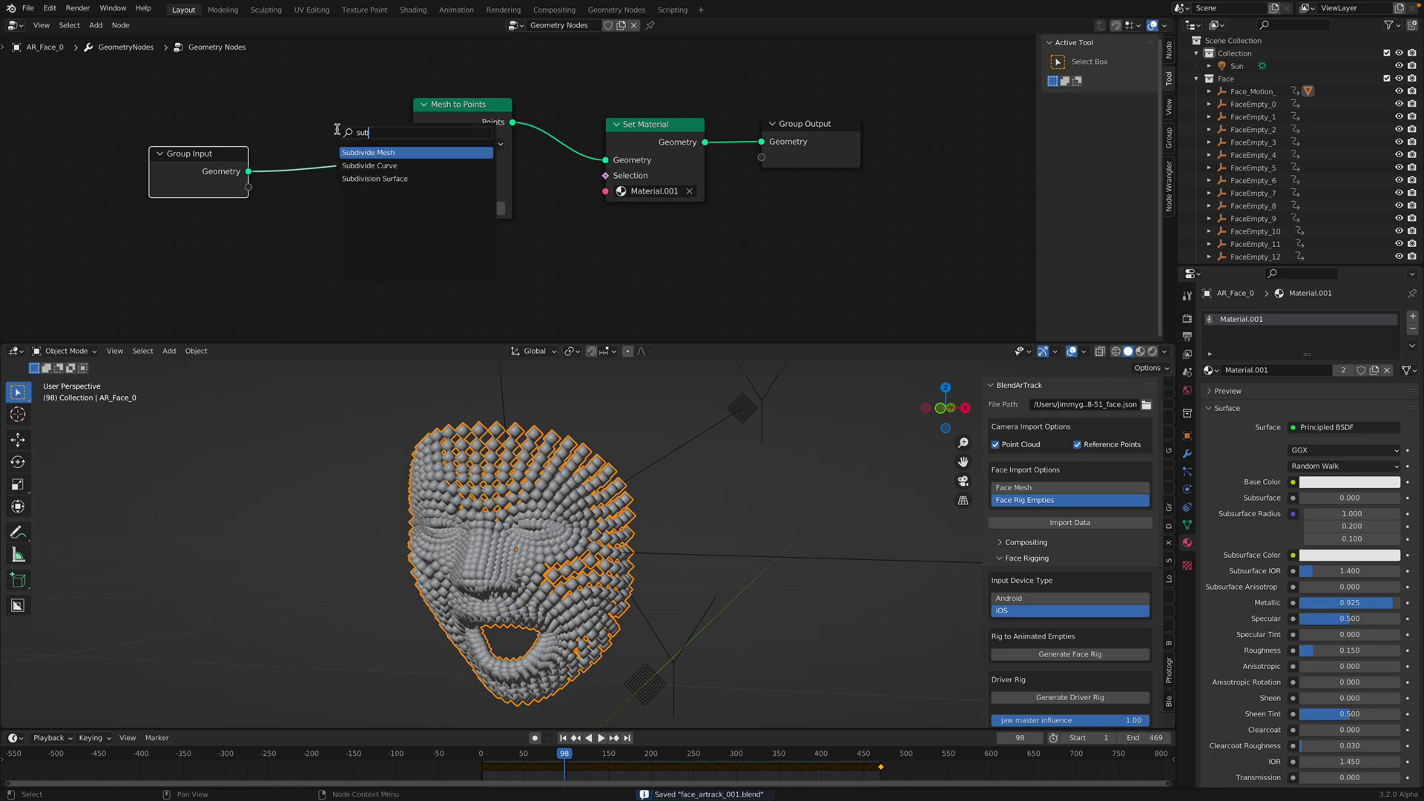
key(Down)
key(Down)
key(Return)
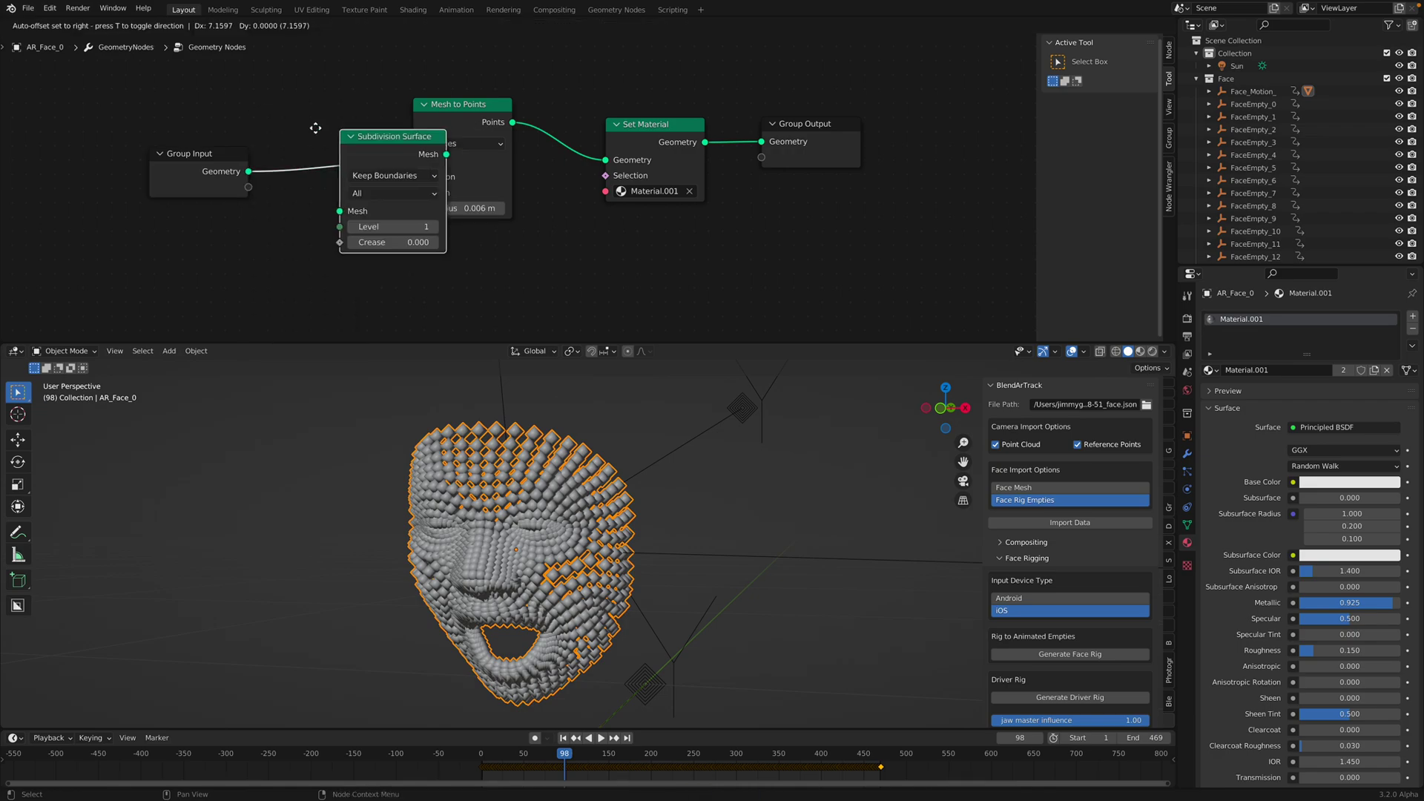
click(296, 122)
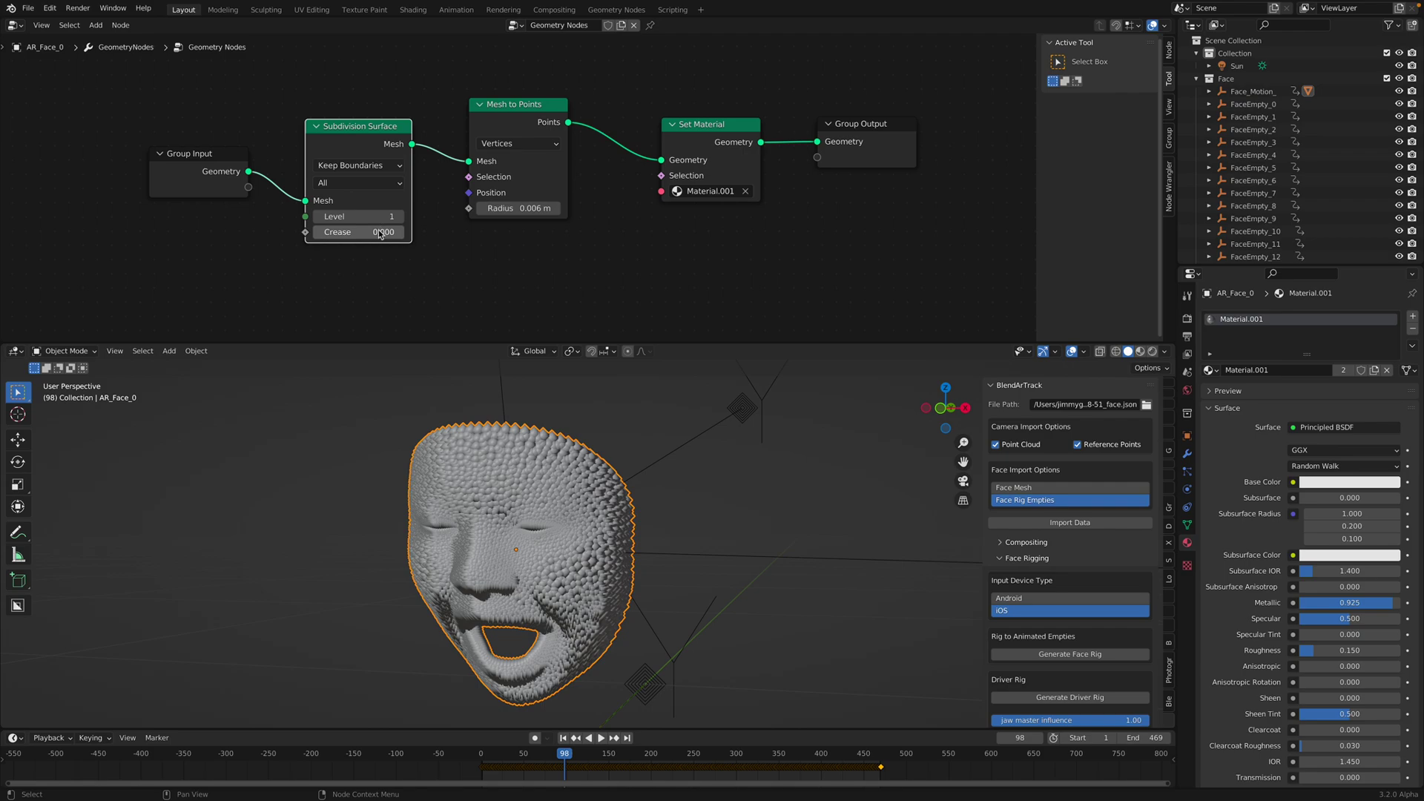
mouse_move(379, 235)
mouse_down()
mouse_move(470, 235)
mouse_move(375, 234)
mouse_up()
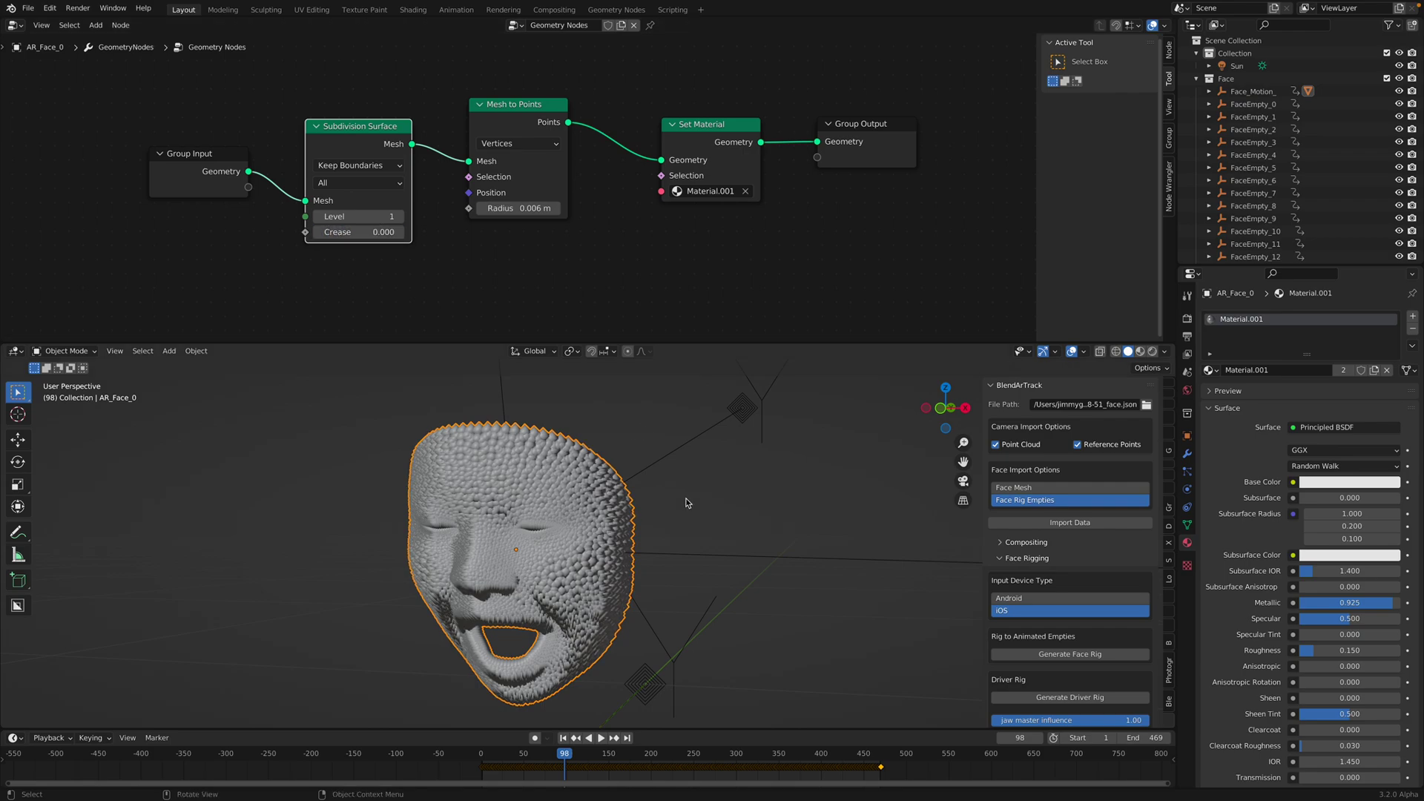
middle_drag(686, 503, 679, 502)
key(ctrl+s)
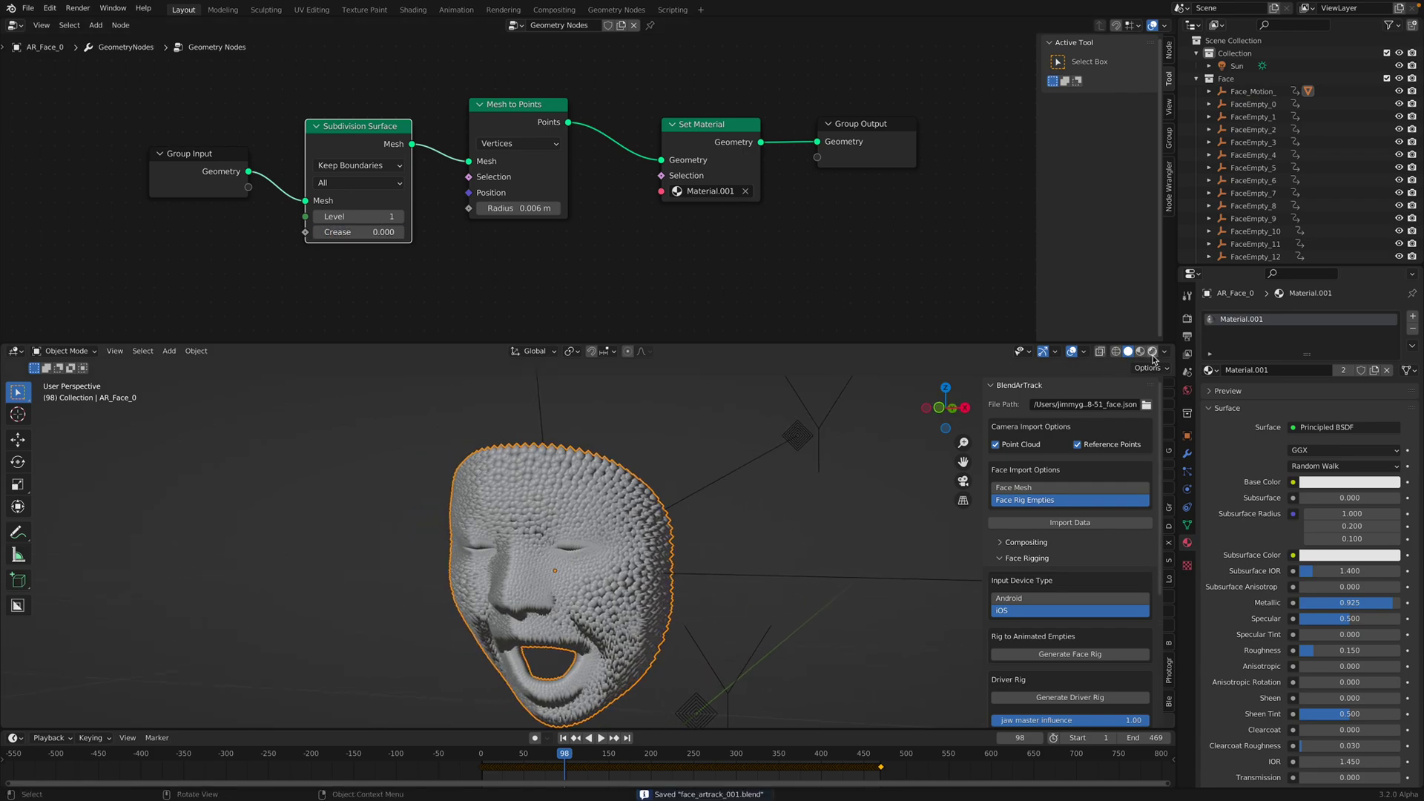
Switch the node area to the Shader Editor and add a Point Info node in front of the Principled BSDF
scroll(816, 193, down, 2)
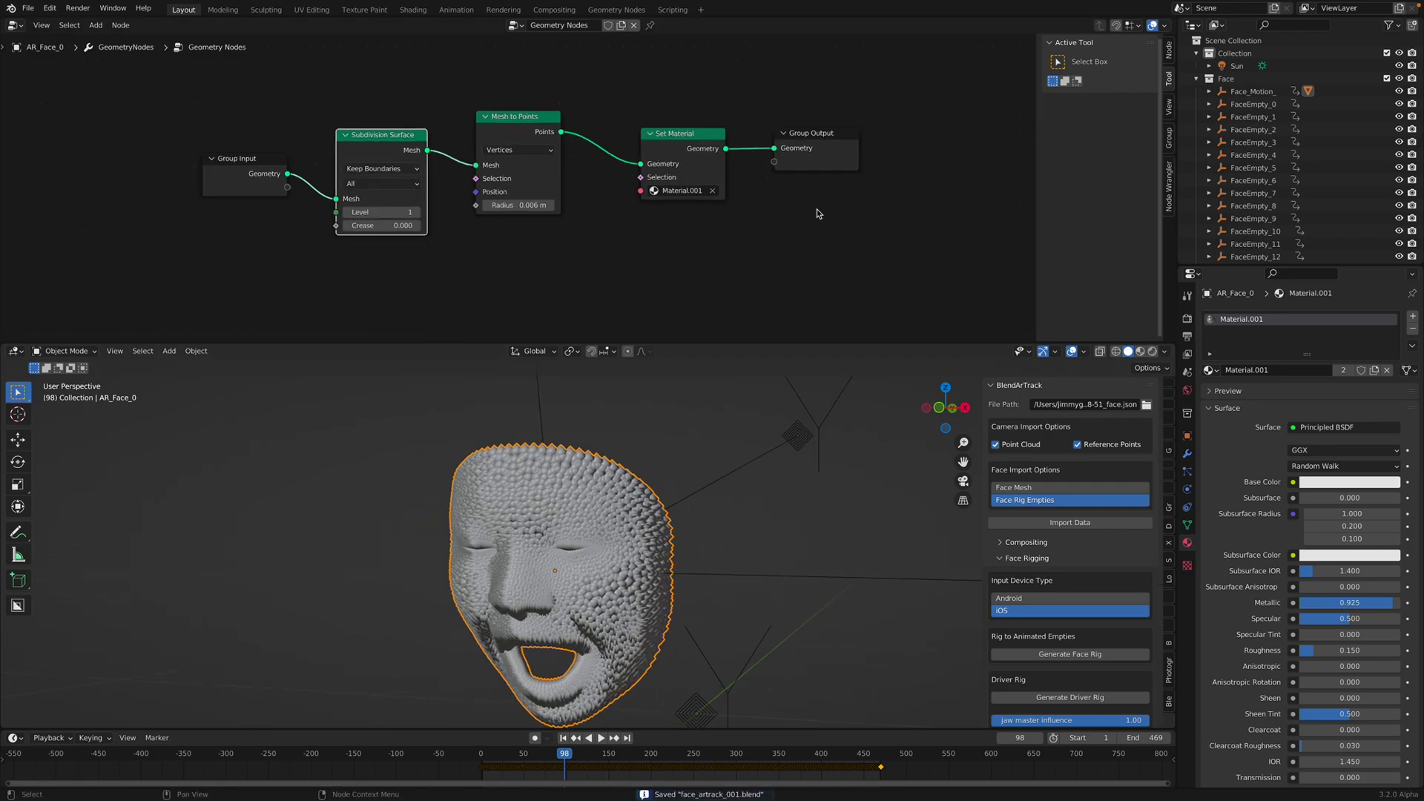
click(20, 27)
click(44, 148)
key(Home)
key(shift+a)
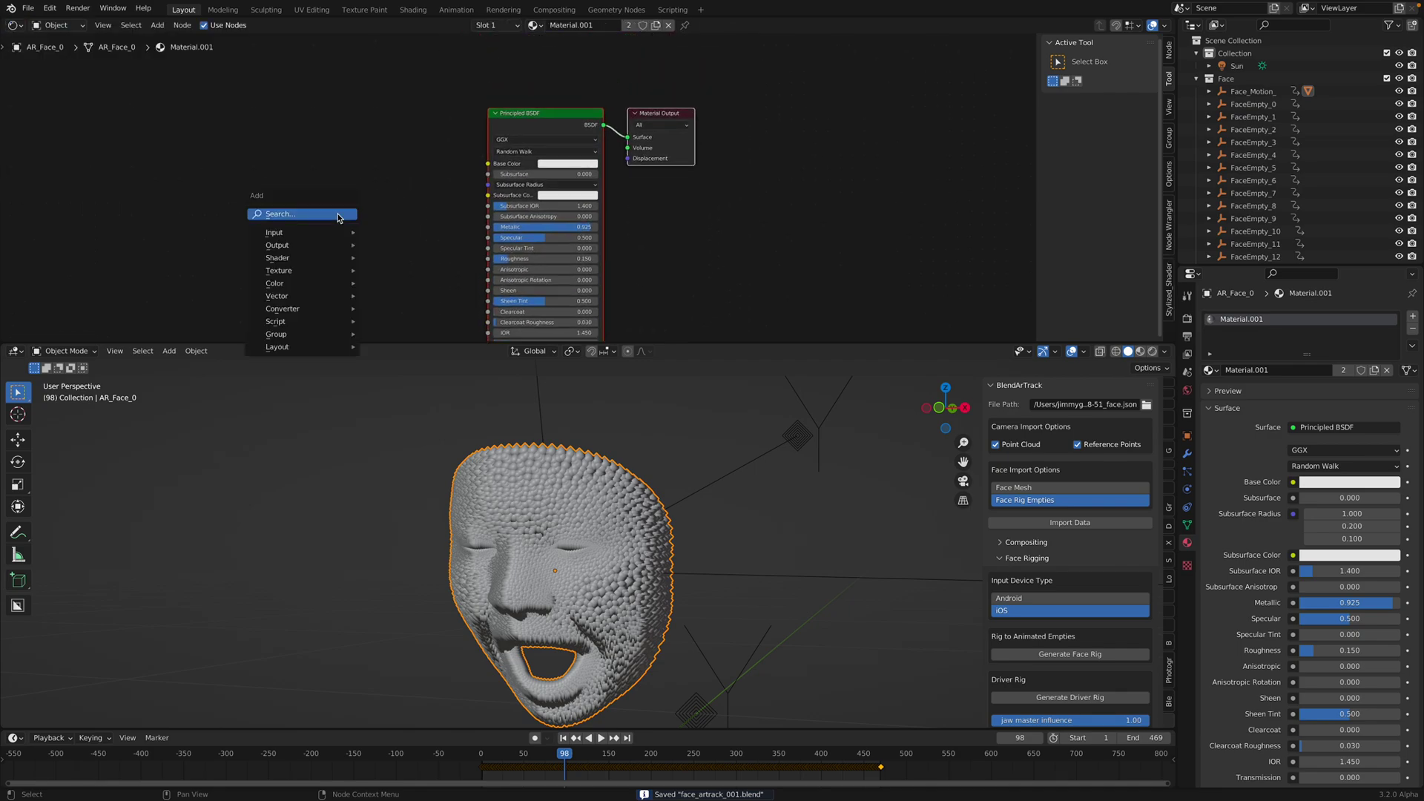
click(339, 216)
text(point)
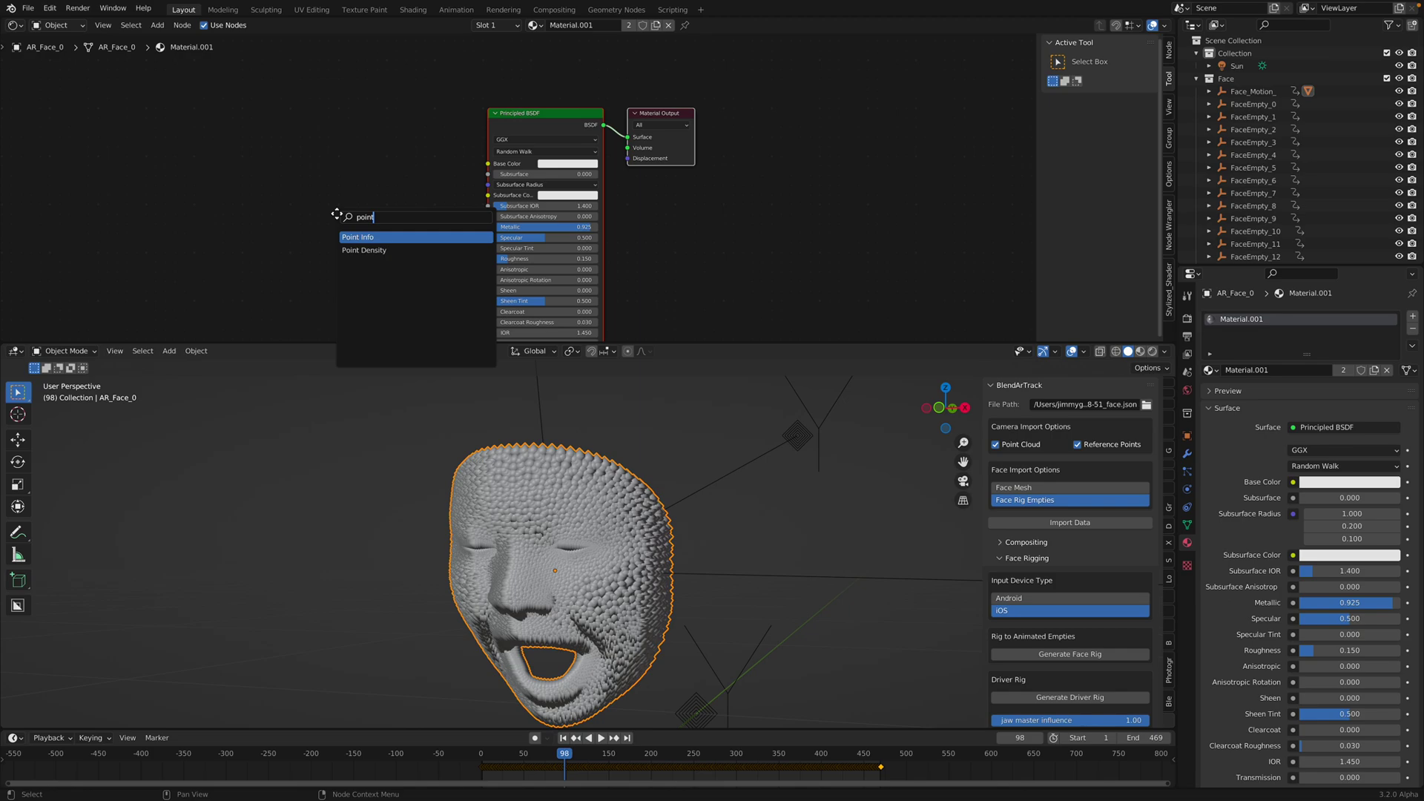
key(Return)
click(204, 187)
Add a ColorRamp node between Point Info and the Principled BSDF
key(shift+a)
click(352, 181)
text(colo)
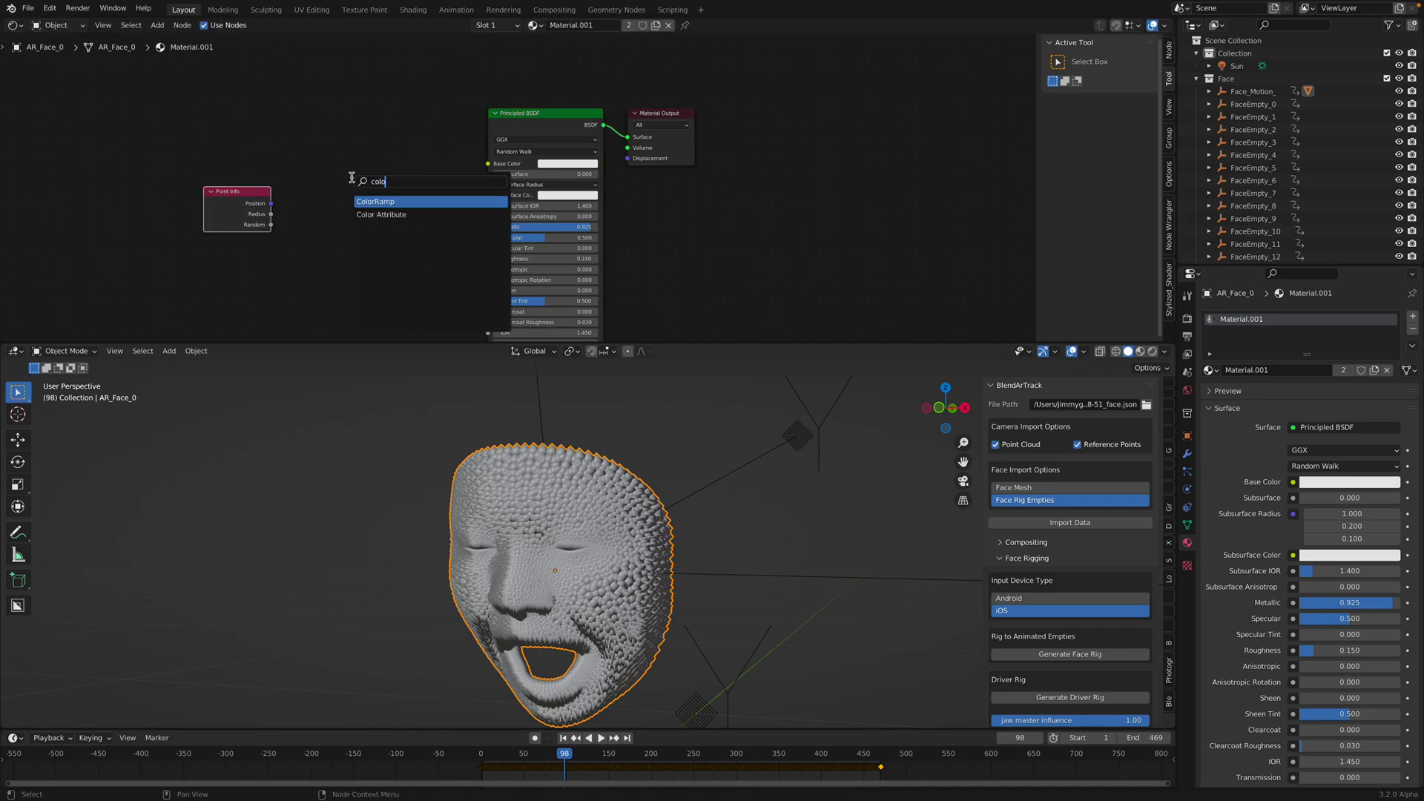
key(Return)
click(271, 161)
ctrl+middle_drag(271, 161, 352, 132)
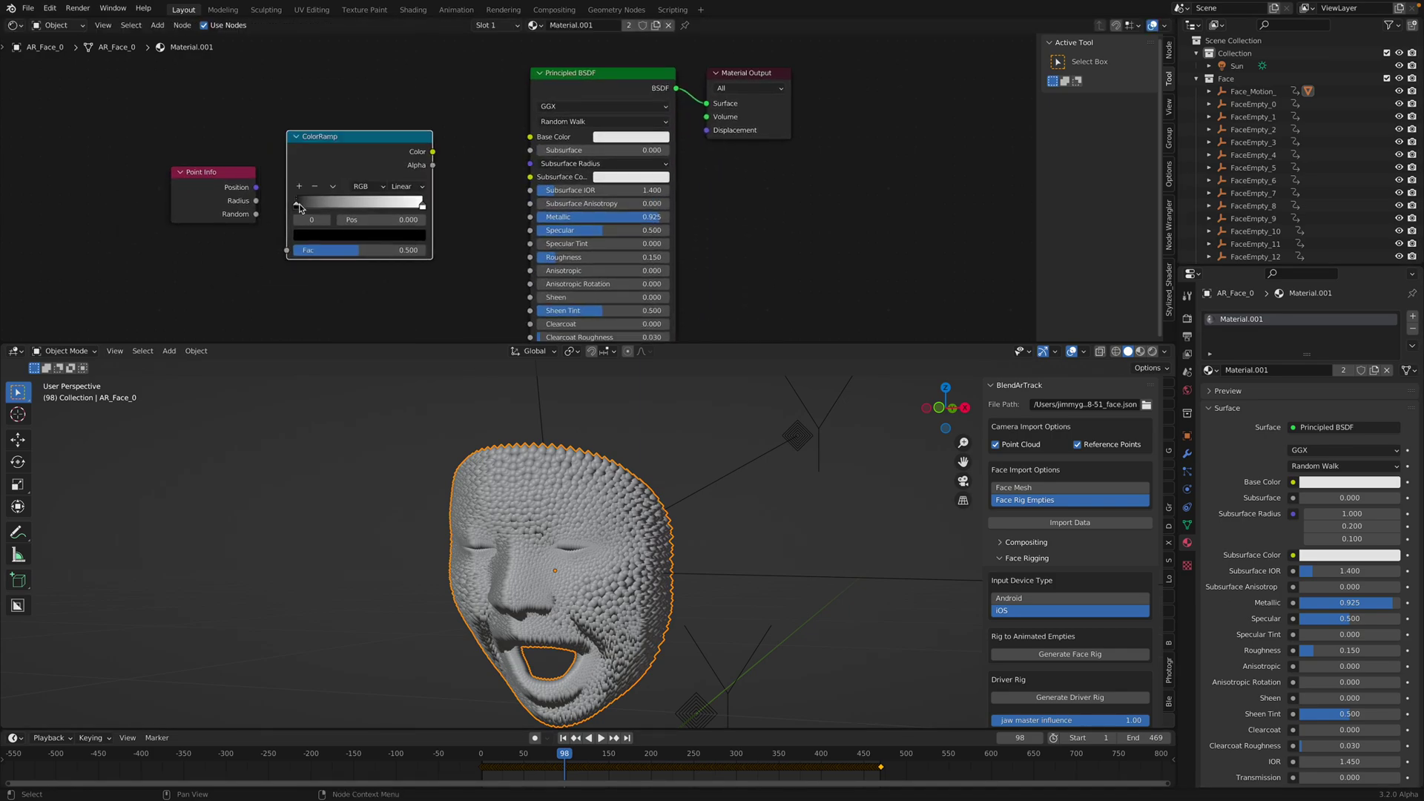
Color the ColorRamp's first stop yellow and its last stop blue
click(332, 235)
drag(402, 104, 386, 86)
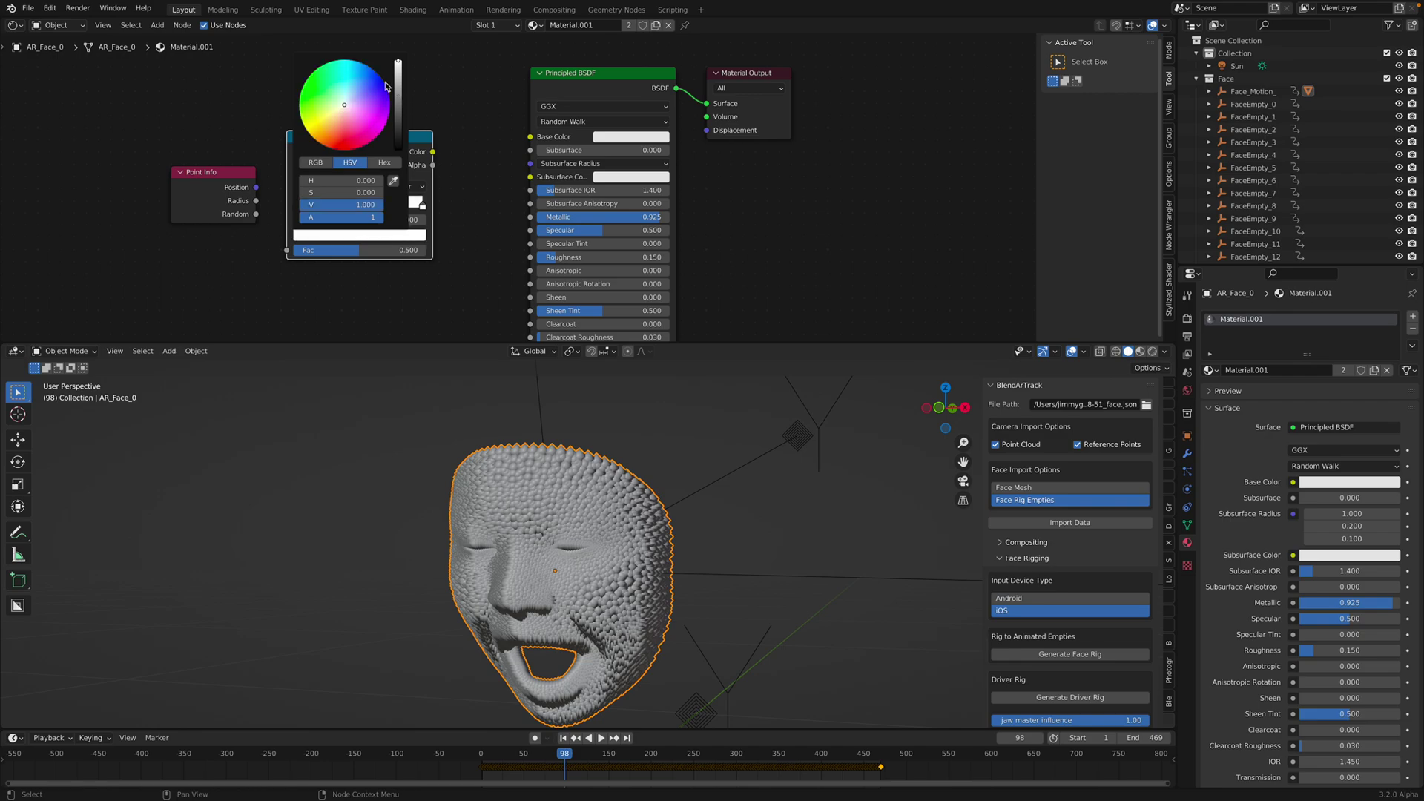
click(304, 126)
click(256, 134)
click(422, 205)
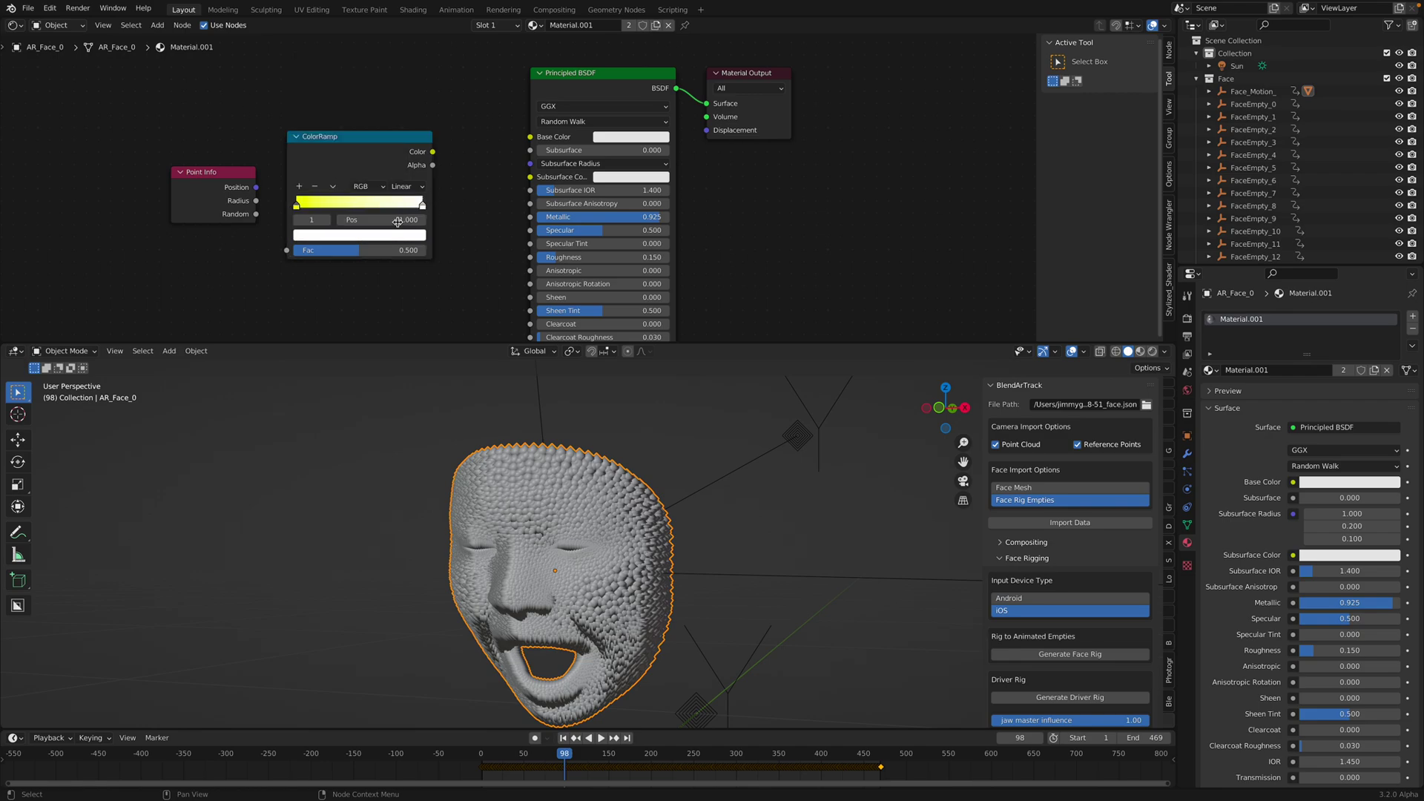
click(393, 235)
drag(345, 105, 366, 69)
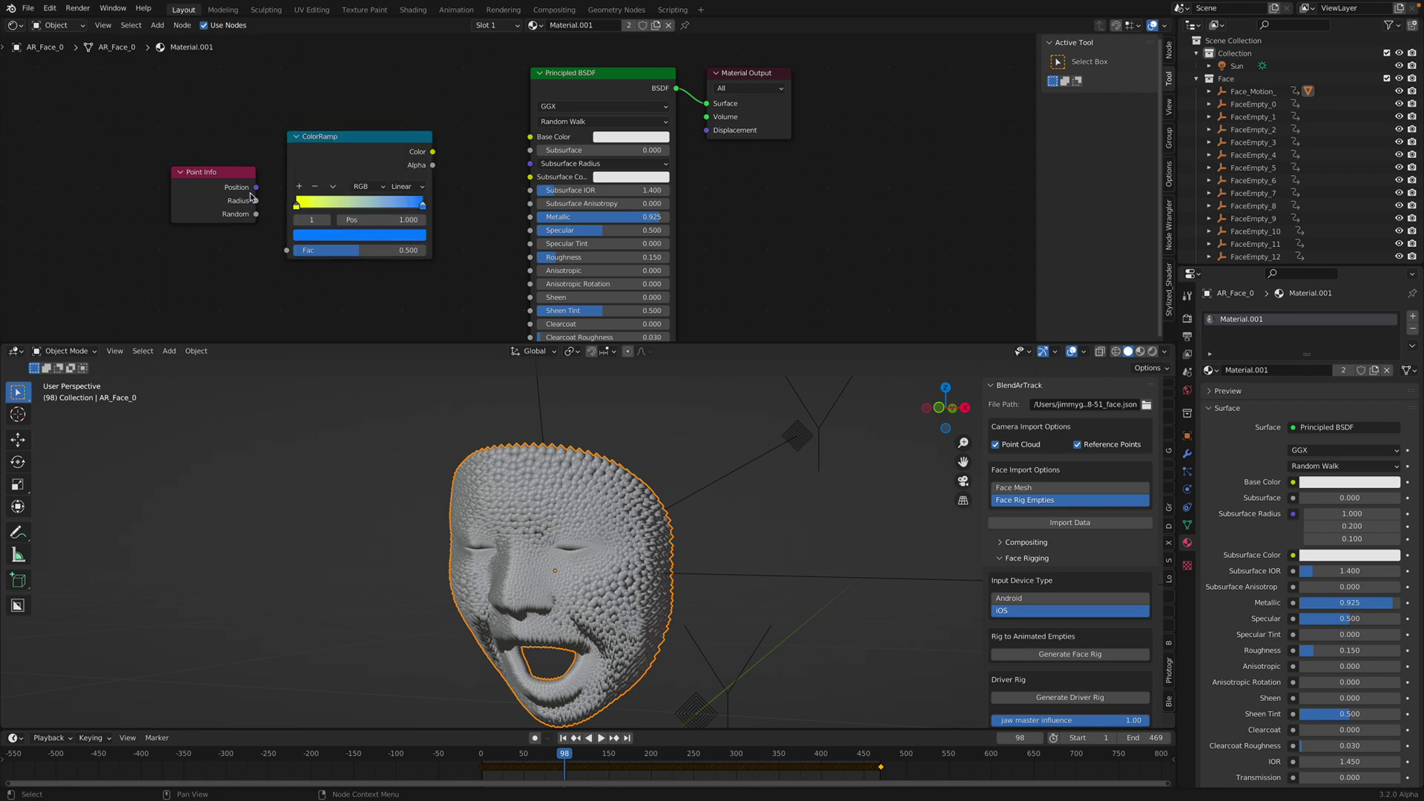
Connect Point Info's Random output to the ColorRamp's Fac and the ramp's Color output to the Principled BSDF's Base Color
drag(256, 186, 250, 138)
drag(257, 214, 287, 250)
drag(432, 151, 531, 138)
In rendered shading, set the Principled BSDF's Metallic to 0.895 and Roughness to 0.180
click(1152, 351)
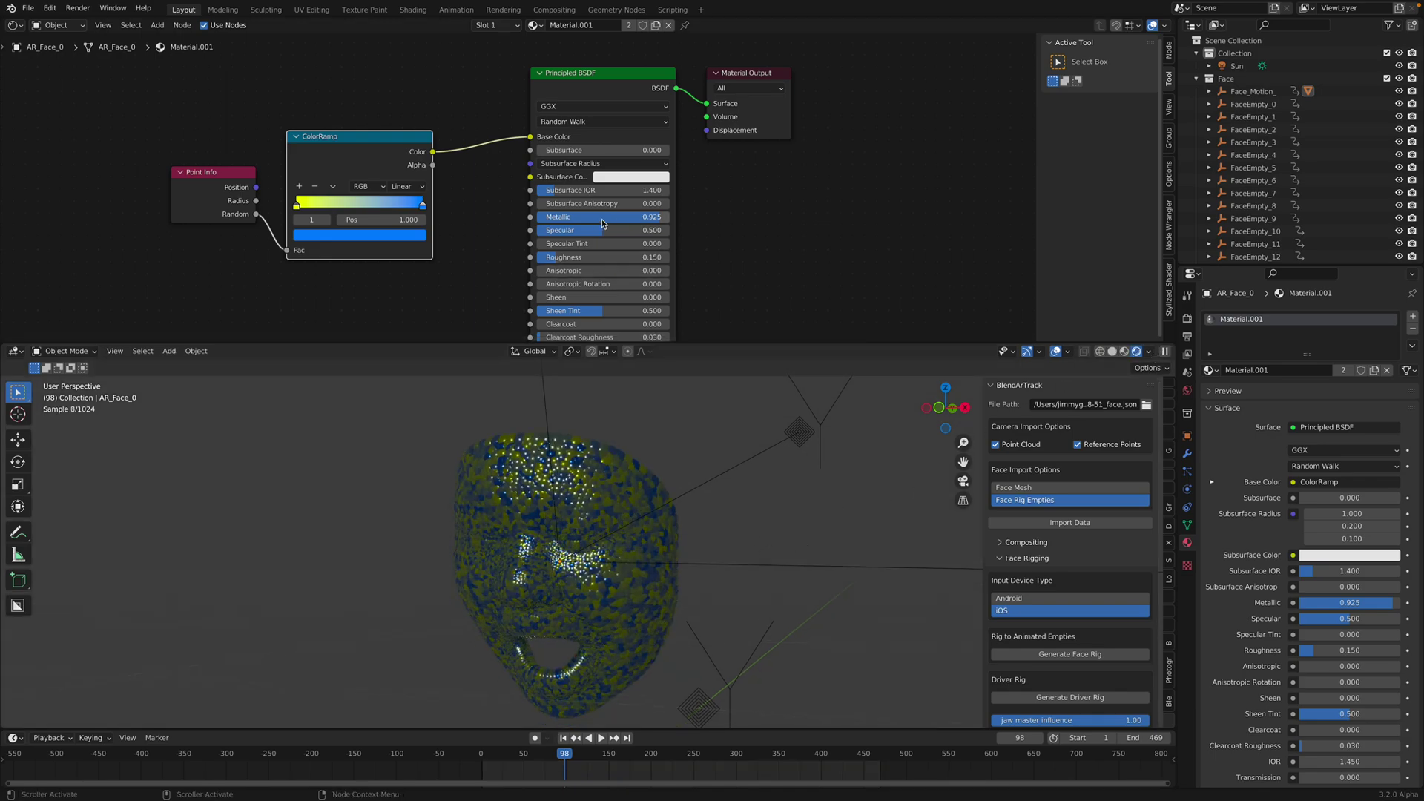
drag(604, 220, 604, 261)
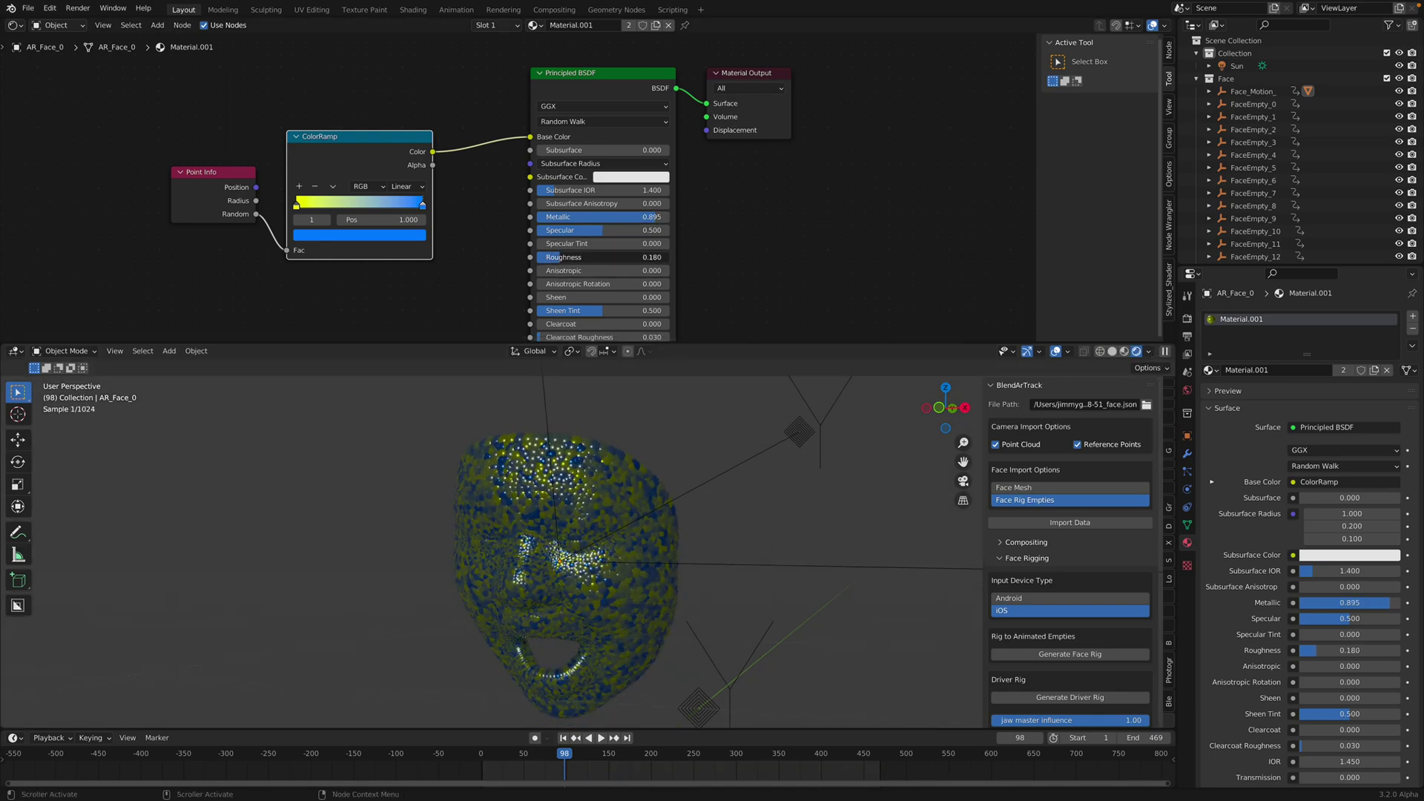
Set the Principled BSDF's Roughness to 0.184, and try a lower Alpha before restoring its default value
mouse_move(564, 150)
mouse_down()
mouse_move(586, 150)
mouse_move(537, 150)
mouse_up()
middle_drag(831, 260, 821, 180)
drag(566, 284, 527, 284)
middle_drag(575, 322, 595, 286)
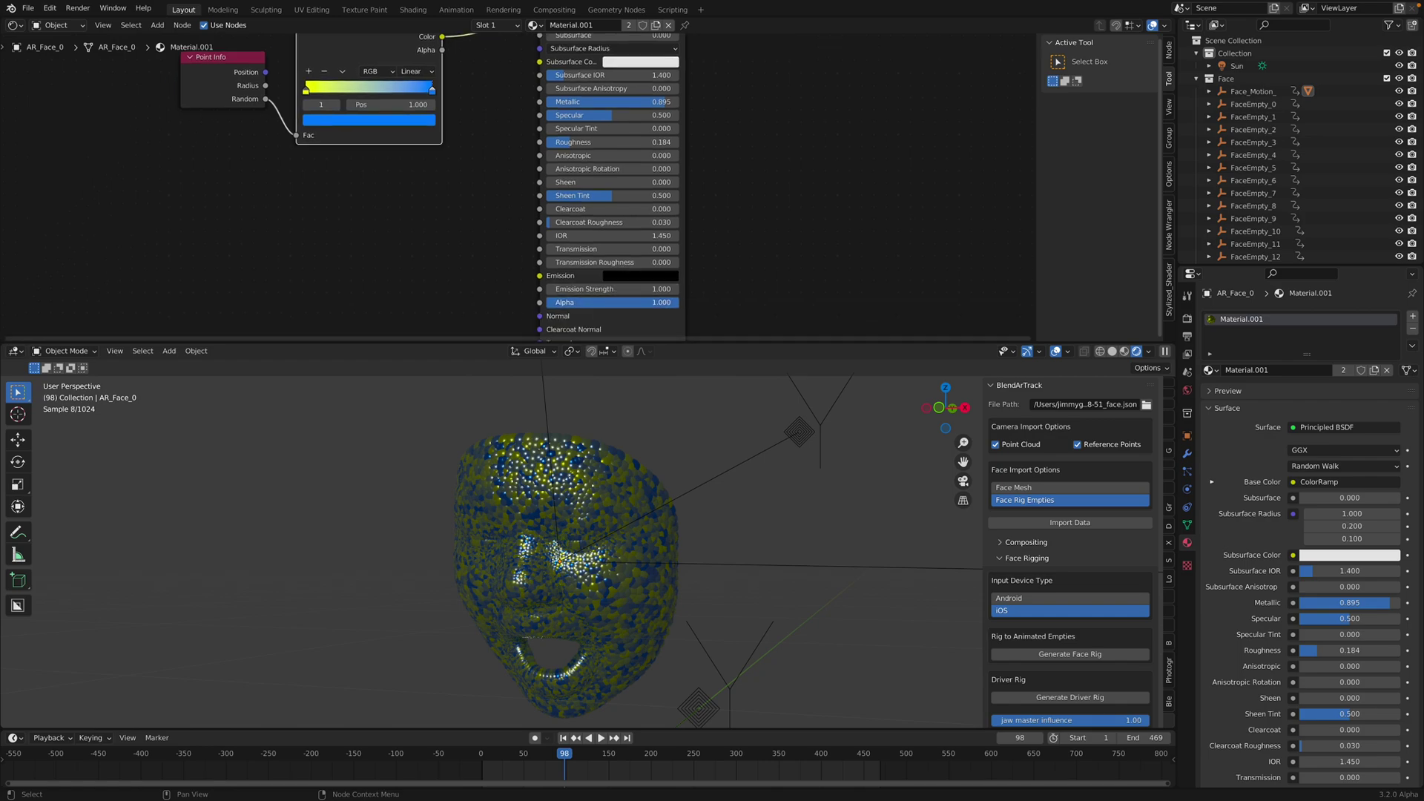
drag(604, 302, 519, 302)
key(BackSpace)
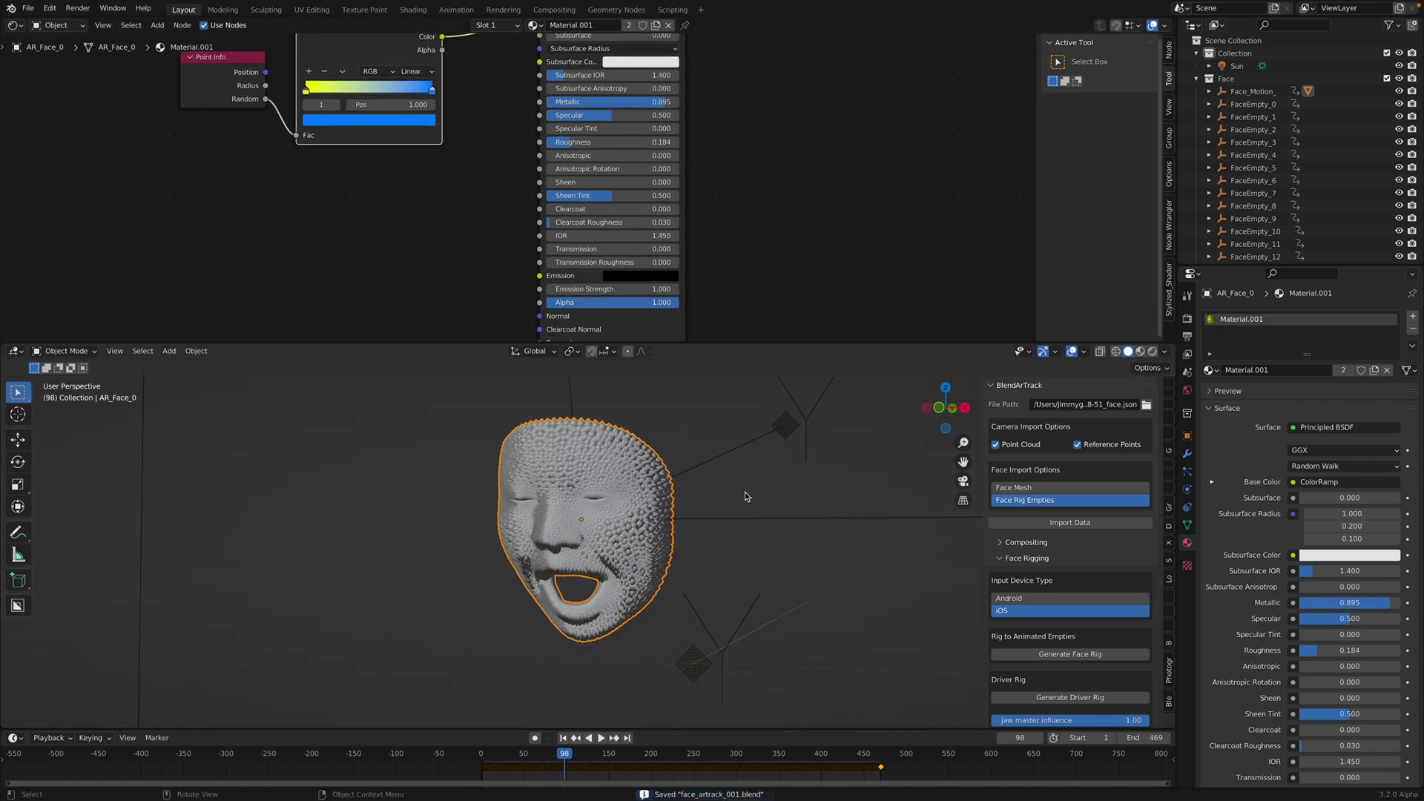
Enlarge the 3D viewport to see the whole face setup, select an empty on the forehead, and save the file
middle_drag(647, 543, 594, 466)
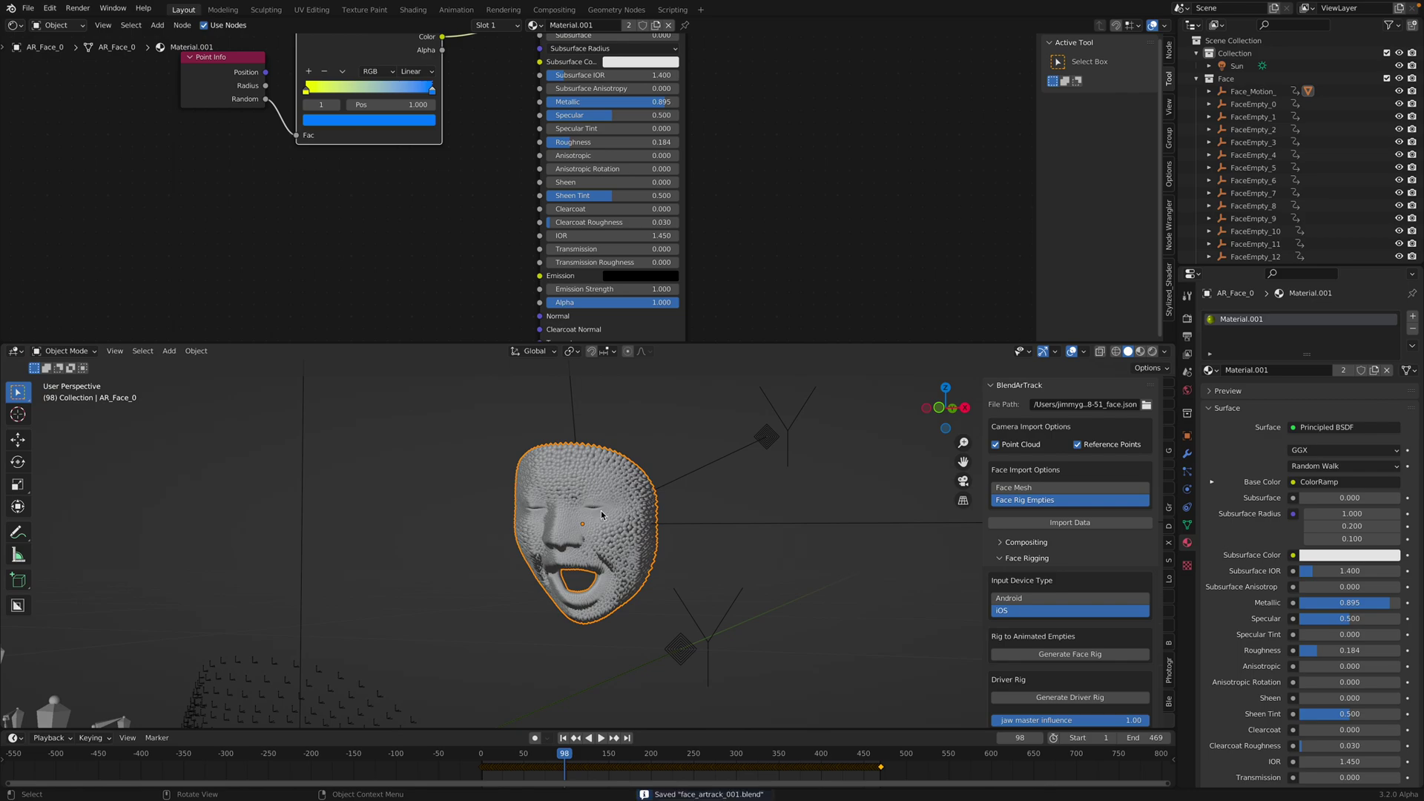
middle_drag(601, 514, 758, 466)
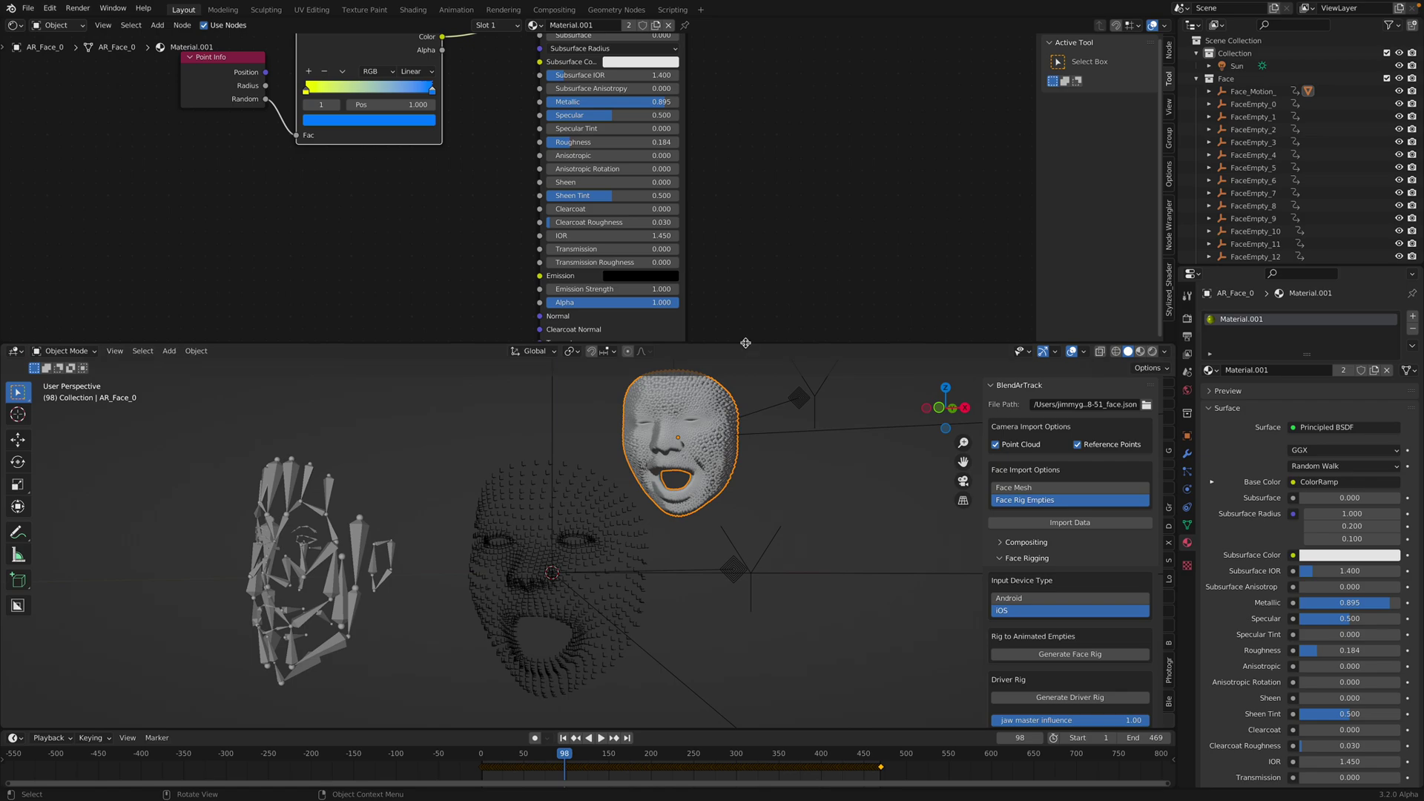
drag(747, 344, 747, 143)
scroll(710, 394, up, 2)
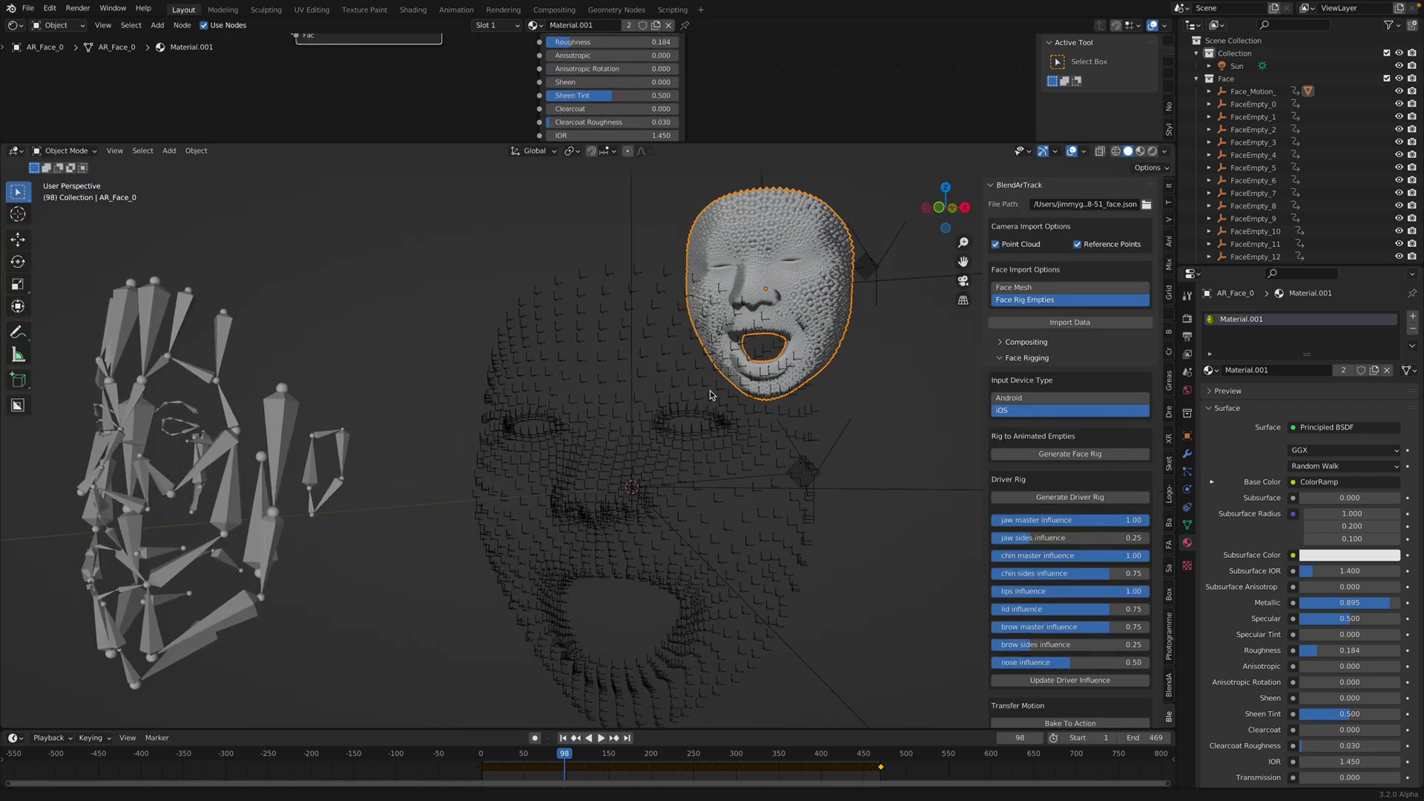
click(620, 357)
scroll(613, 347, down, 2)
key(ctrl+s)
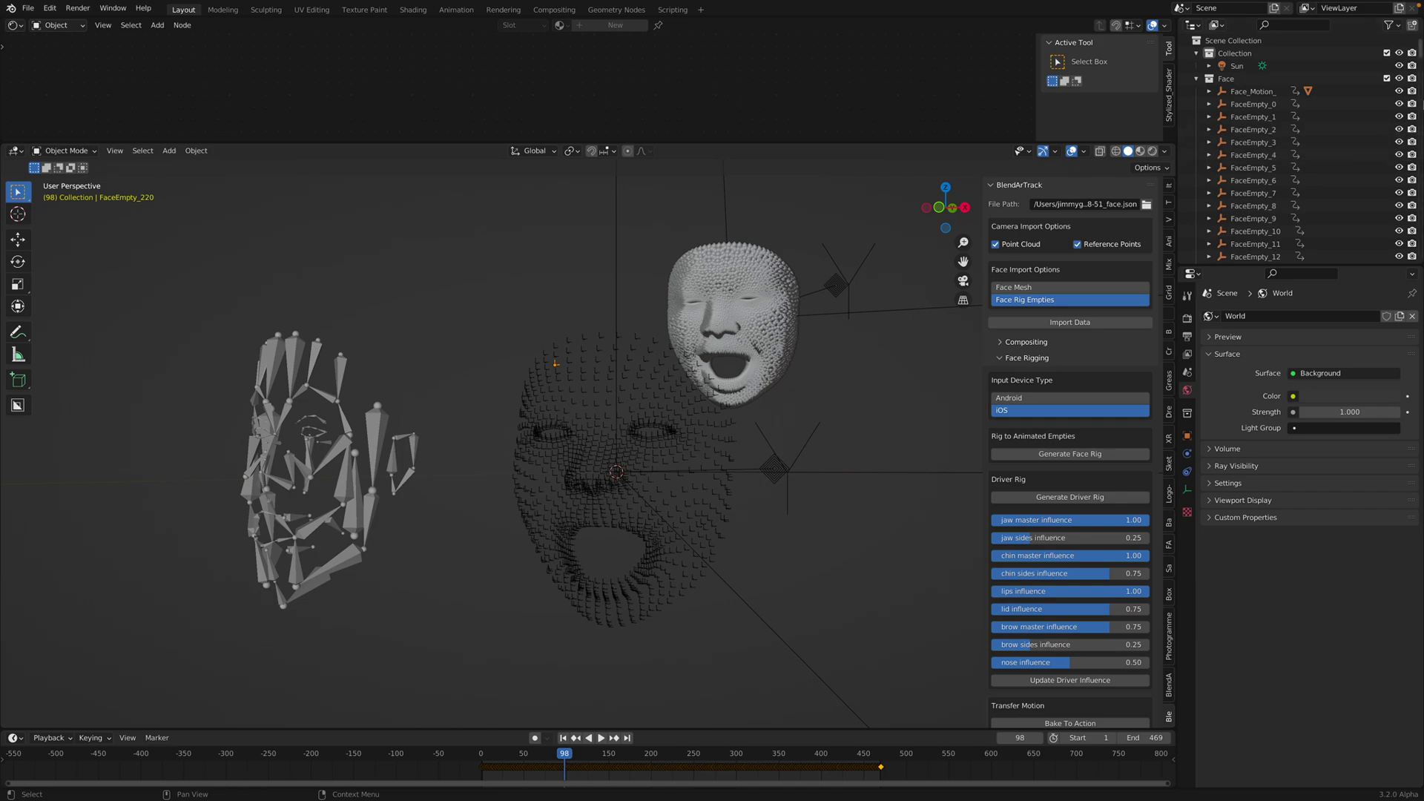
Move the timeline to frame 136, select the cgt_HeadController object, and save the file
drag(1421, 55, 1423, 286)
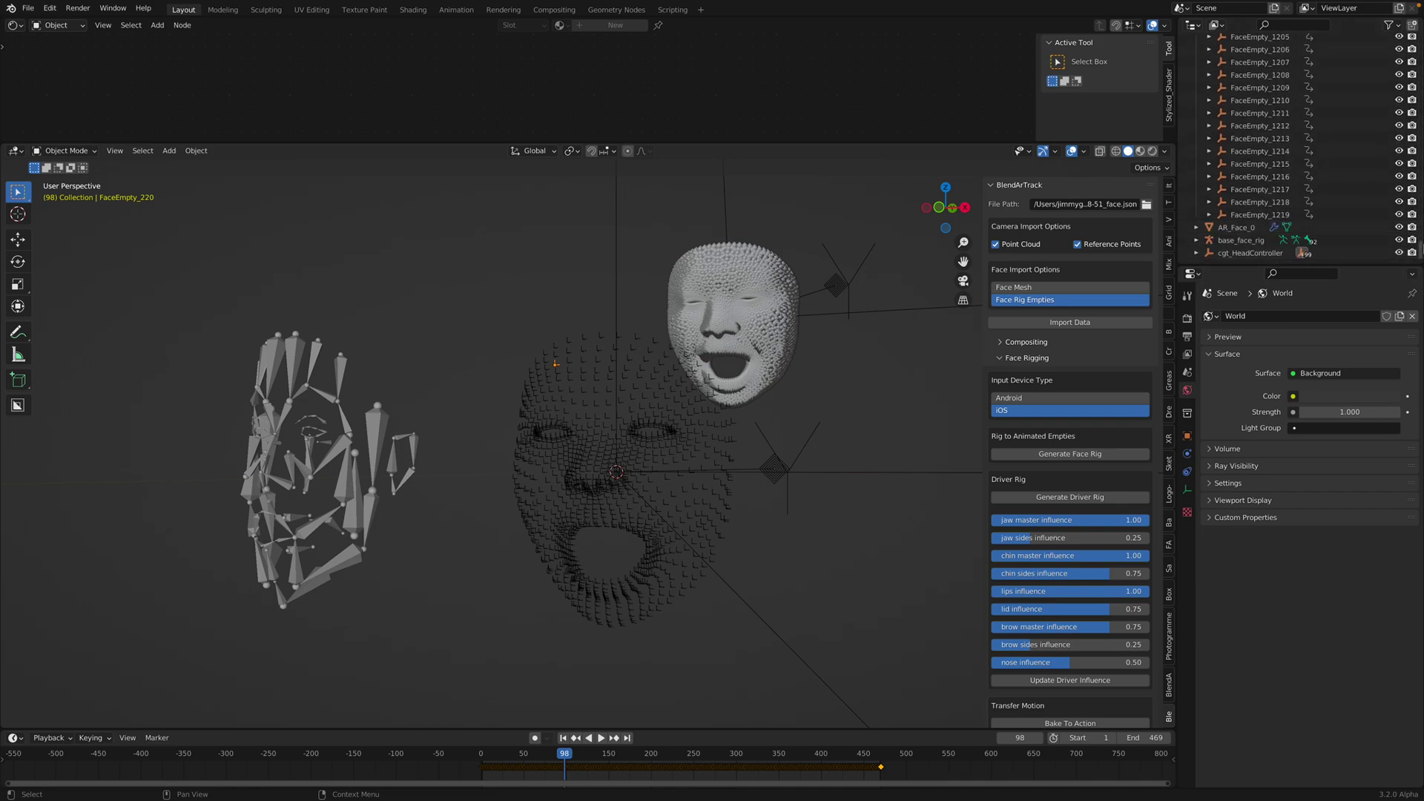
drag(1422, 250, 1419, 43)
middle_drag(746, 334, 701, 447)
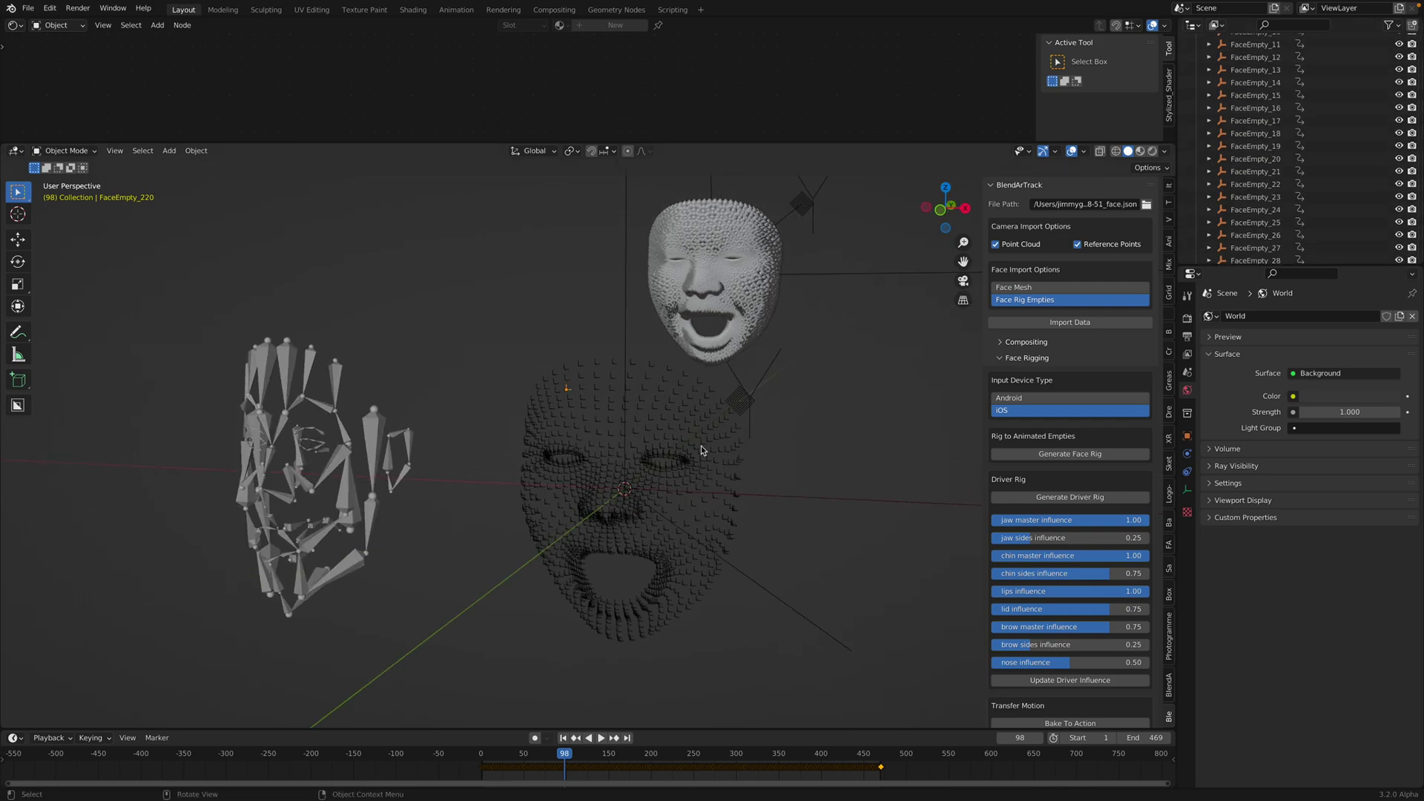
drag(640, 754, 597, 753)
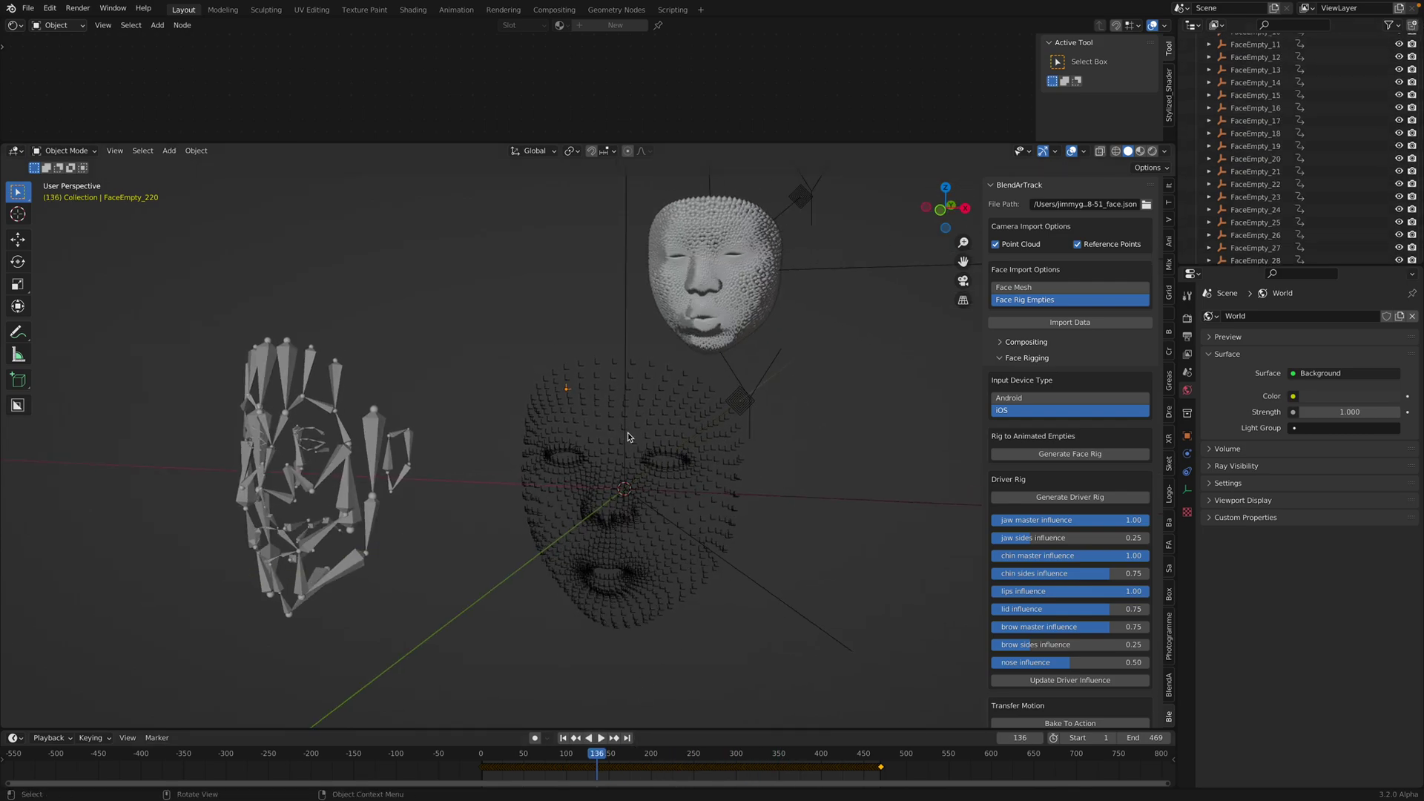
click(635, 432)
middle_drag(384, 408, 431, 413)
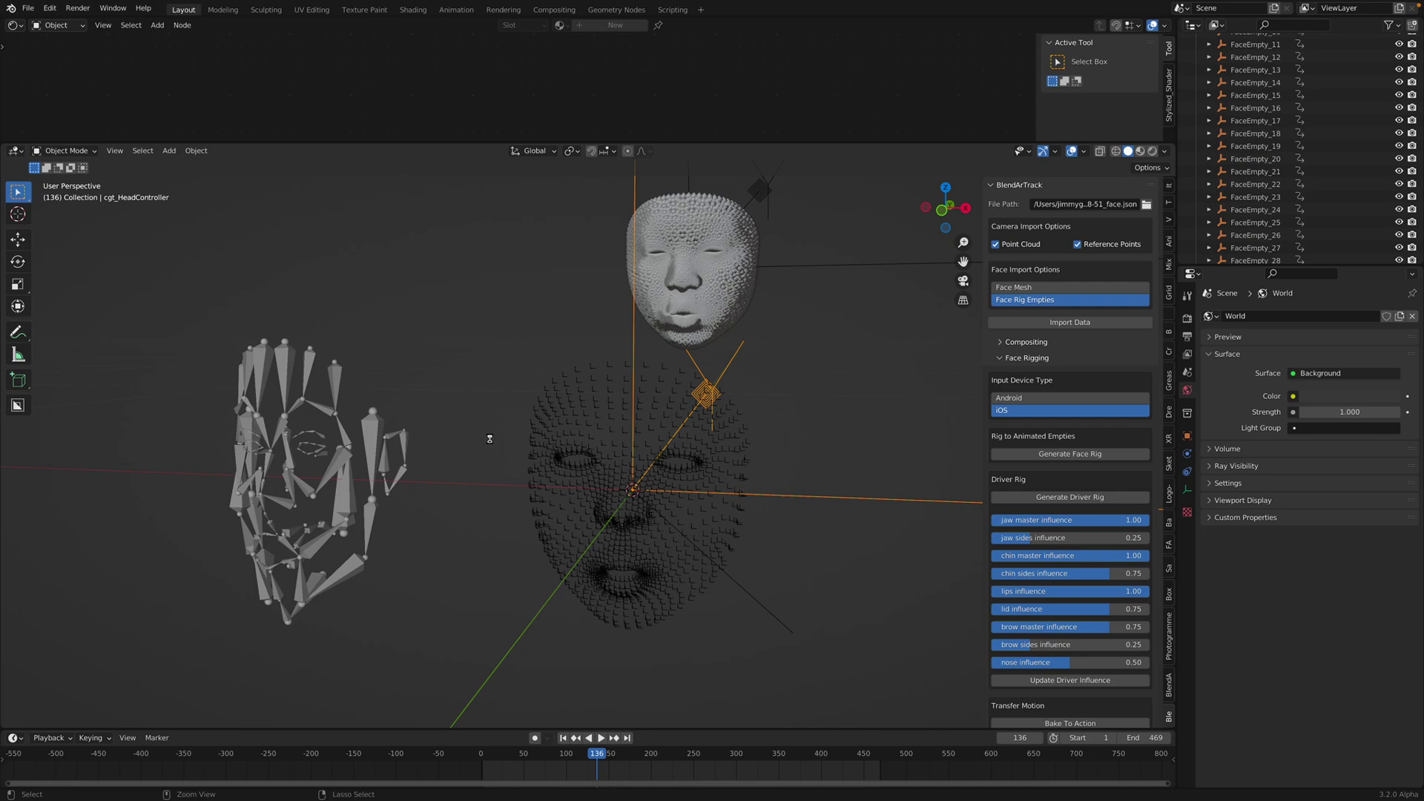
shift+middle_drag(535, 478, 529, 444)
key(ctrl+s)
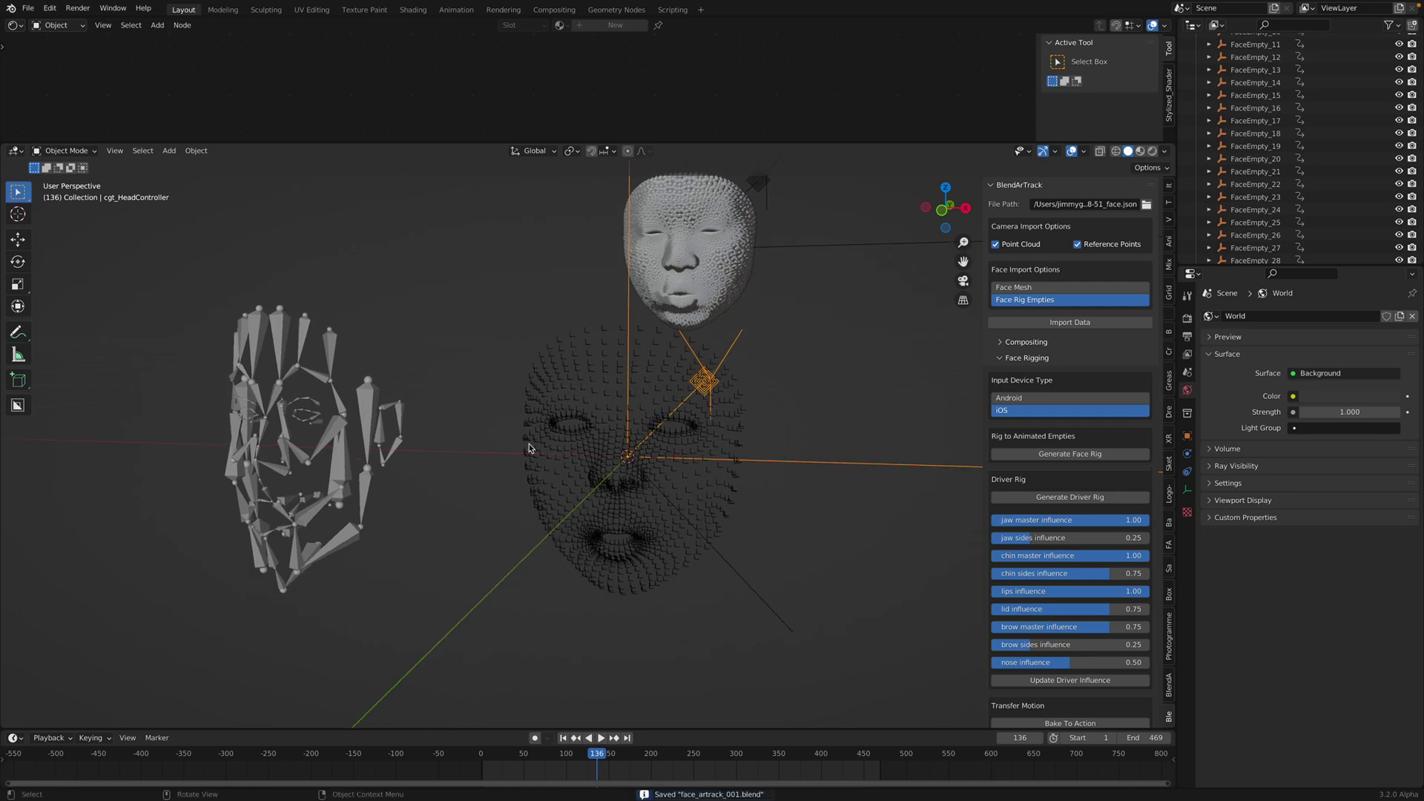
Select the base face rig, generate its driver rig, and play the animation up to frame 176
click(373, 417)
click(357, 392)
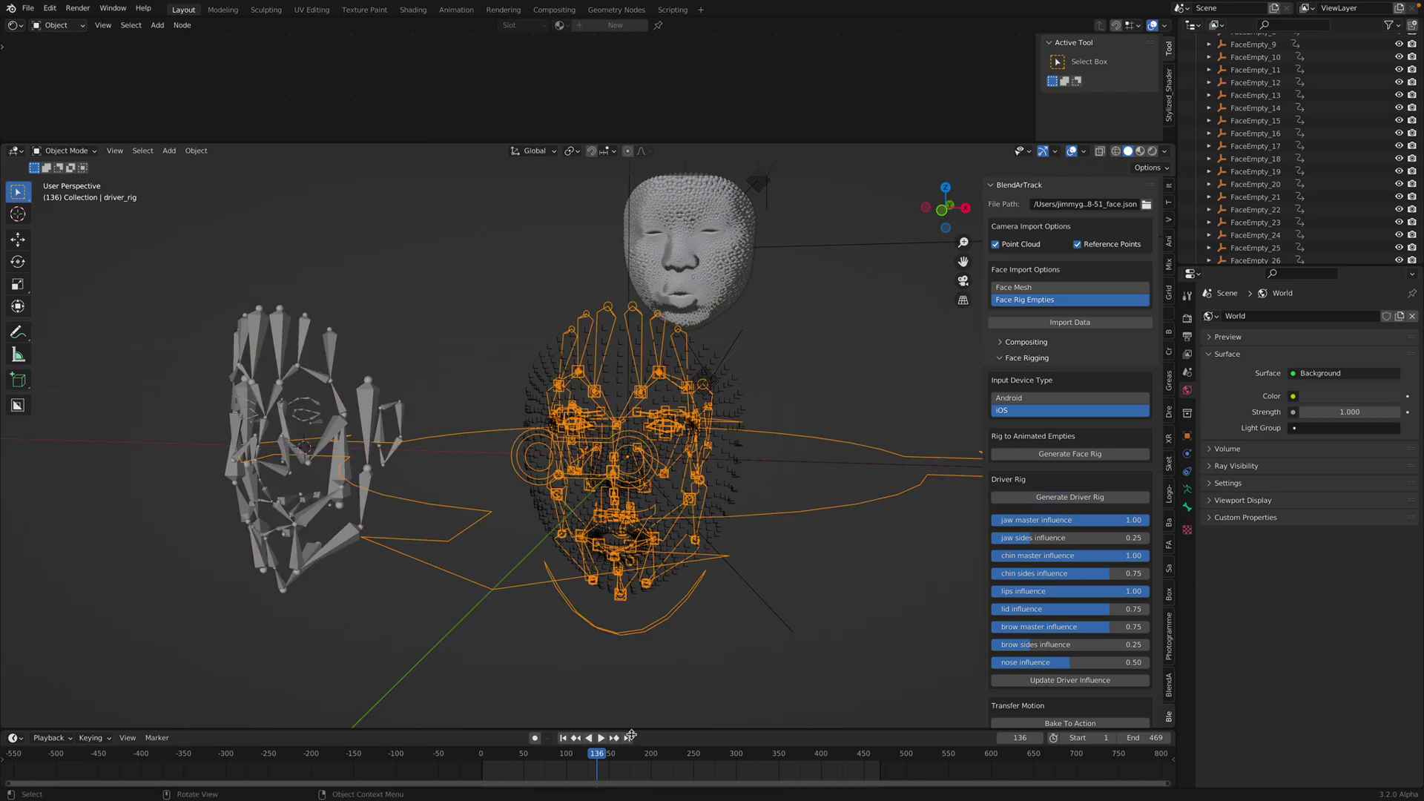
key(space)
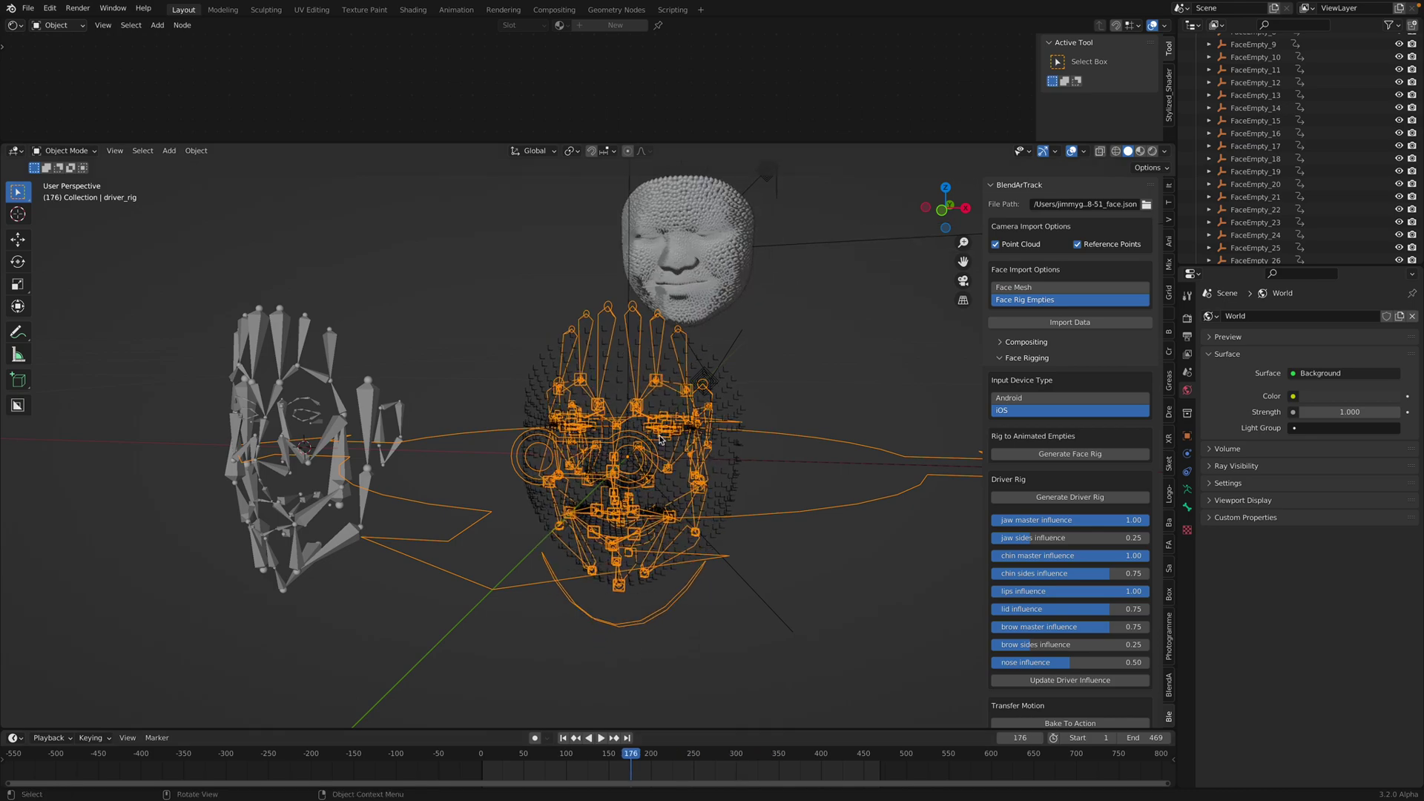
click(802, 434)
click(802, 437)
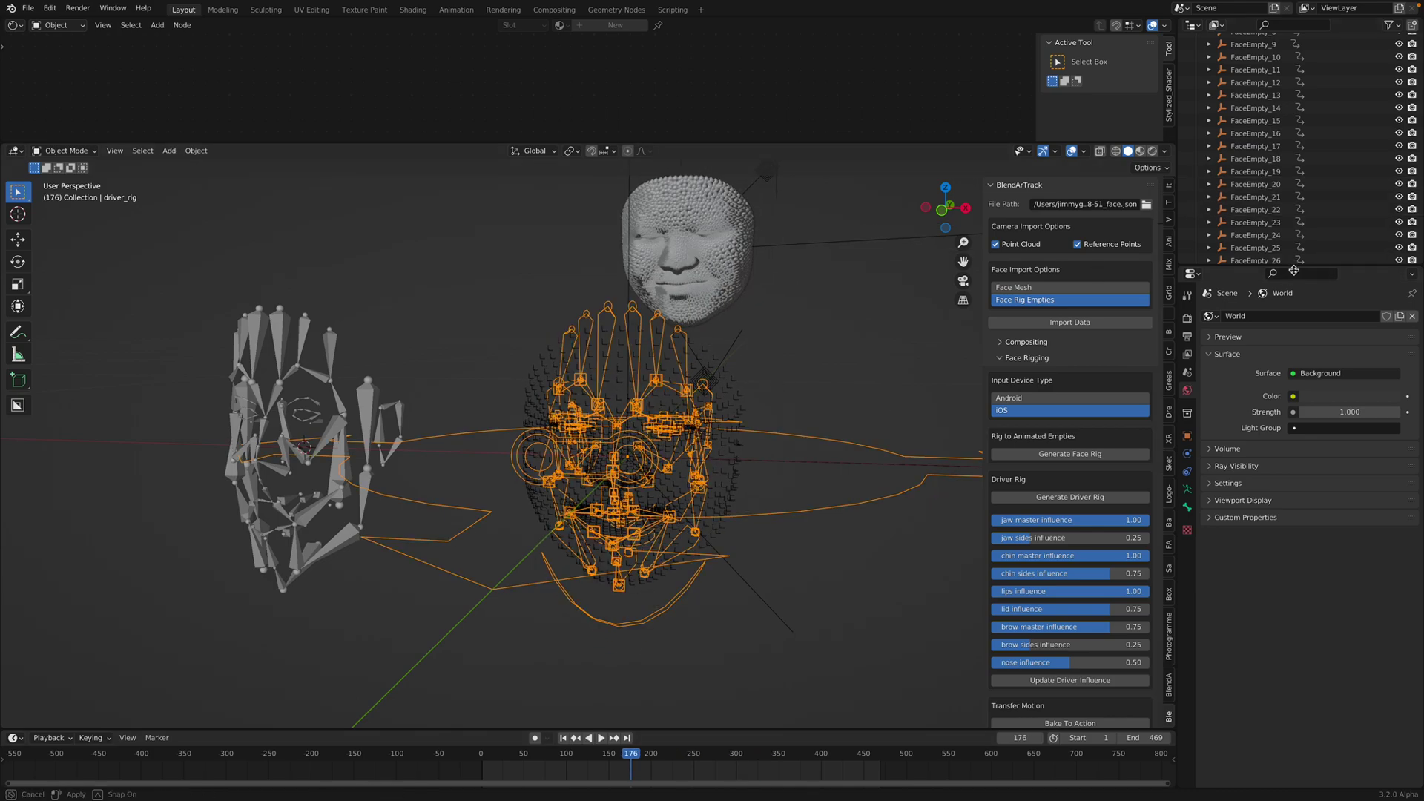
Enlarge the Outliner and display the transform values of driver_rig in the 3D viewport
drag(1293, 266, 1270, 318)
middle_drag(830, 424, 795, 428)
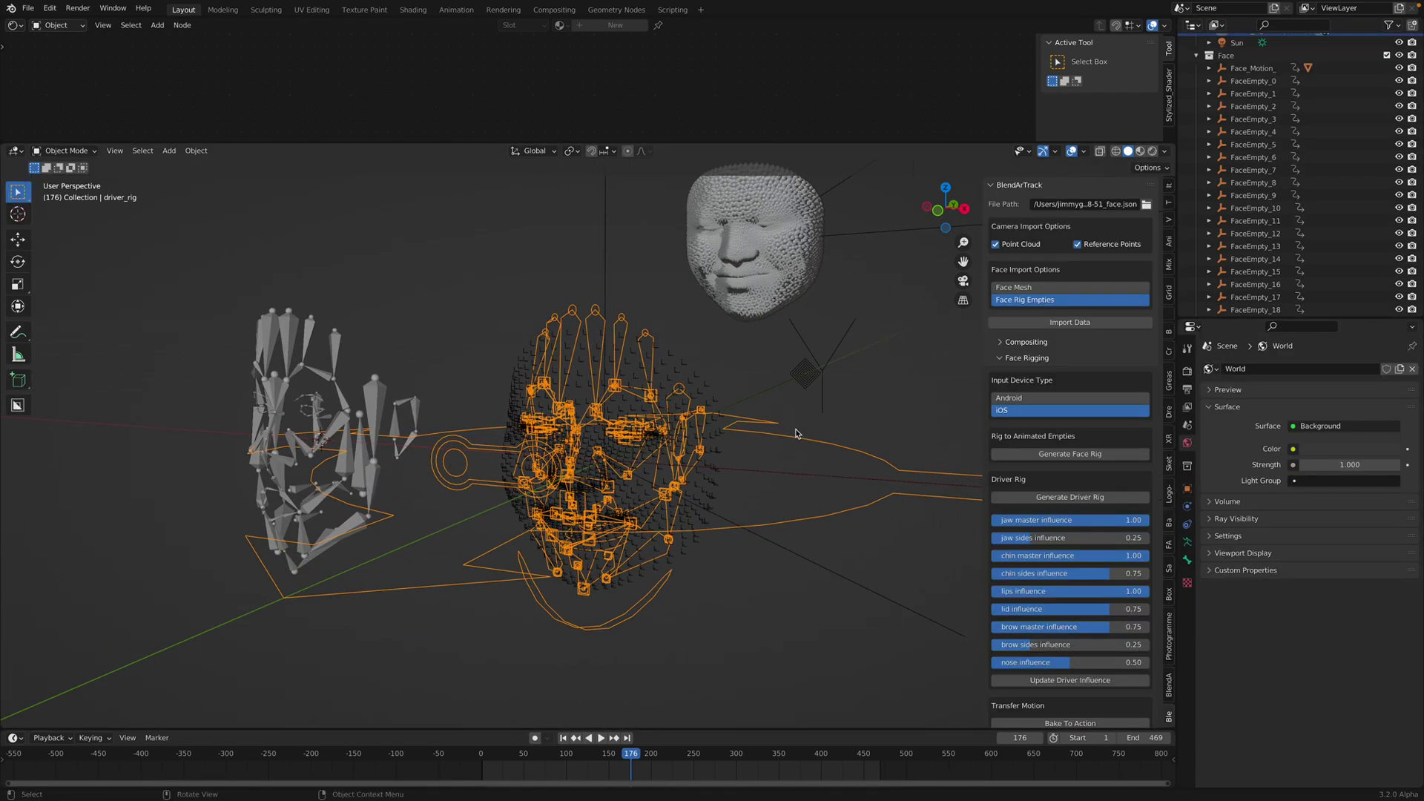
click(1170, 187)
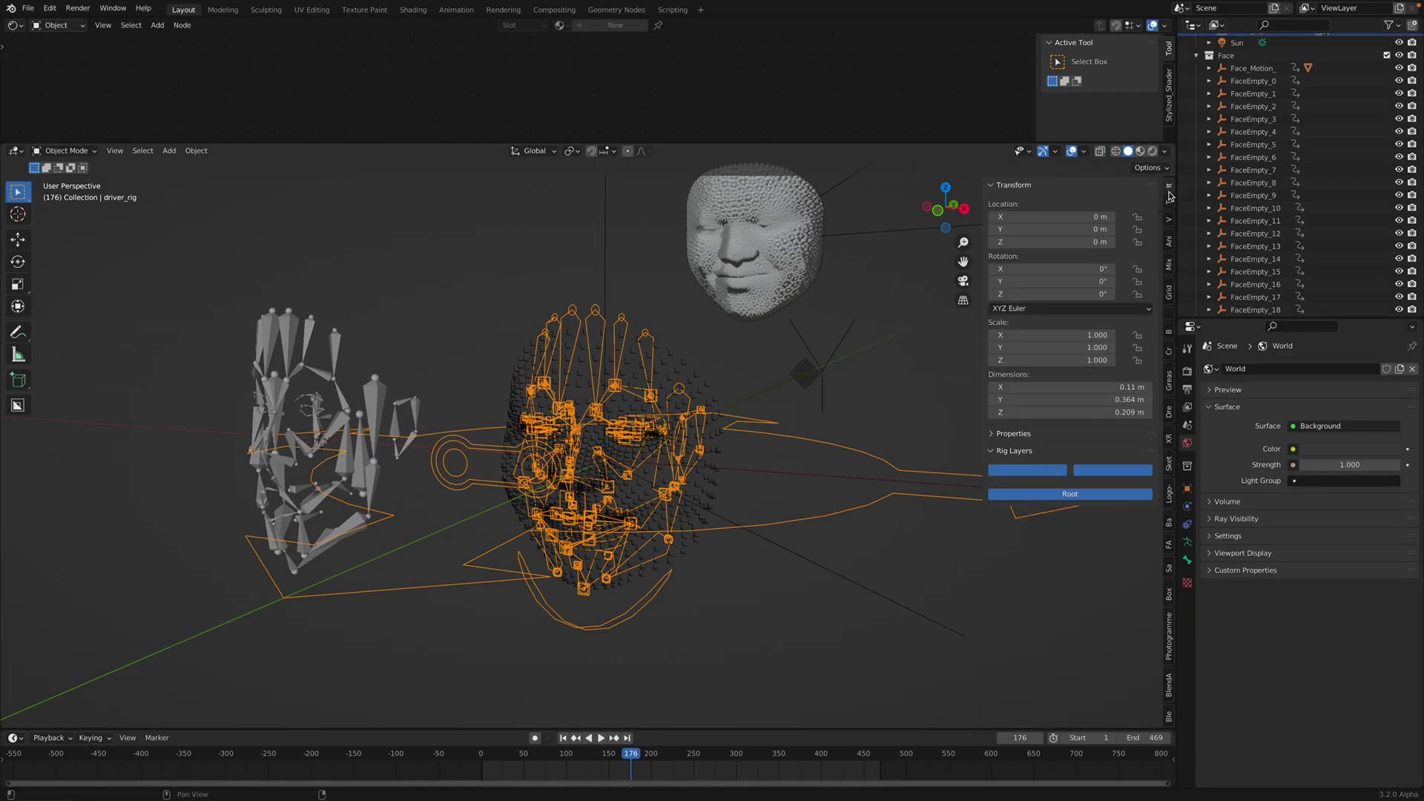
Try moving and rotating driver_rig freely
key(g)
right_click(718, 476)
middle_drag(718, 476, 742, 479)
key(g)
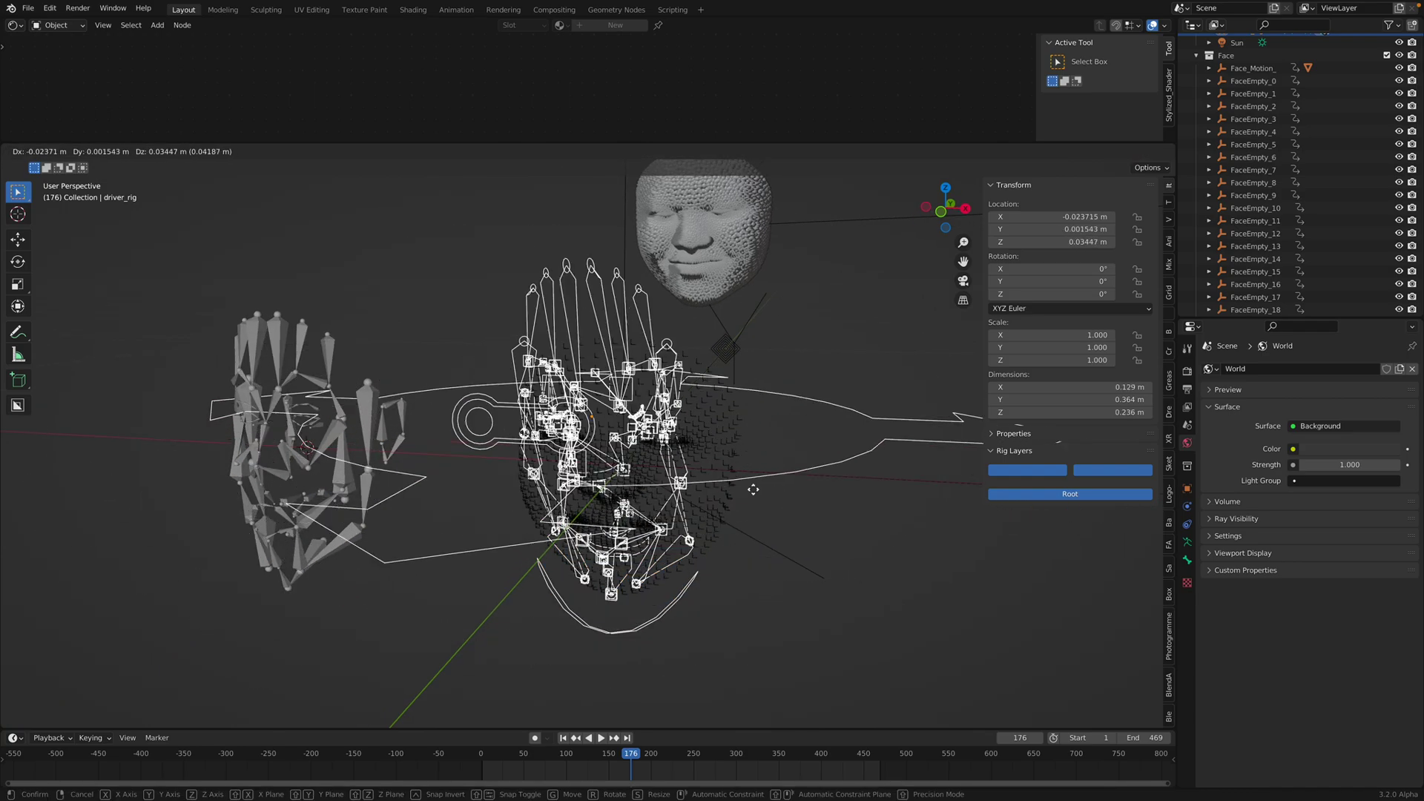
key(Escape)
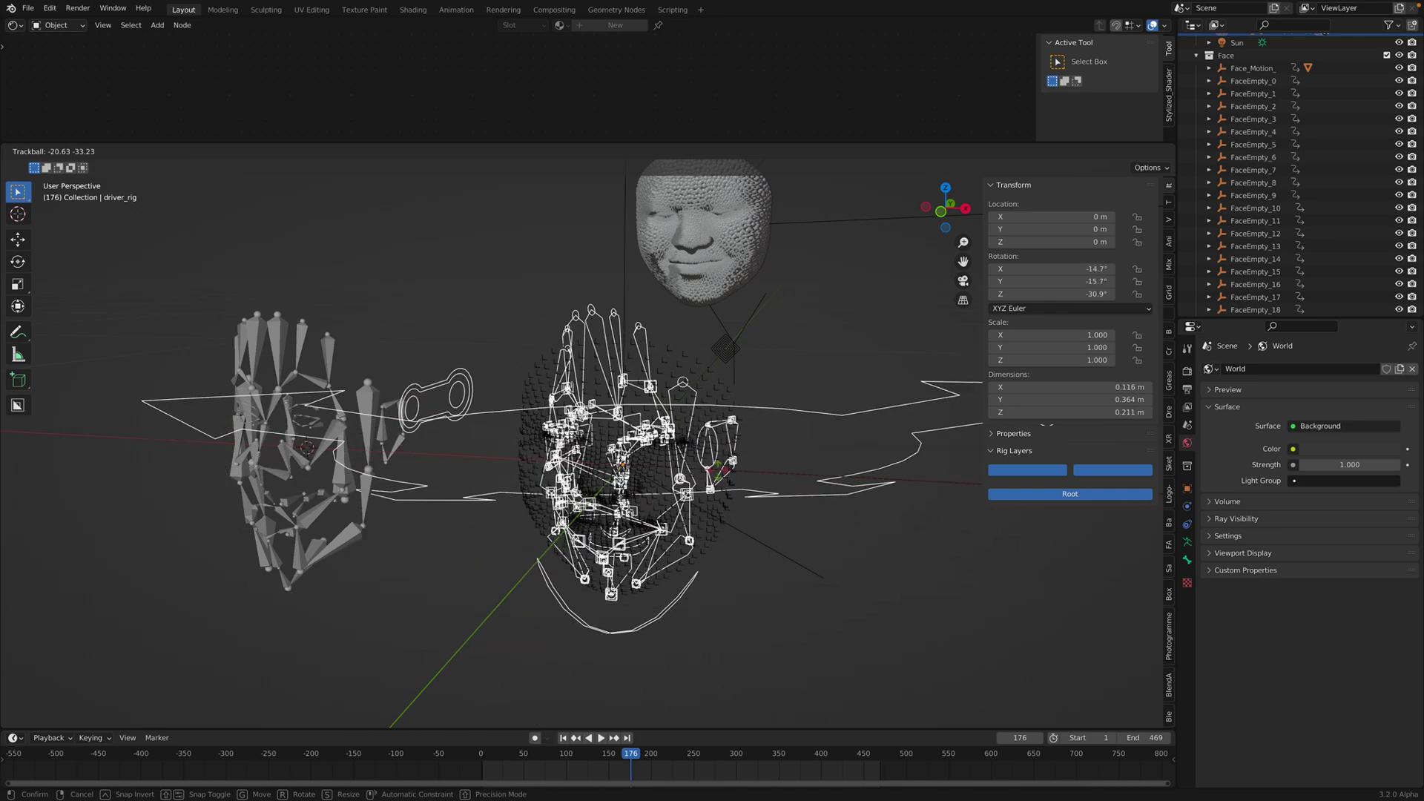
right_click(801, 436)
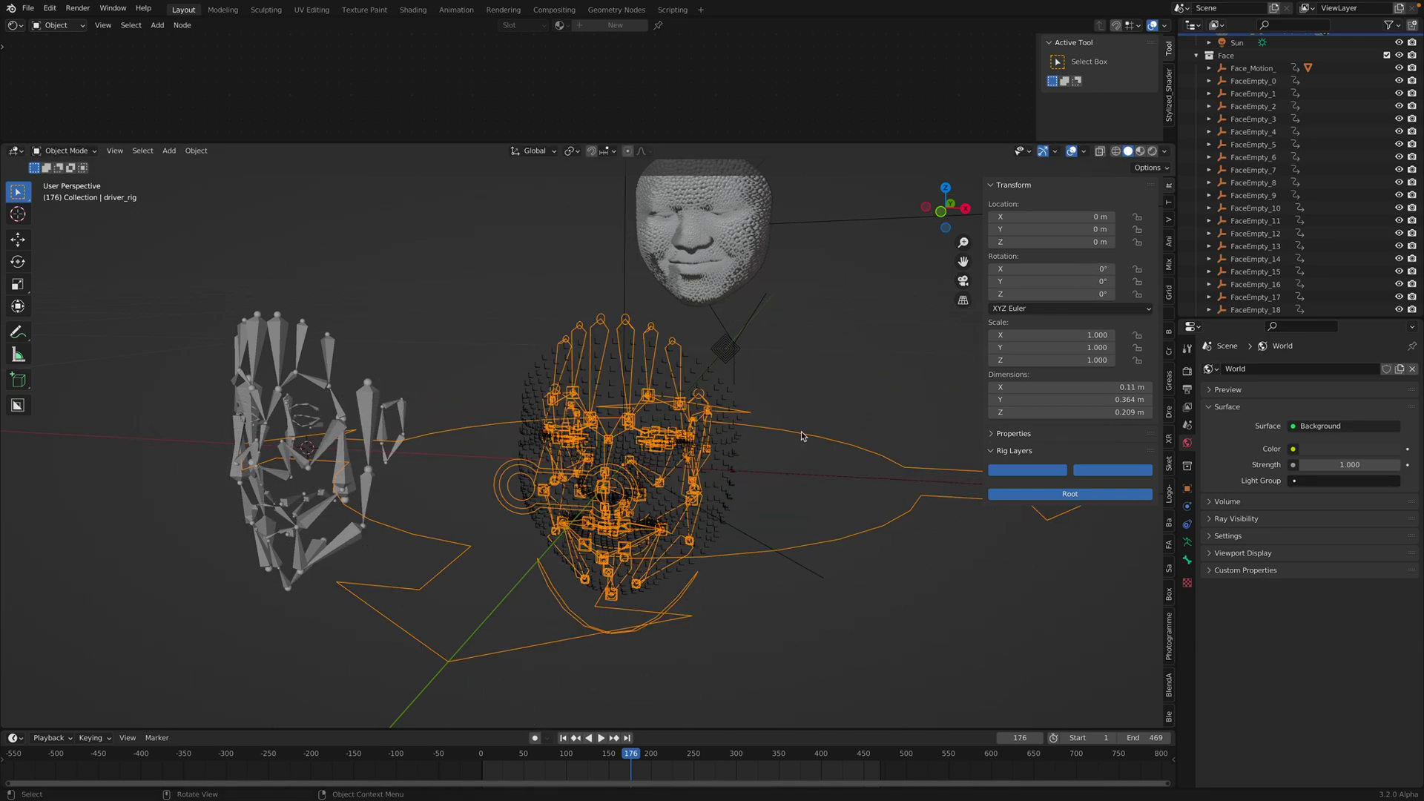
Select base_face_rig and examine its bones beside the driver rig from several angles
click(785, 469)
middle_drag(785, 469, 806, 457)
click(199, 448)
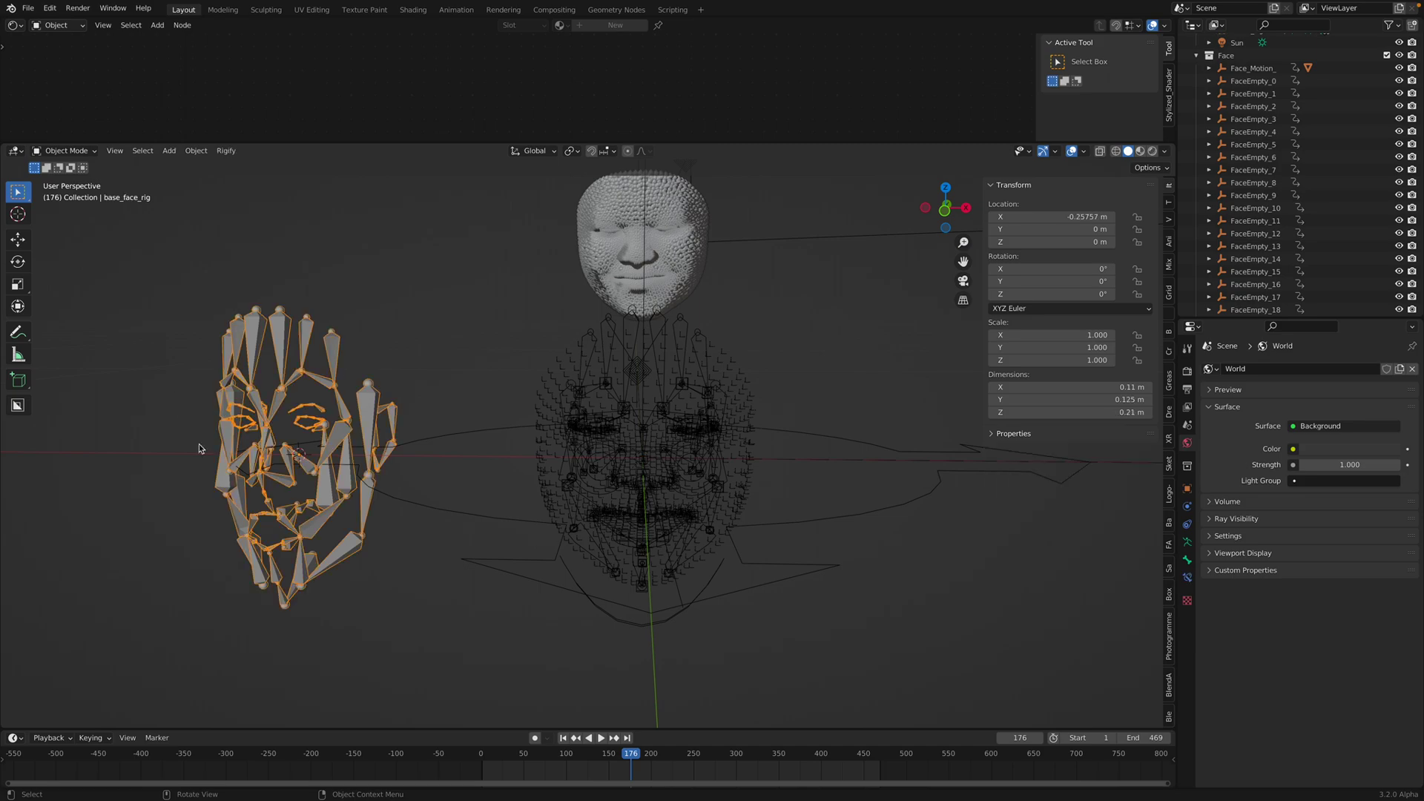
middle_drag(312, 323, 375, 501)
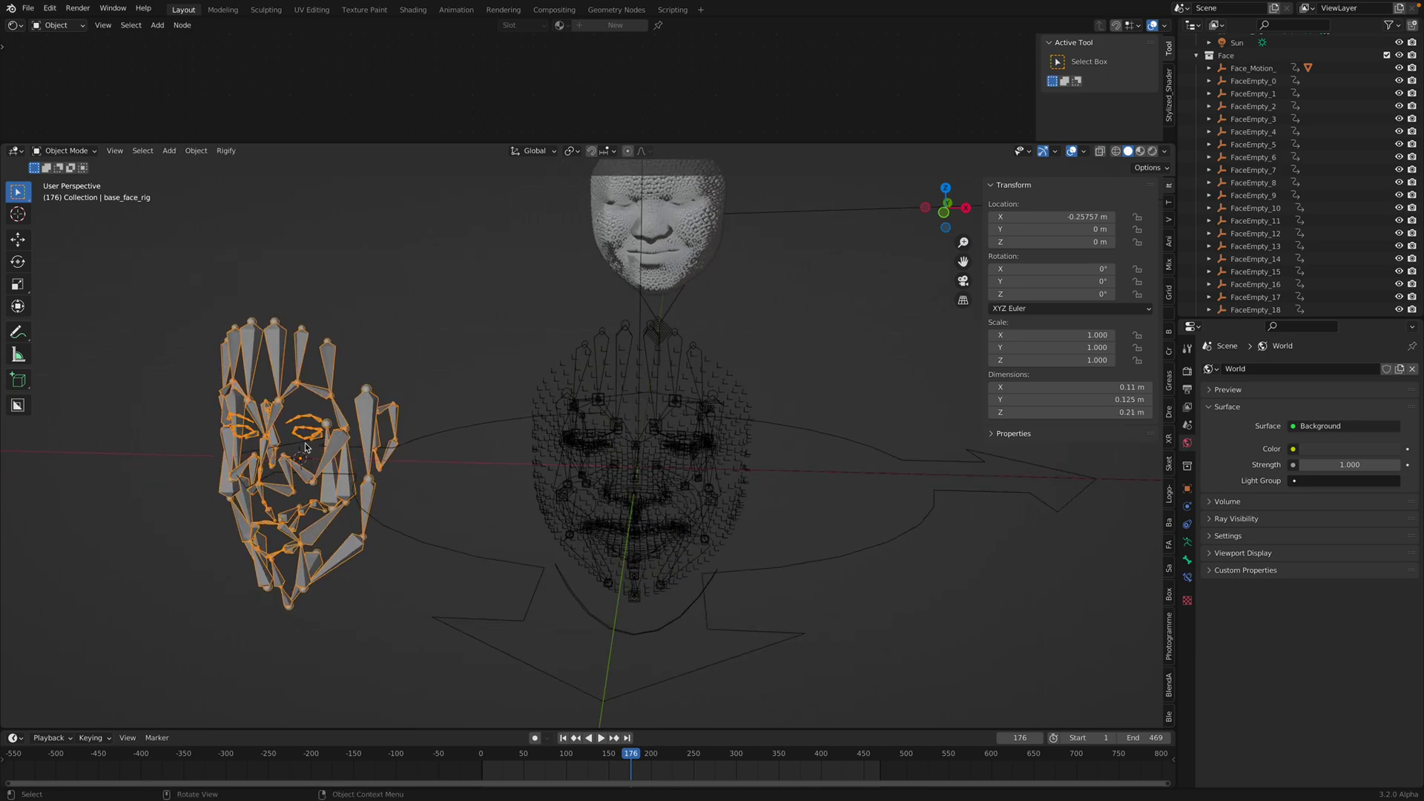
middle_drag(305, 448, 340, 382)
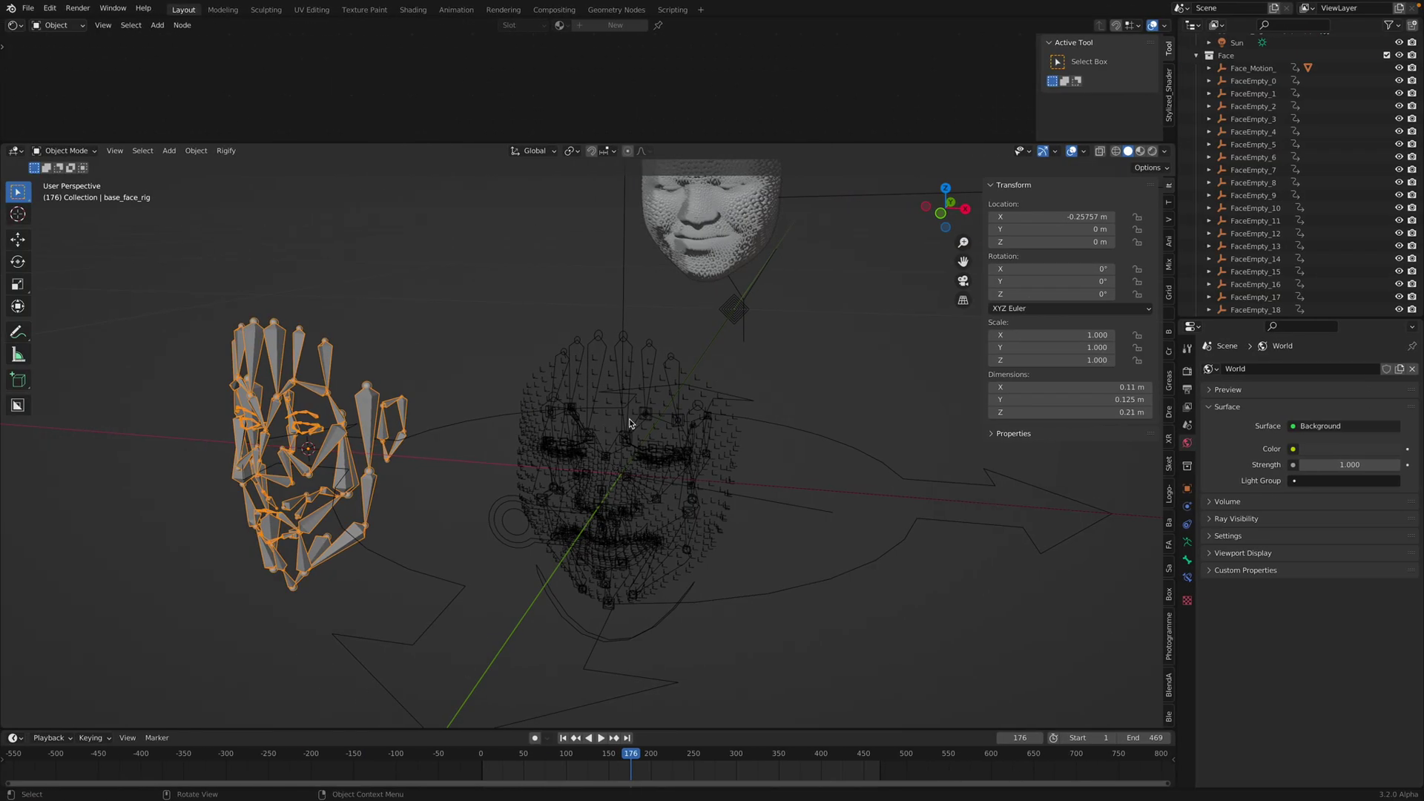
Hide the Face collection of empties, stop the animation at frame 201, and save the file
drag(767, 757, 607, 757)
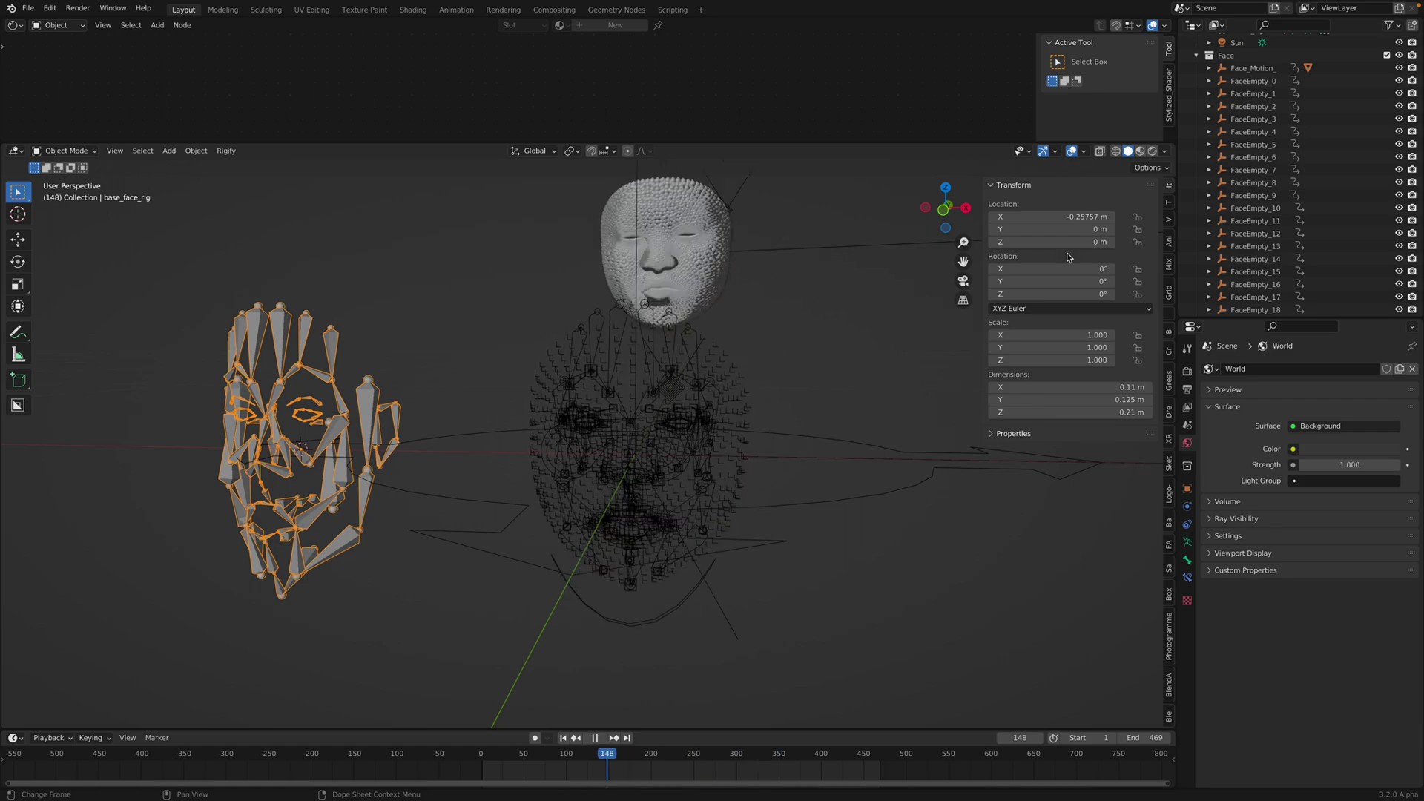
scroll(1382, 82, up, 1)
middle_drag(854, 371, 605, 718)
mouse_move(655, 757)
mouse_down()
mouse_move(754, 756)
mouse_move(653, 757)
mouse_up()
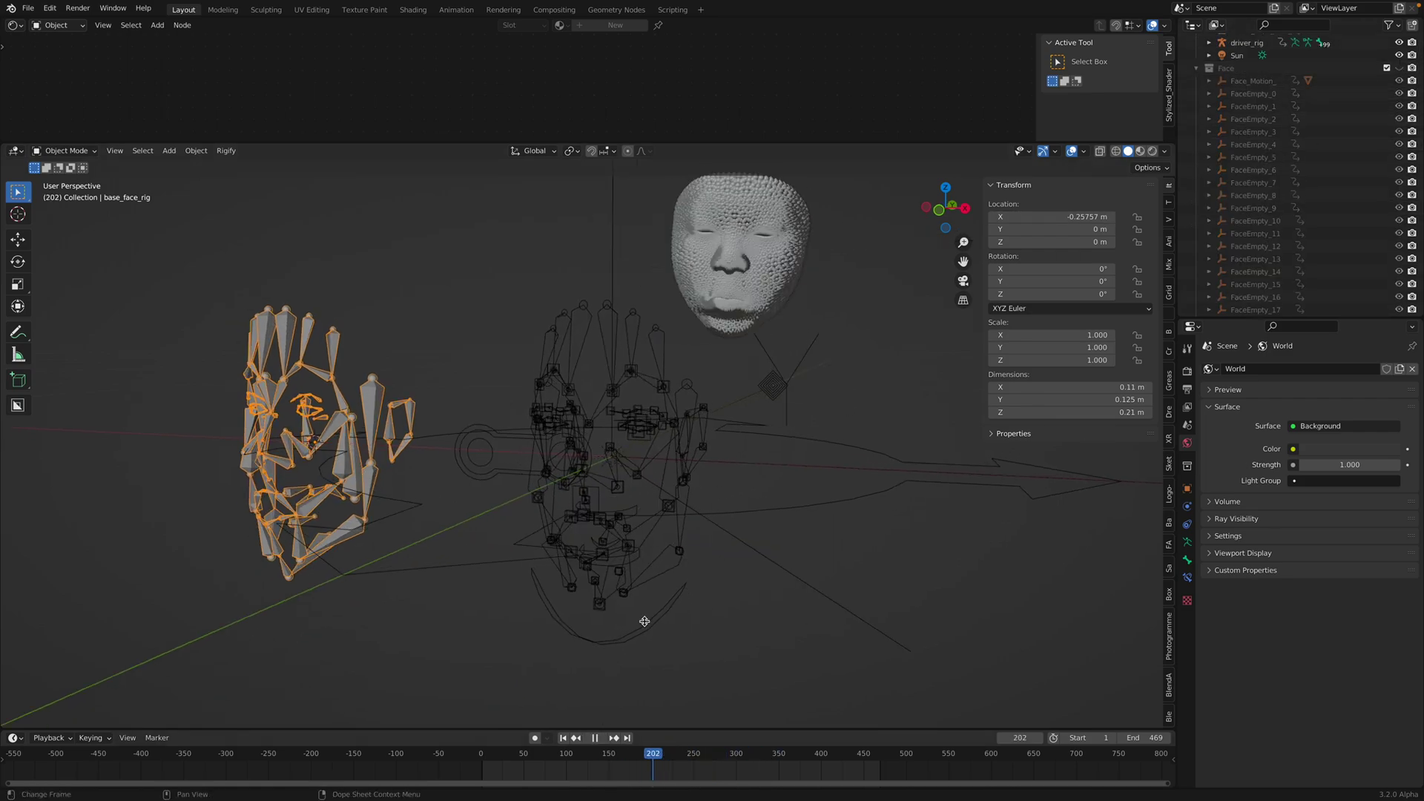
middle_drag(668, 609, 466, 378)
key(ctrl+s)
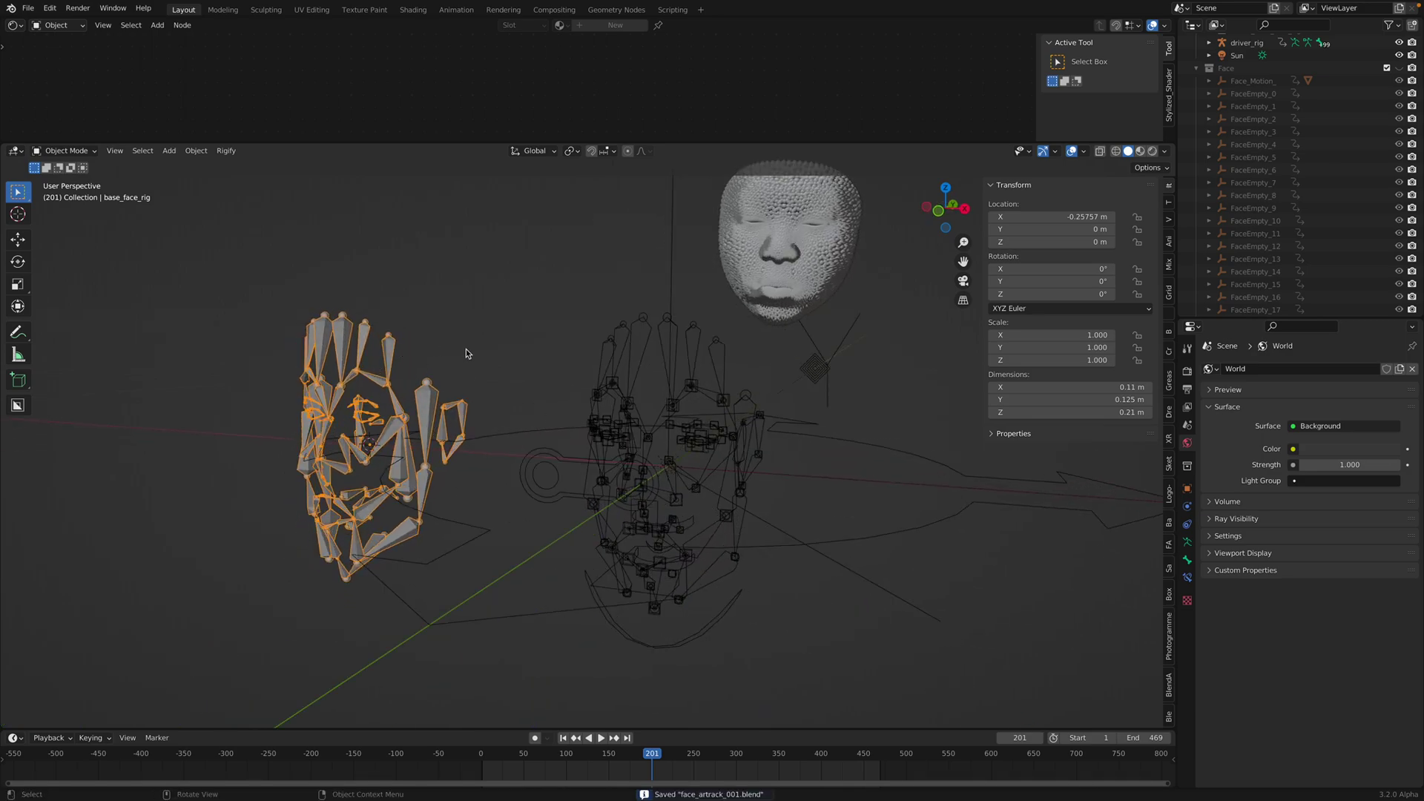
Deselect and reselect base_face_rig, and inspect its facial bones from the front and side
click(467, 353)
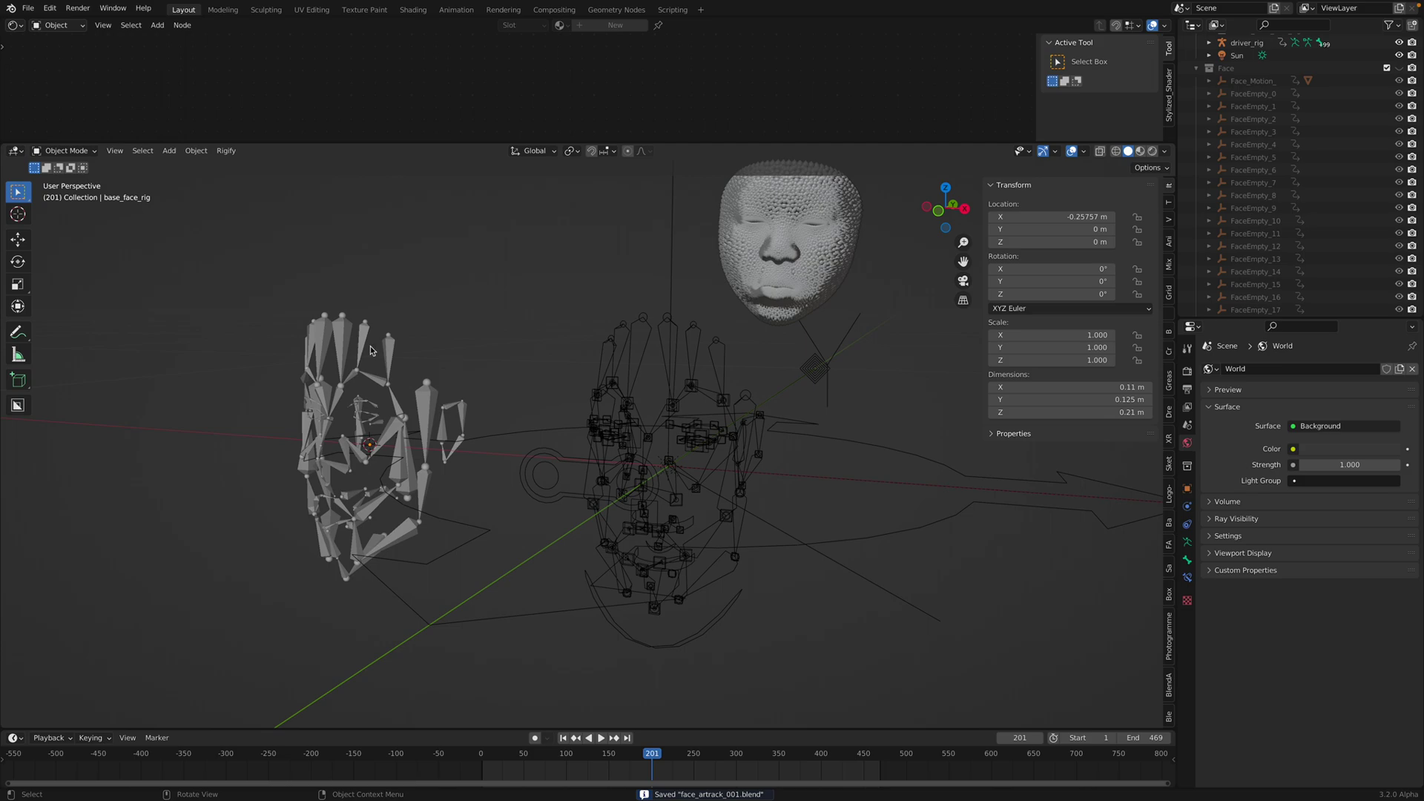
click(392, 359)
mouse_move(392, 359)
middle_down()
mouse_move(407, 357)
mouse_move(395, 362)
middle_up()
click(393, 375)
click(396, 362)
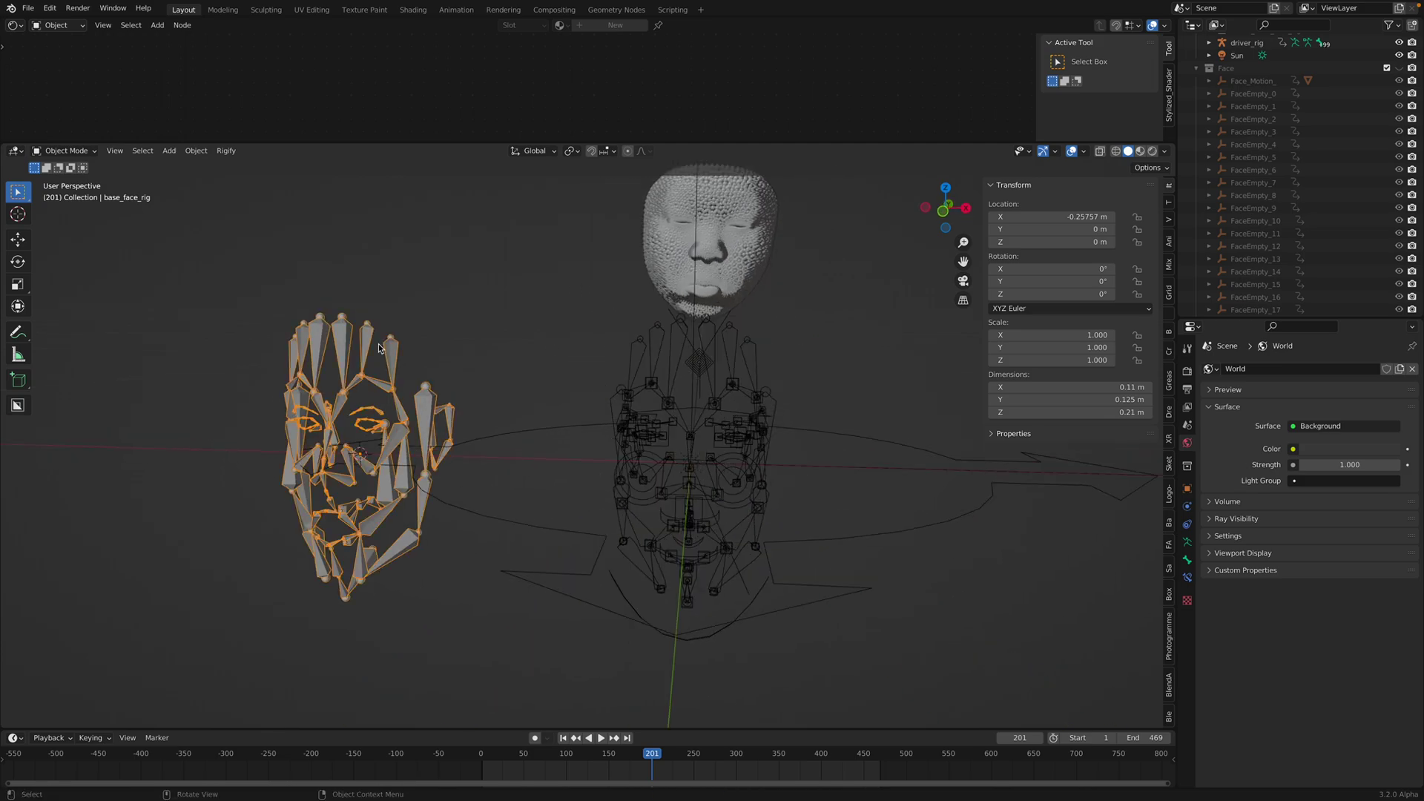
middle_drag(382, 439, 463, 430)
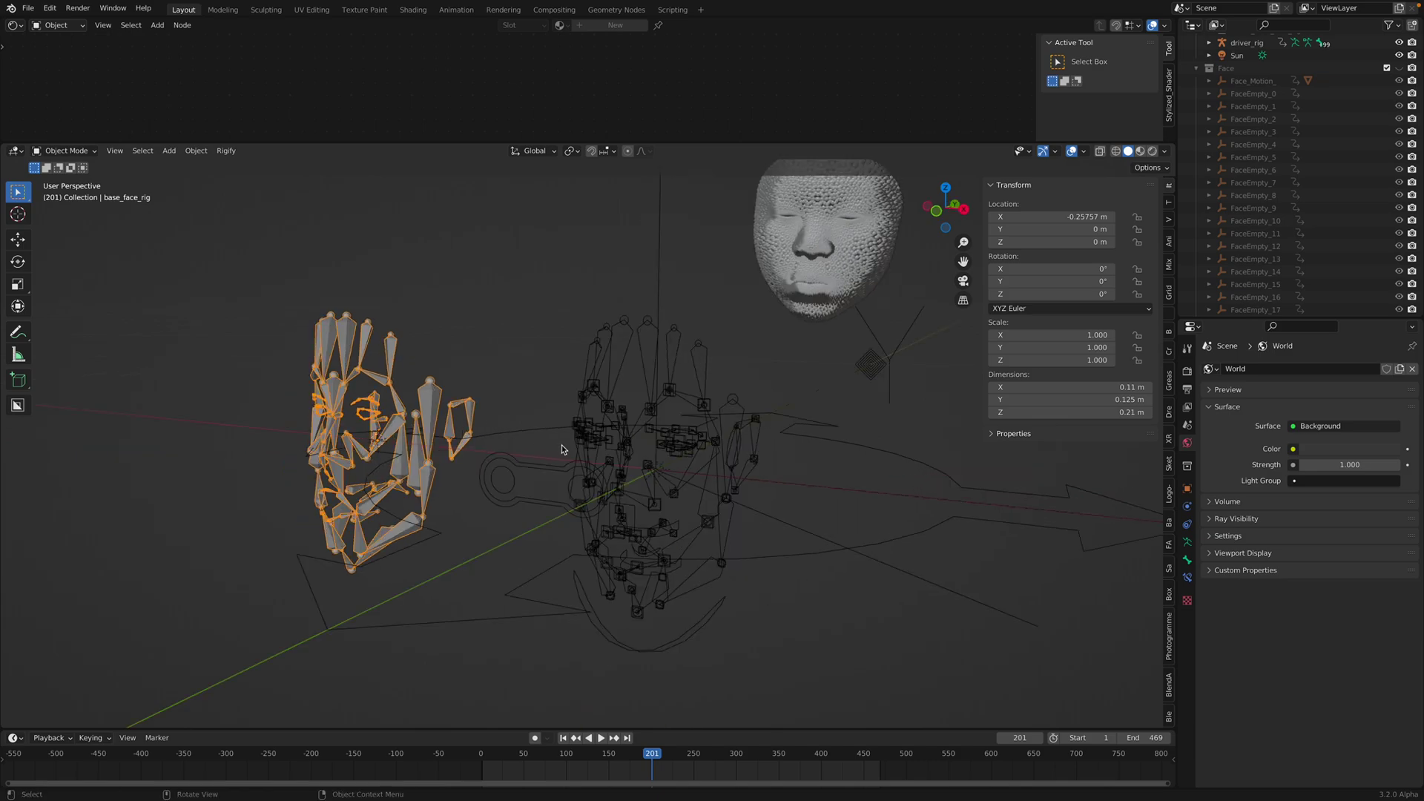
Select driver_rig and save the file
middle_drag(562, 450, 852, 405)
click(577, 296)
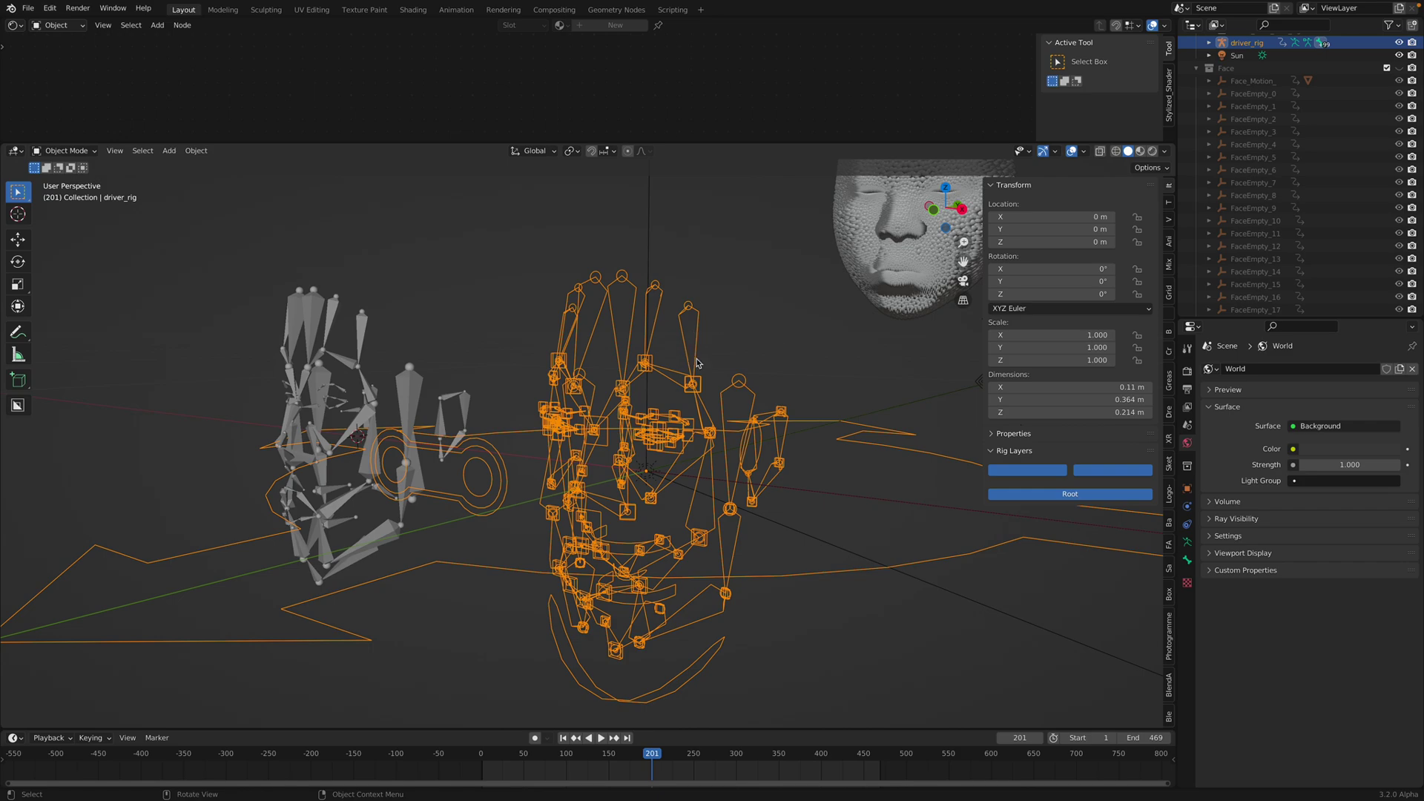
middle_drag(697, 364, 721, 407)
key(ctrl+s)
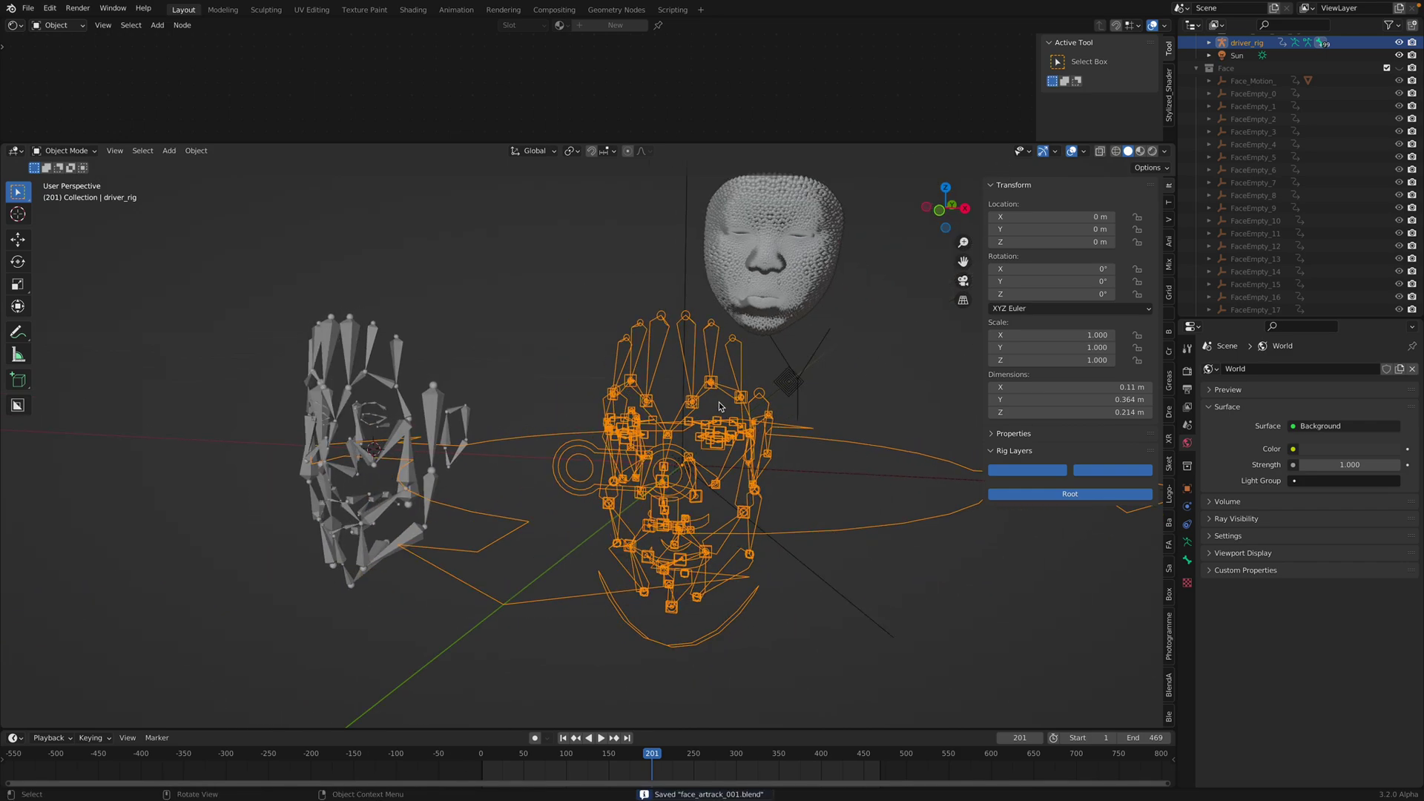
Open the recent file that has the Points to Volume setup on AR_Face_0, and play its animation
key(ctrl+Left)
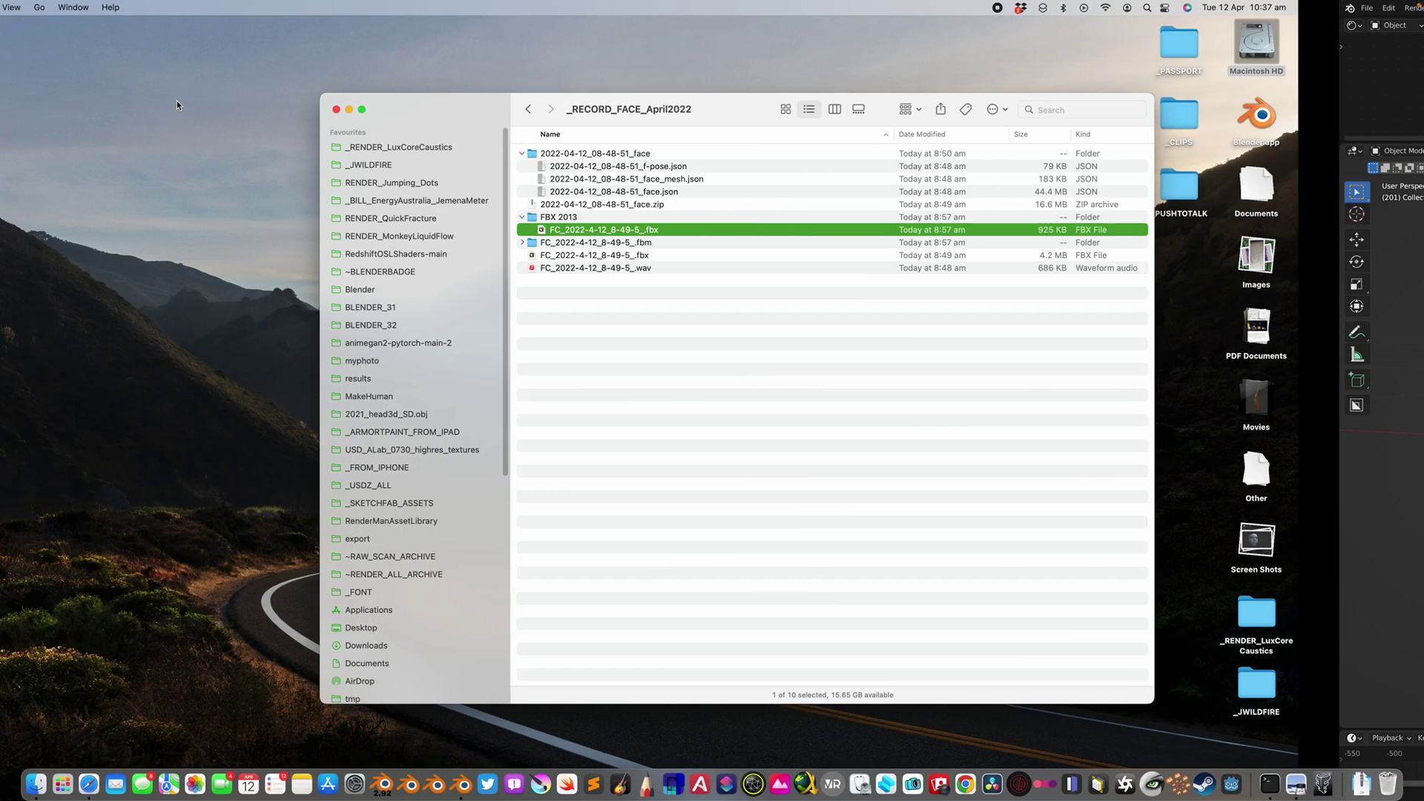
key(ctrl+Right)
click(28, 7)
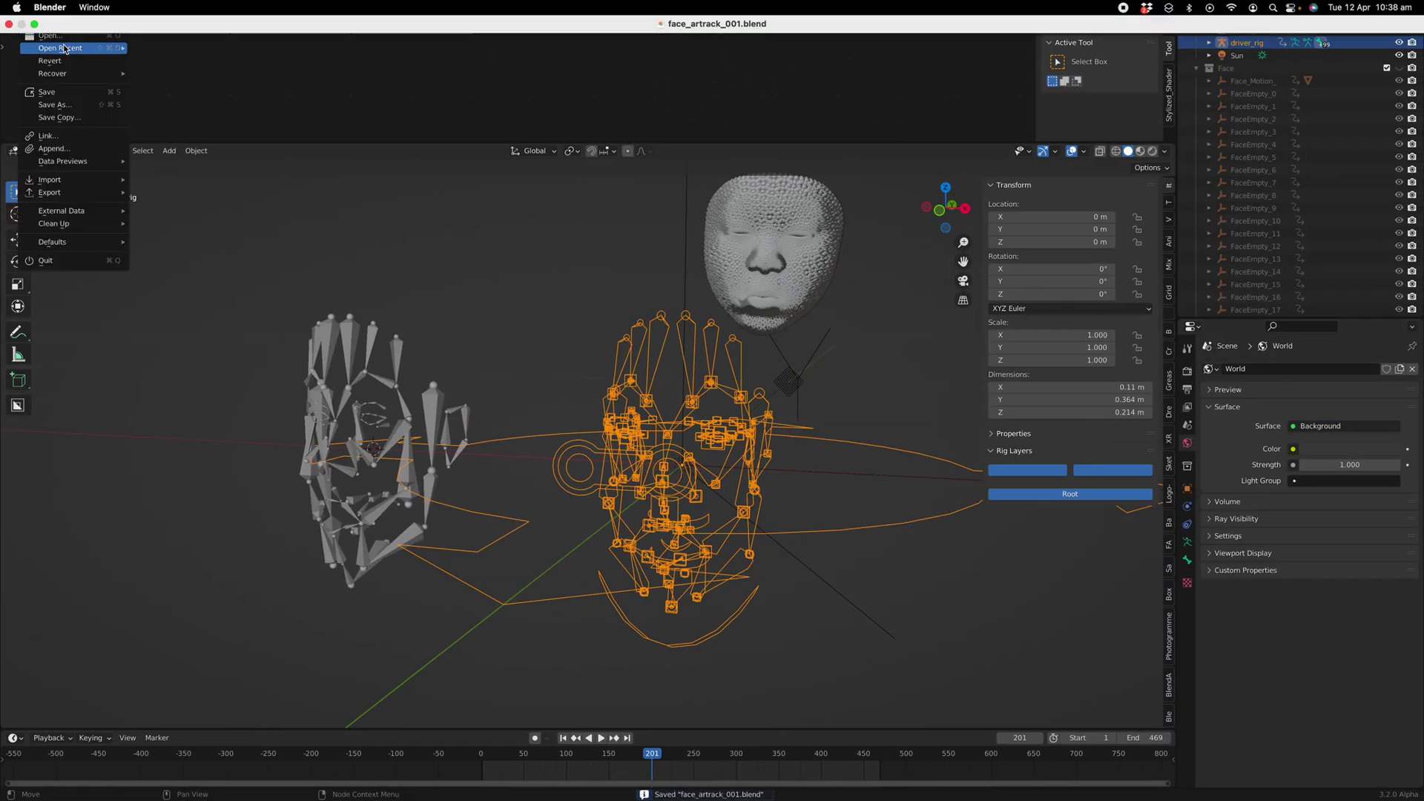
mouse_move(81, 52)
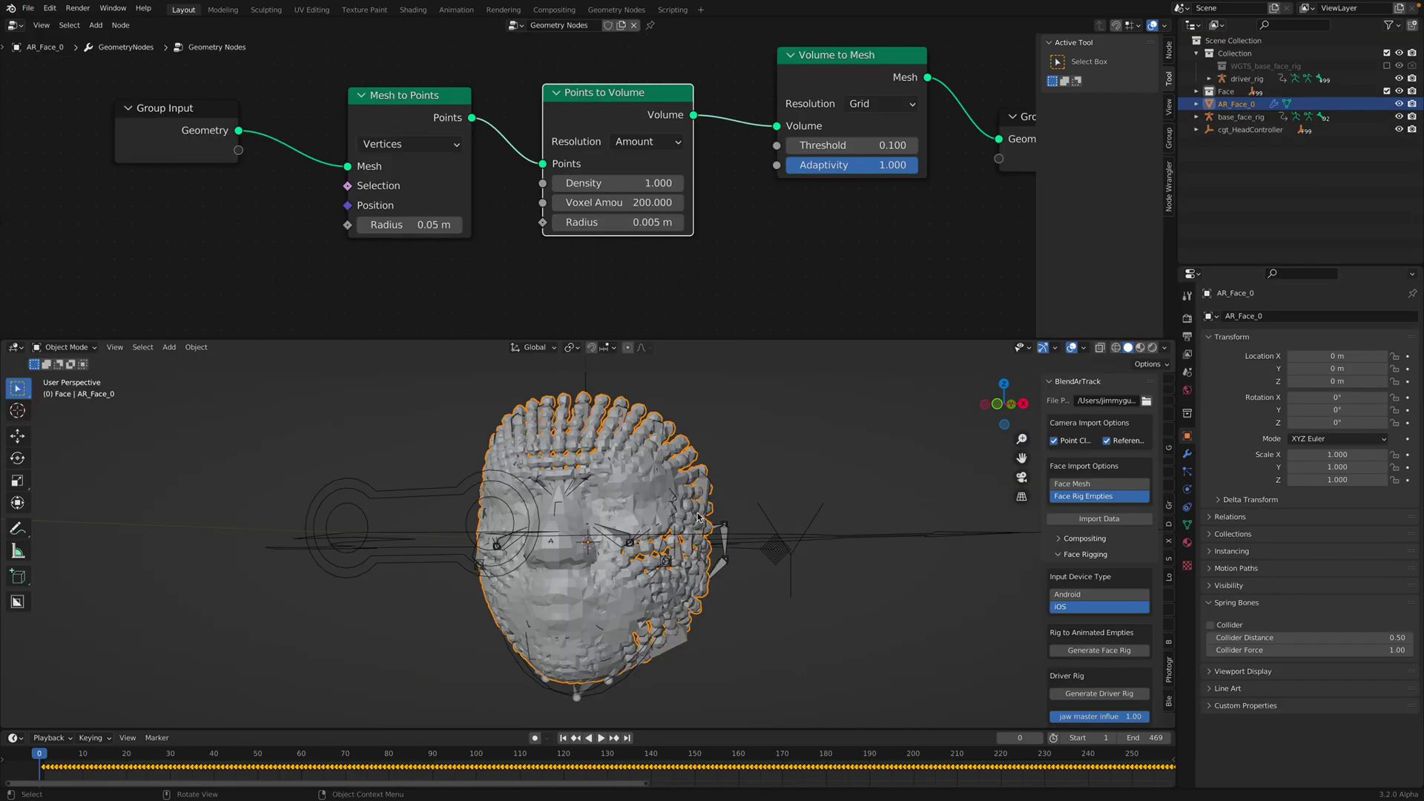
middle_drag(698, 513, 703, 513)
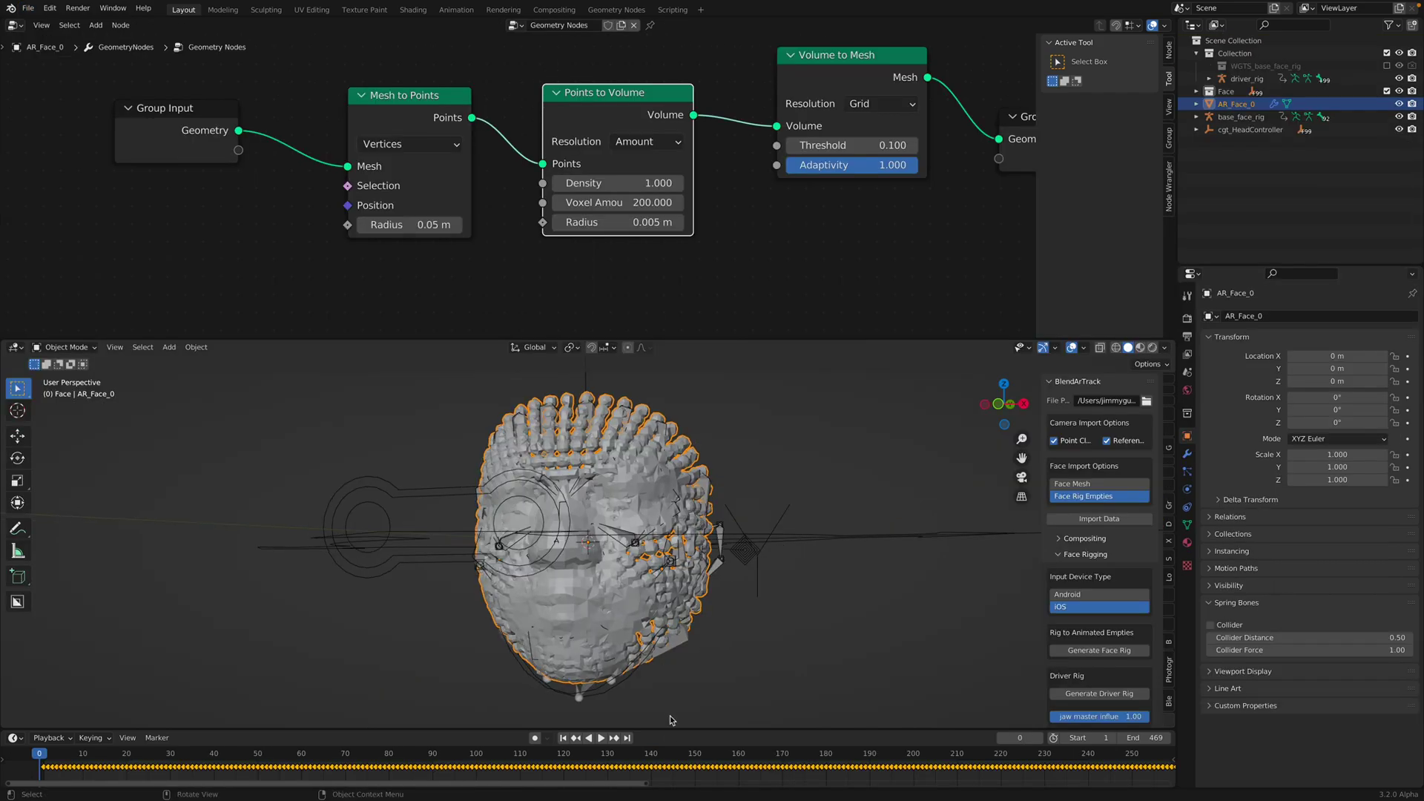
key(space)
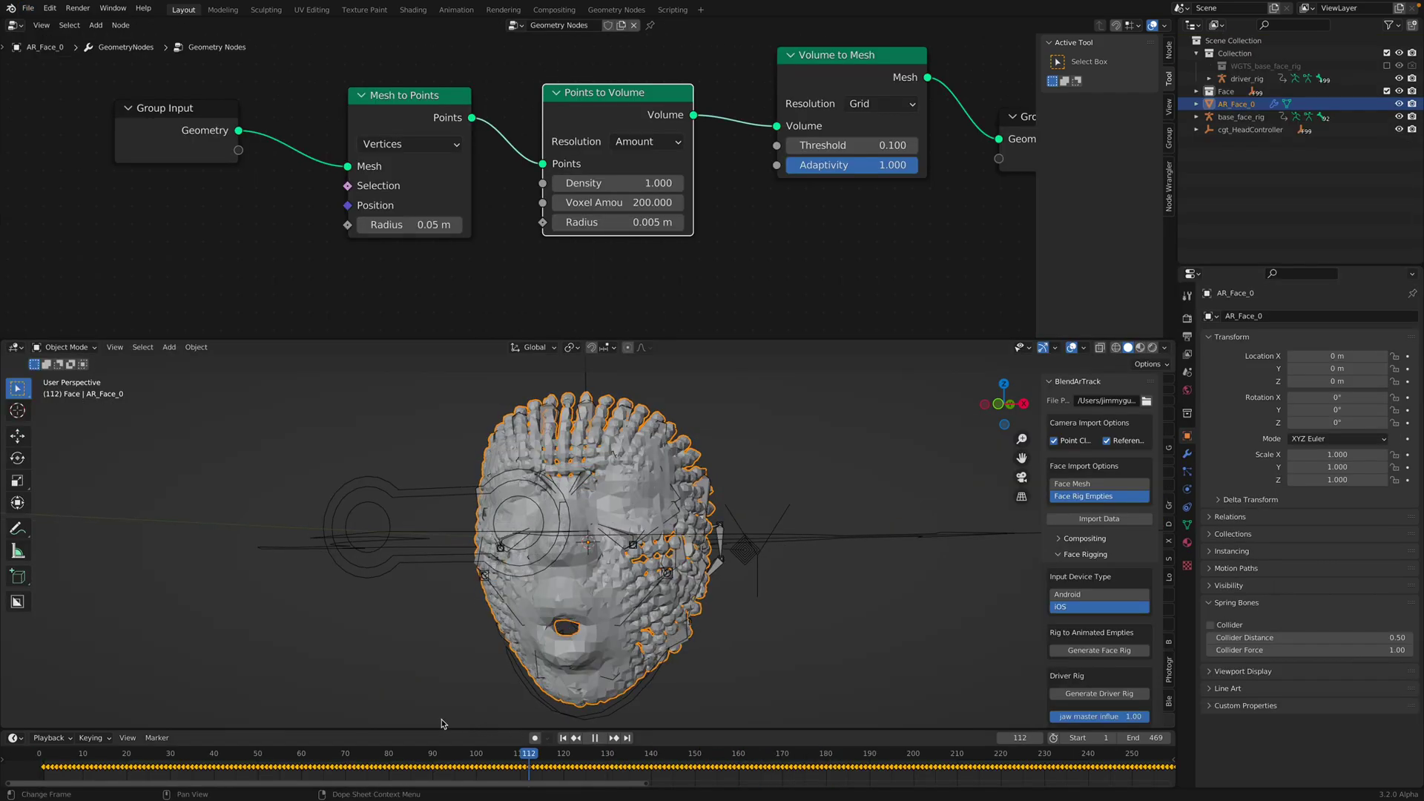
Open face_import_test_003.blend from the Desktop folder without saving changes to the current file
click(28, 12)
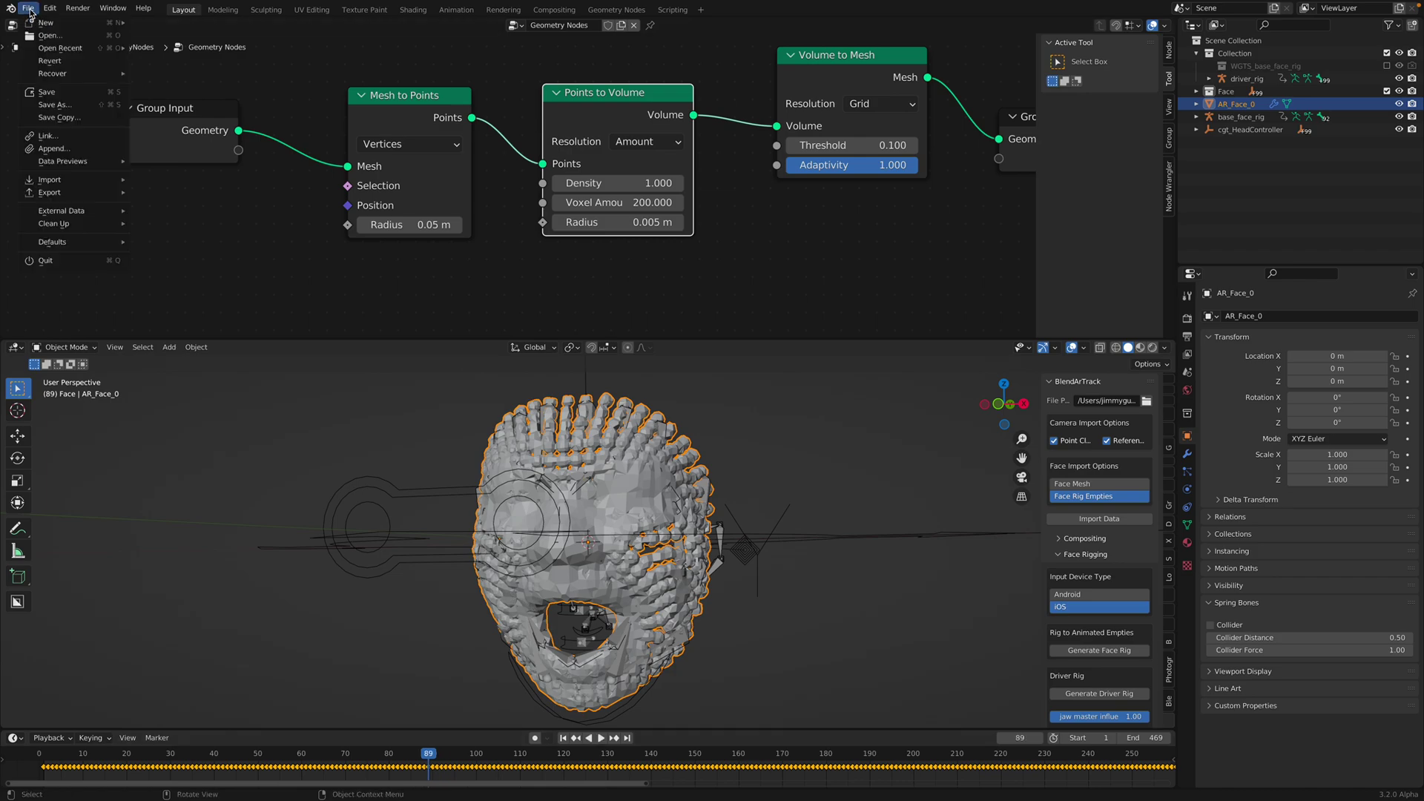
mouse_move(60, 47)
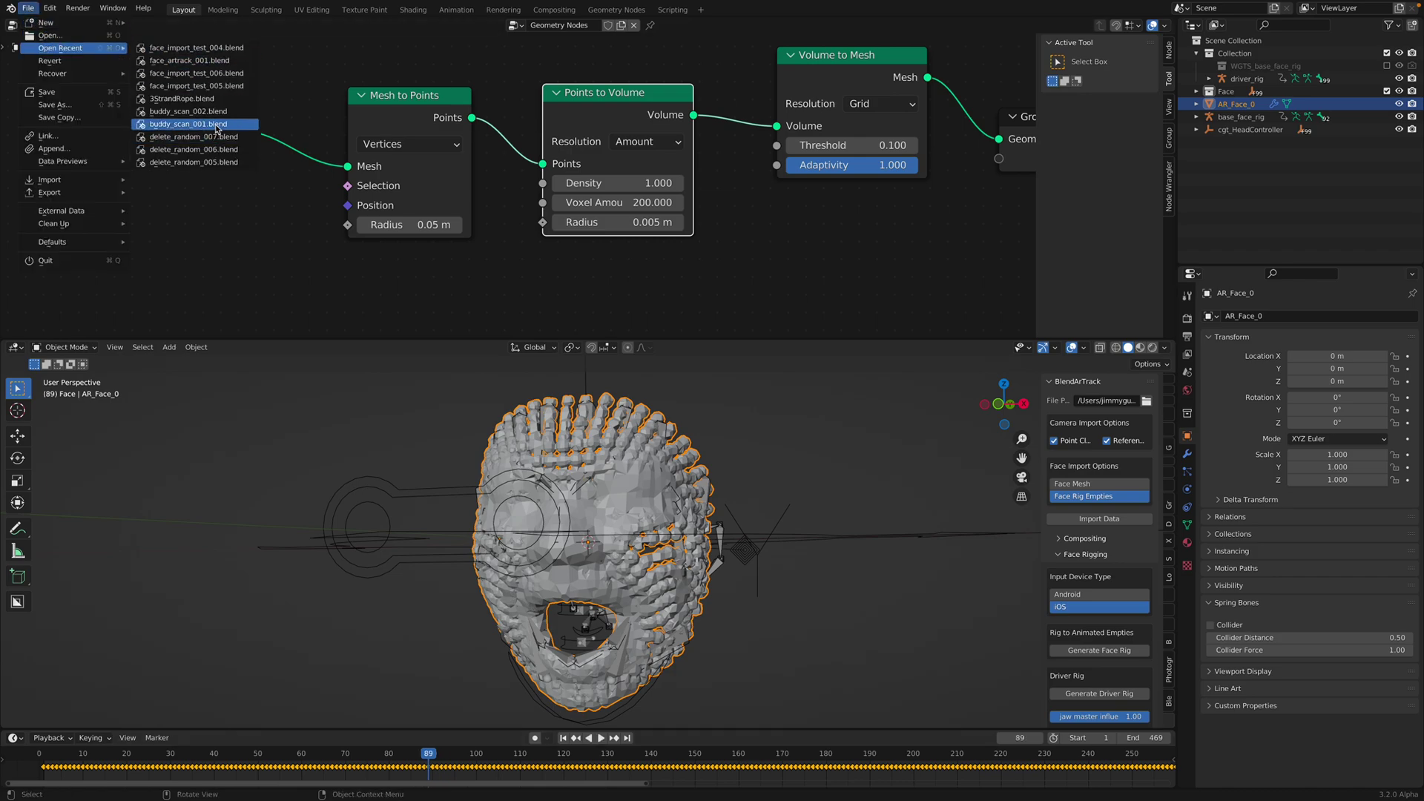
click(92, 38)
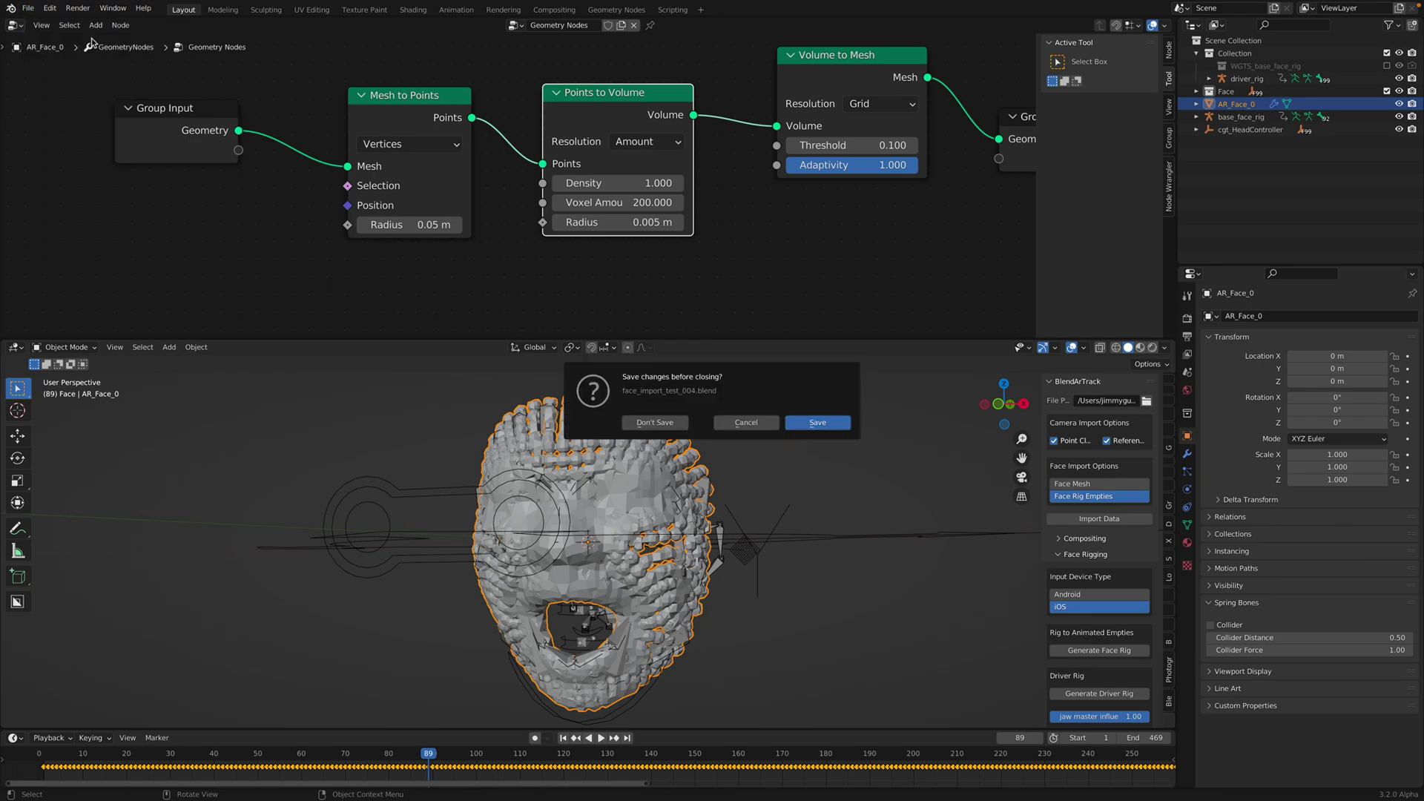
click(683, 421)
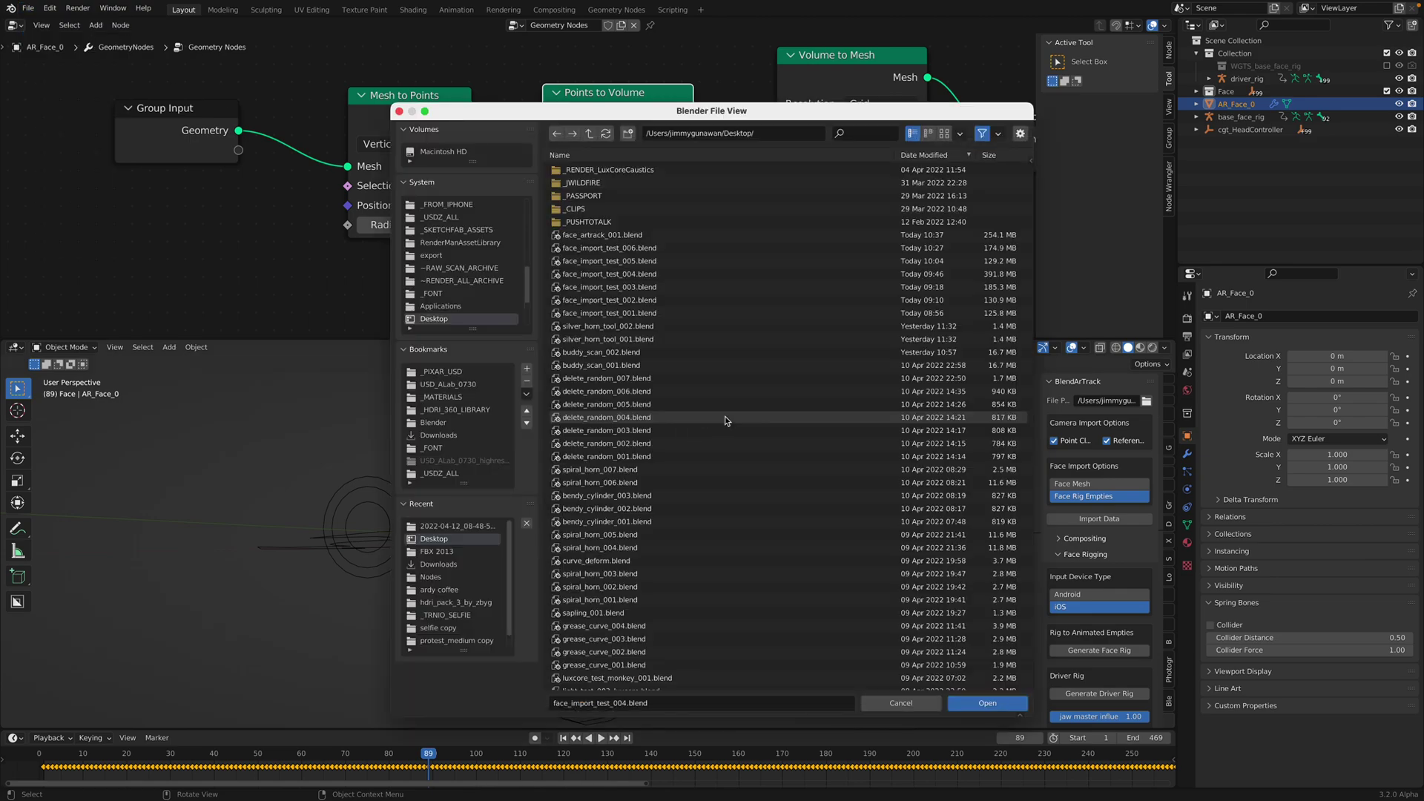
click(949, 156)
click(950, 157)
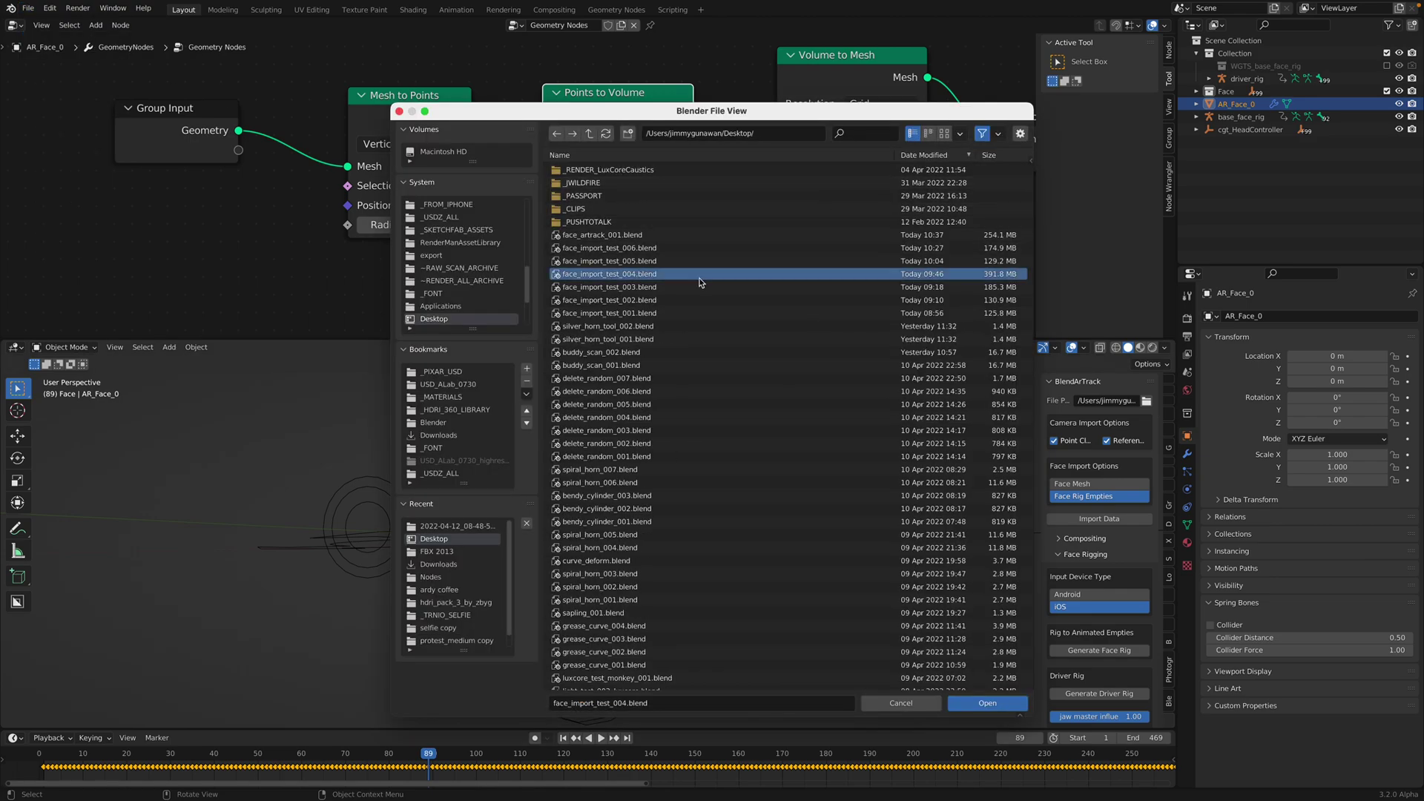
click(805, 288)
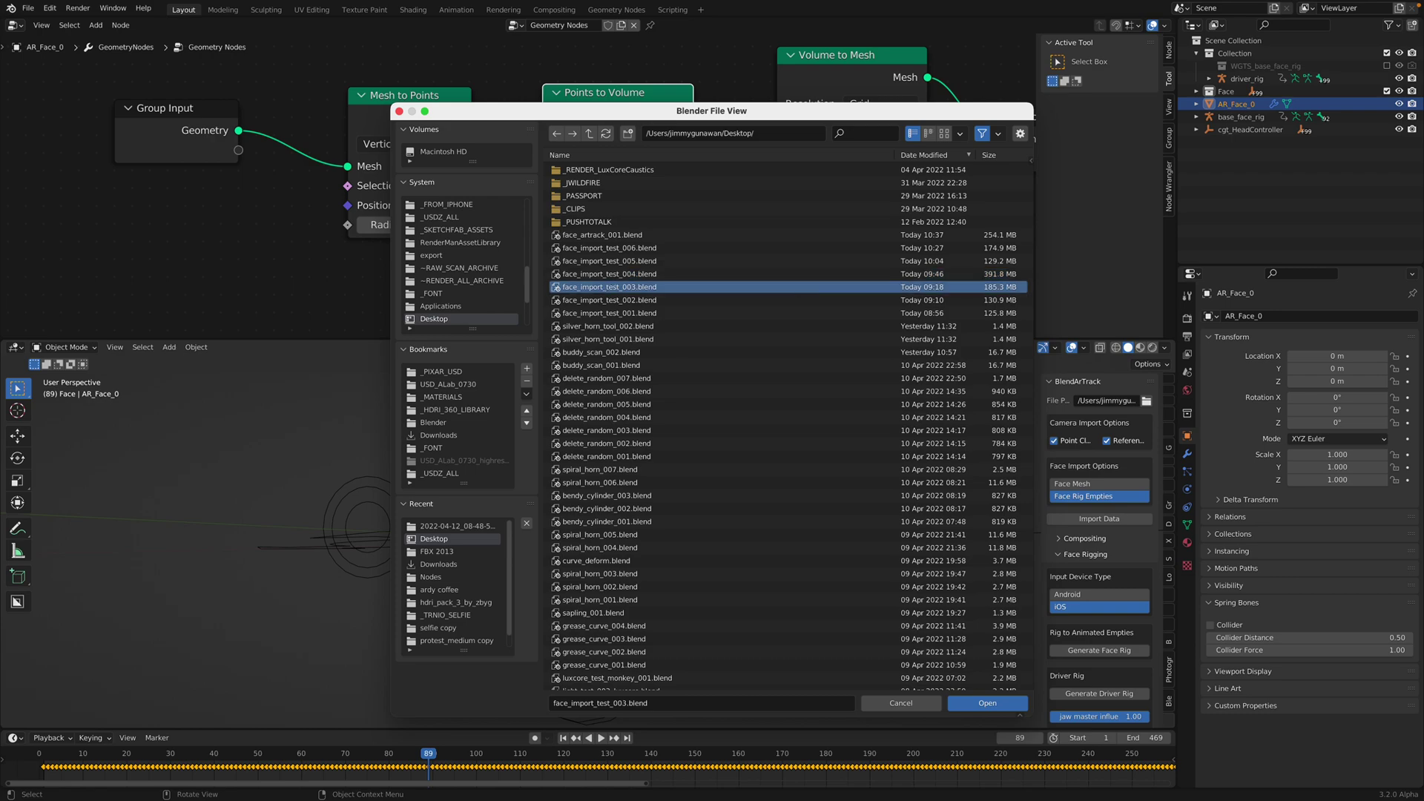
click(988, 703)
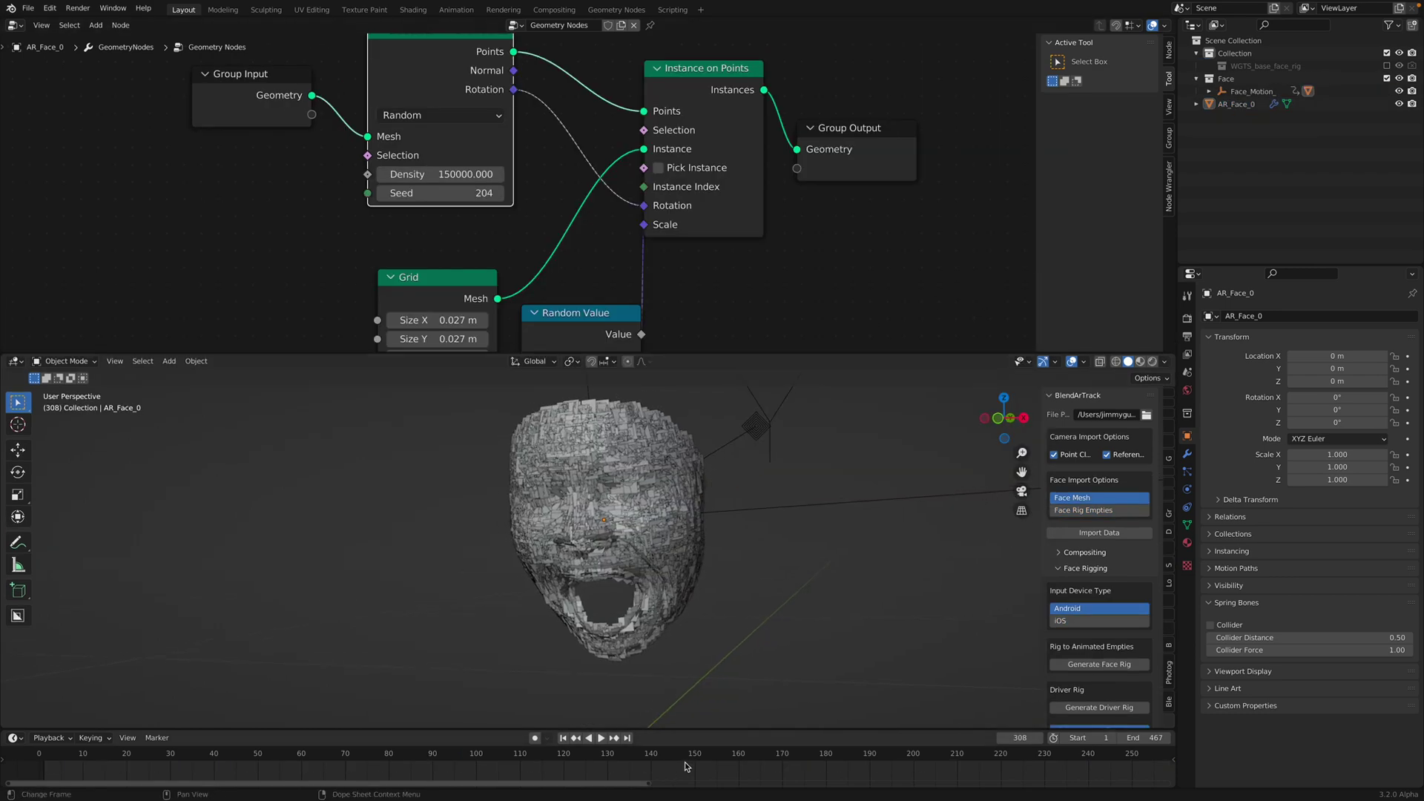
Scrub the face animation to frame 91 and spread out the Group Input, Distribute Points on Faces and Instance on Points nodes
drag(696, 750, 412, 668)
key(space)
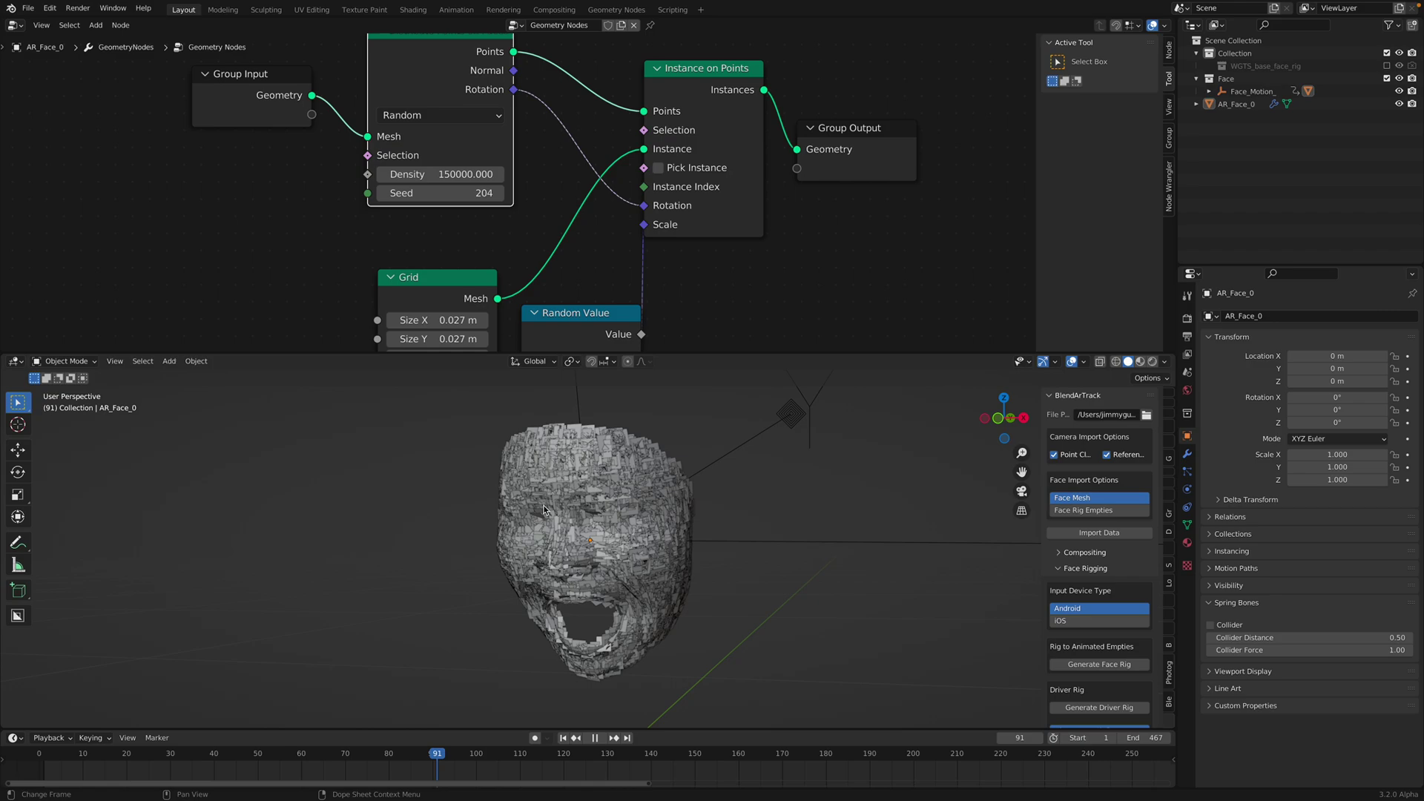
scroll(476, 227, down, 4)
middle_drag(476, 227, 417, 223)
drag(274, 103, 180, 115)
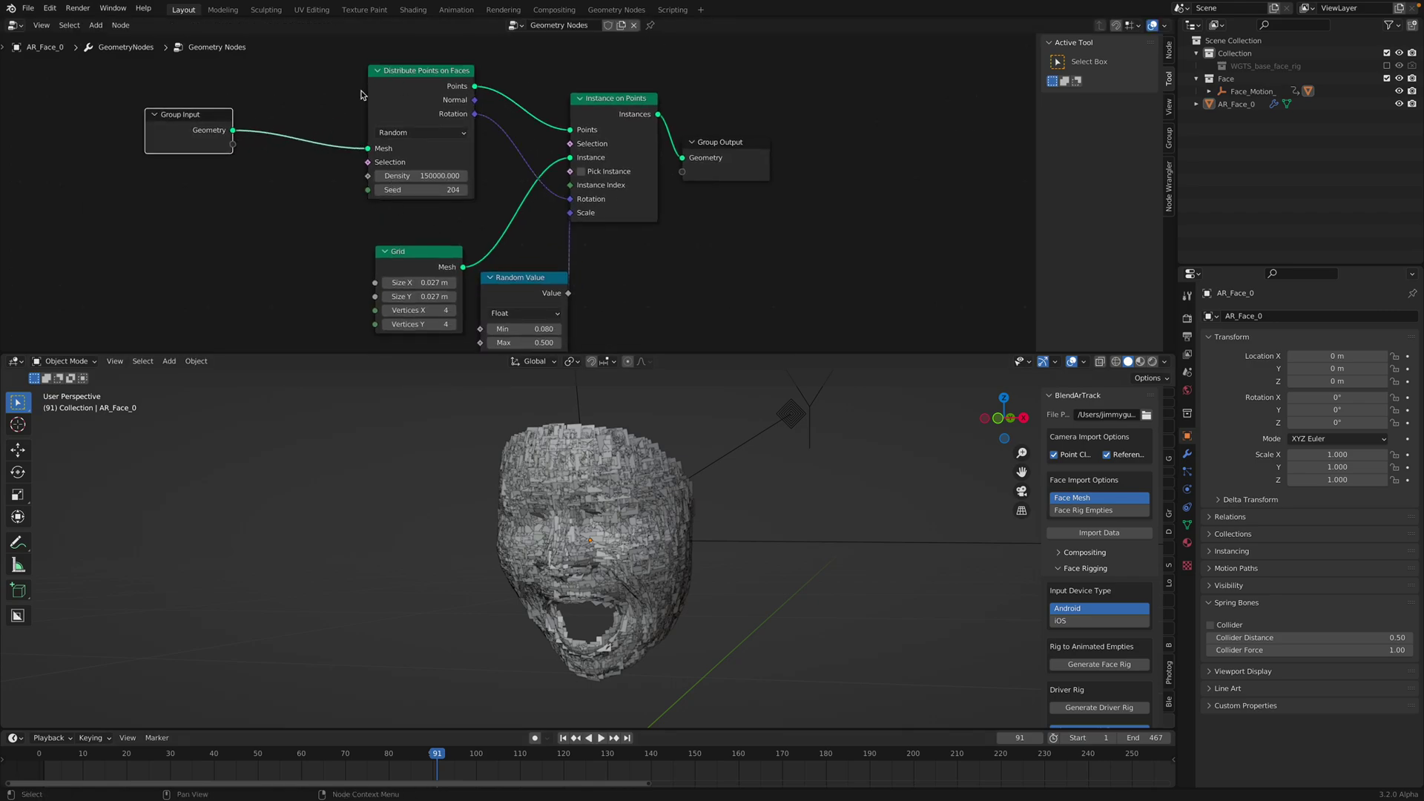
drag(441, 70, 349, 75)
drag(607, 103, 605, 89)
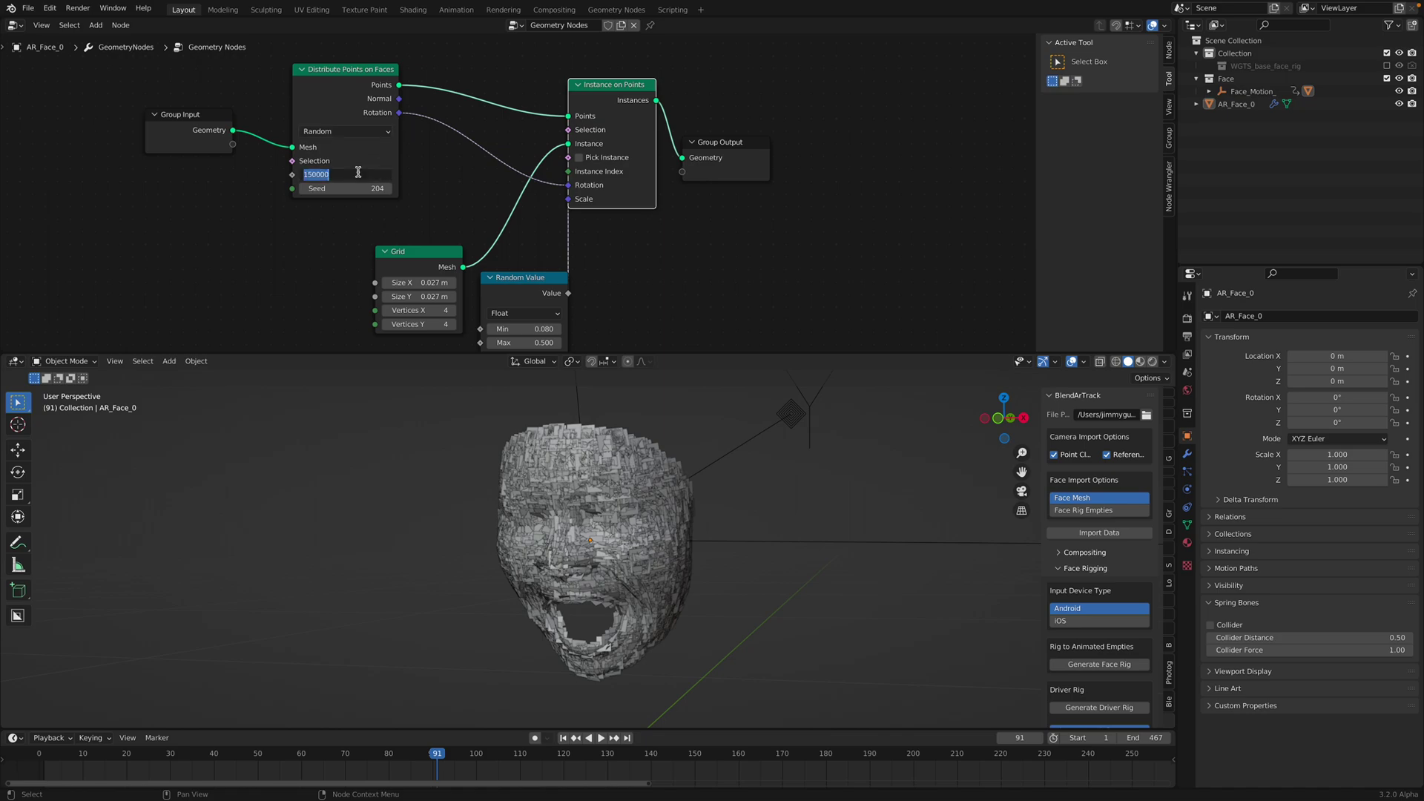
Set the Distribute Points on Faces density to 100000 and its seed to 410
text(0)
key(Return)
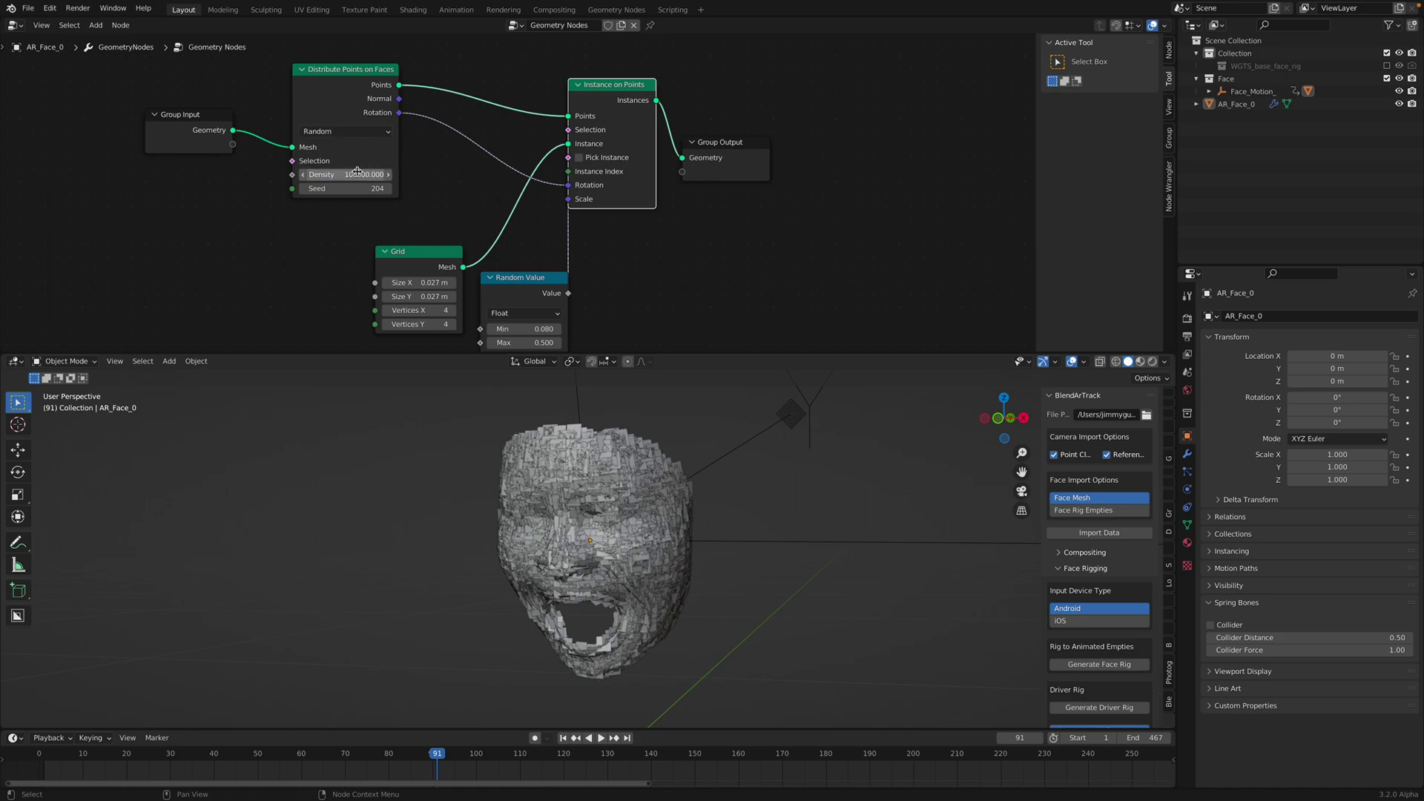
drag(351, 185, 445, 185)
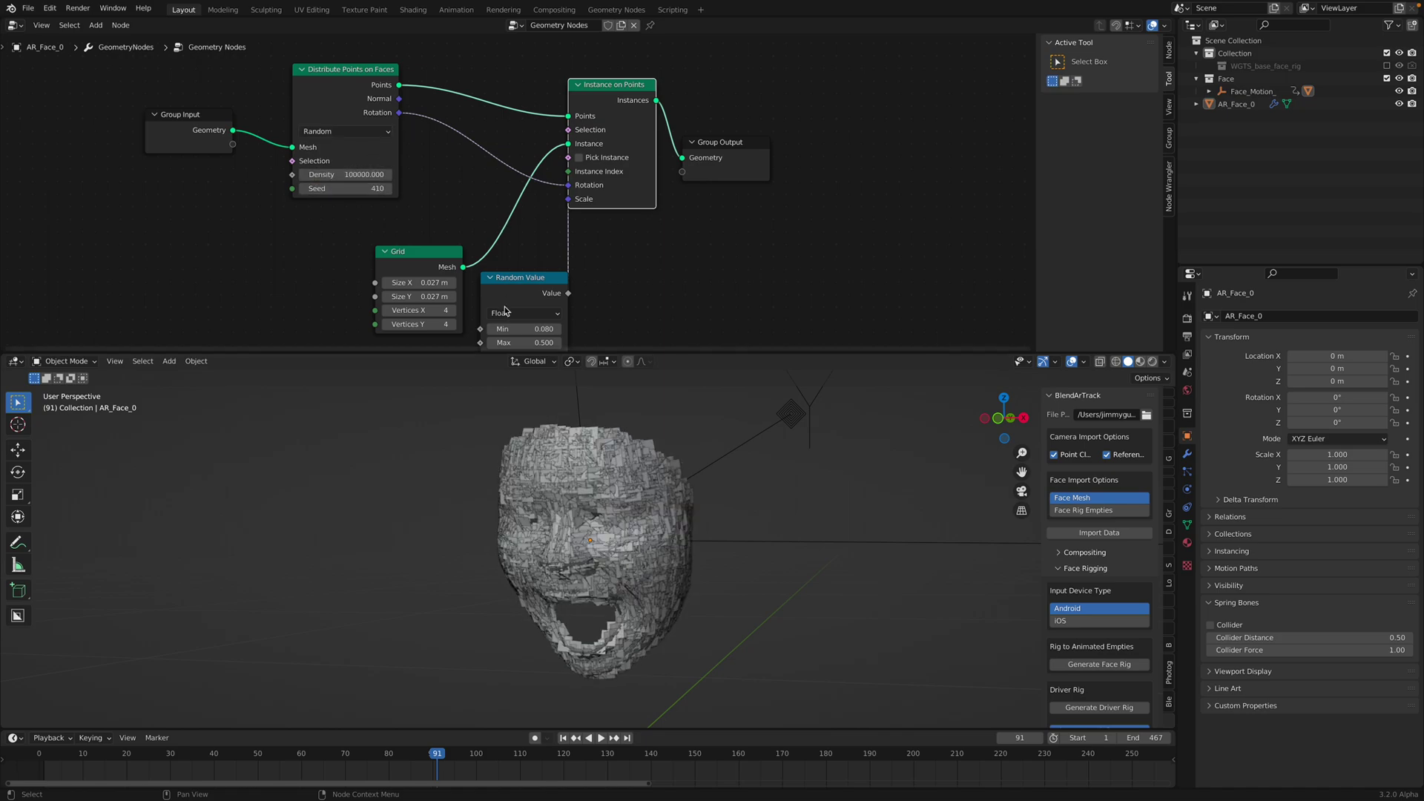
Set the Grid node's Size X and Size Y to 0.01 m and preview the face animation
scroll(416, 272, down, 2)
middle_drag(416, 273, 398, 224)
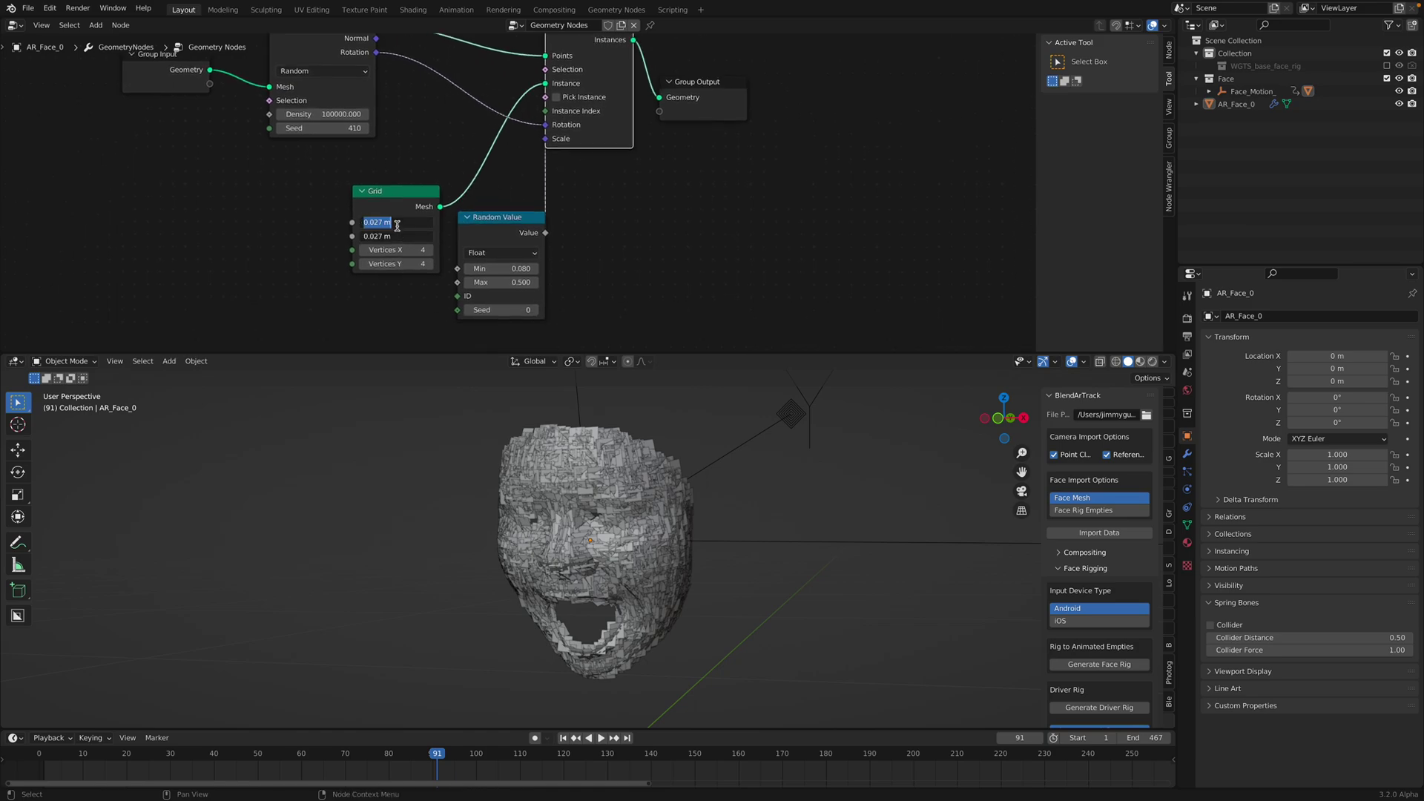
key(Return)
scroll(632, 509, up, 4)
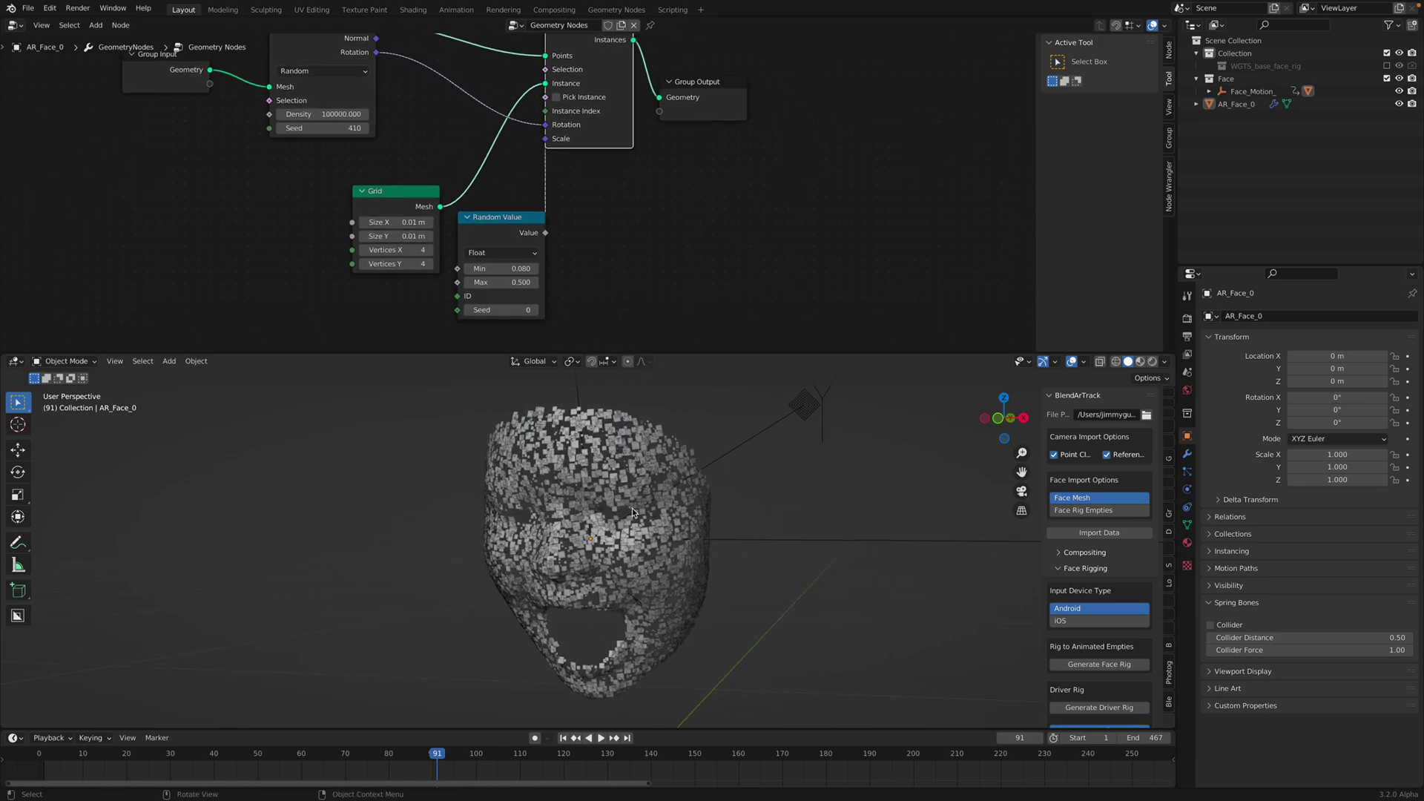
scroll(758, 459, up, 1)
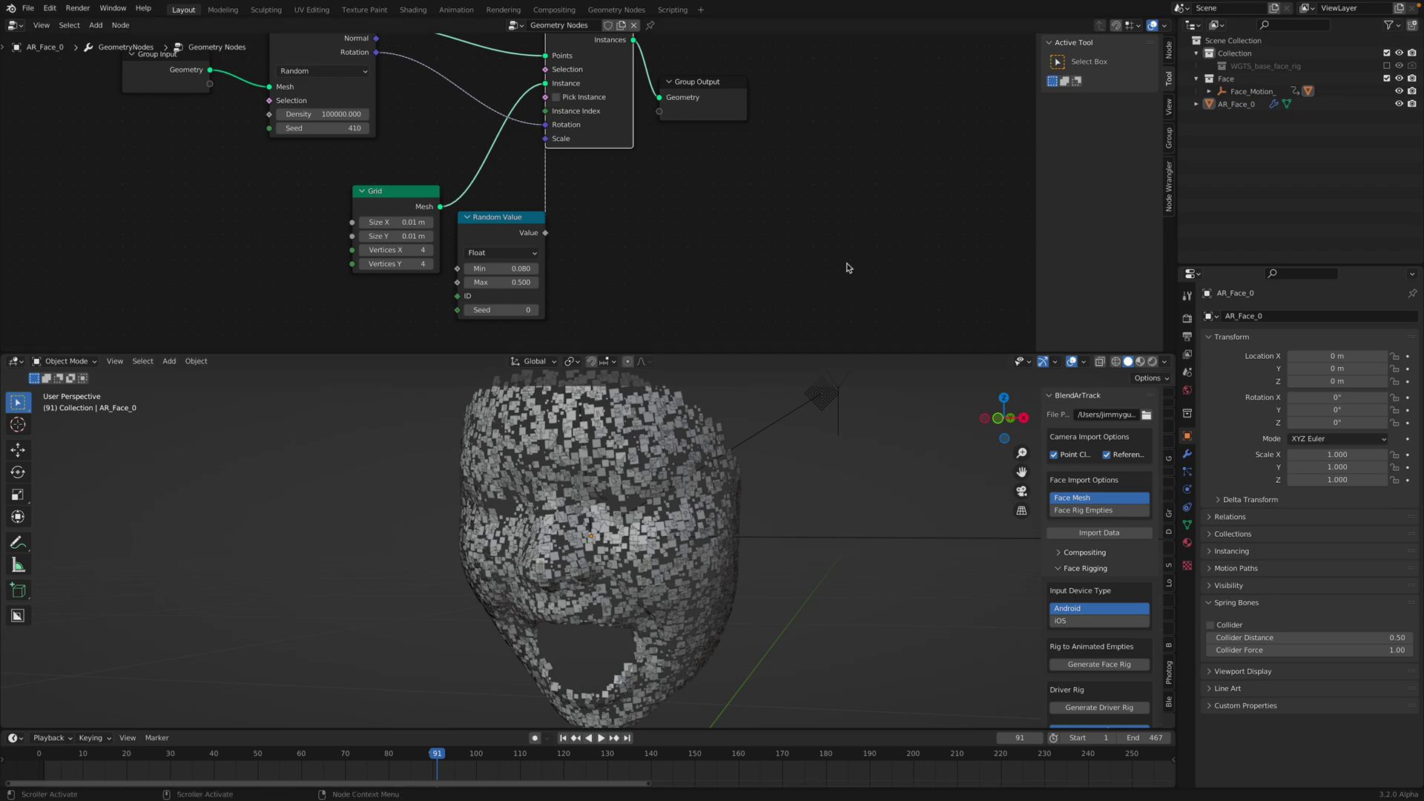
key(space)
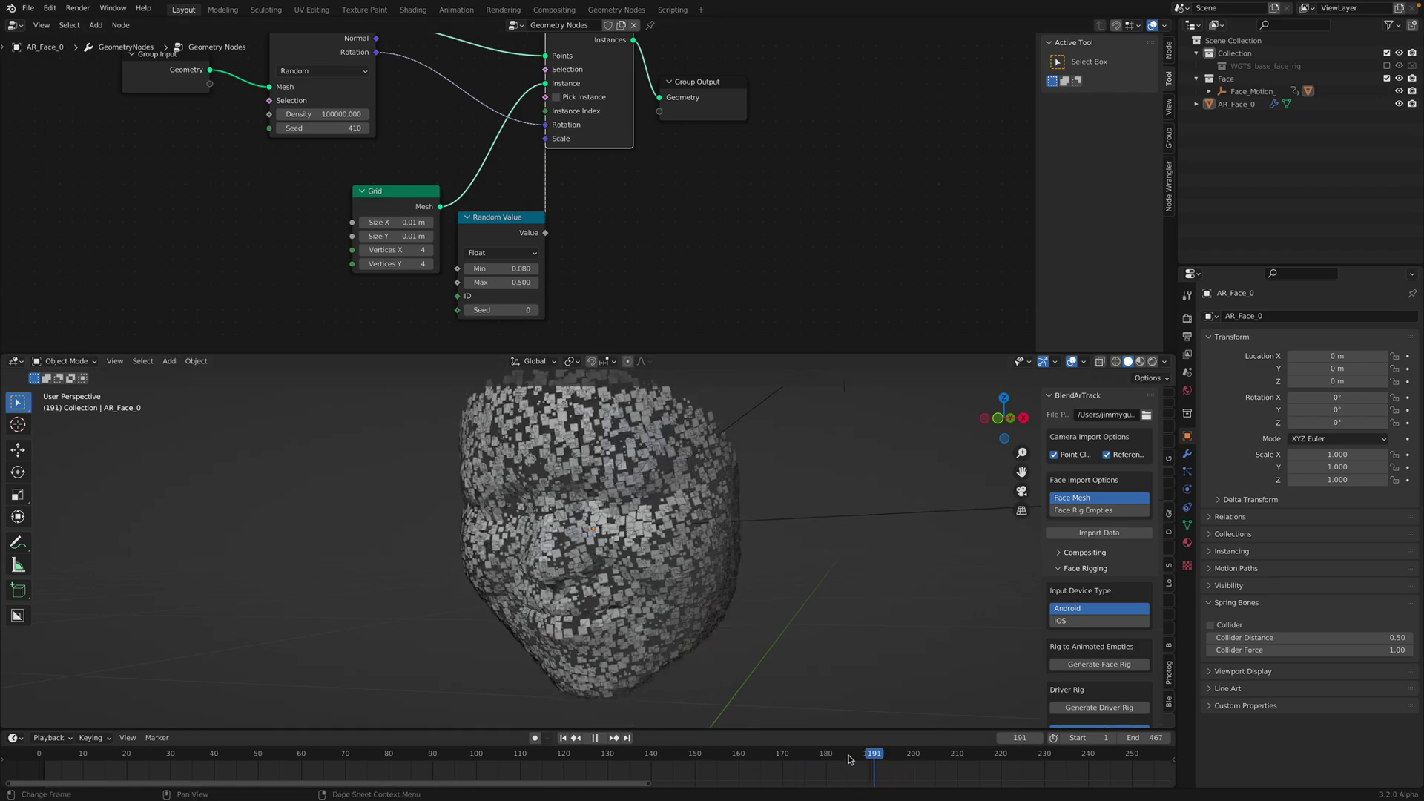
drag(612, 763, 380, 723)
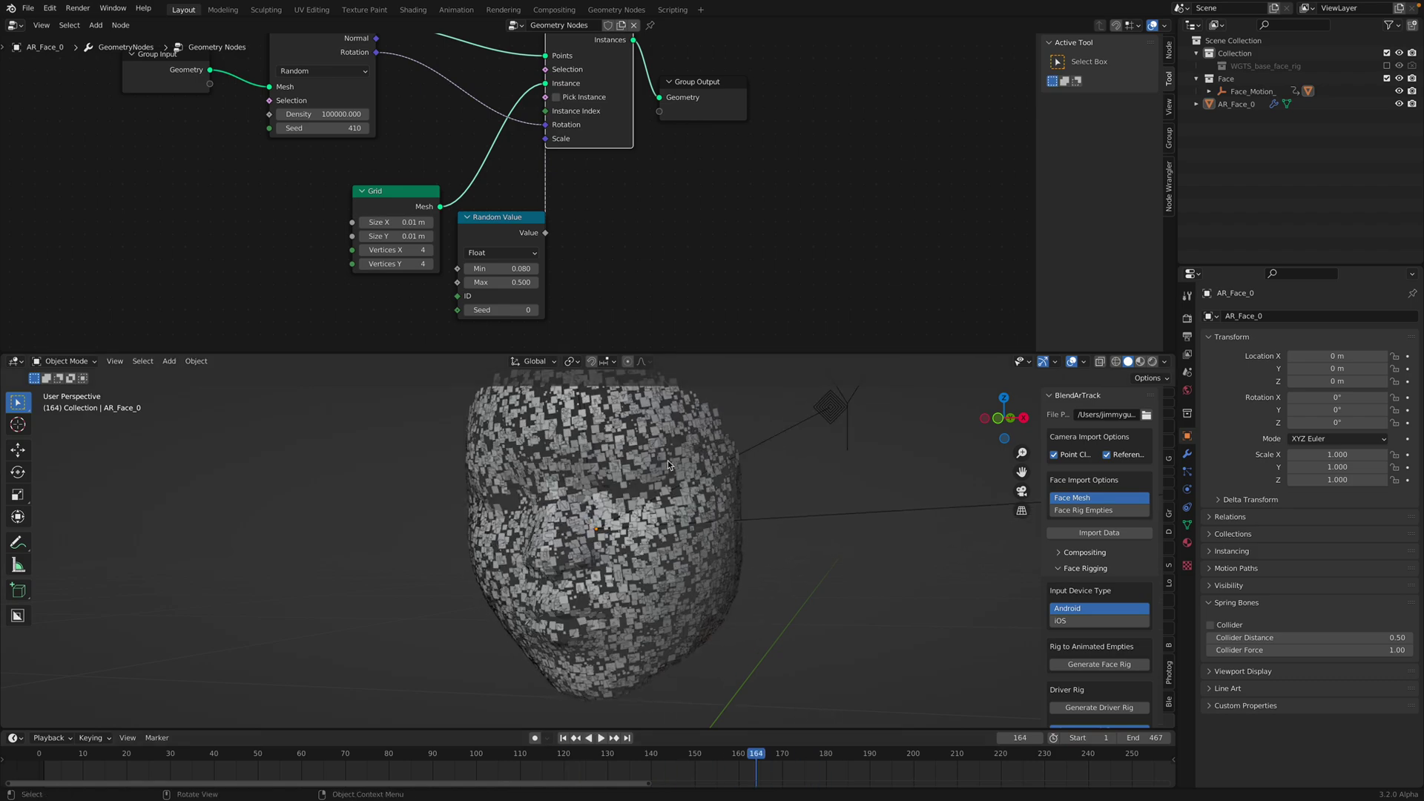
Set the Random Value seed to 254 and the Grid's Size Y to 0.03 m, and preview the animation up to frame 219
scroll(583, 277, down, 1)
mouse_move(515, 289)
mouse_down()
mouse_move(526, 291)
mouse_move(505, 291)
mouse_up()
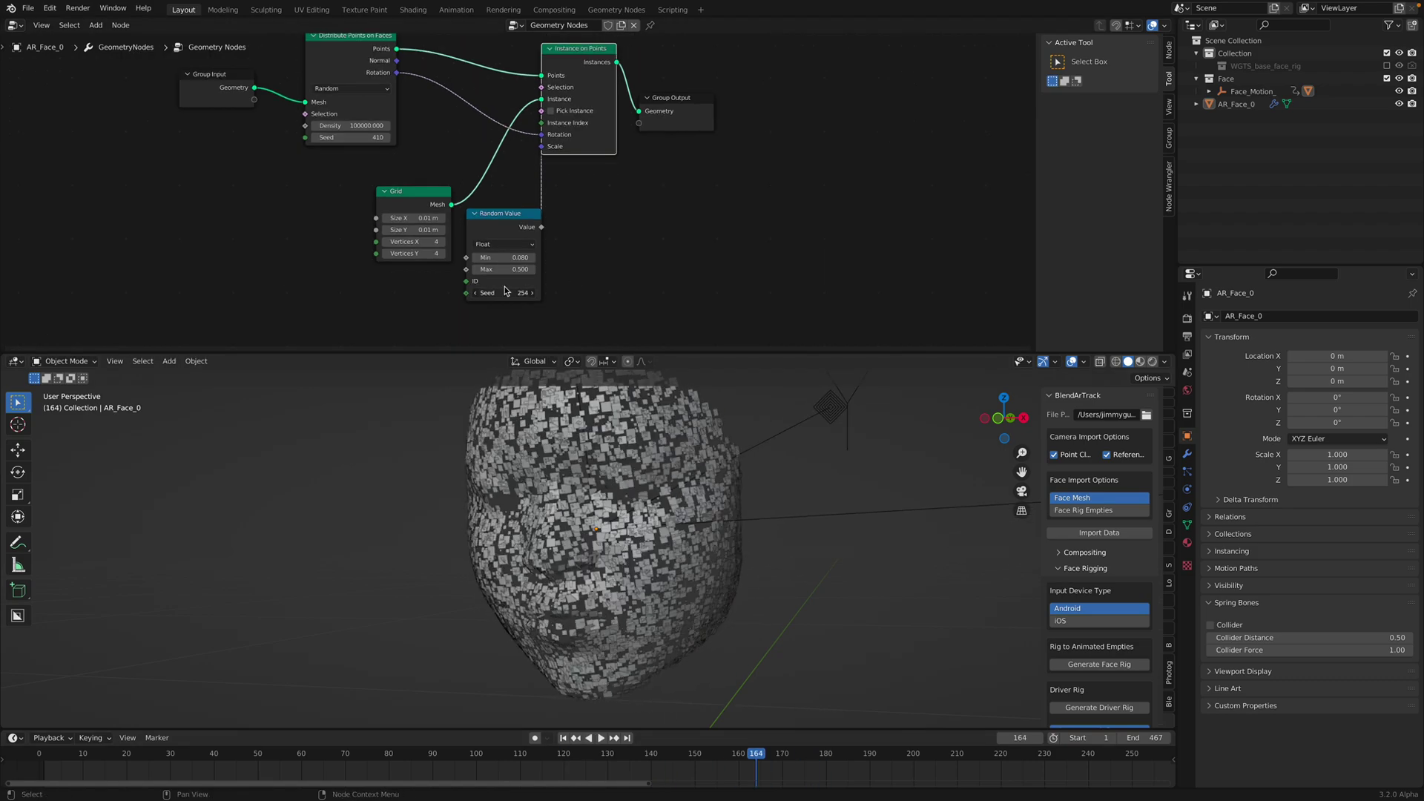
drag(420, 230, 438, 230)
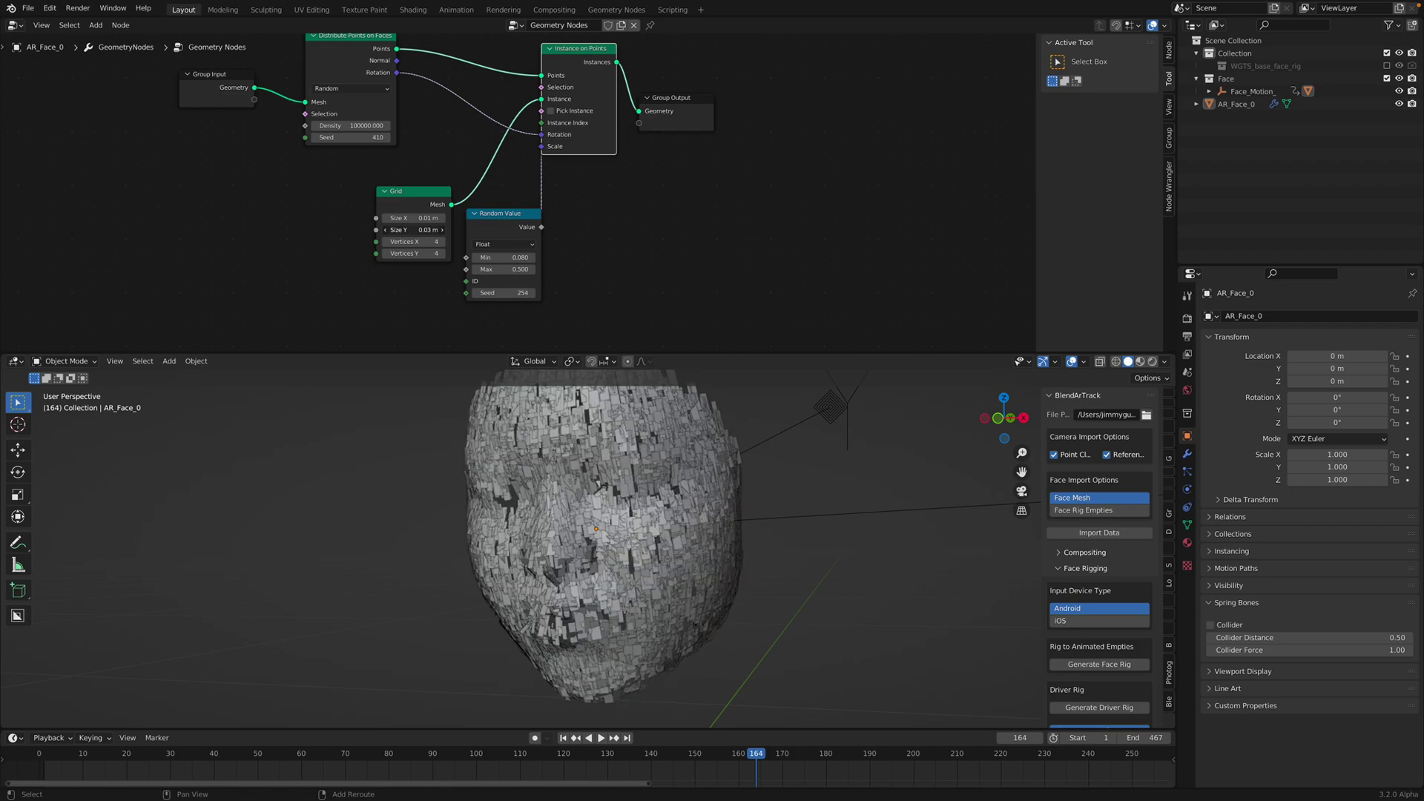
key(space)
key(space)
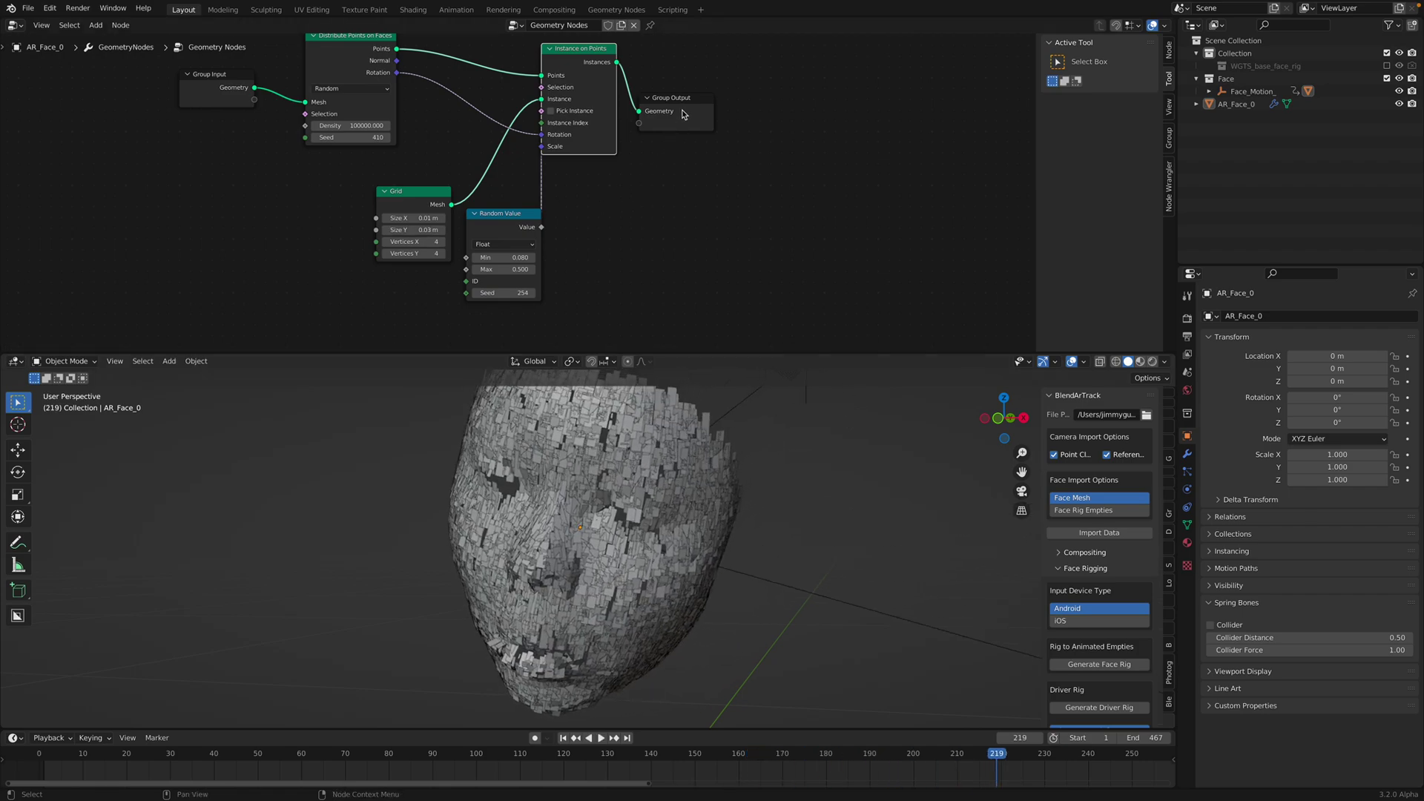
Rearrange the Group Output, Instance on Points and Random Value nodes to leave more space between them
drag(684, 102, 779, 121)
middle_drag(576, 130, 606, 178)
drag(590, 108, 639, 98)
drag(567, 263, 606, 242)
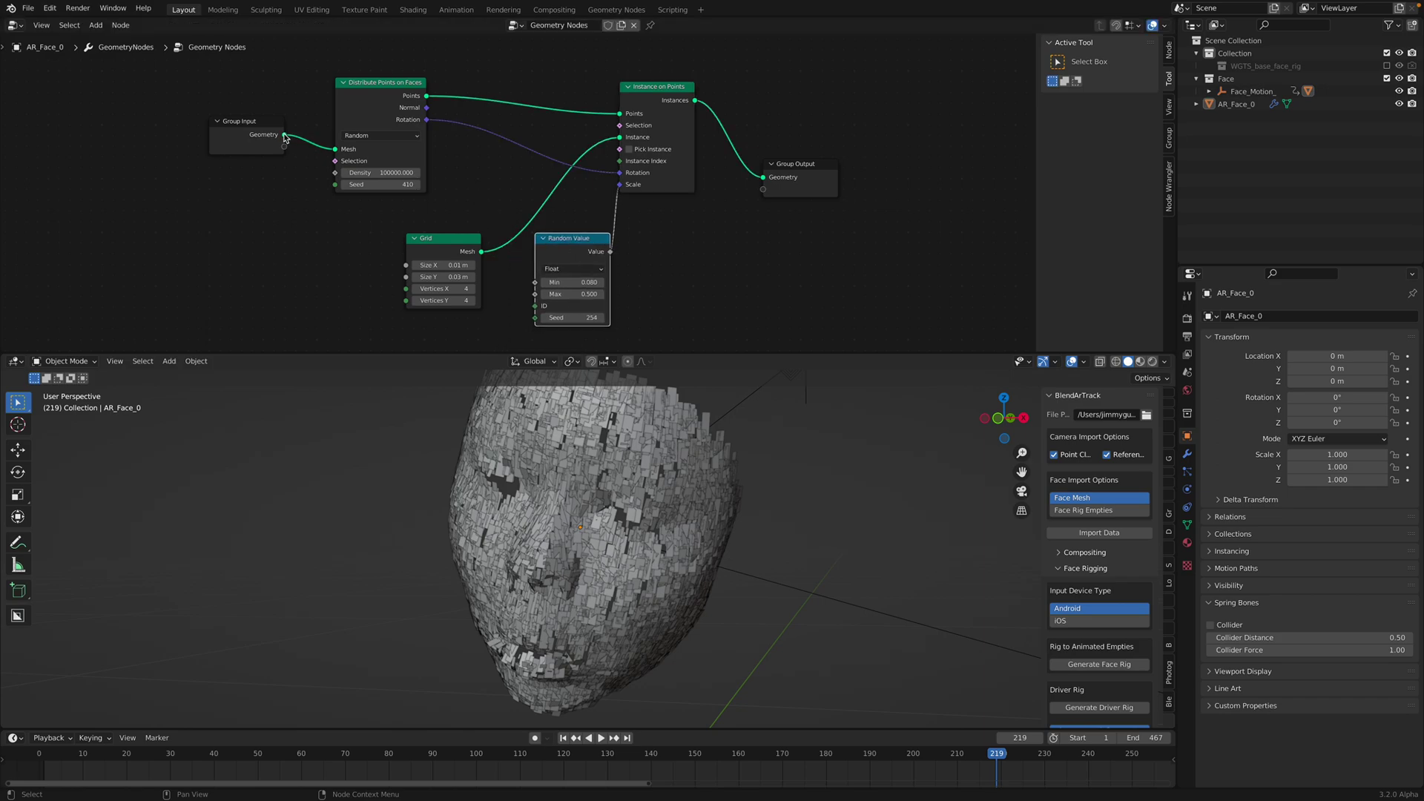
drag(354, 106, 360, 100)
Link the Group Input geometry directly to the Points of Instance on Points, move Distribute Points on Faces out of the way, and preview the animation
drag(284, 134, 620, 114)
mouse_move(640, 519)
middle_down()
mouse_move(608, 512)
mouse_move(656, 525)
middle_up()
drag(399, 102, 350, 202)
middle_drag(607, 635, 622, 741)
drag(617, 757, 336, 731)
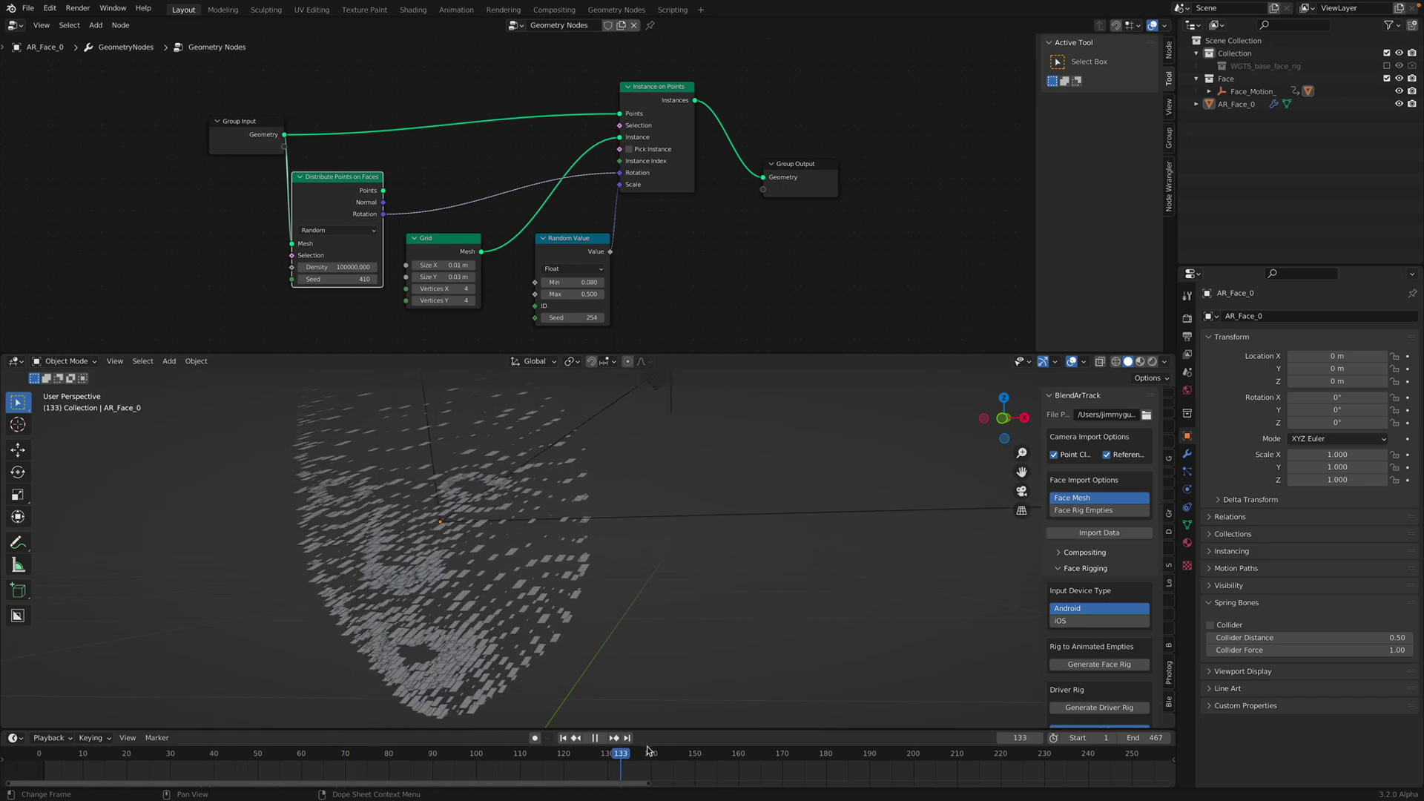
key(space)
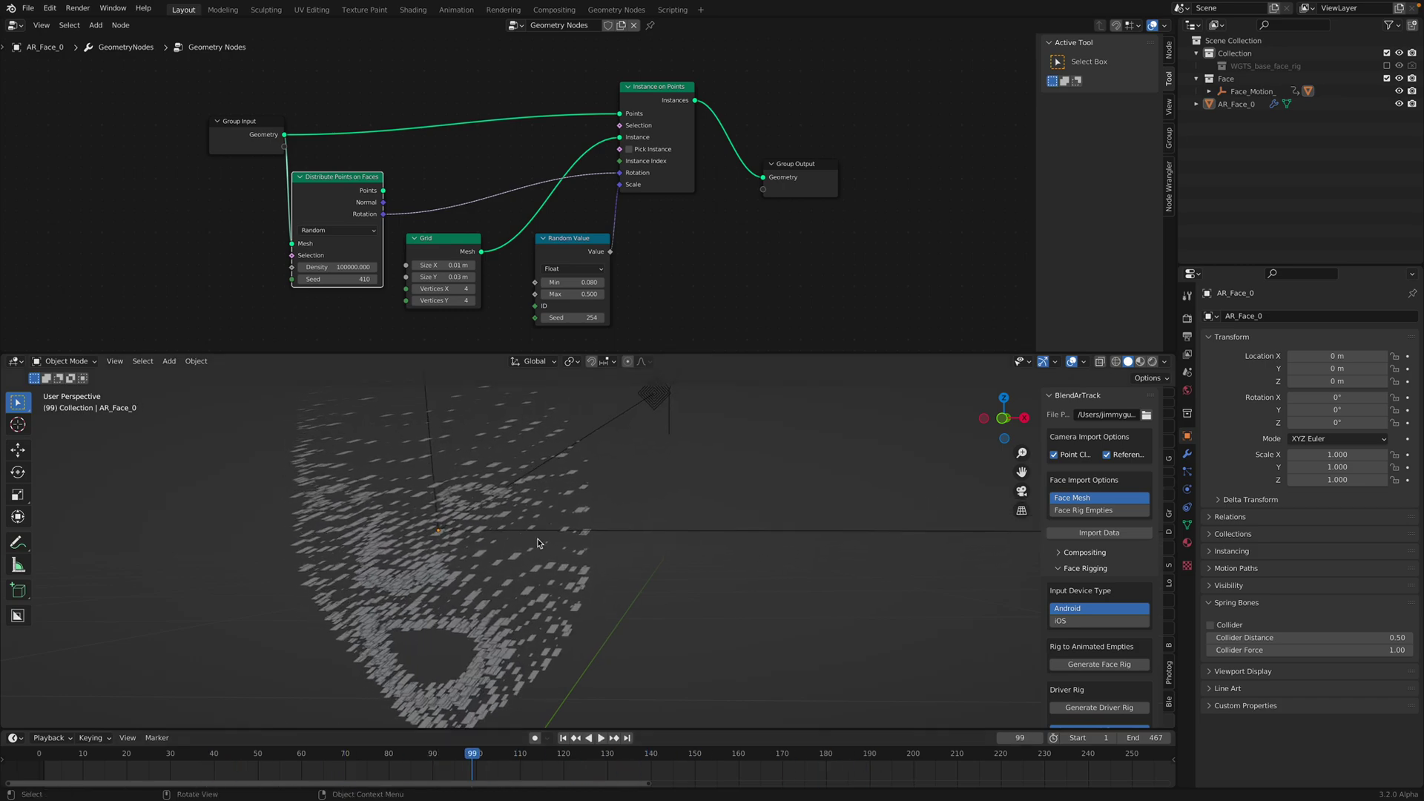
mouse_move(687, 771)
mouse_down()
mouse_move(836, 755)
mouse_move(682, 755)
mouse_up()
Disconnect the Rotation input of Instance on Points and move Group Input and Distribute Points on Faces farther from it
middle_drag(551, 224, 567, 246)
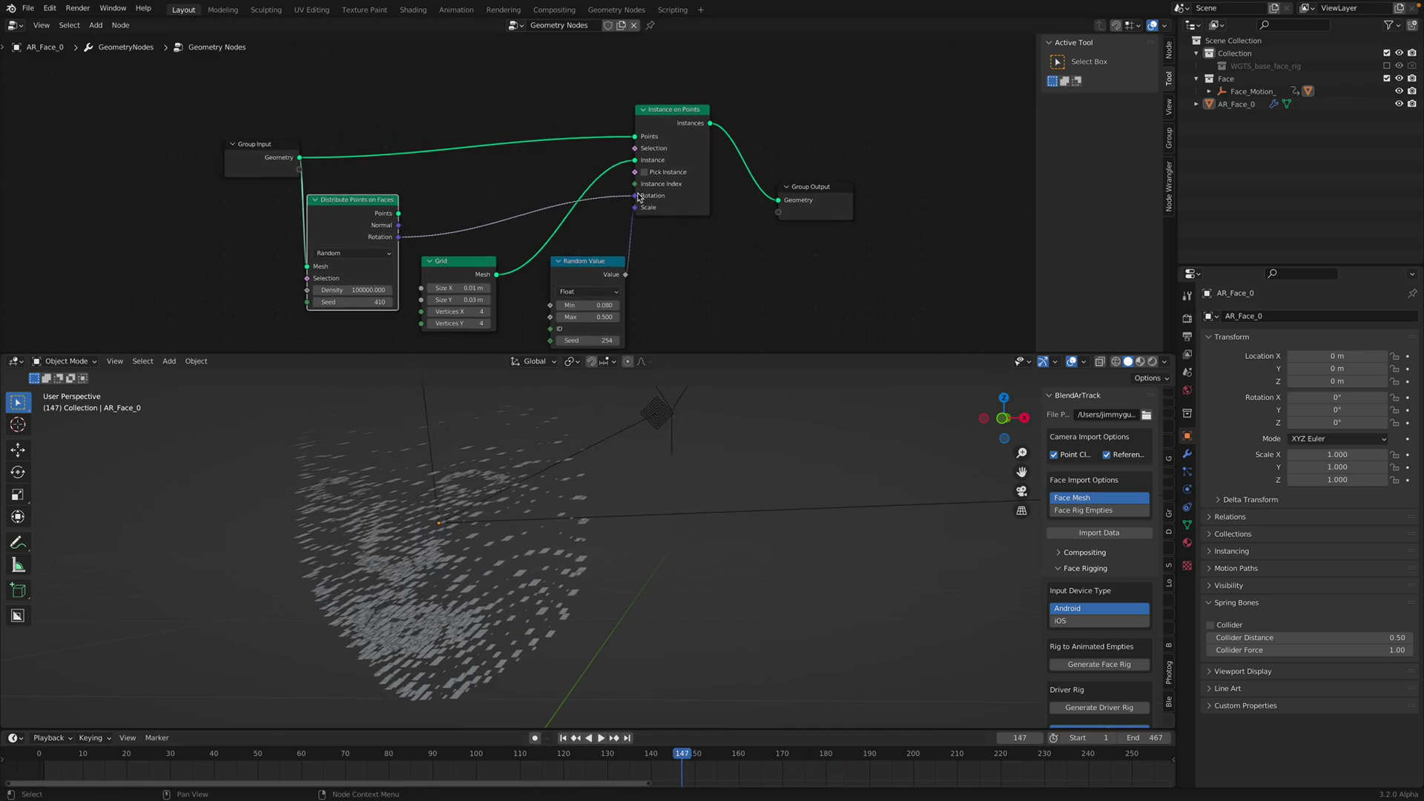
drag(636, 196, 671, 217)
drag(723, 762, 402, 762)
drag(281, 158, 186, 145)
drag(323, 242, 268, 220)
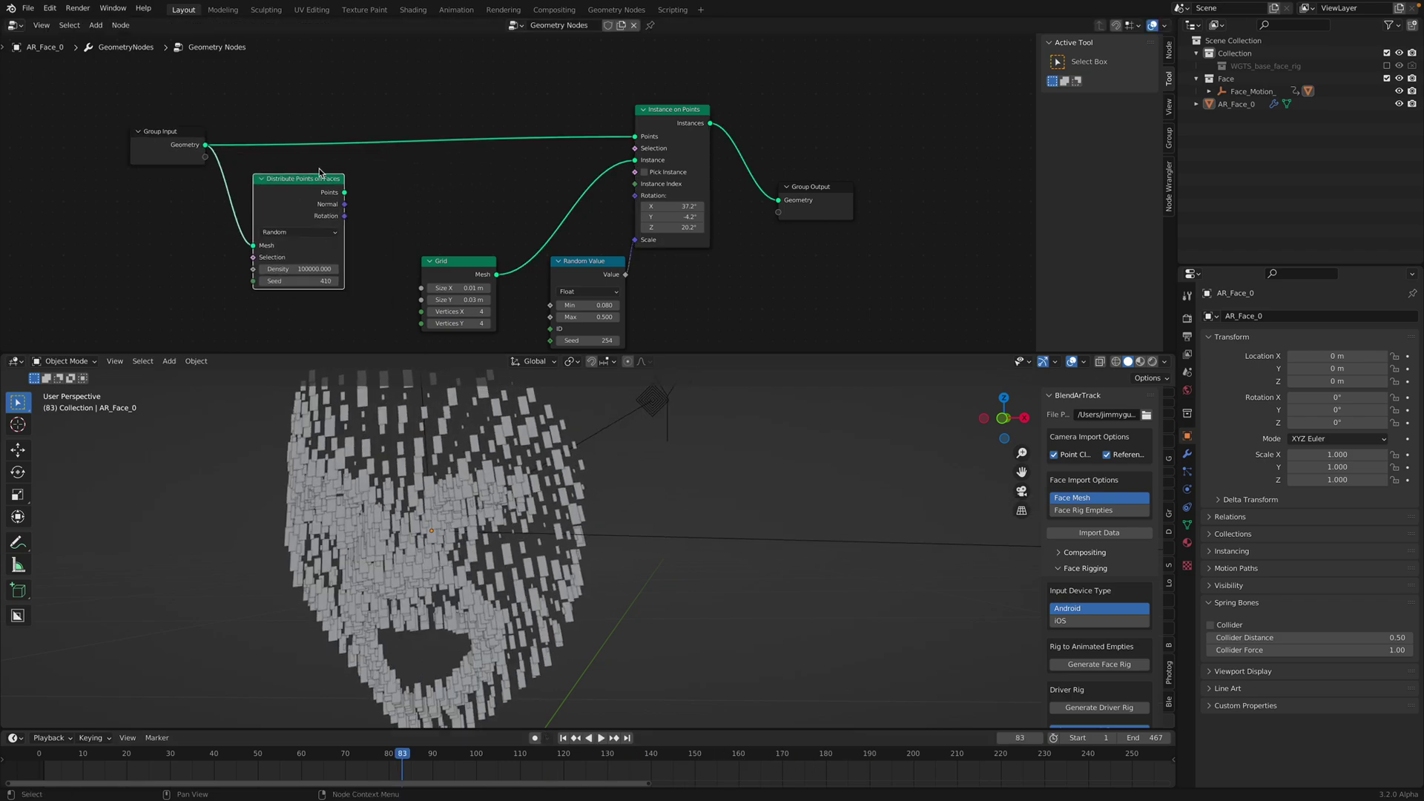
Play and scrub the animation to examine how the grid instances follow the face without a linked rotation
middle_drag(321, 178, 330, 219)
drag(657, 762, 411, 747)
key(space)
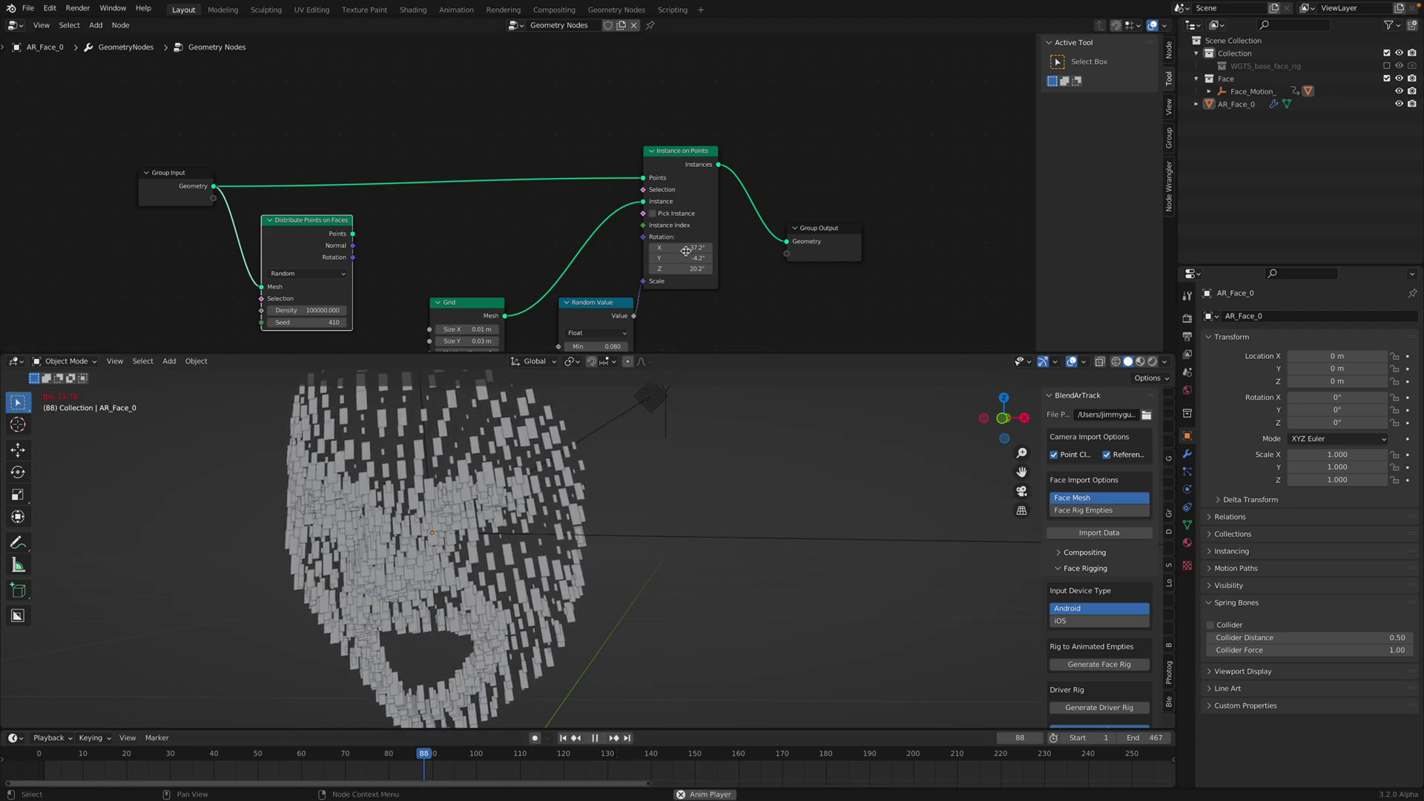
middle_drag(673, 260, 698, 220)
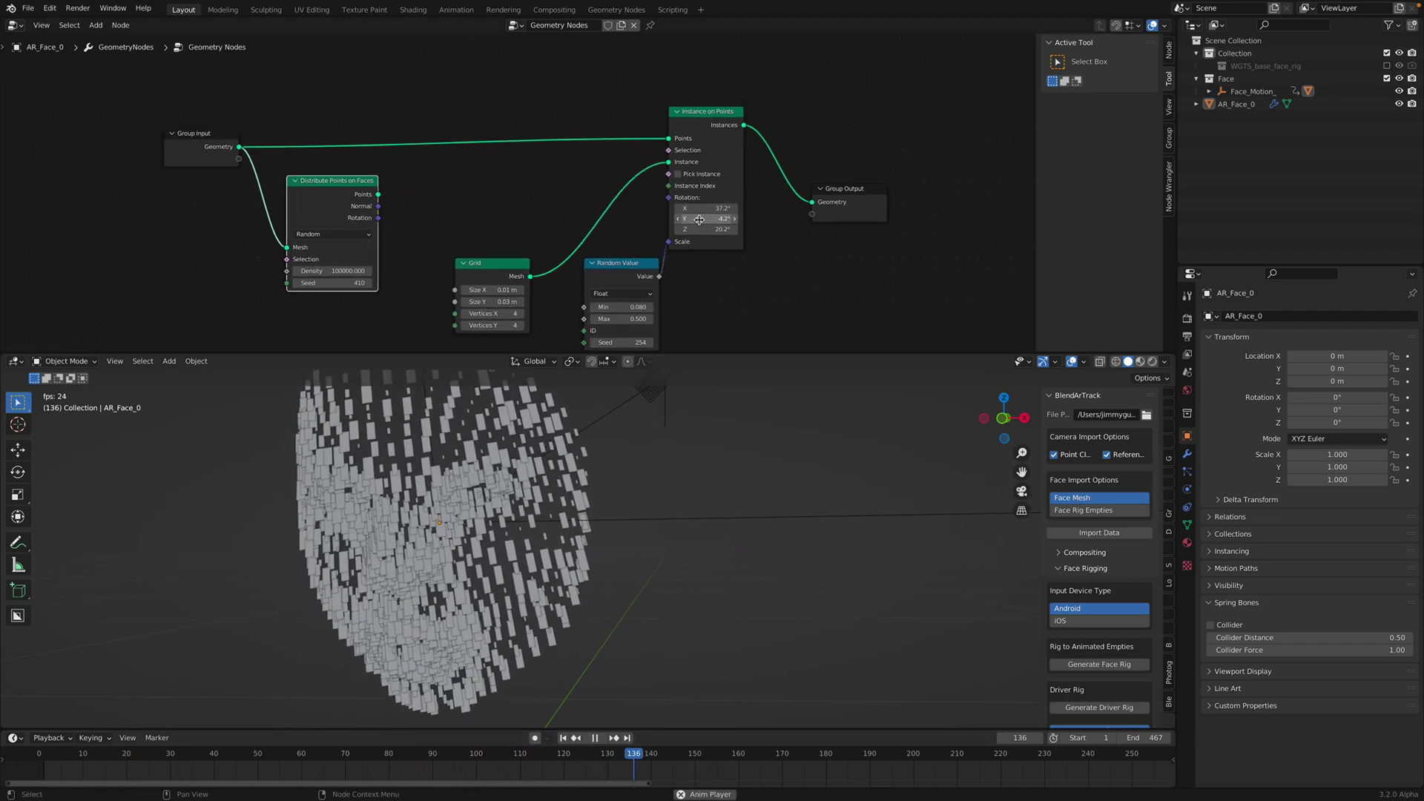
drag(744, 757, 590, 741)
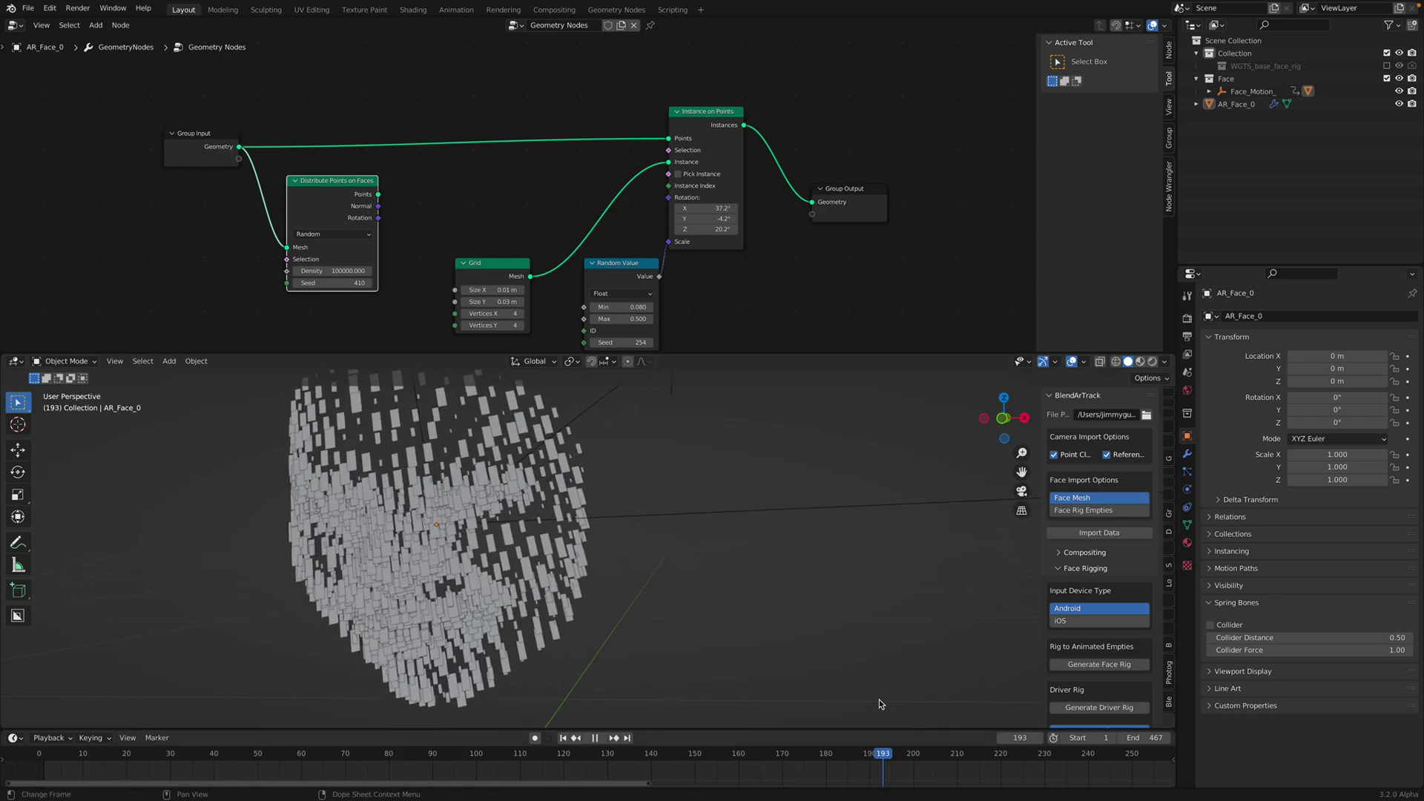
key(space)
Add a Transfer Attribute node, link the Group Input geometry to its Source, and set its data type to Vector
middle_drag(562, 202, 582, 238)
key(shift+a)
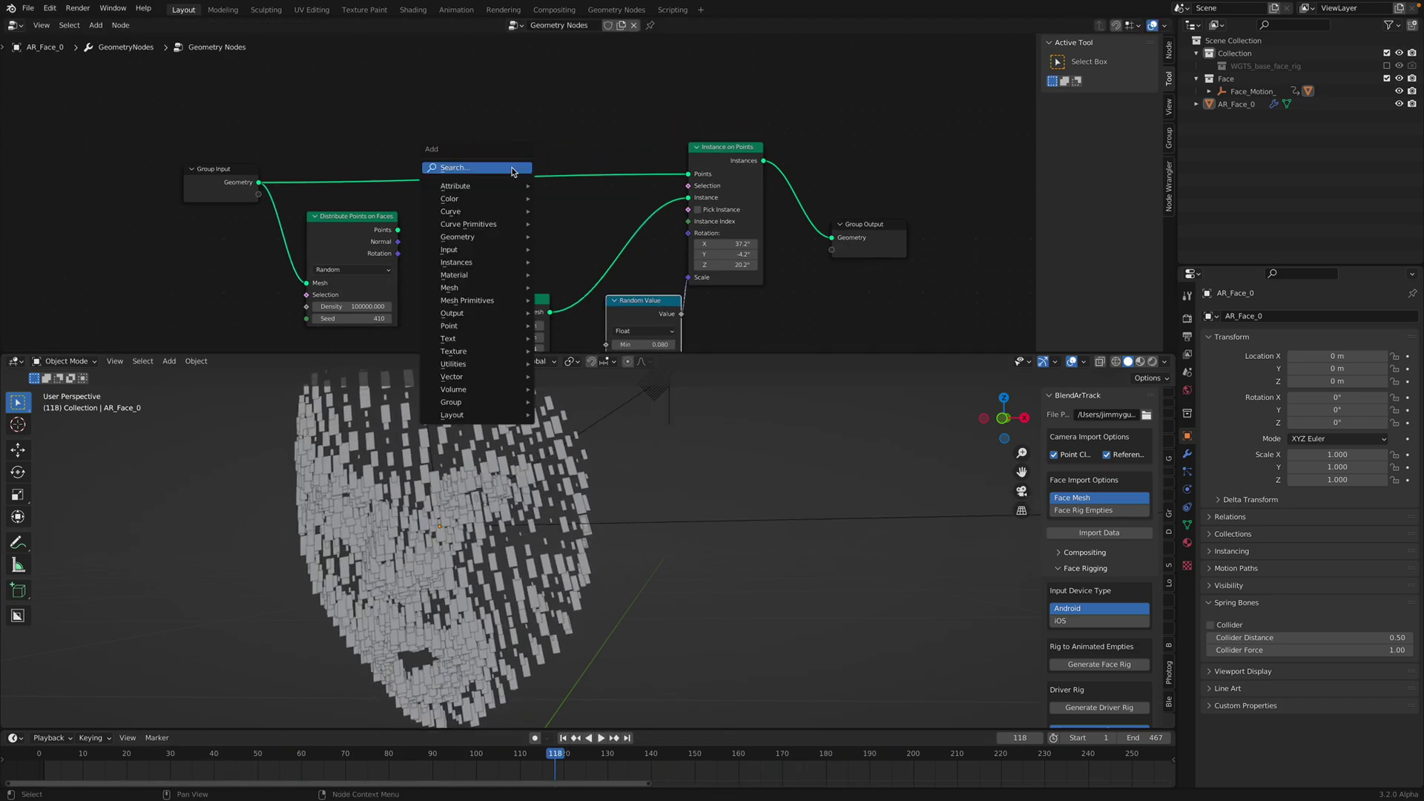
text(tra)
click(539, 201)
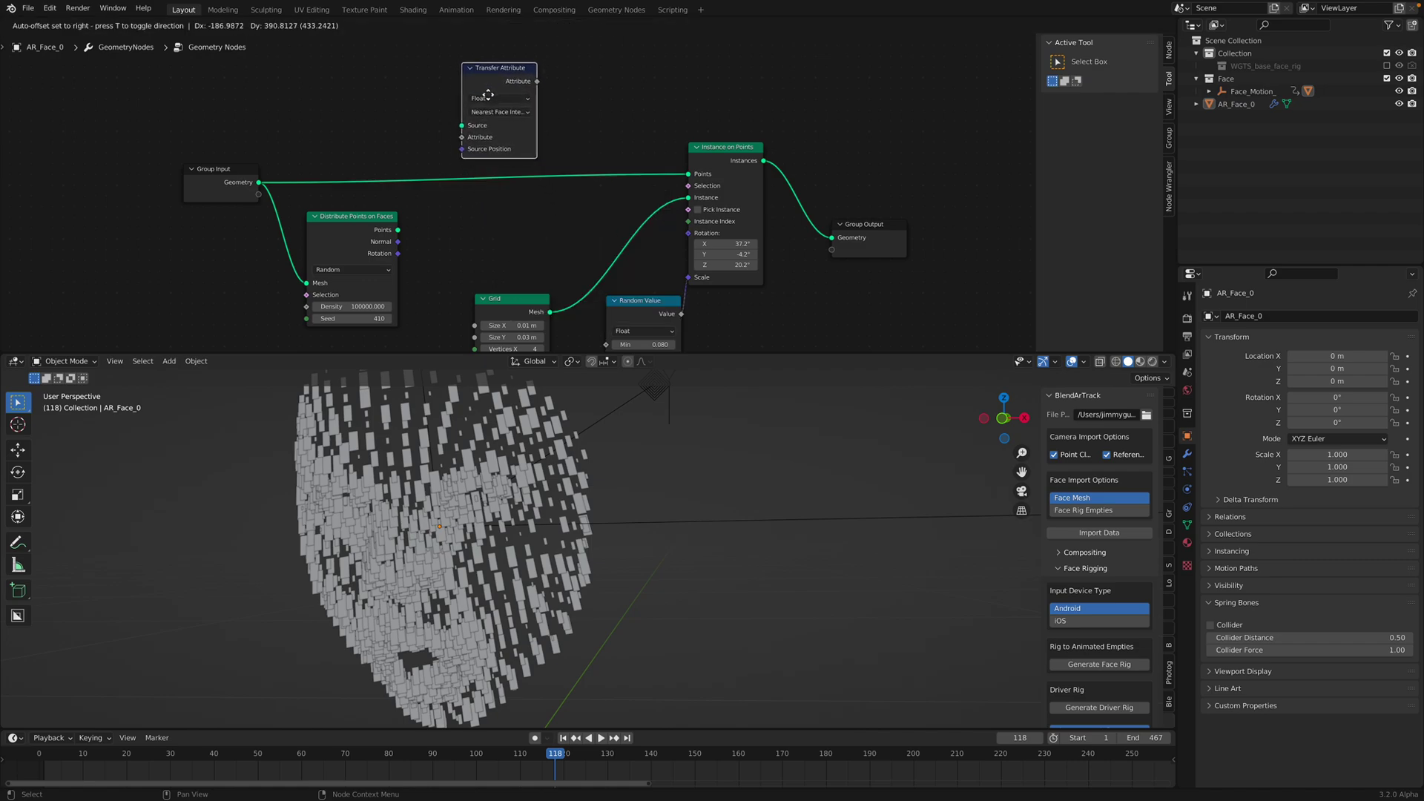
click(498, 107)
drag(268, 182, 423, 135)
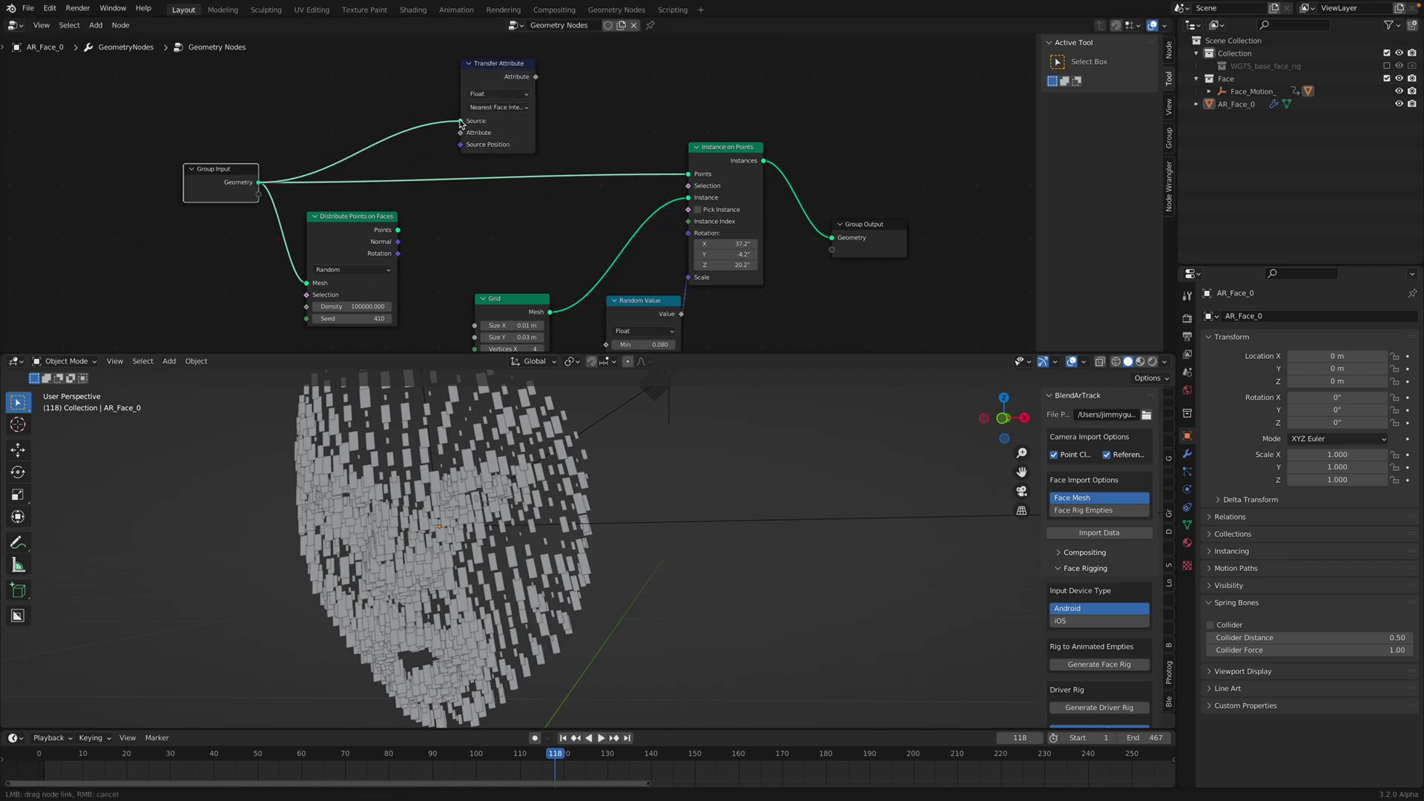
click(491, 94)
click(495, 130)
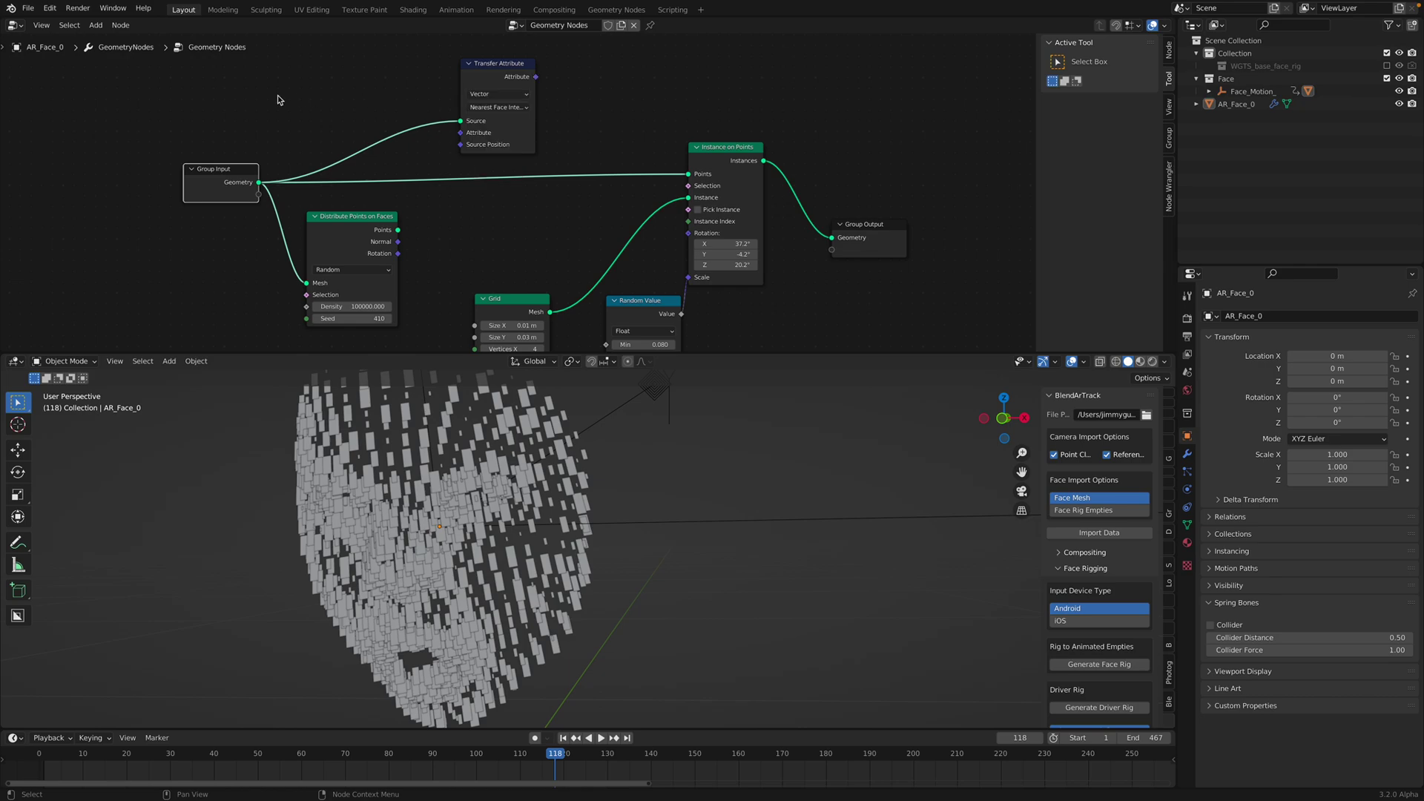
Add a Normal node feeding the Transfer Attribute's Attribute input, and link the transferred attribute to the Rotation of Instance on Points
key(shift+a)
text(normal)
key(Return)
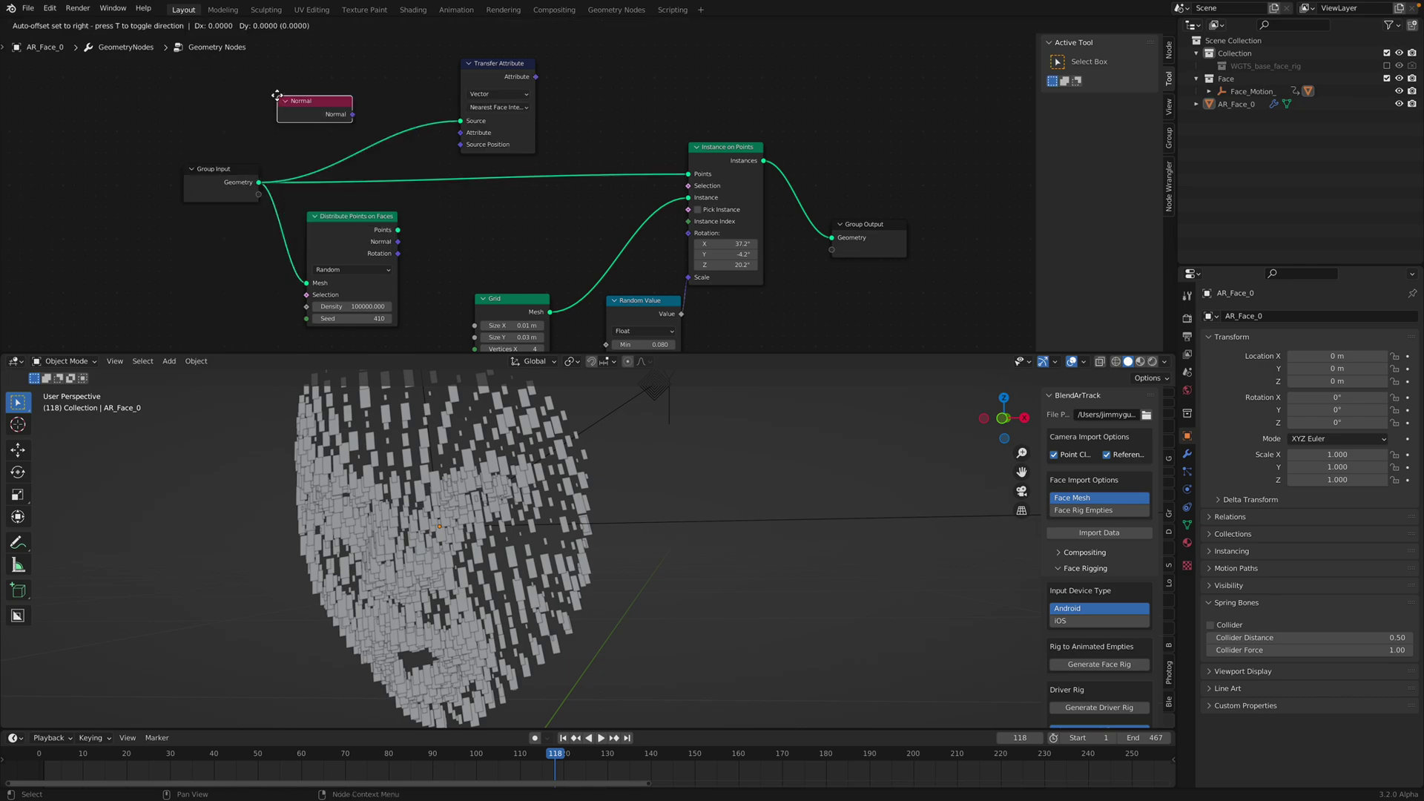
click(301, 104)
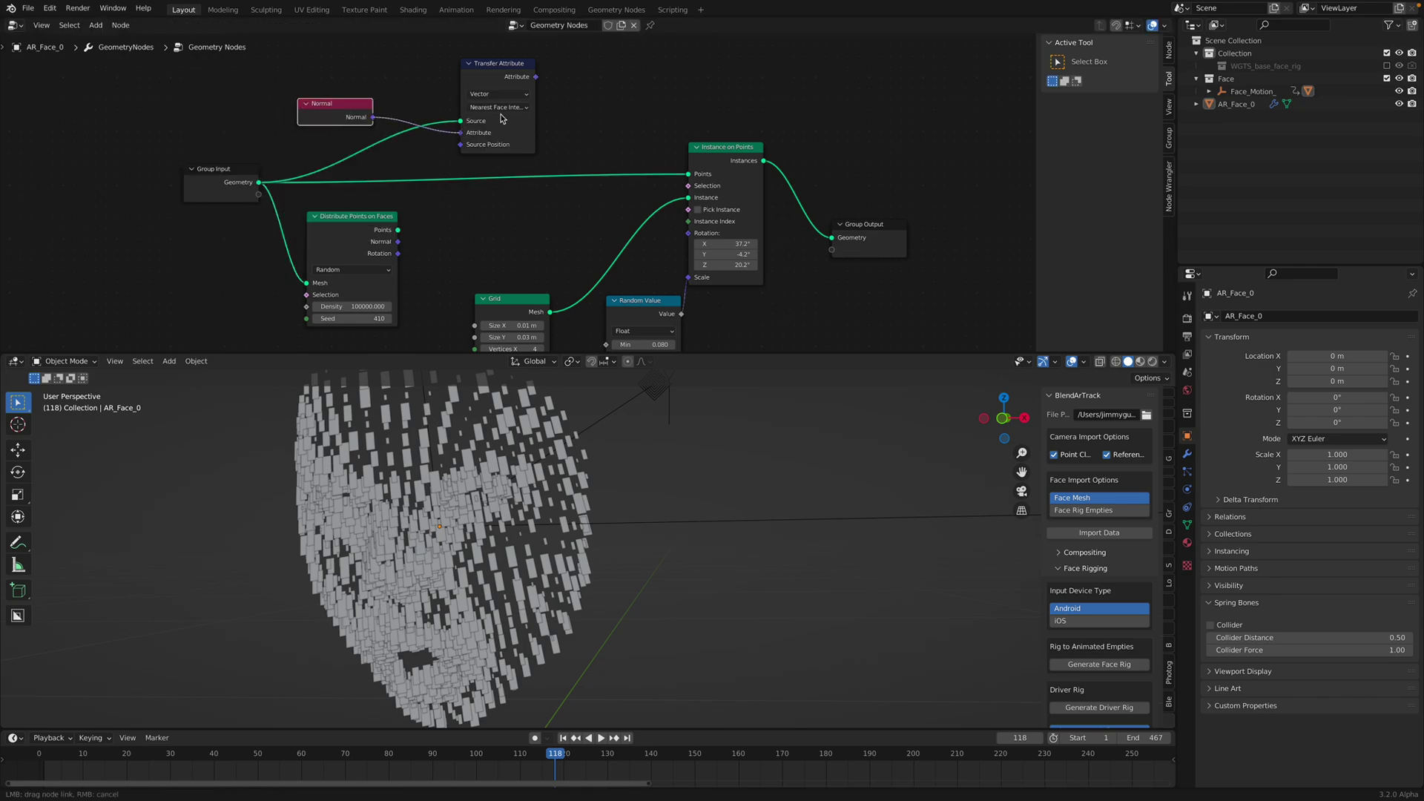
drag(535, 77, 636, 166)
drag(684, 233, 688, 233)
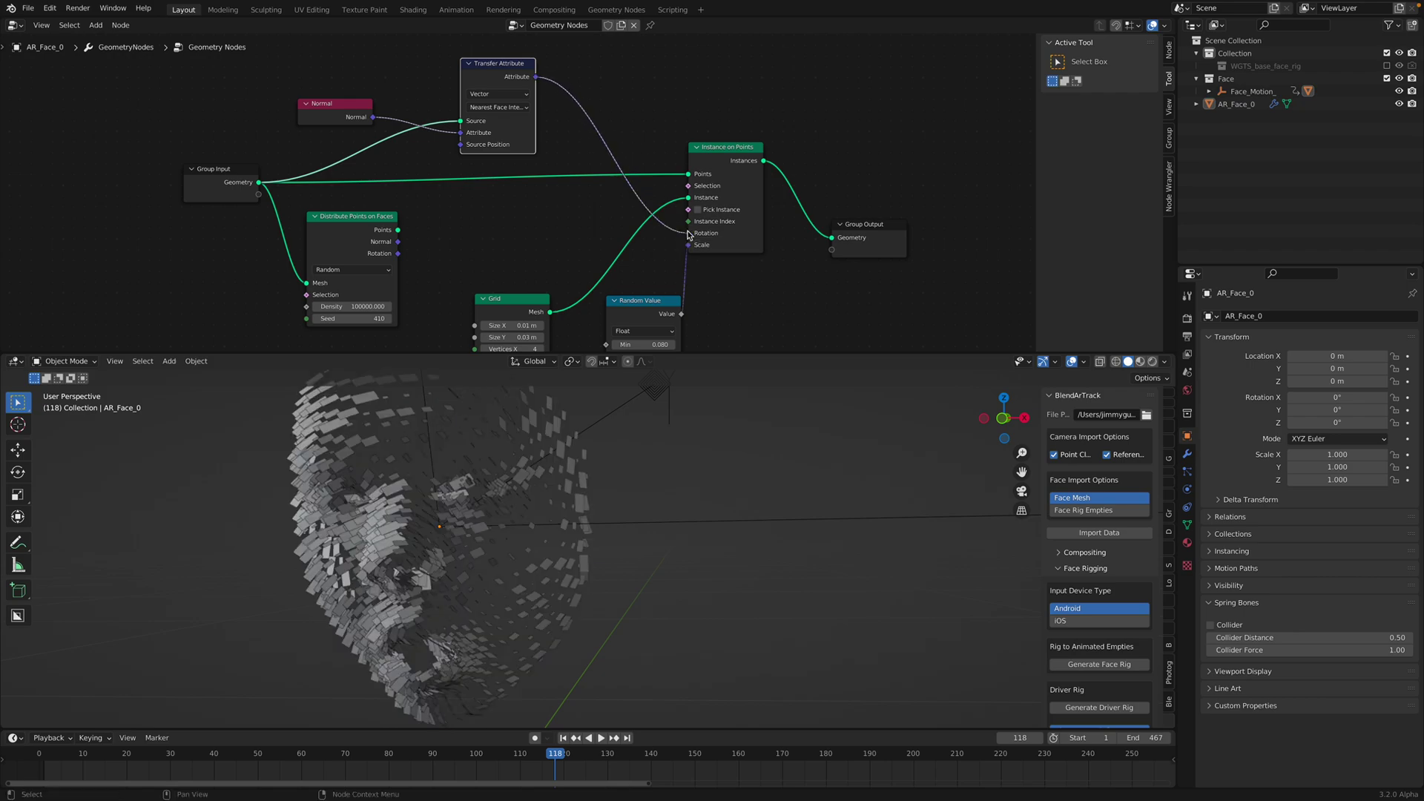
Add an Align Euler to Vector node on the link between Transfer Attribute and the Rotation of Instance on Points
key(shift+a)
click(600, 129)
text(rota)
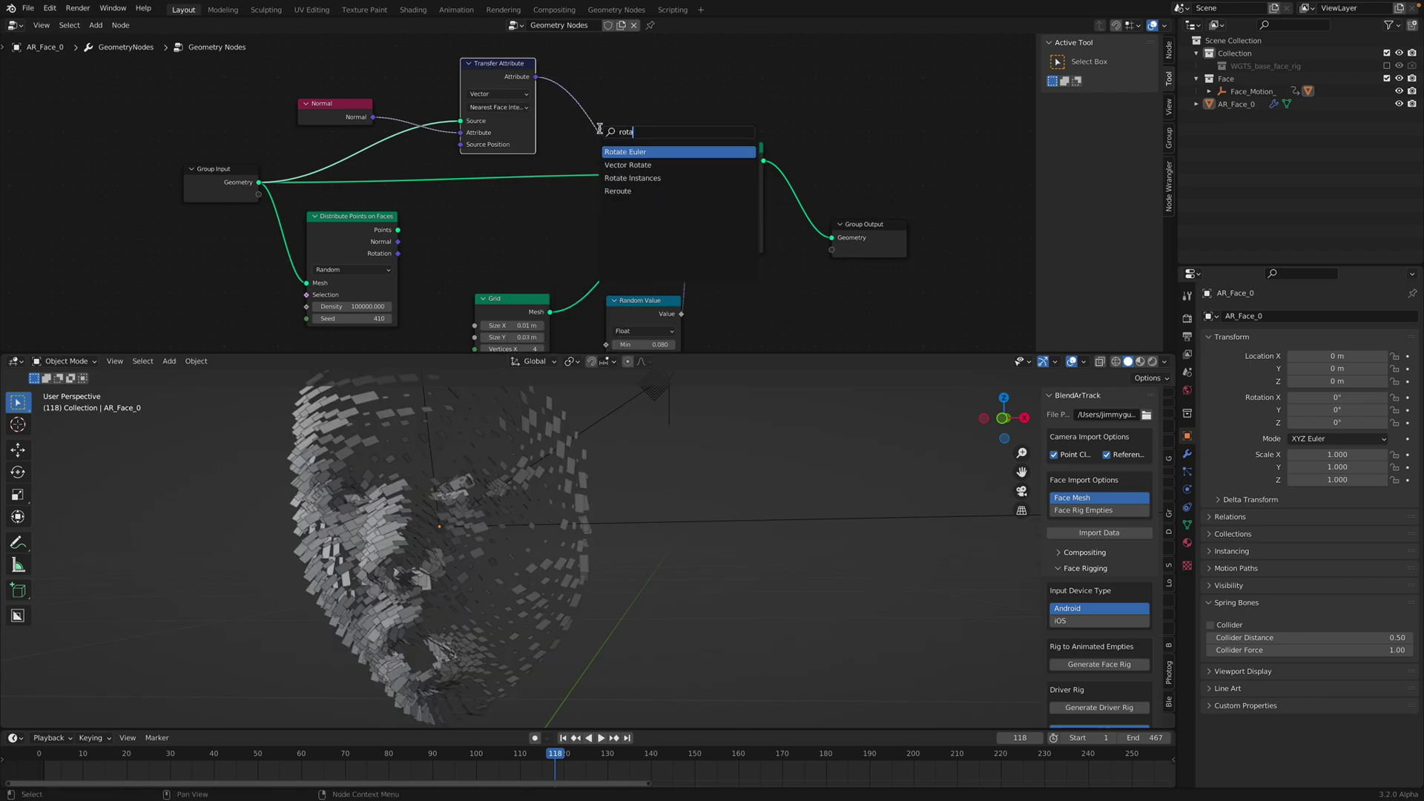
text(eul)
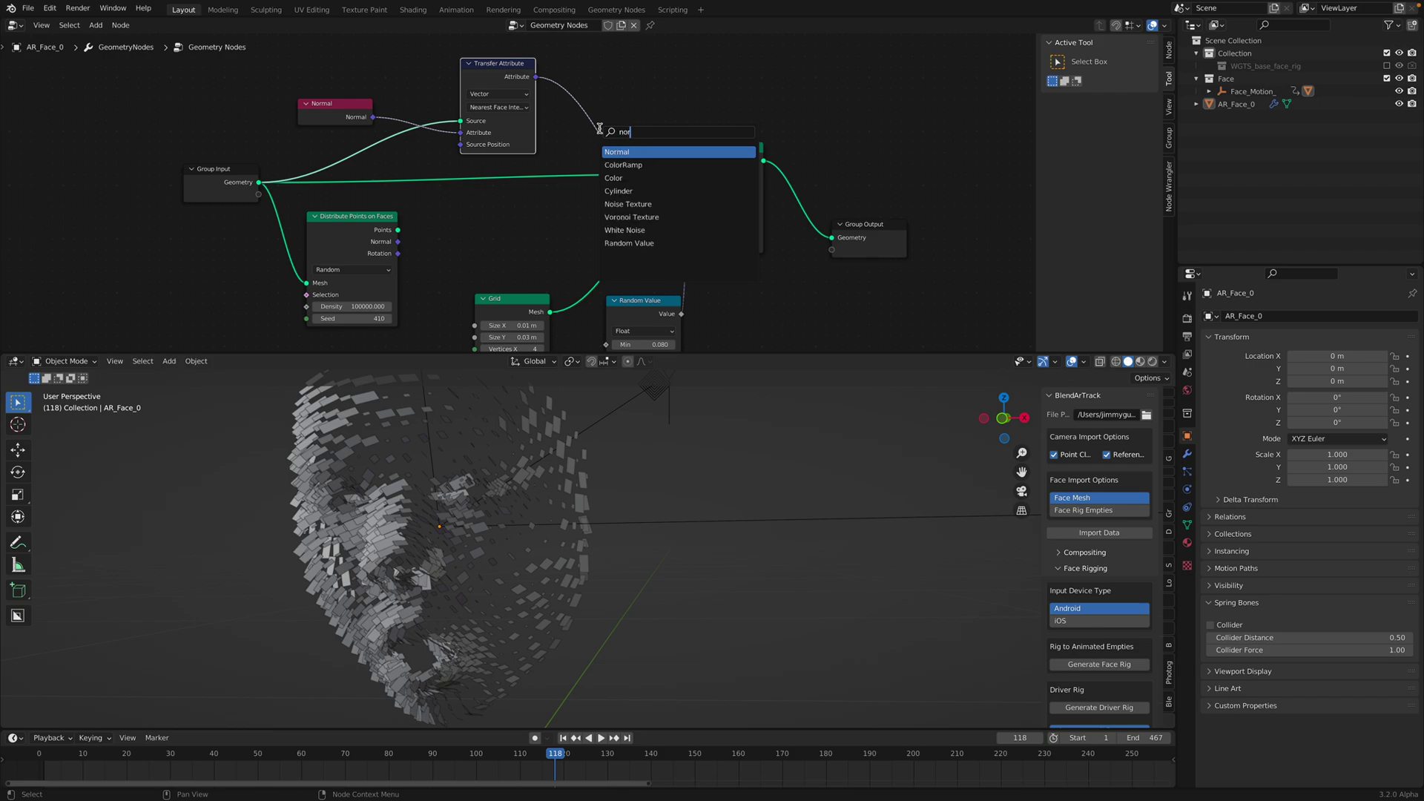
key(Down)
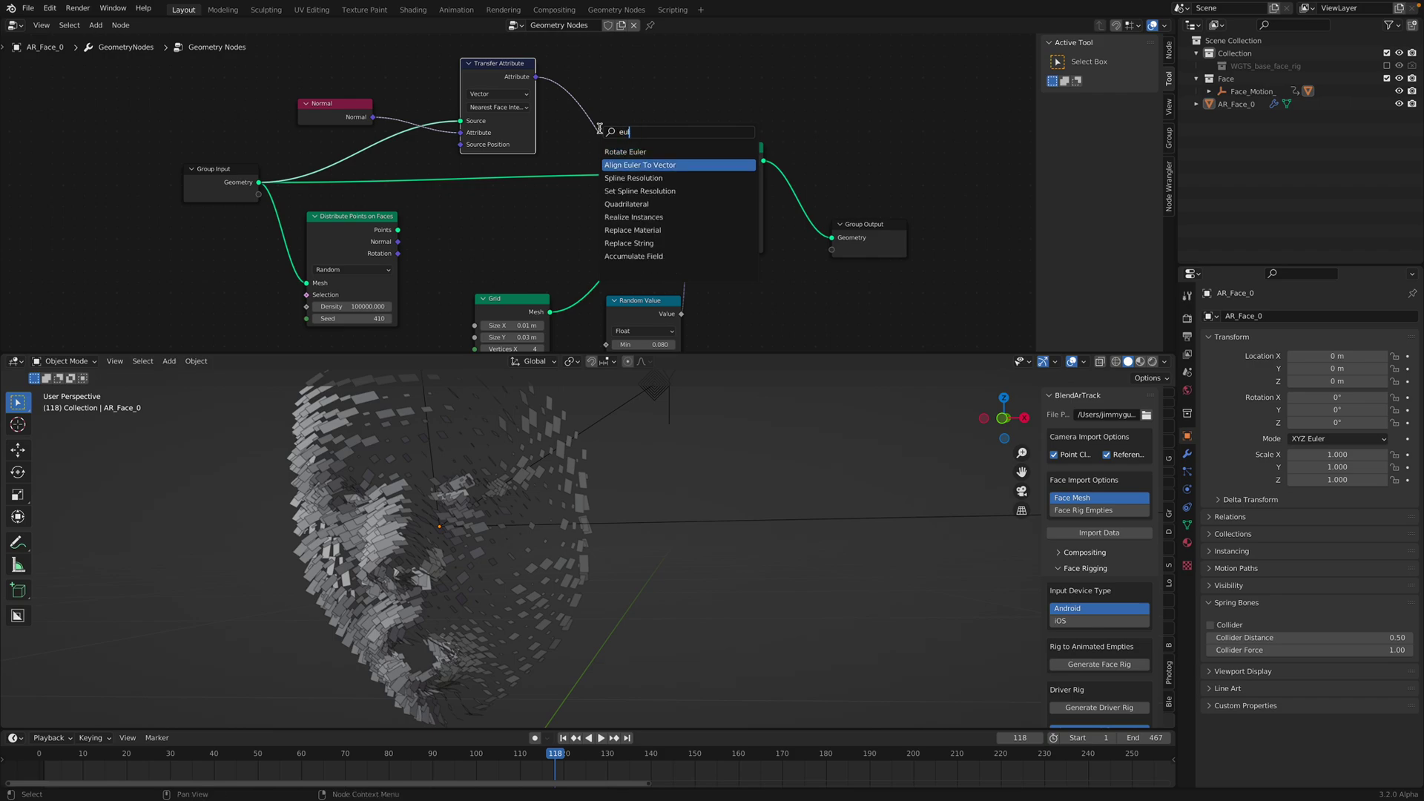
key(Return)
click(579, 61)
Set Align Euler to Vector to the Z axis, feed the transferred attribute into its Vector input, and scrub to frame 114
click(615, 94)
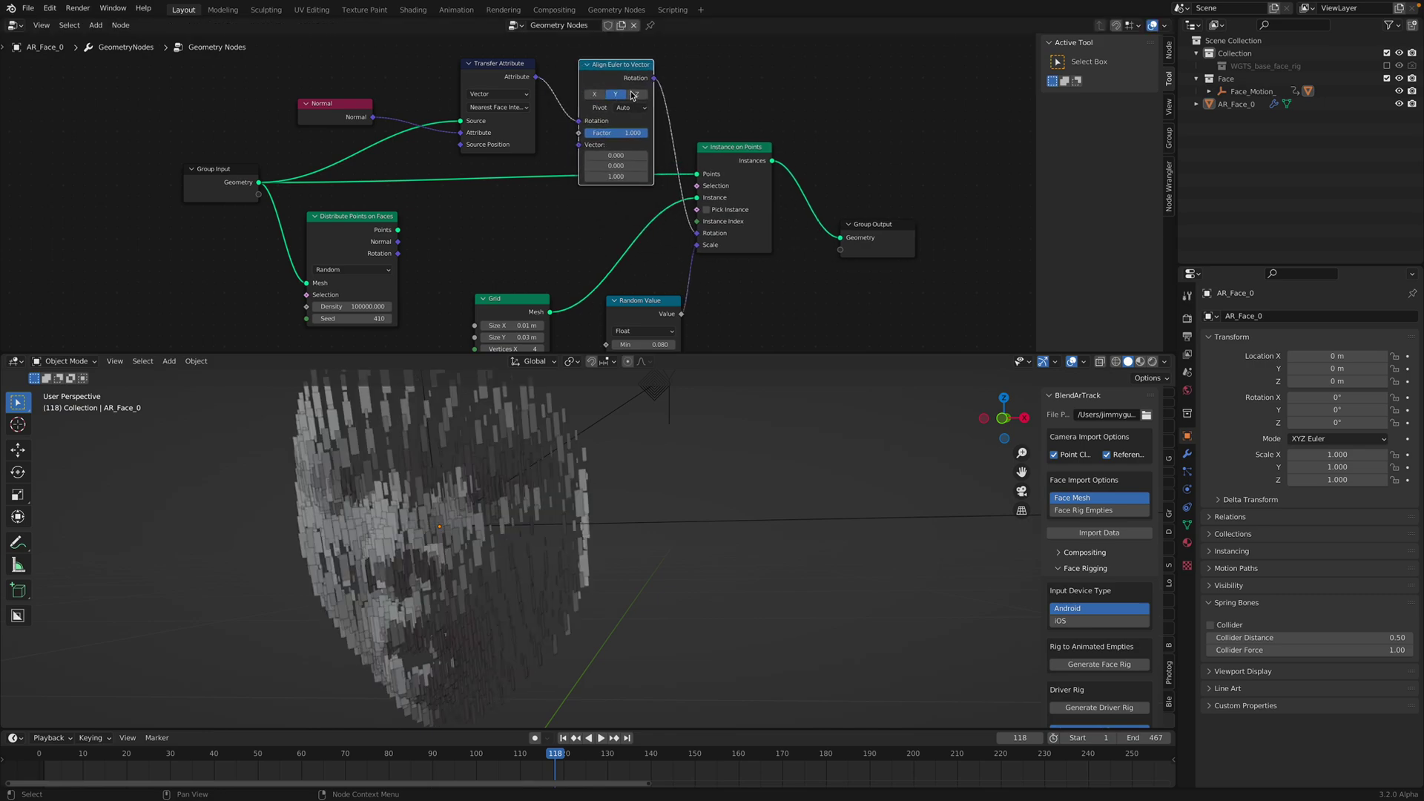
click(633, 95)
click(617, 95)
click(632, 97)
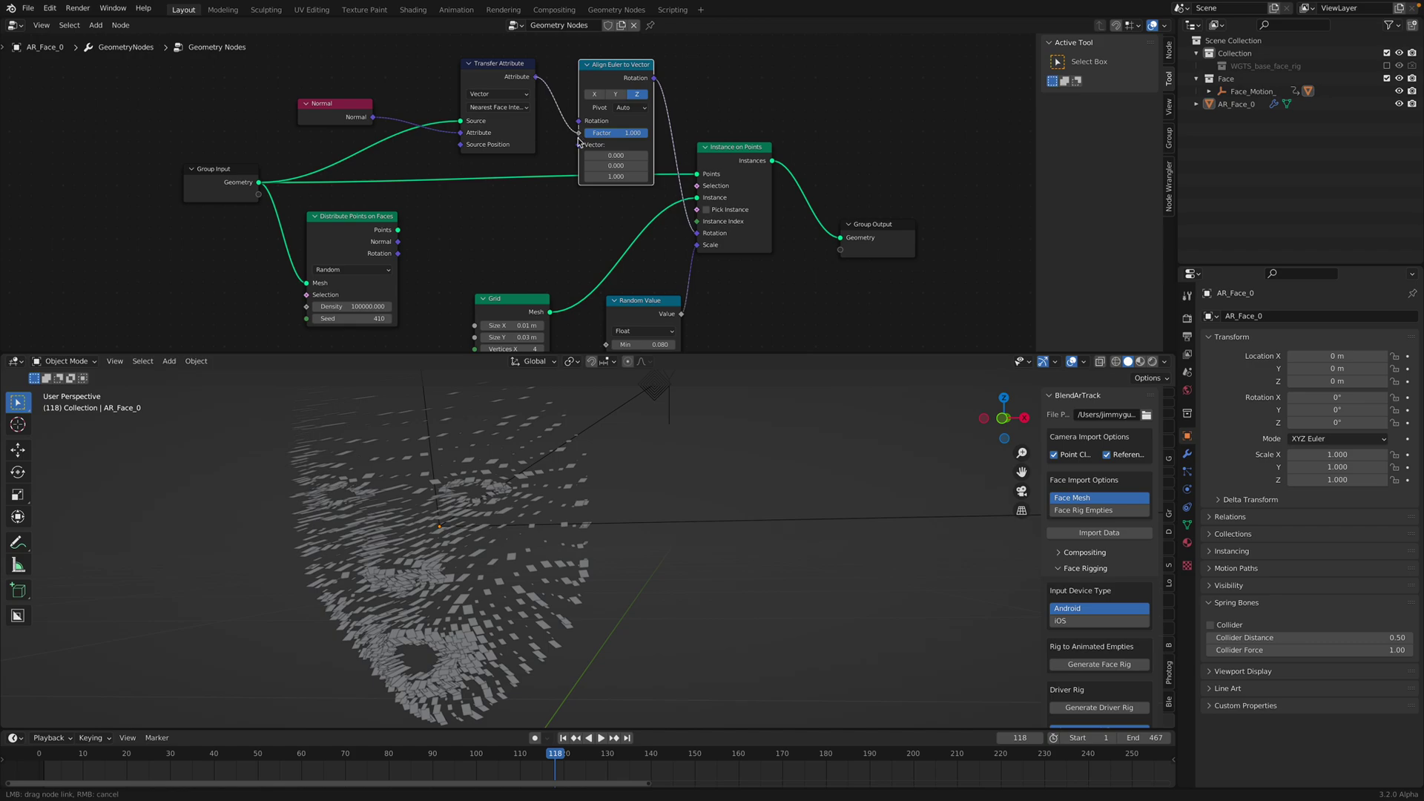
drag(580, 144, 580, 145)
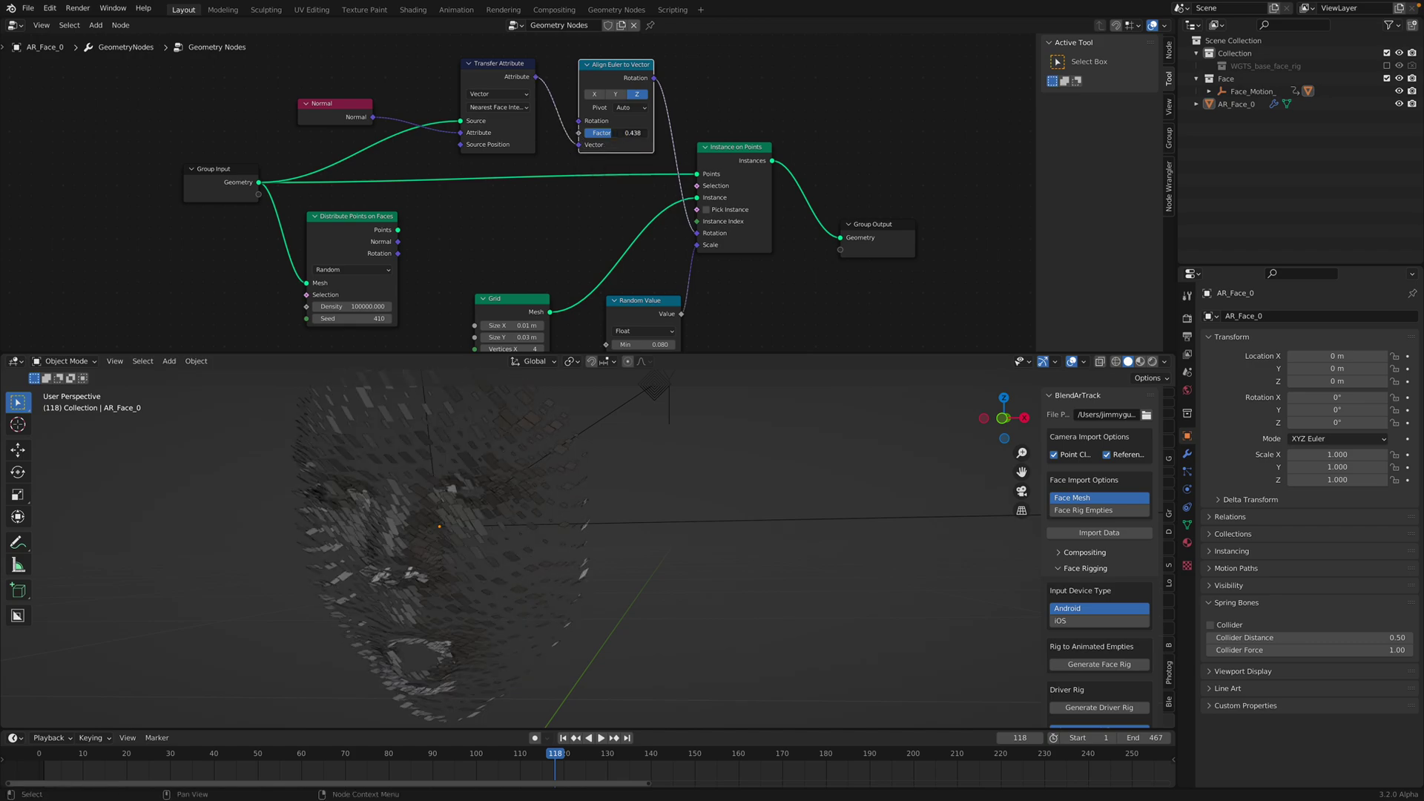
drag(594, 760, 538, 698)
Set the Grid node's Size X to 0.03 m, try Size Y at 0.05 m, and undo the Size Y change
middle_drag(655, 278, 651, 238)
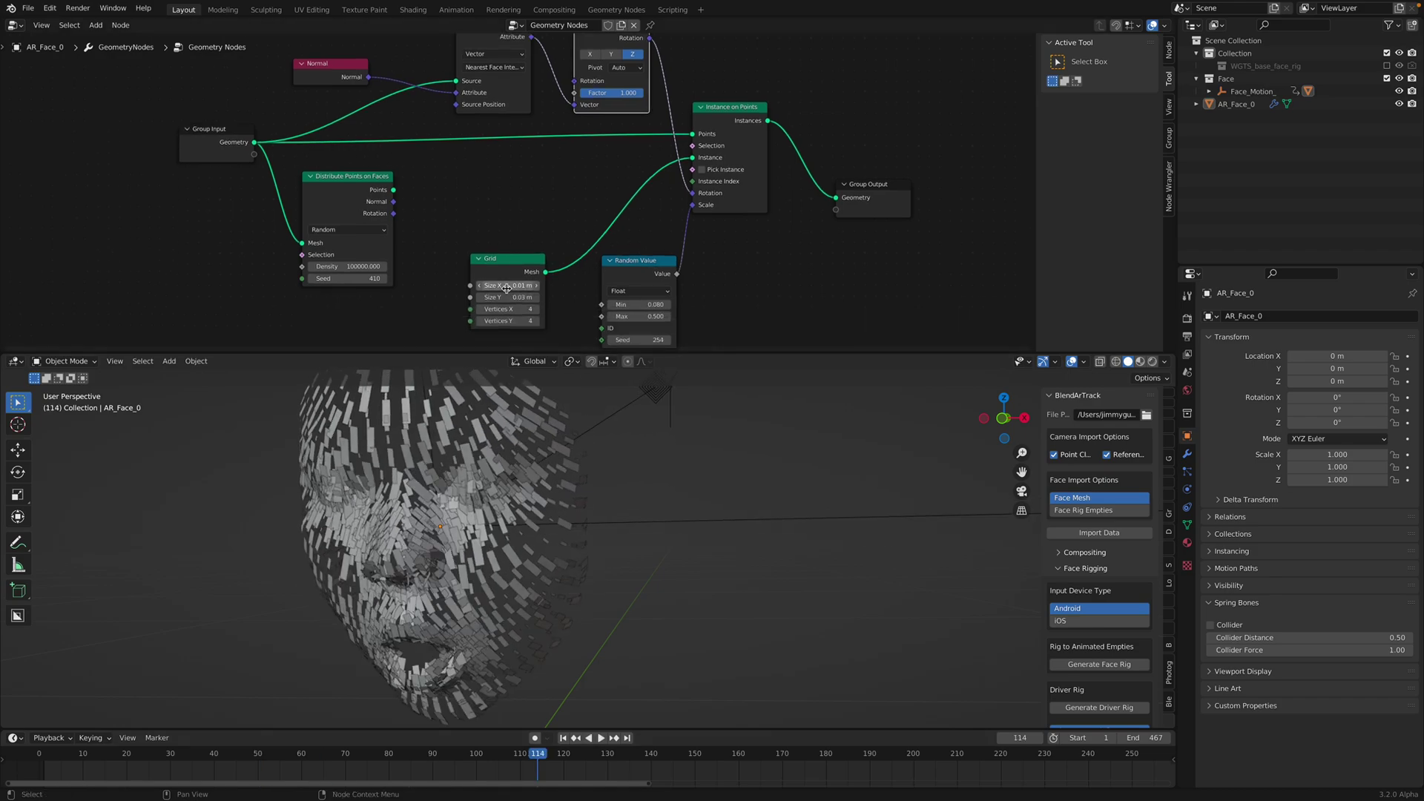
mouse_move(503, 285)
mouse_down()
mouse_move(531, 285)
mouse_move(504, 286)
mouse_move(535, 297)
mouse_move(522, 297)
mouse_up()
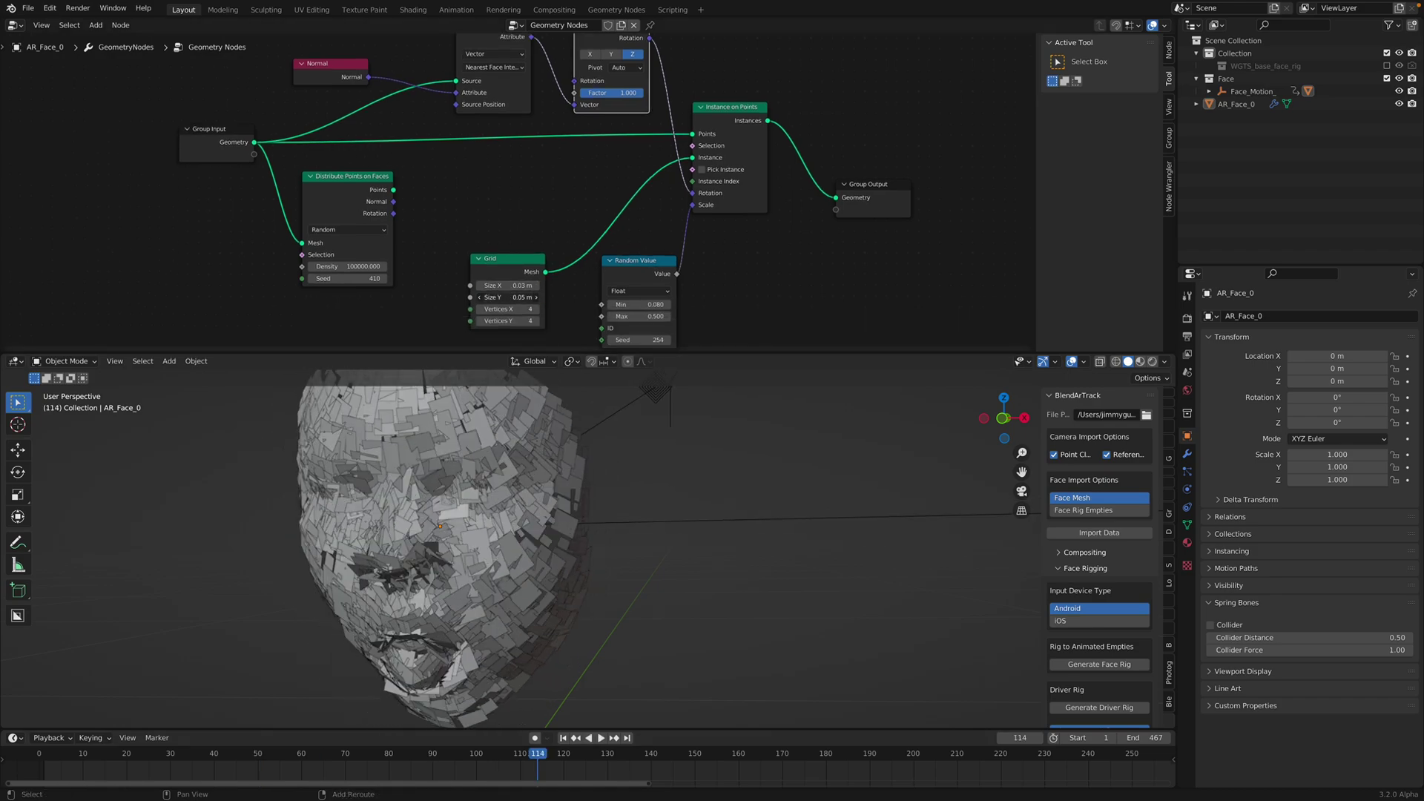
key(ctrl+z)
Play and scrub the animation to examine how the enlarged grid instances follow the face normals
key(space)
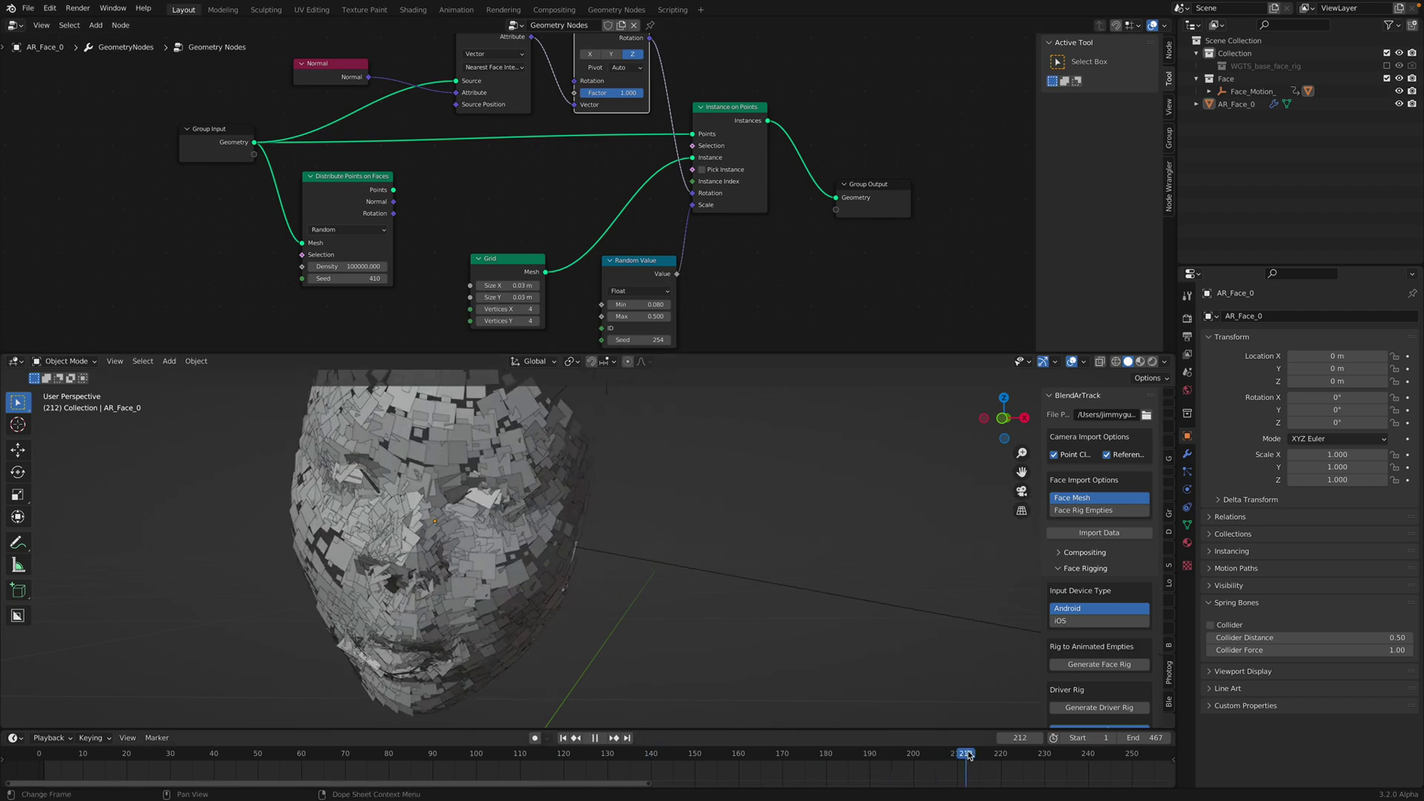
drag(698, 751, 496, 737)
key(Escape)
key(Home)
key(space)
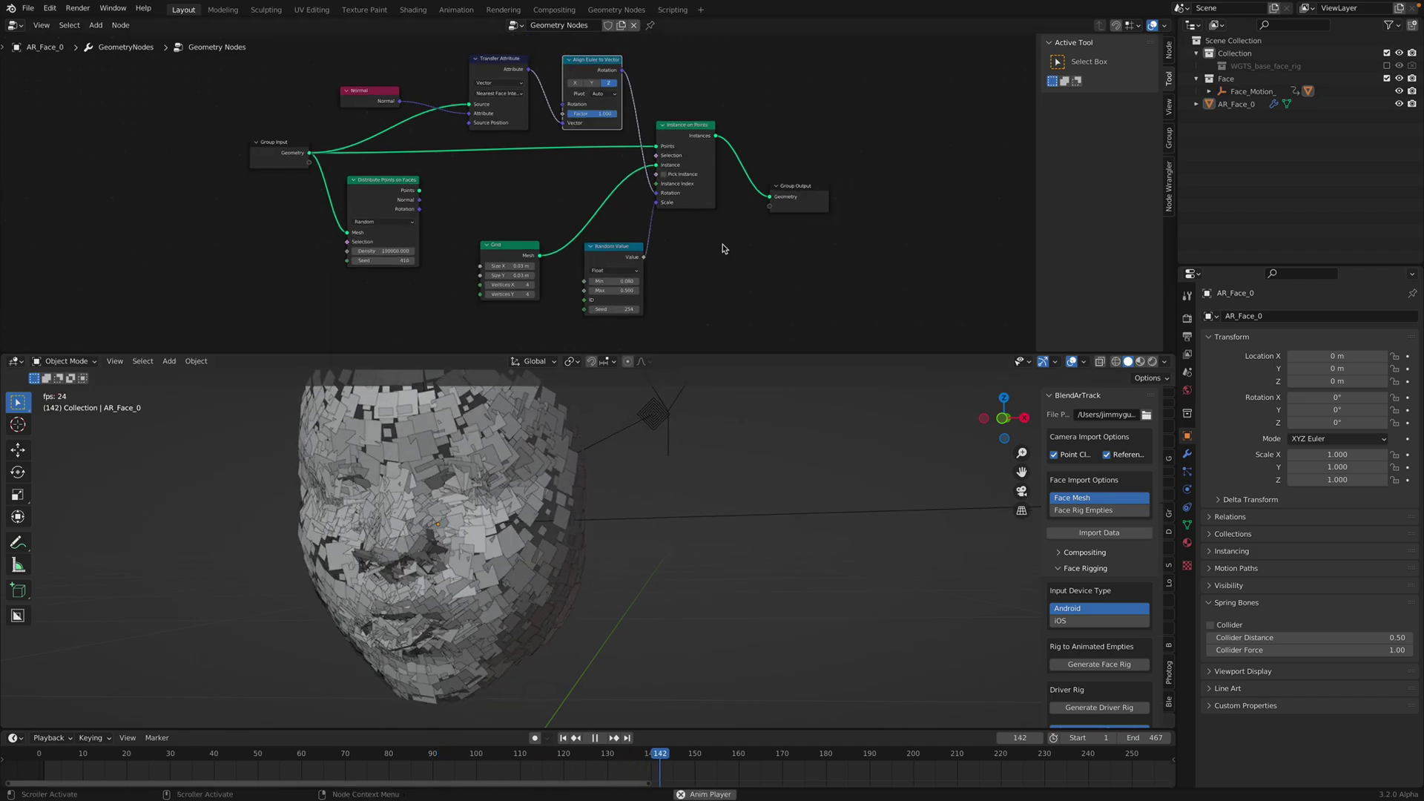
key(space)
Move Group Output farther from Instance on Points and add a Solidify modifier to the face mesh
drag(805, 205, 835, 200)
click(552, 428)
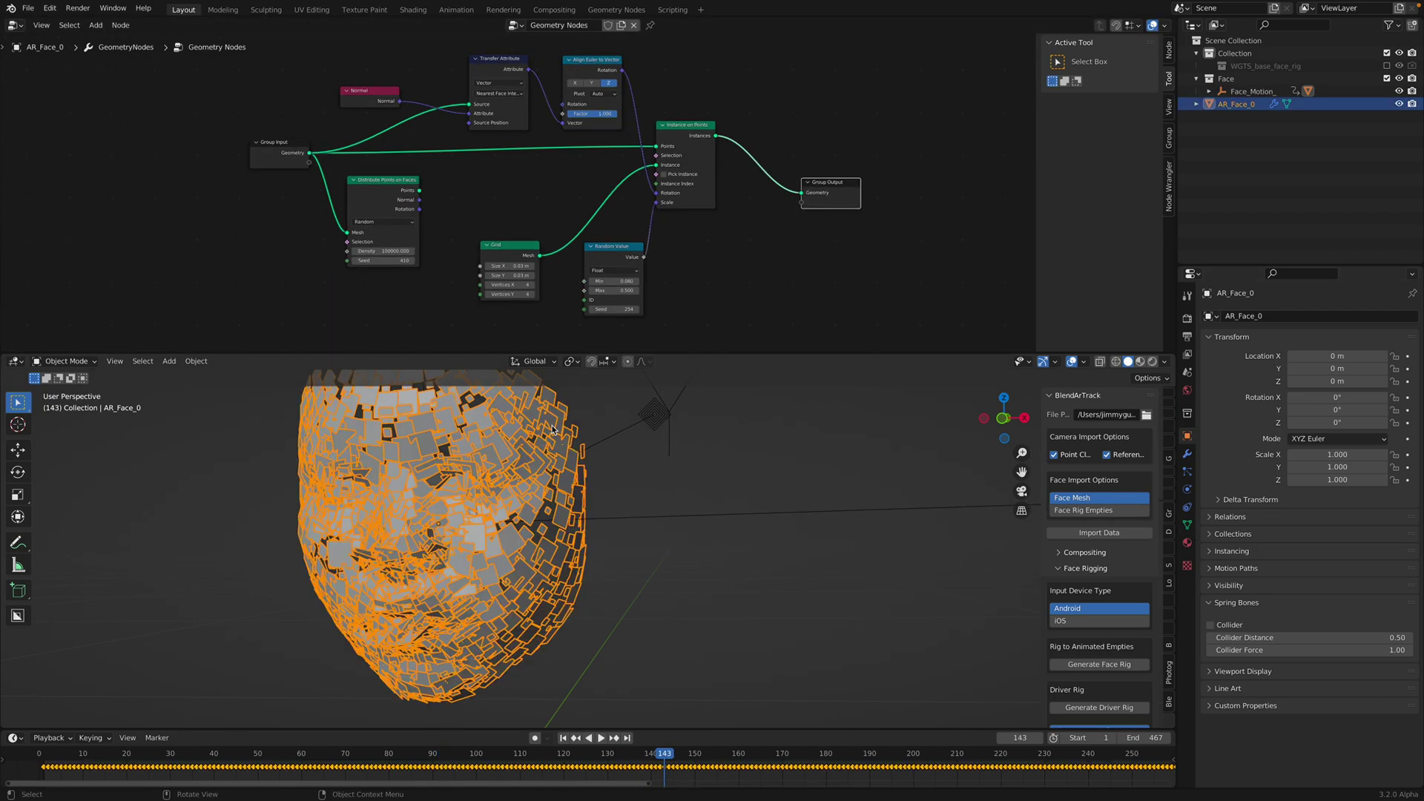
click(1276, 317)
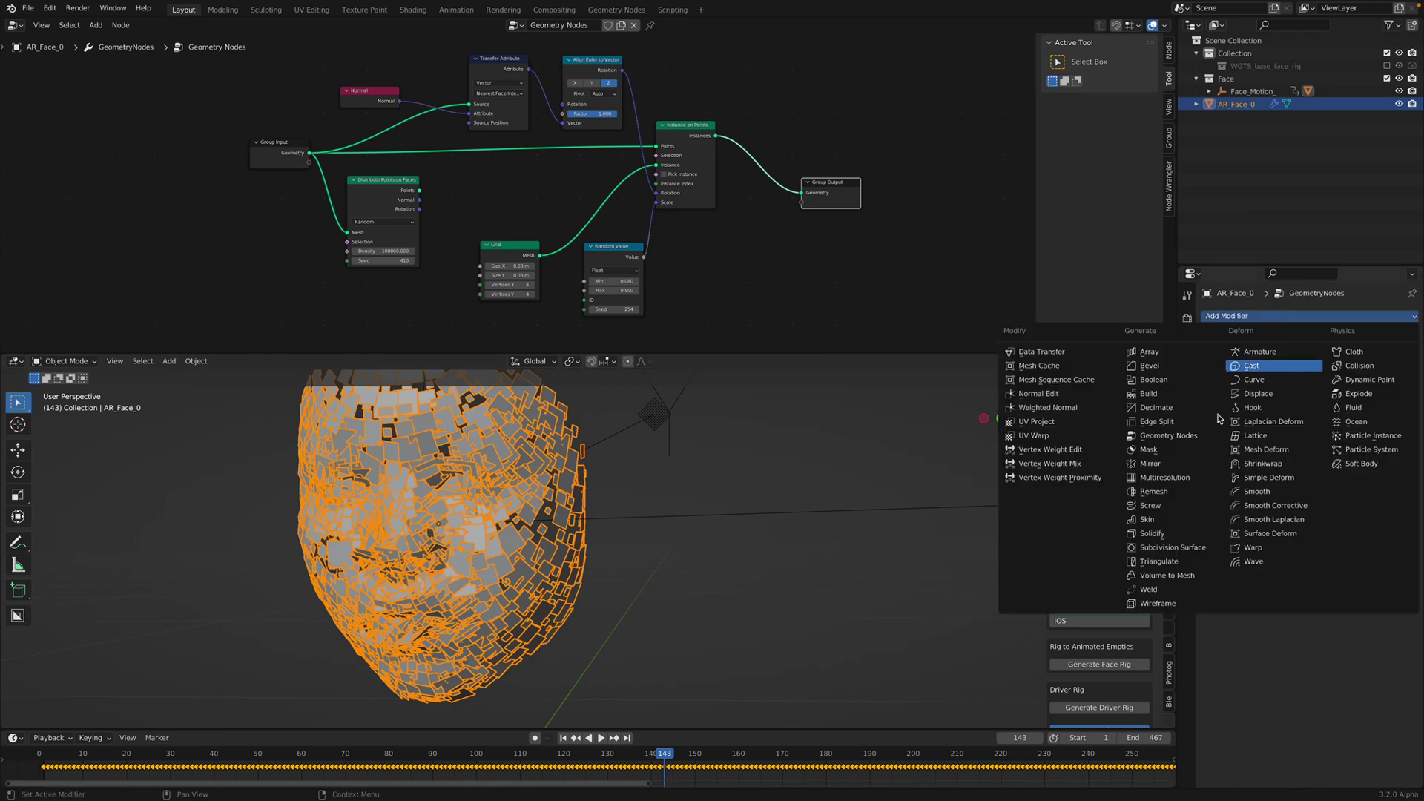
click(1174, 530)
drag(1309, 427, 1310, 428)
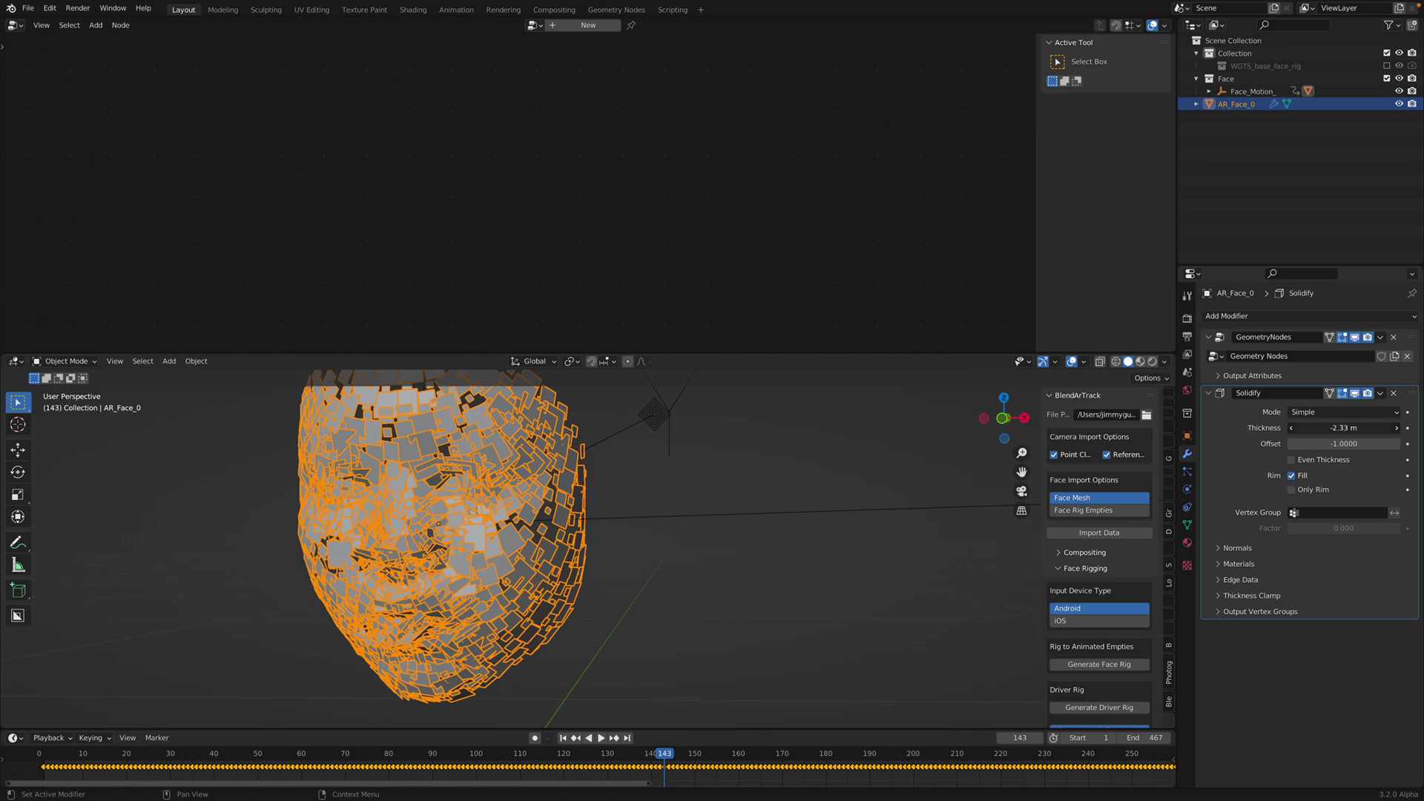
Reactivate the GeometryNodes modifier and insert a Realize Instances node between Instance on Points and Group Output
click(1418, 343)
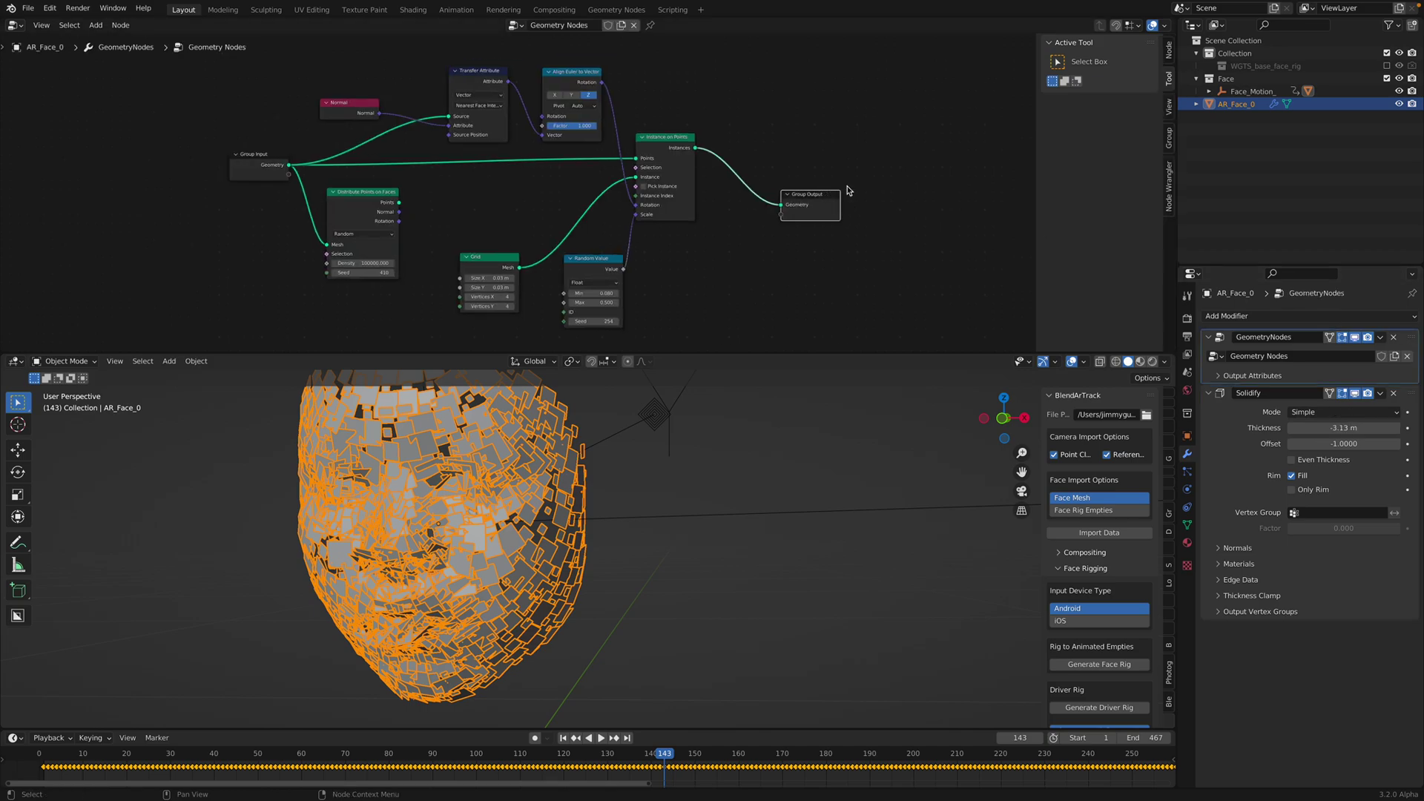
key(shift+a)
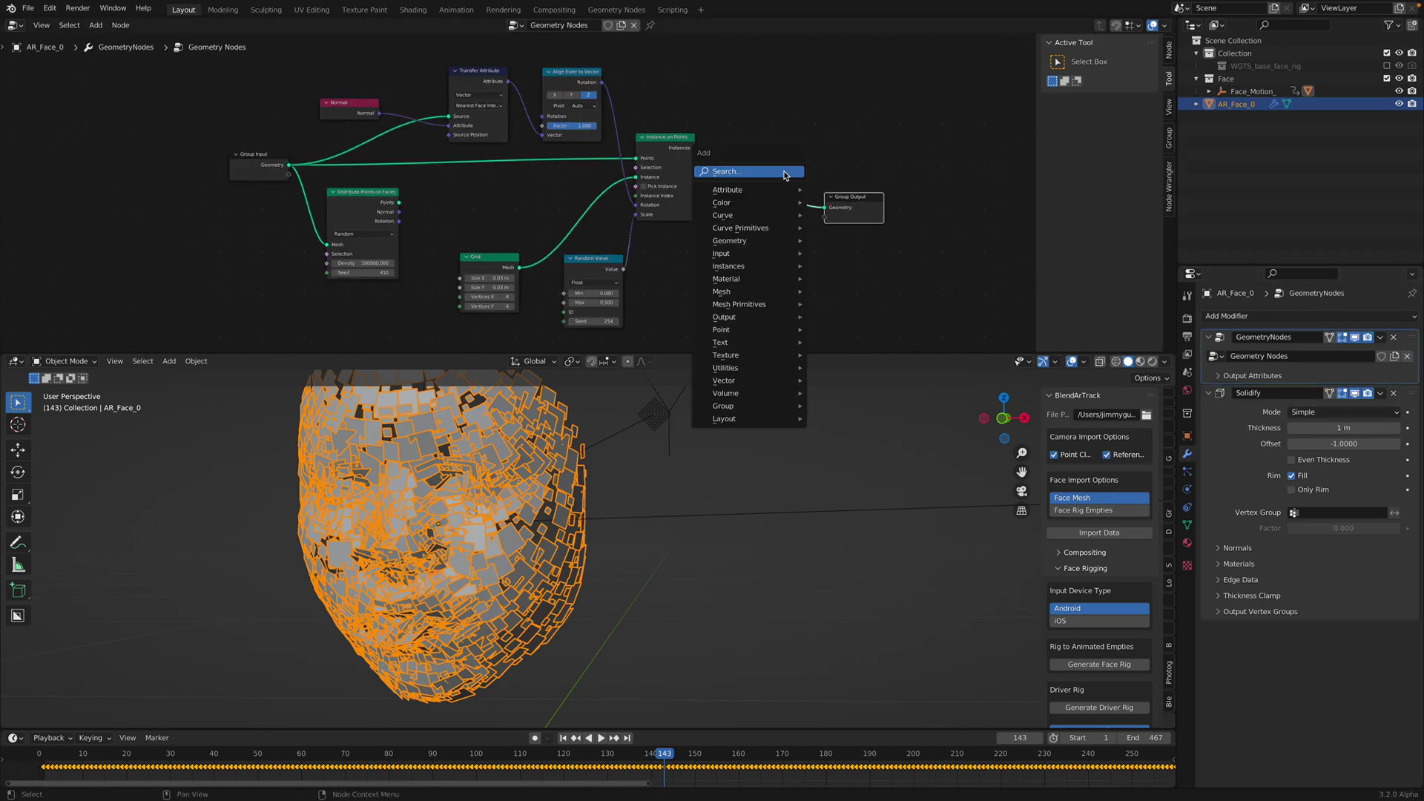
click(792, 185)
text(rea)
key(Return)
click(758, 168)
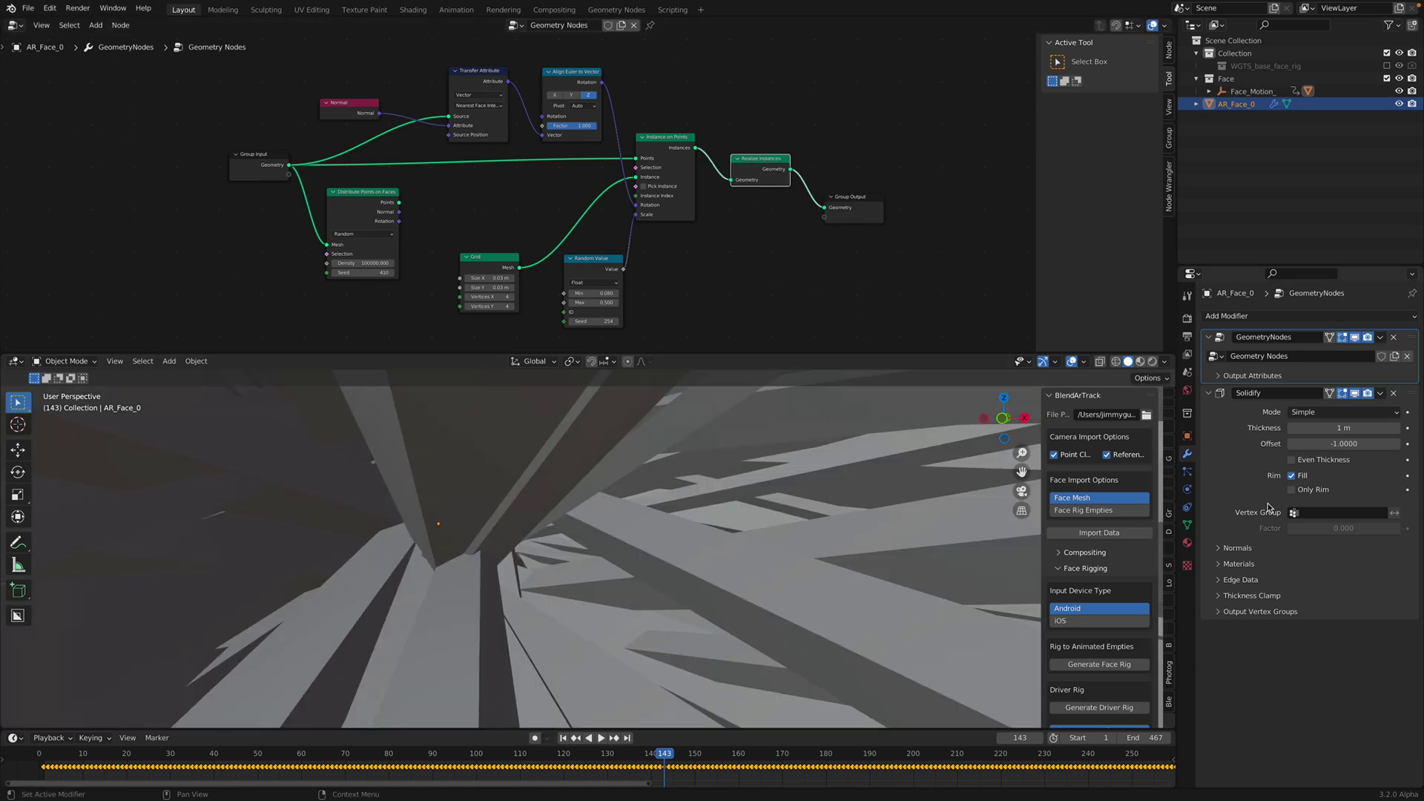
Set the Solidify thickness to 0.02 m and play the animation to check the thickened instances
click(1331, 426)
text(0.02)
key(Return)
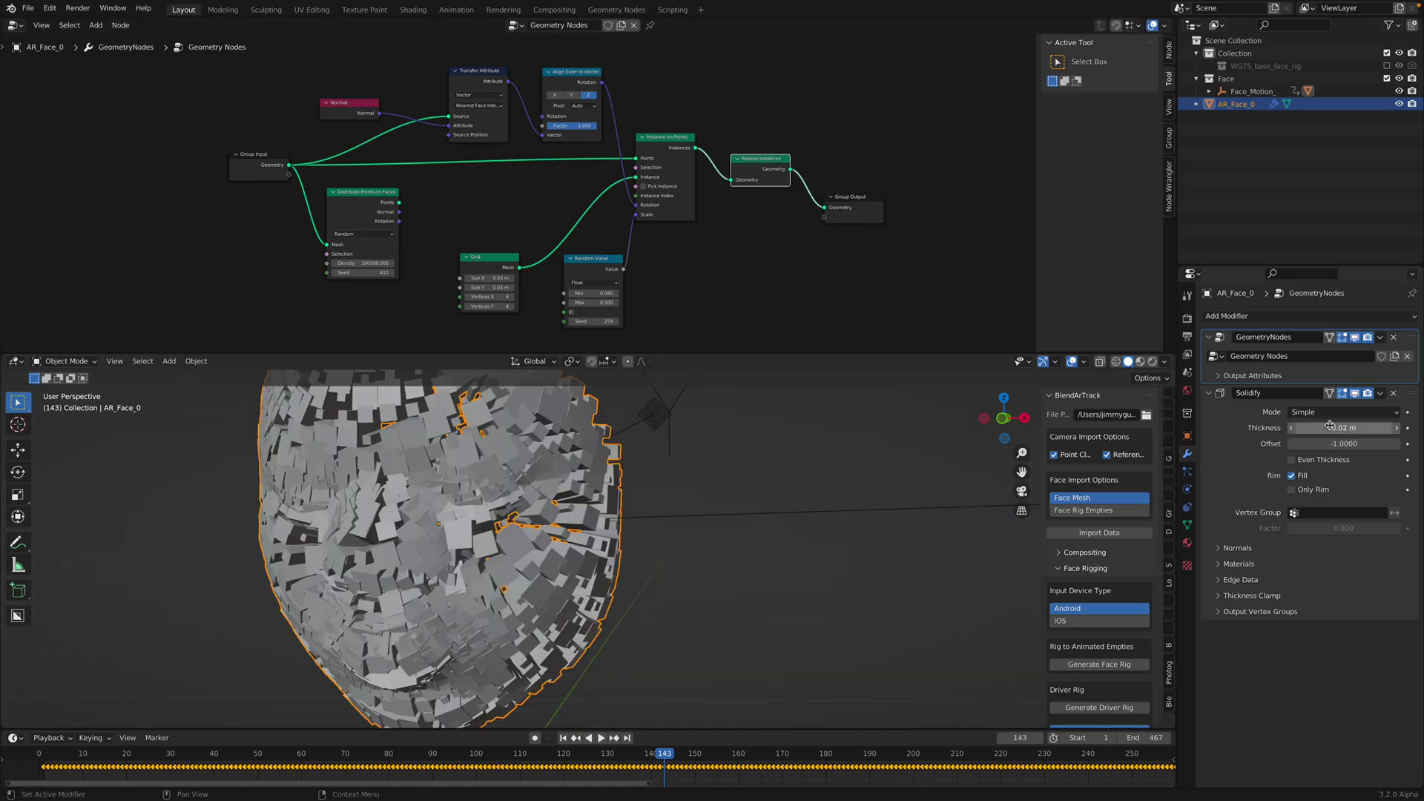
click(712, 654)
key(space)
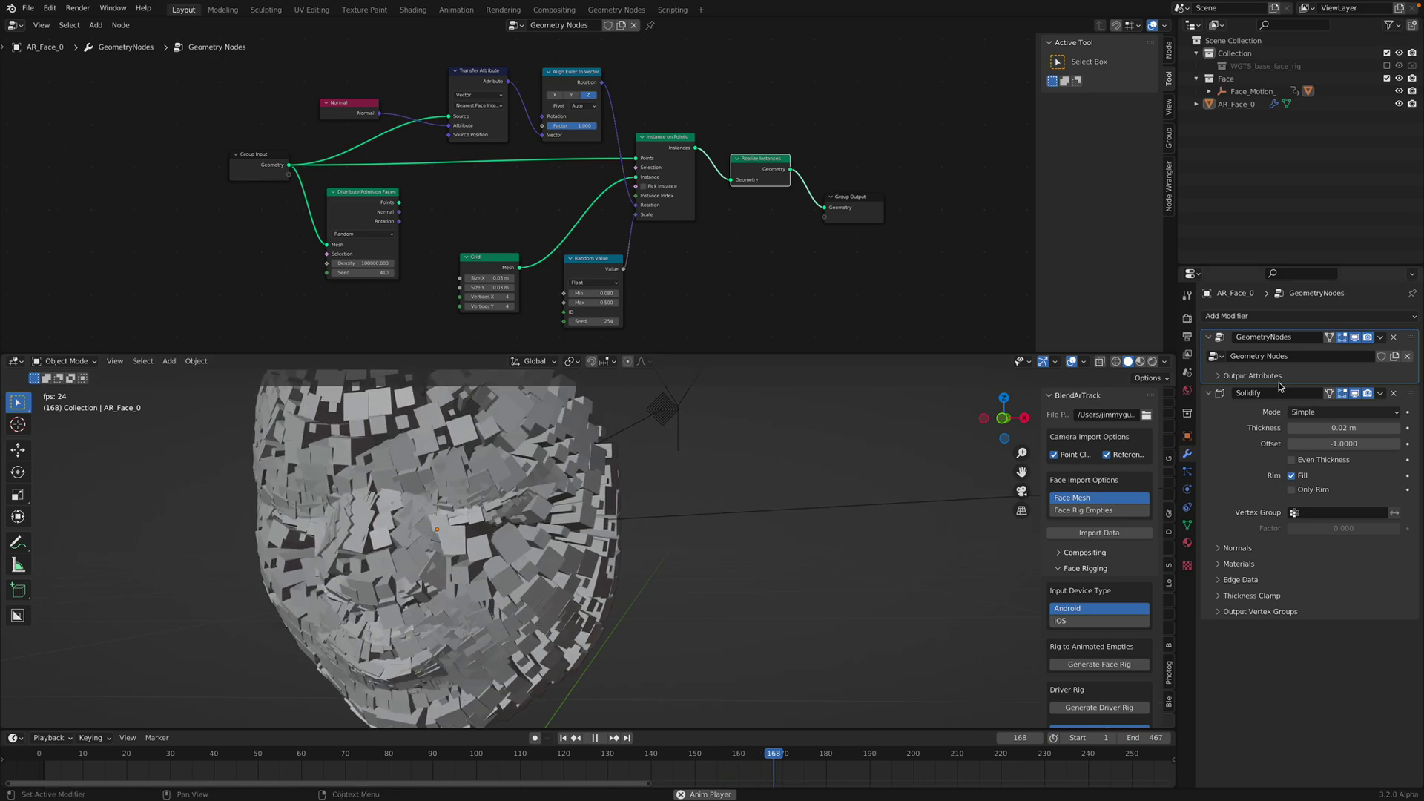
key(space)
Add a Remesh modifier below Solidify and set its voxel size to 0.002 m
click(1286, 318)
click(1166, 494)
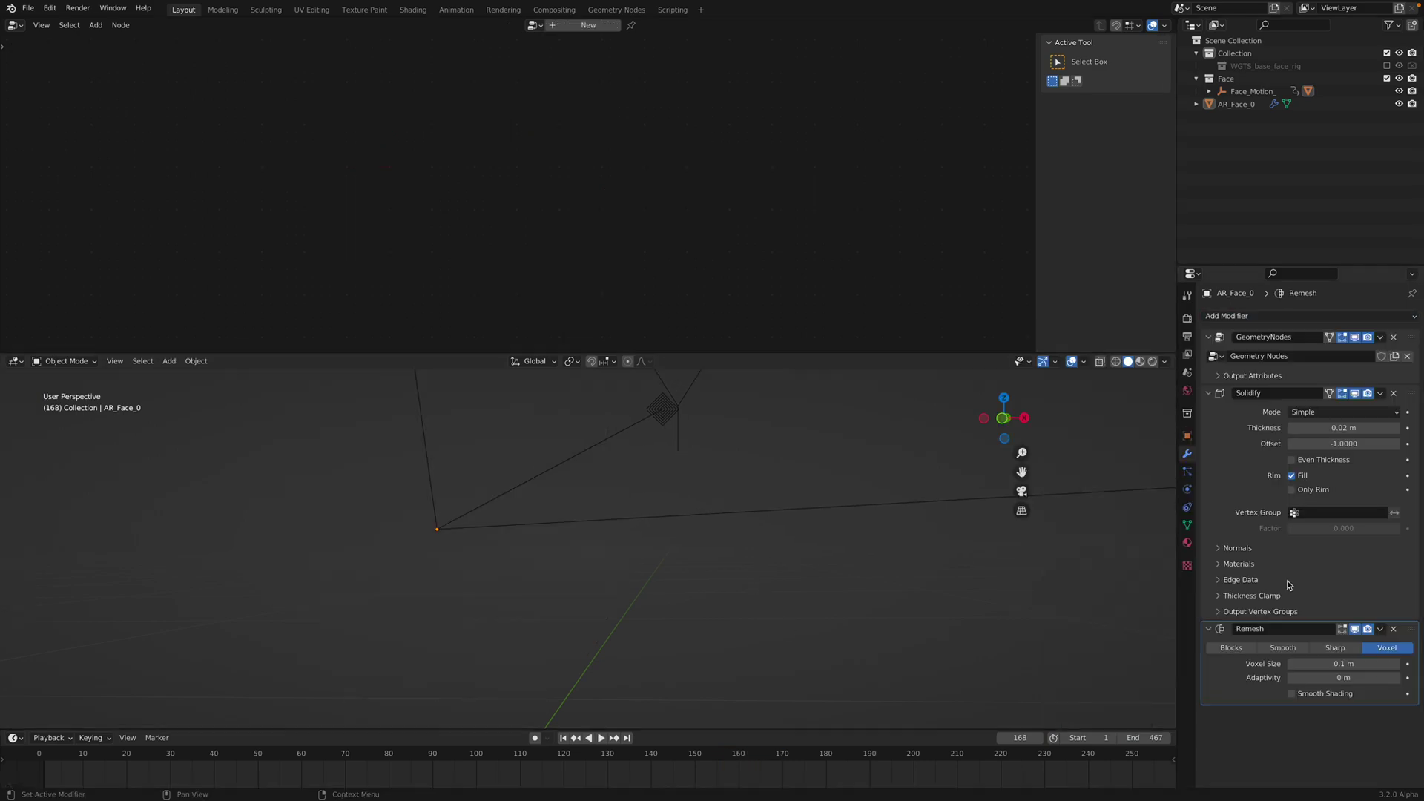
double_click(1332, 663)
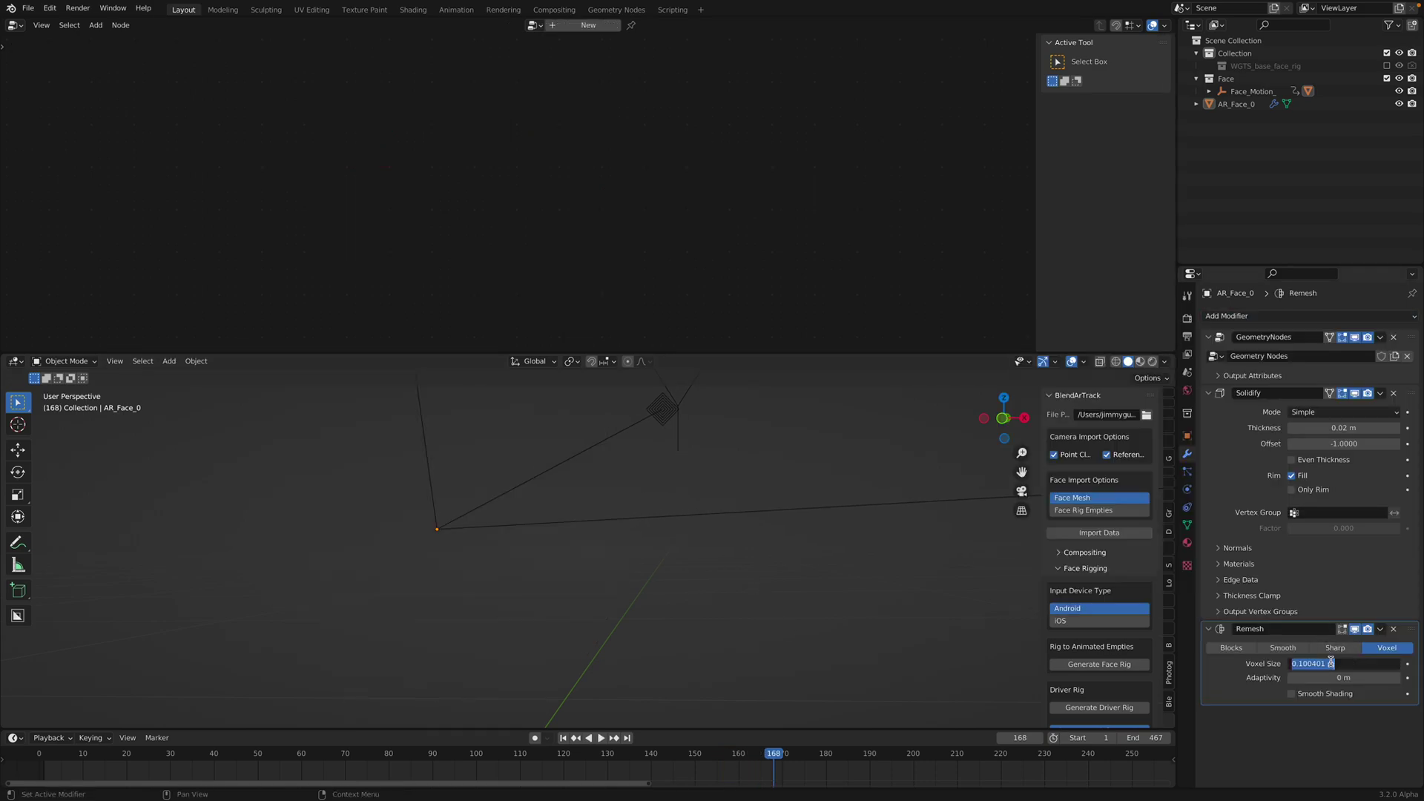
text(0.02)
key(Return)
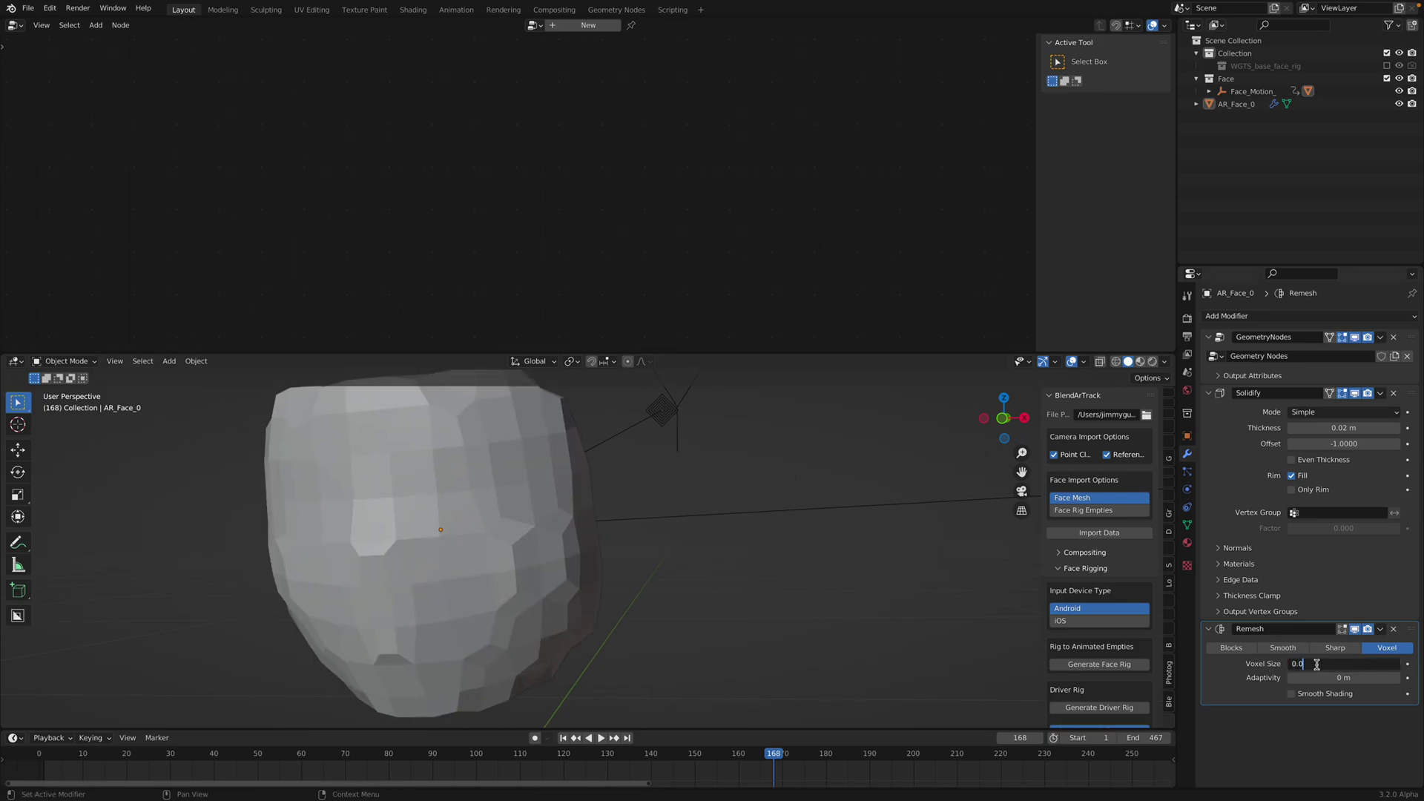
key(Return)
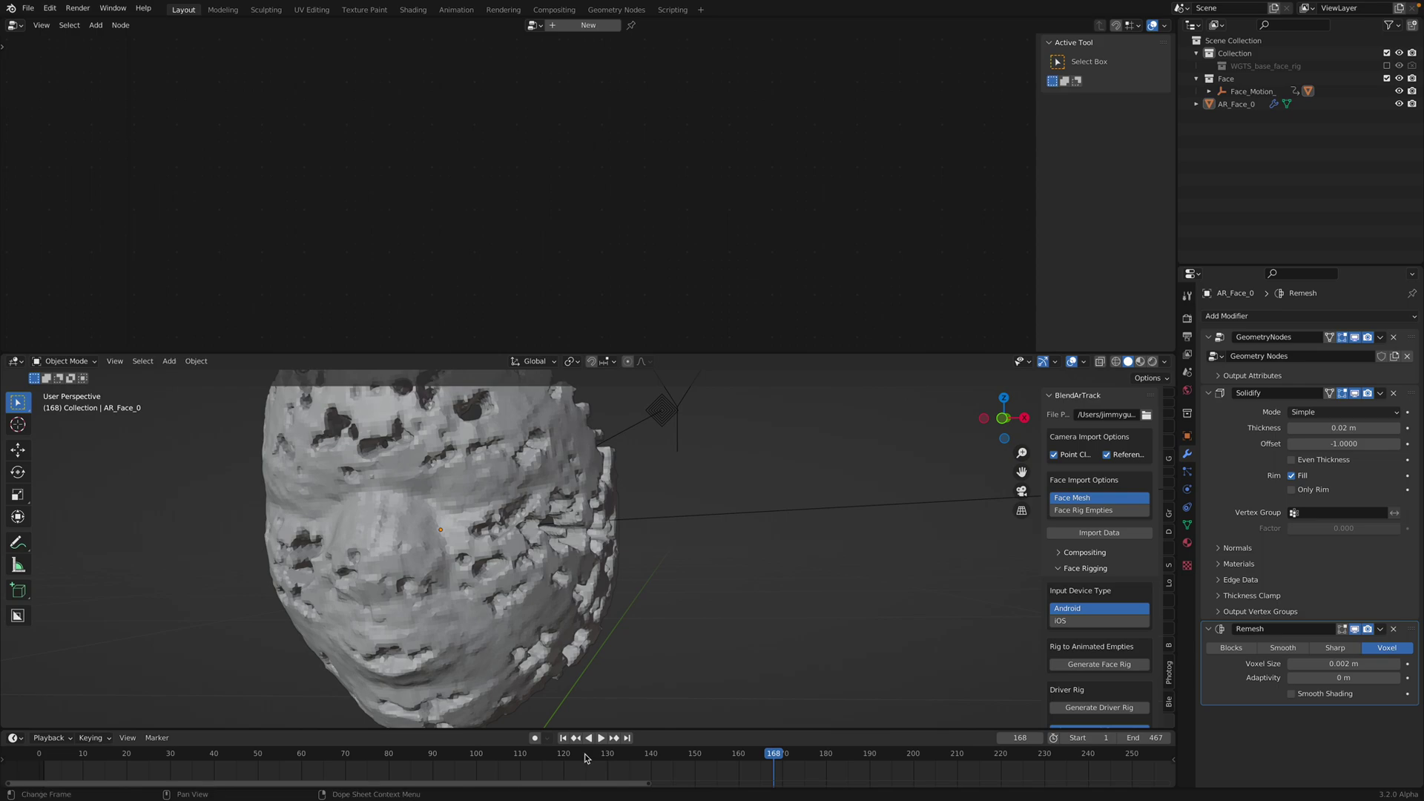
Play and scrub the animation to examine the remeshed face at different frames
drag(586, 758, 310, 716)
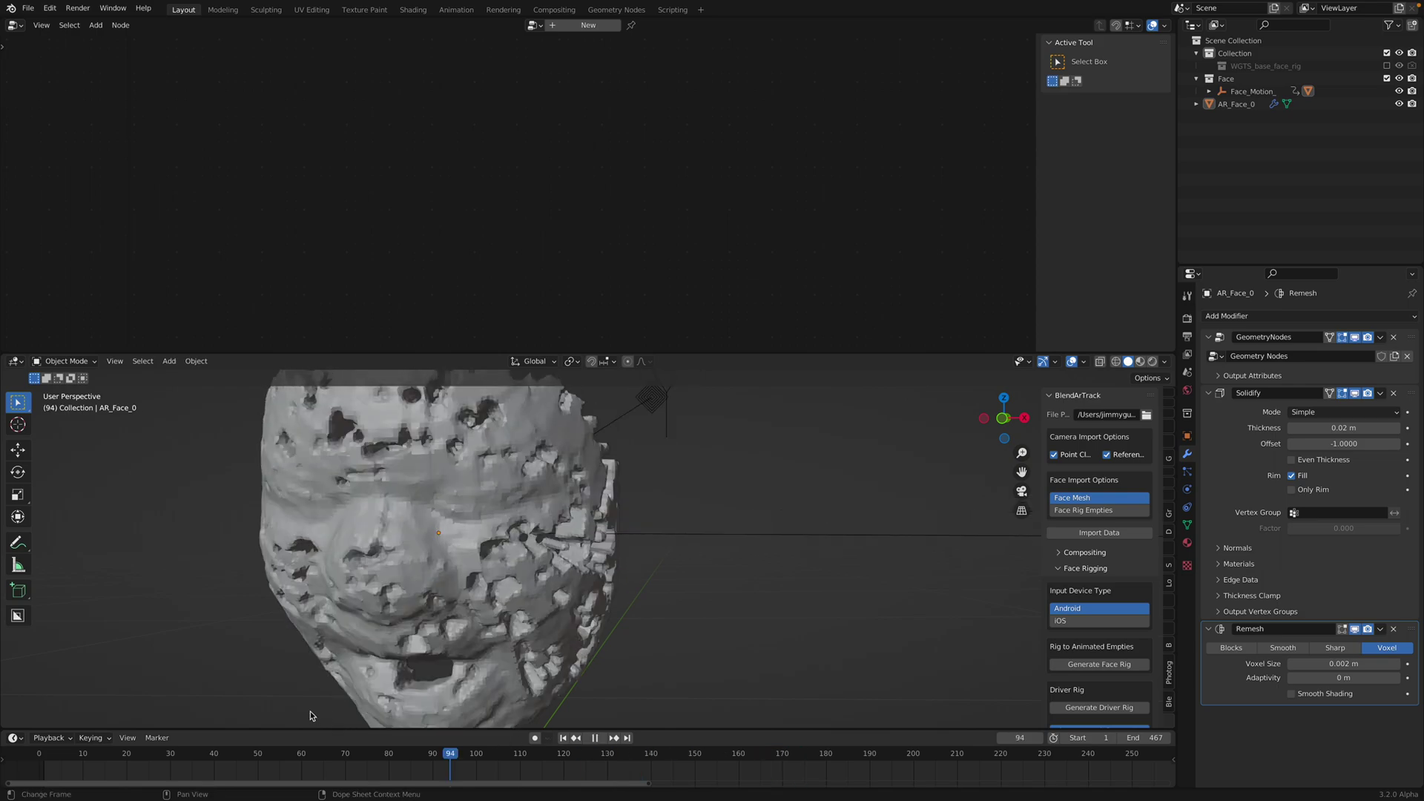
key(space)
drag(376, 755, 179, 757)
scroll(313, 768, down, 10)
key(space)
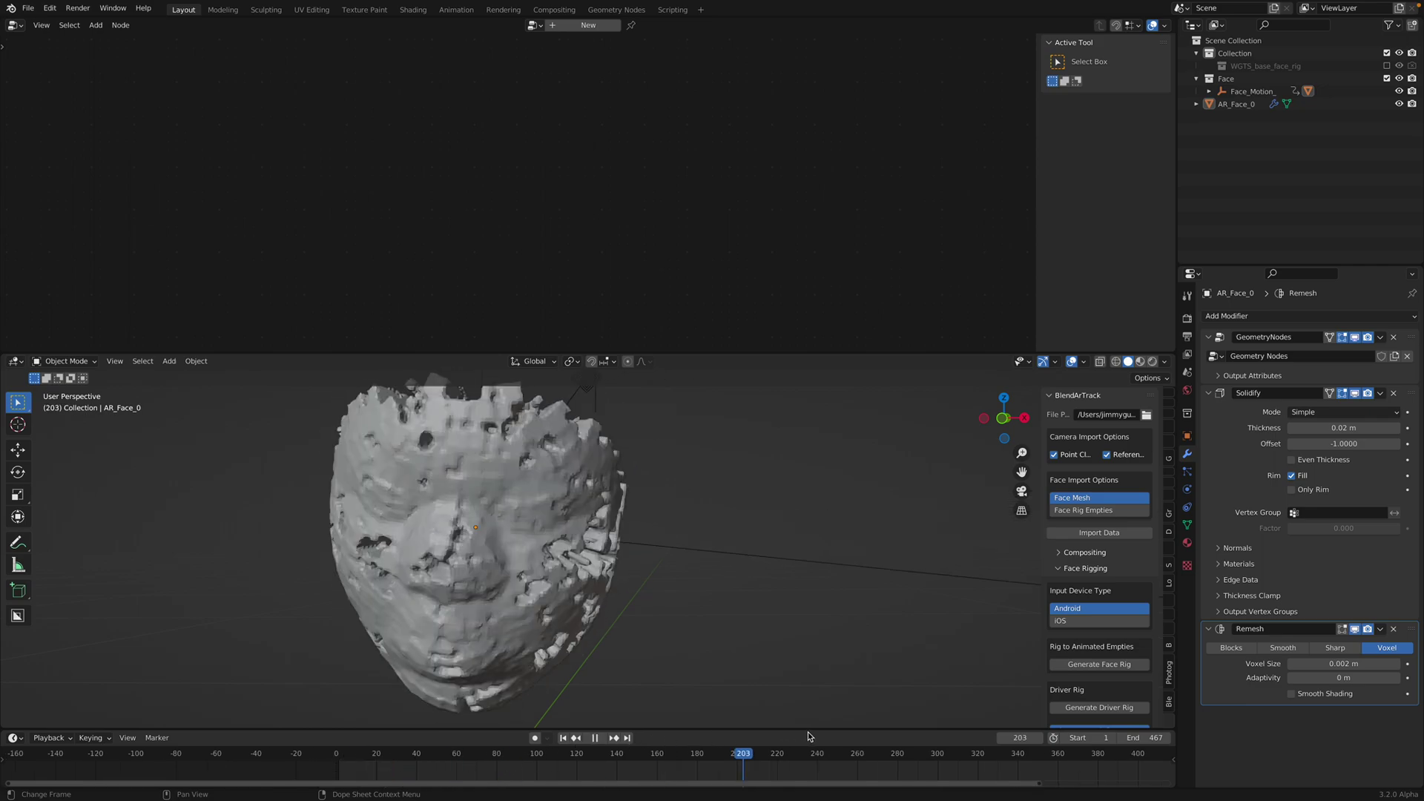
key(space)
click(652, 744)
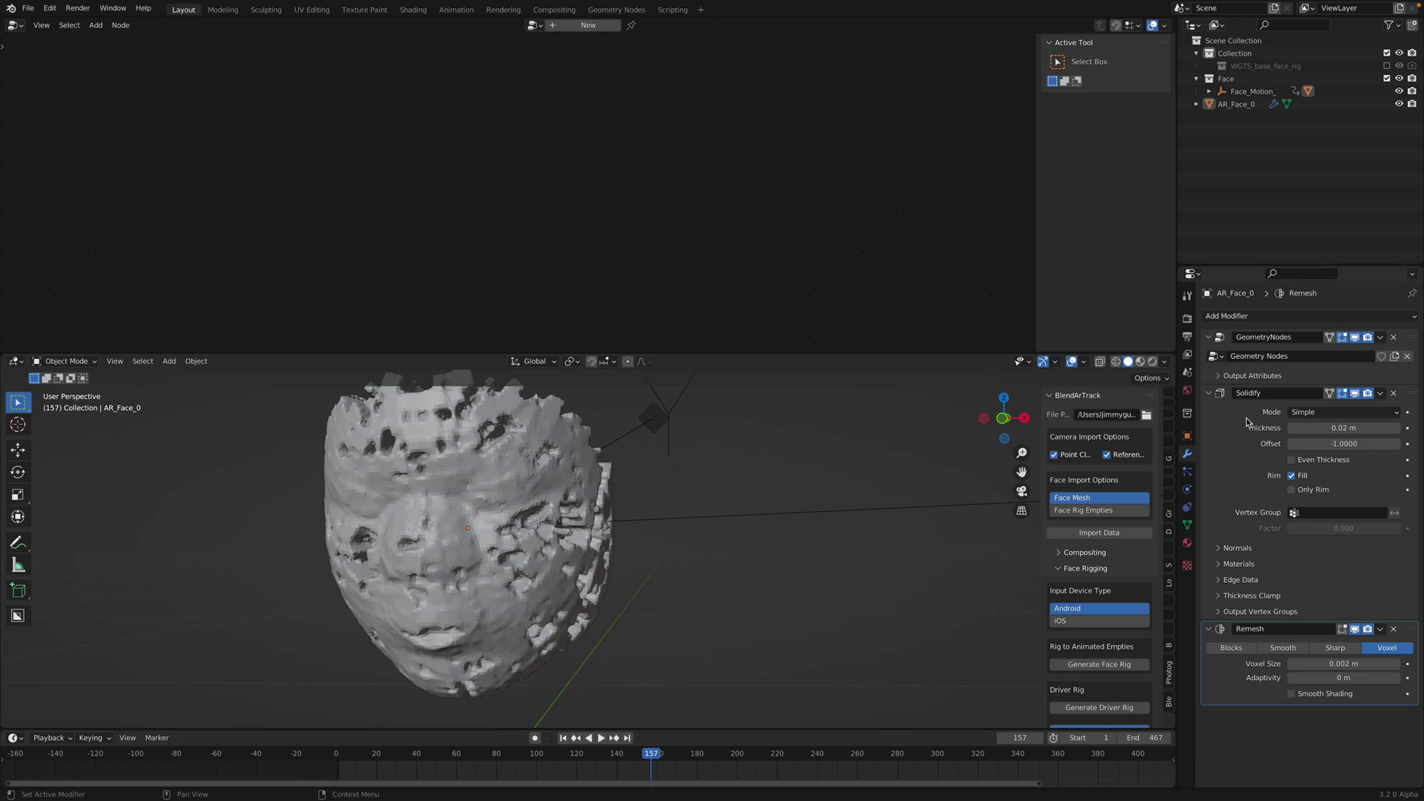
Reactivate the GeometryNodes modifier, save the file, and play the remeshed face animation from another angle
click(1421, 338)
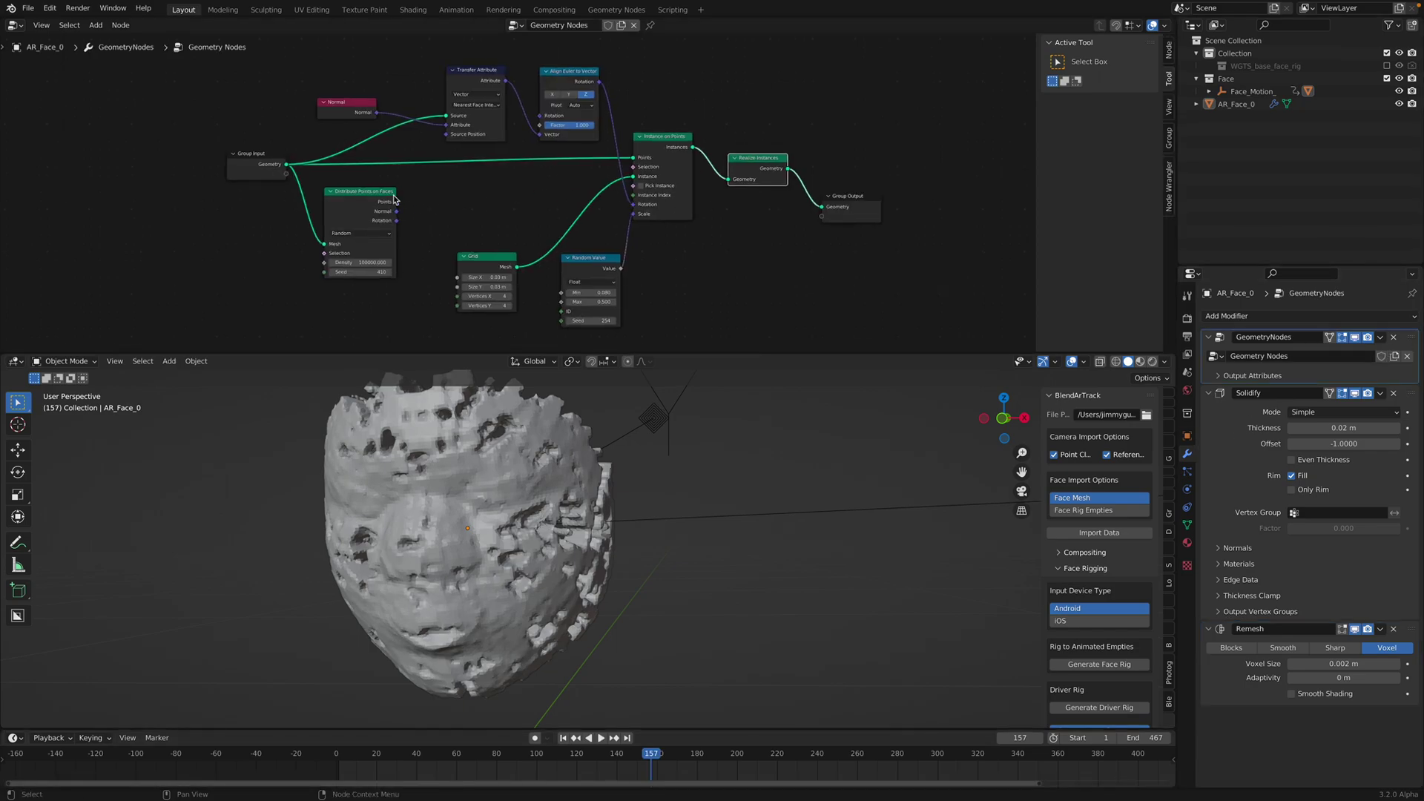
click(32, 27)
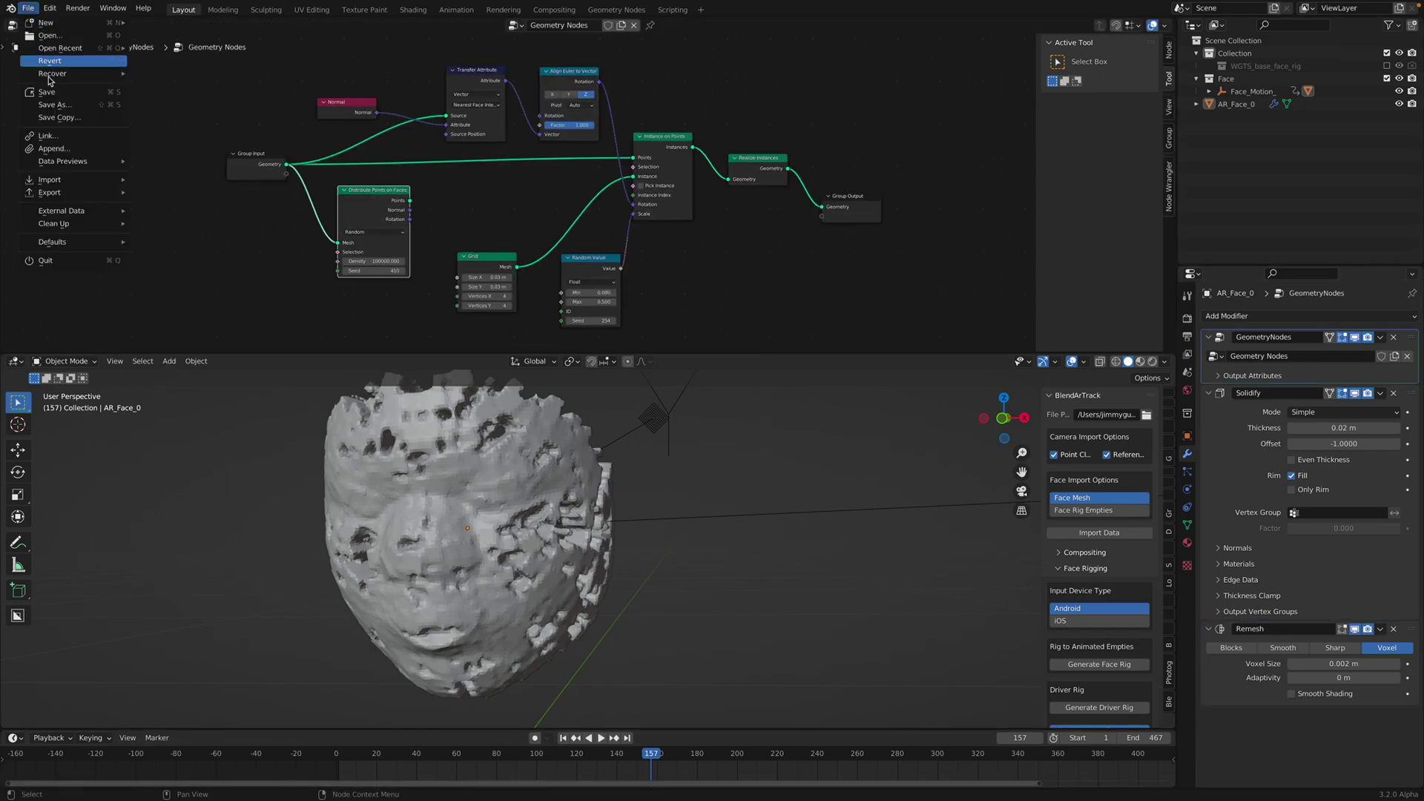
key(ctrl+s)
middle_drag(594, 549, 707, 552)
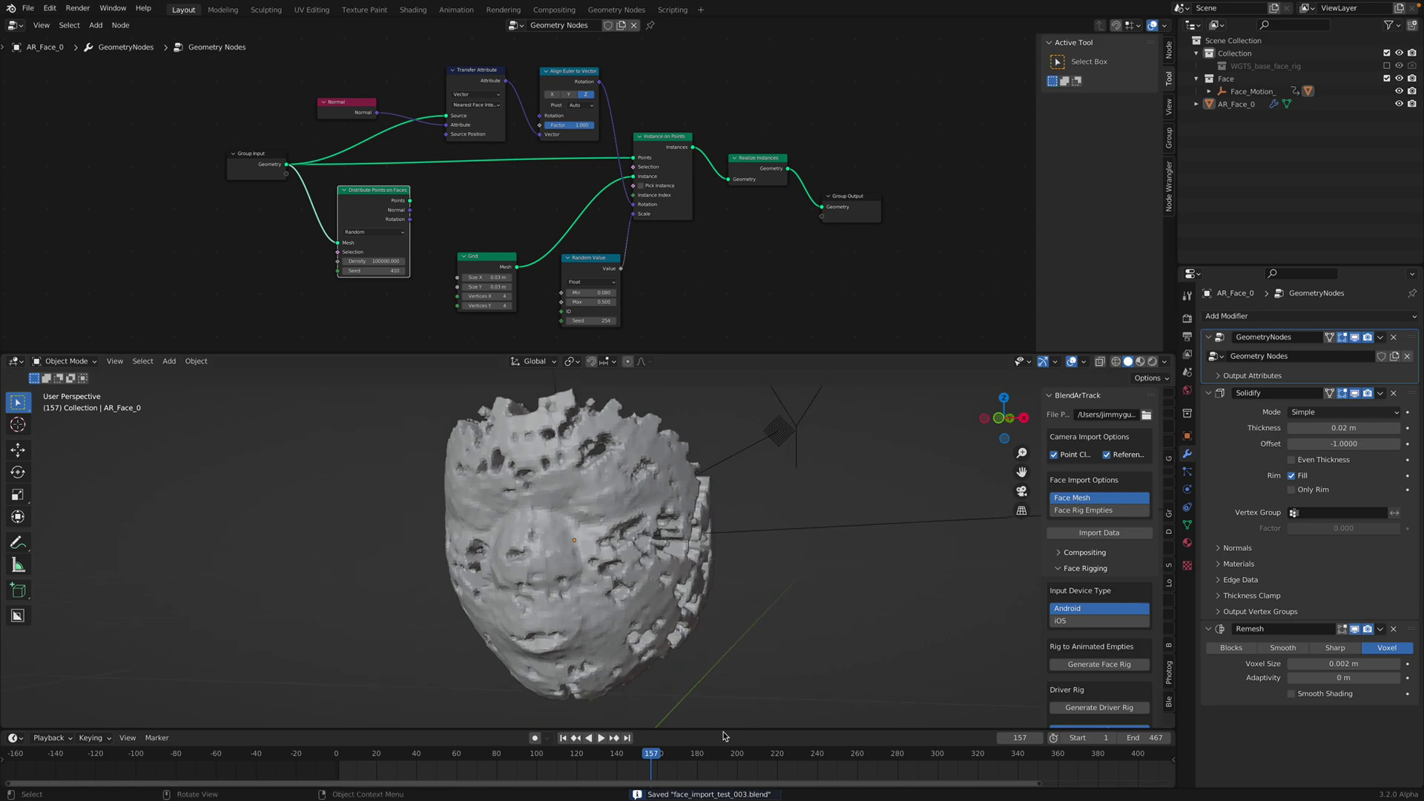
key(space)
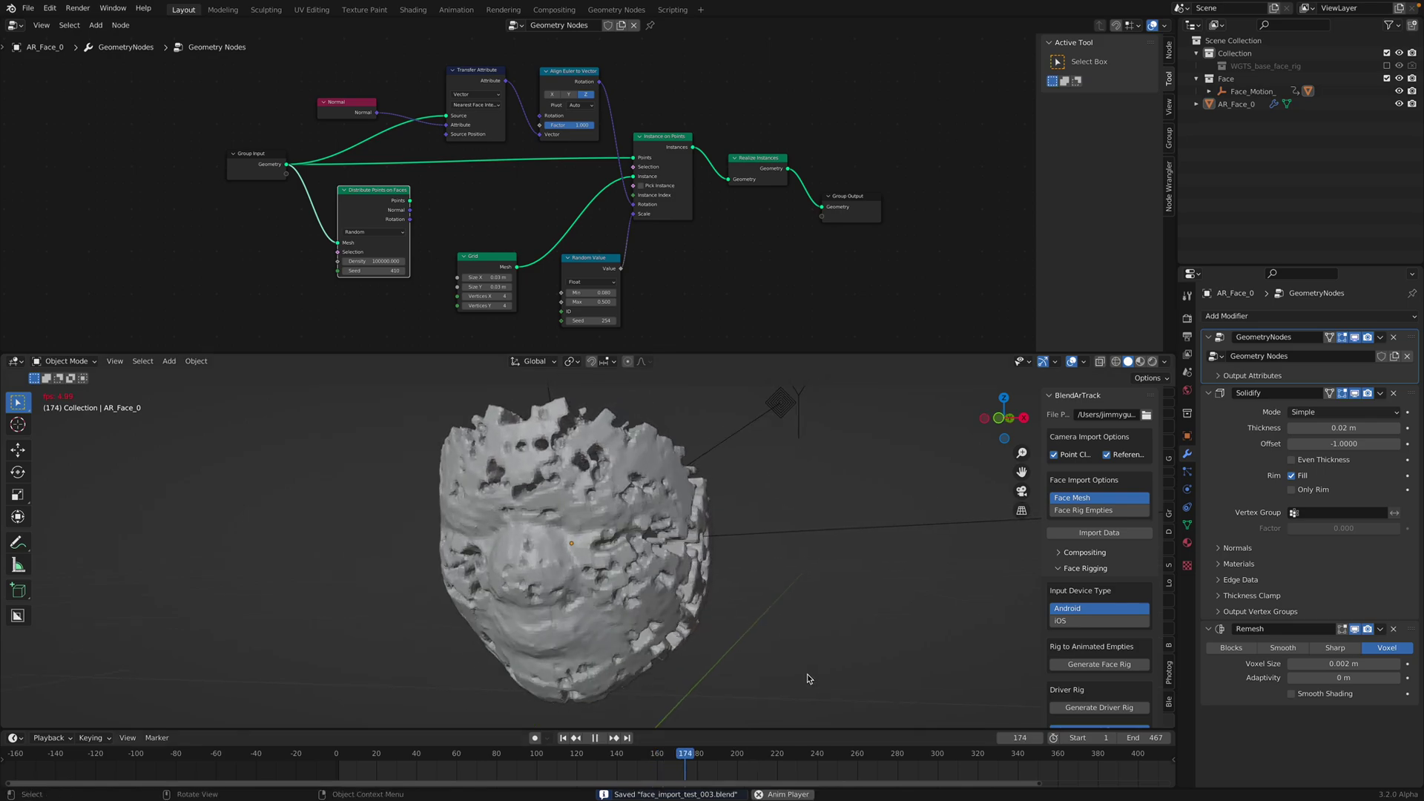
Switch to the browser to view the BlendArTrack rigify transfer video on YouTube, and return to Blender
key(ctrl+Right)
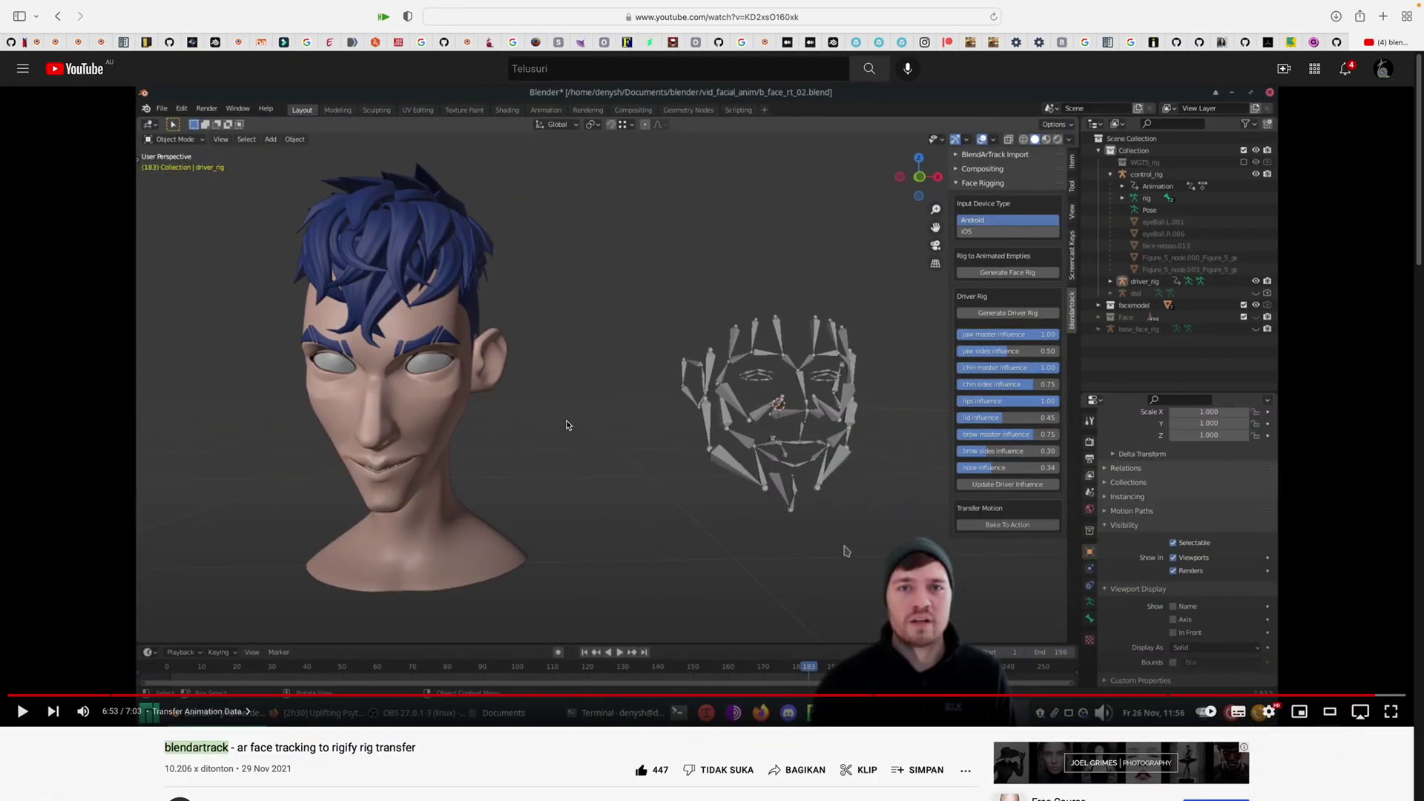
key(ctrl+Left)
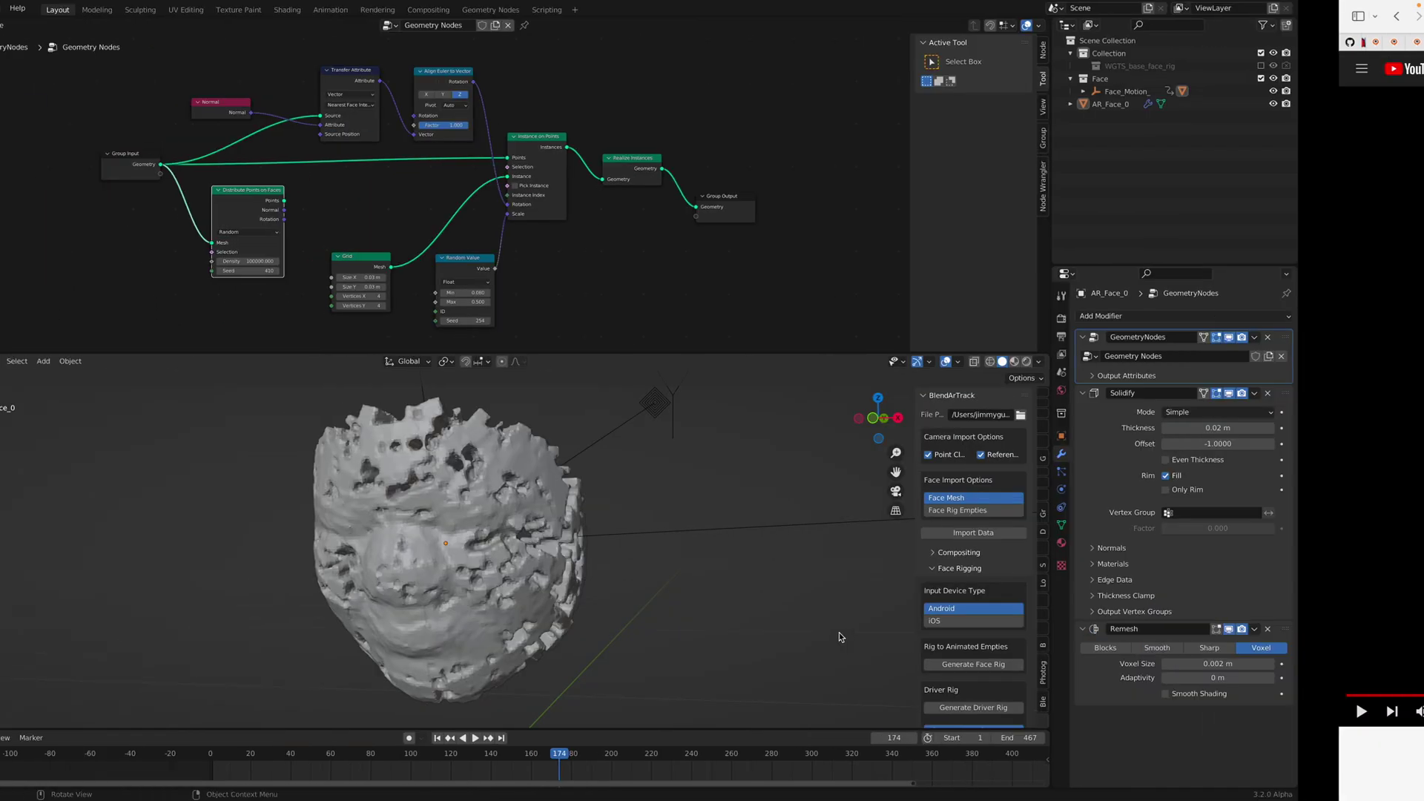
Open the recent file containing the driver rig and select its face mesh at frame 76
click(30, 9)
mouse_move(74, 47)
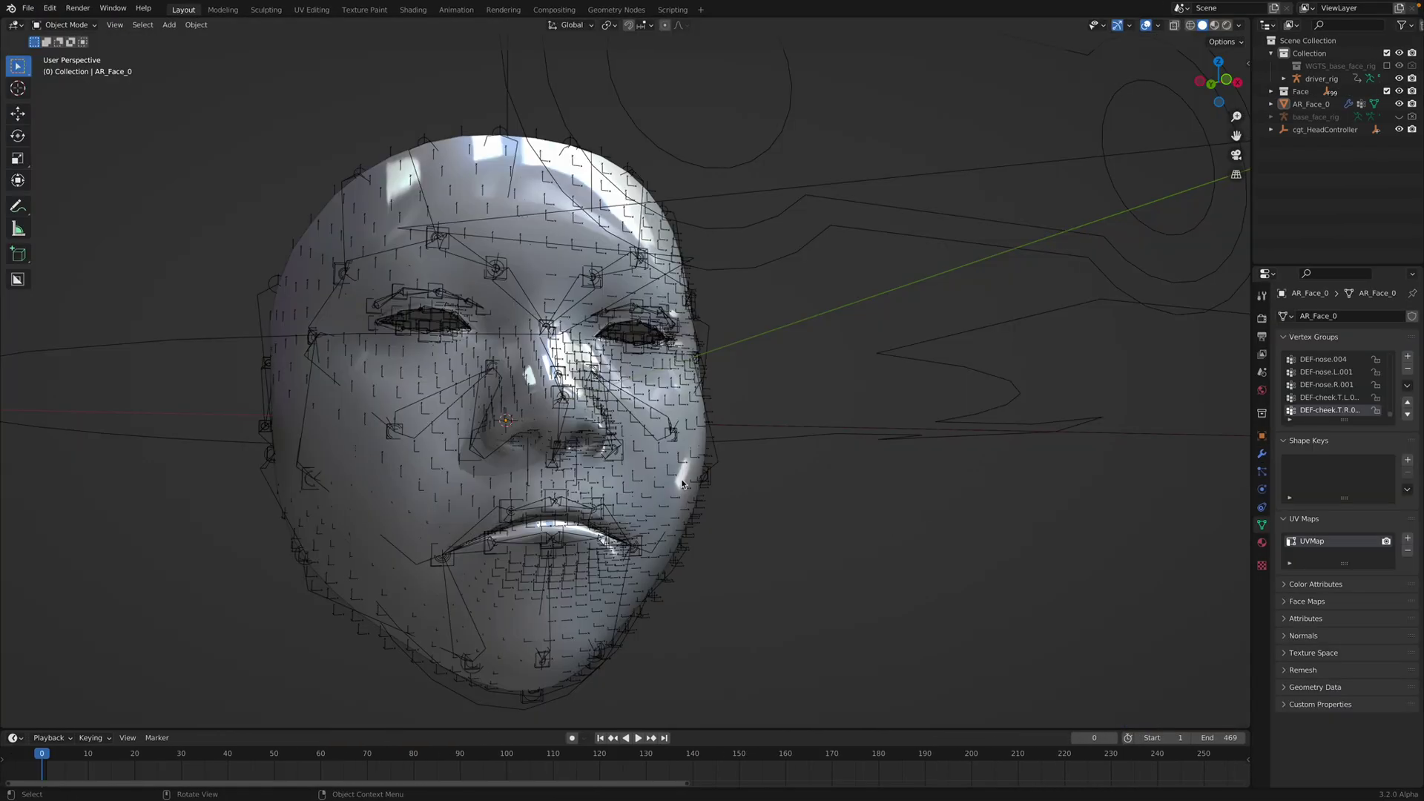
scroll(641, 481, down, 5)
scroll(596, 578, up, 2)
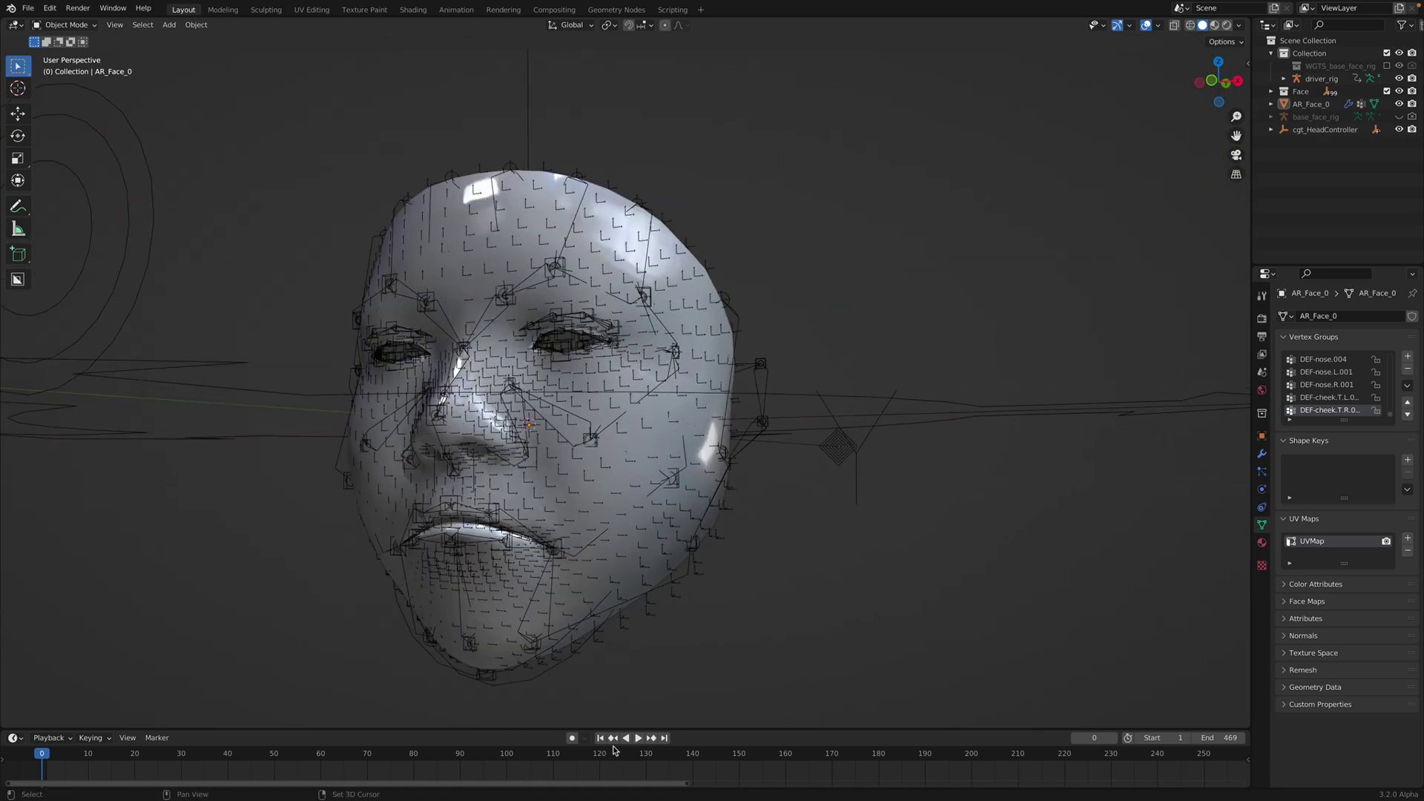
drag(618, 761, 394, 732)
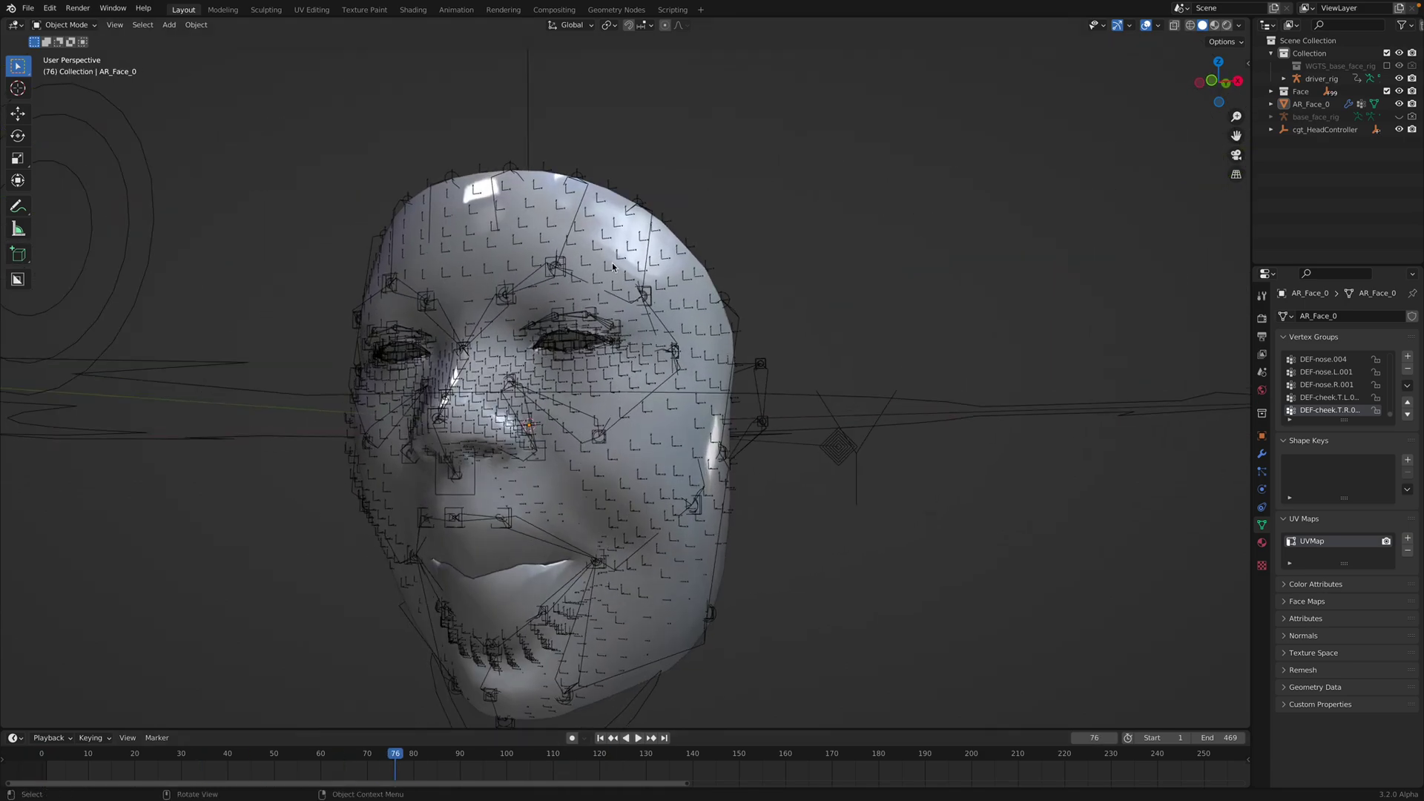
click(611, 226)
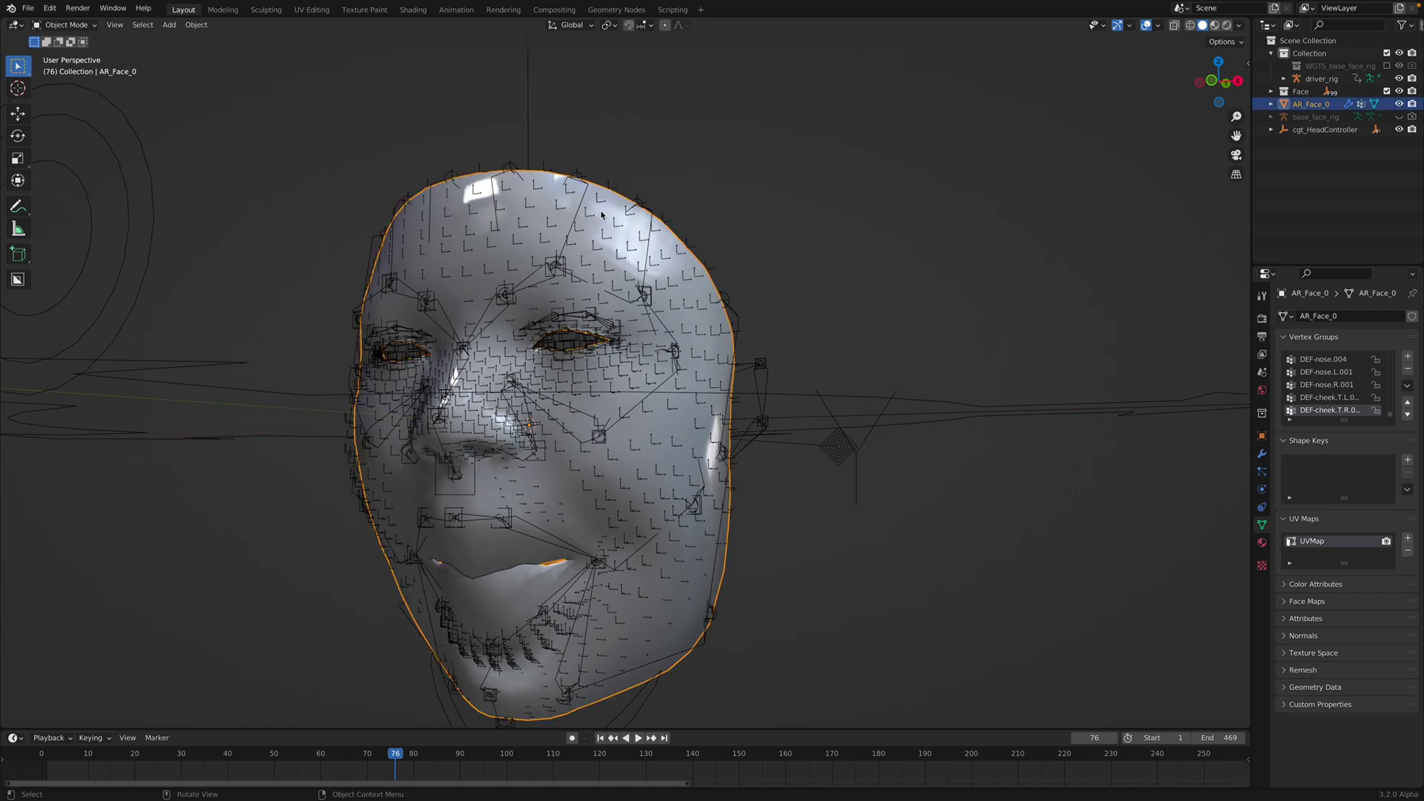
Play and scrub the face animation from several angles, ending at frame 105, to examine how the rig follows the face
middle_drag(611, 226, 543, 716)
click(363, 755)
key(space)
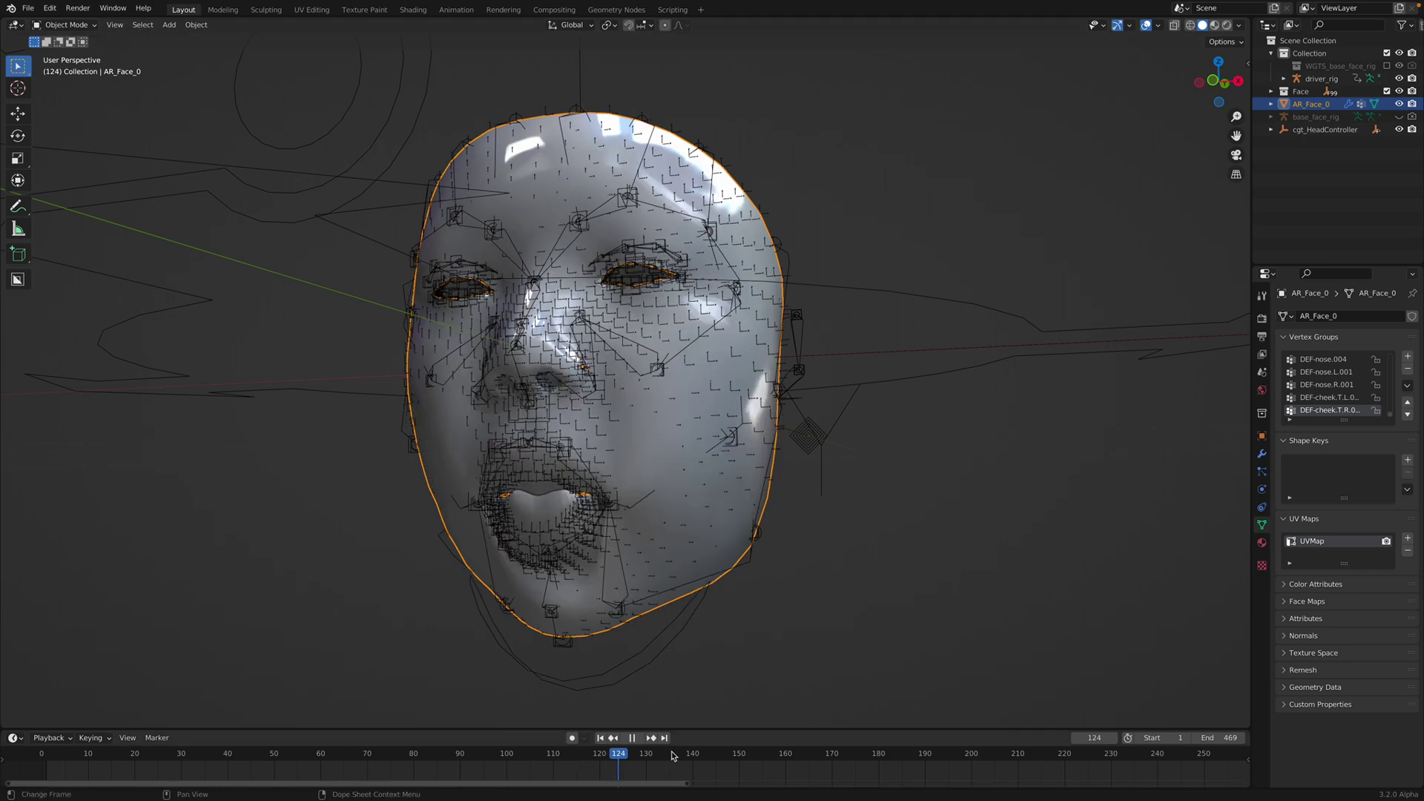
middle_drag(821, 417, 839, 305)
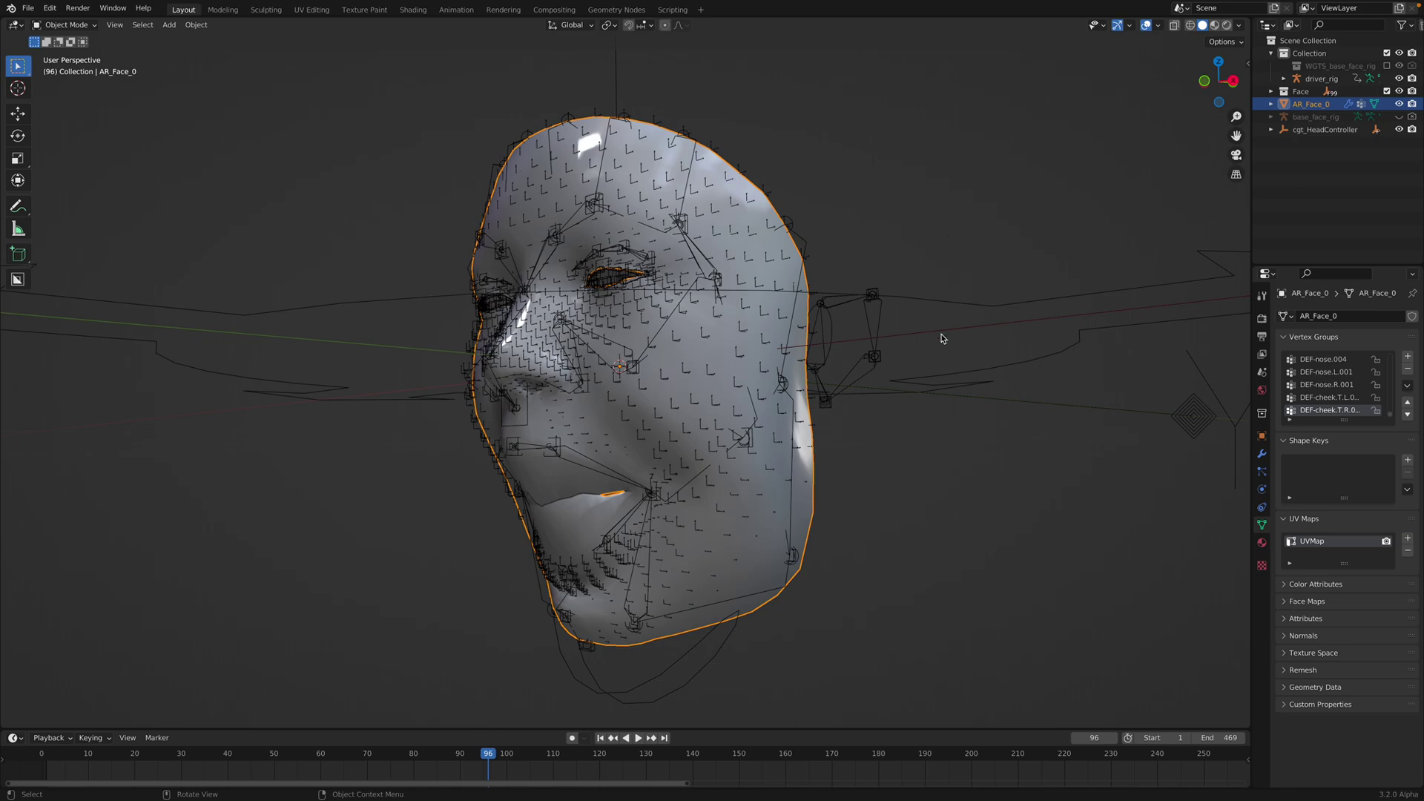
middle_drag(631, 438, 696, 499)
key(space)
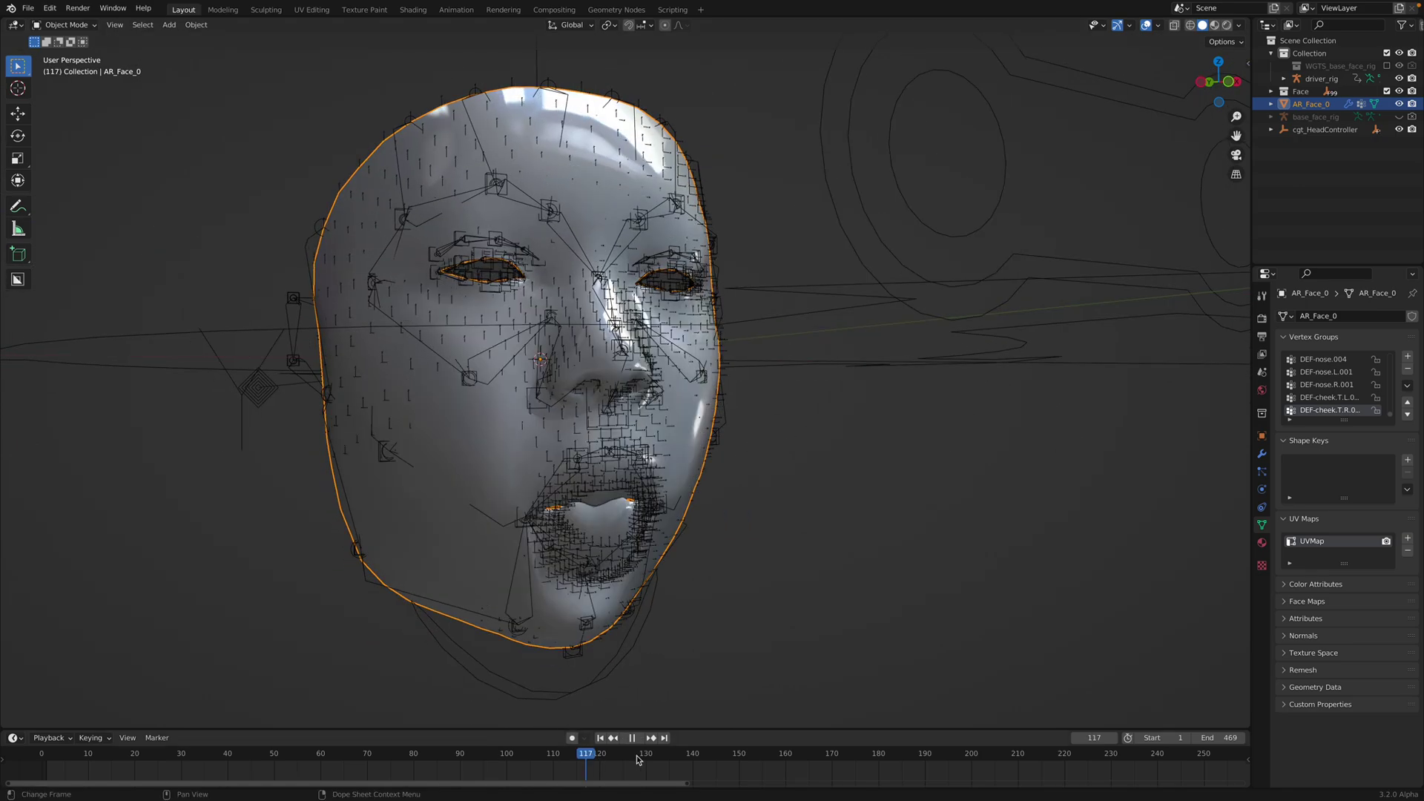
key(space)
click(530, 754)
middle_drag(646, 552, 584, 552)
scroll(584, 551, down, 2)
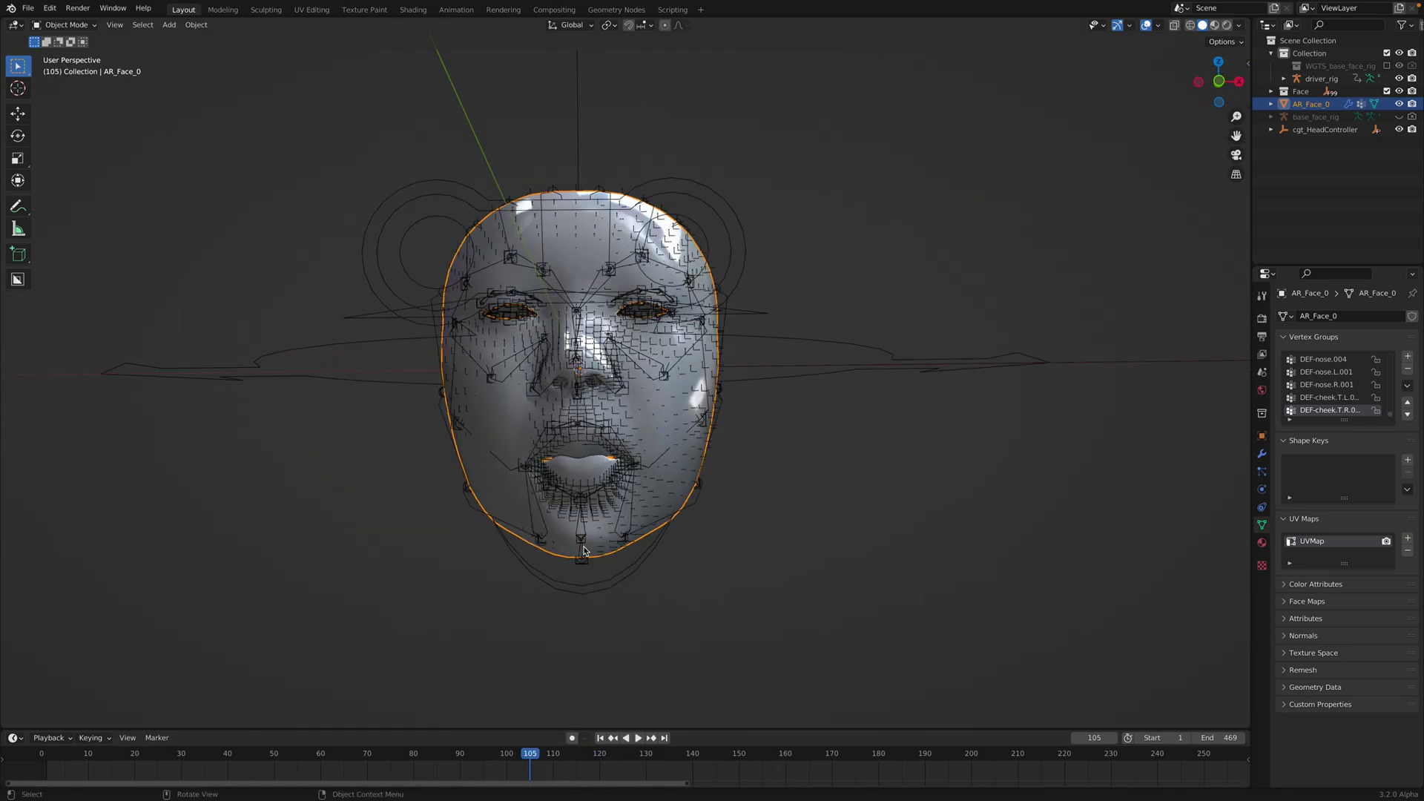
Select the driver_rig armature and put it in Pose Mode at frame 105
click(701, 196)
click(665, 194)
middle_drag(664, 194, 660, 186)
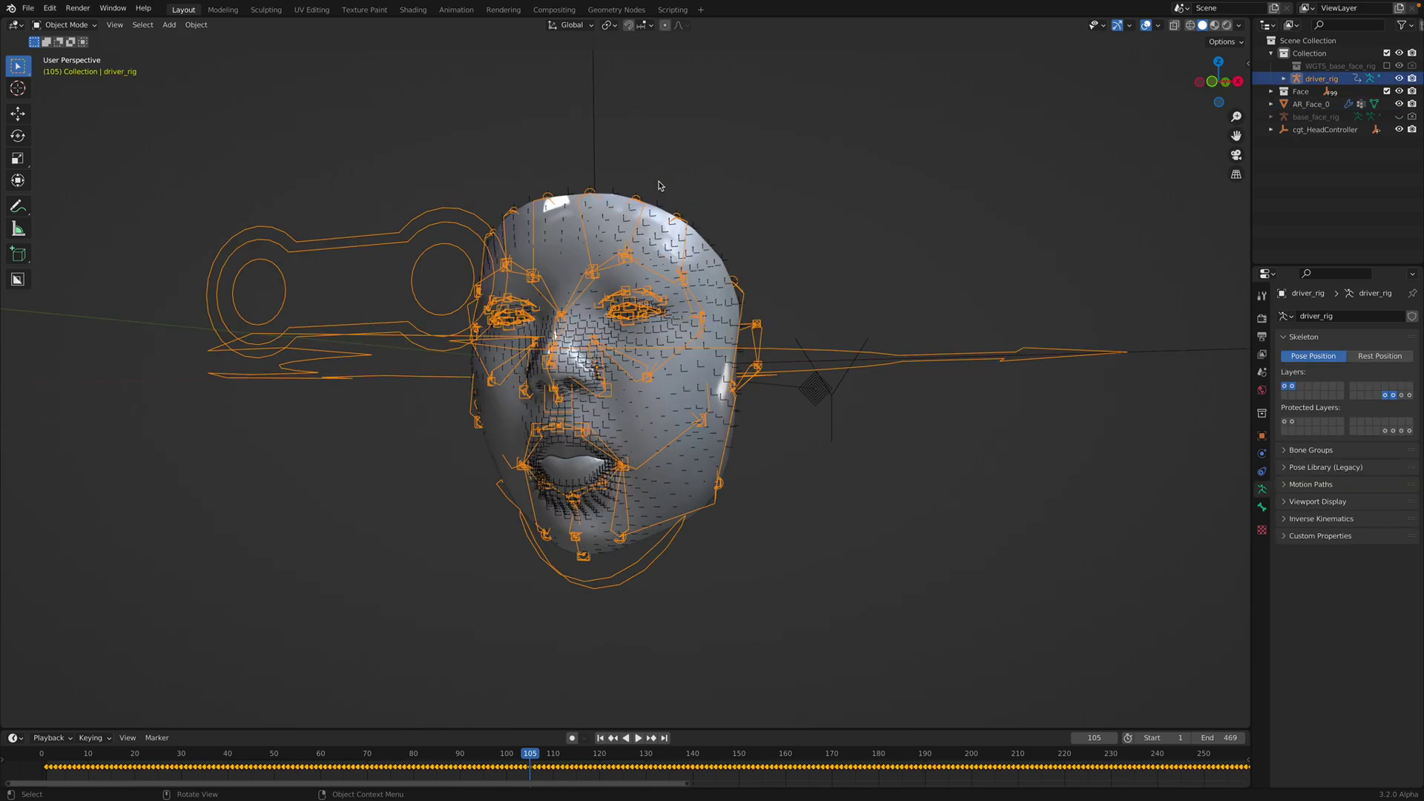
click(63, 24)
click(61, 66)
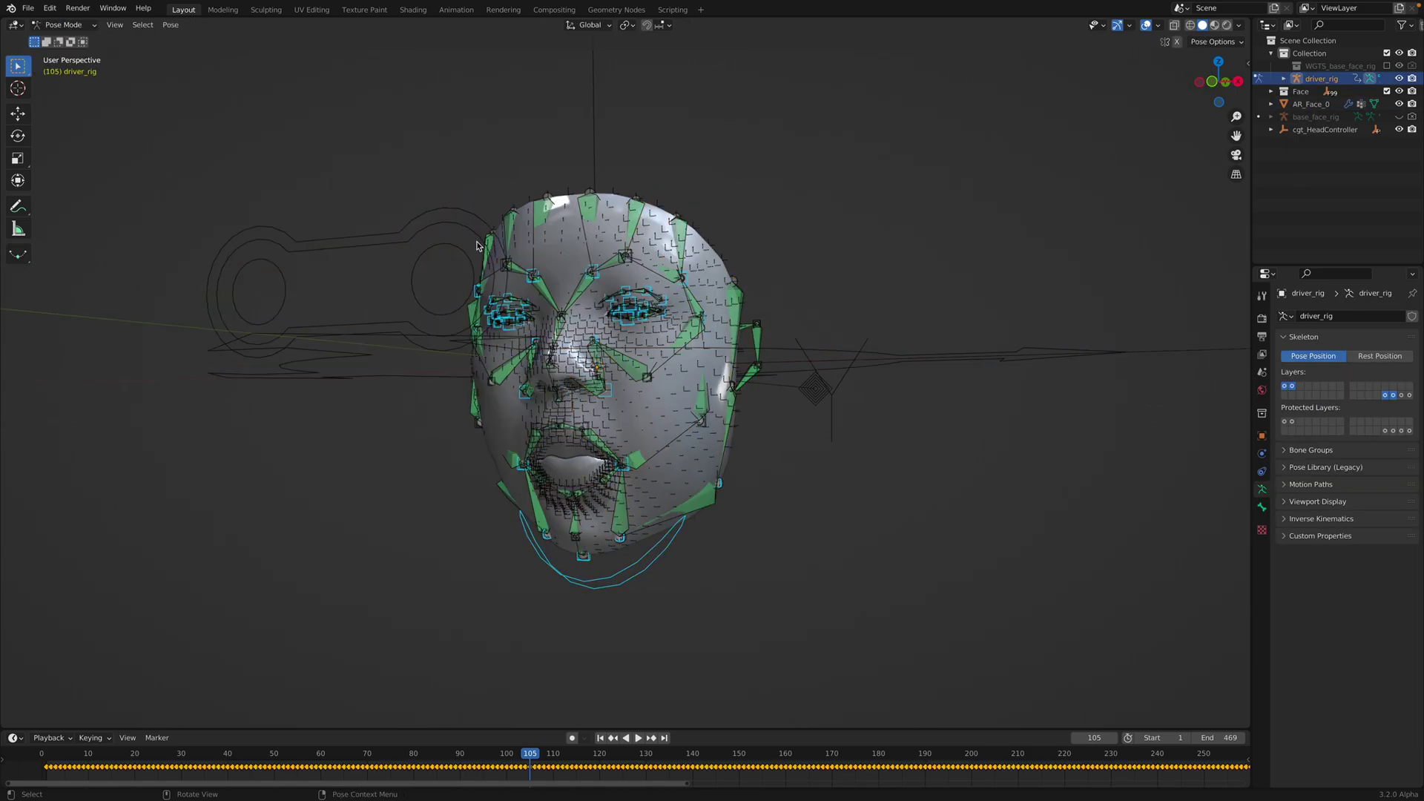
Try moving the shared eyes control bone and the eye.L control bone of driver_rig
click(472, 234)
key(g)
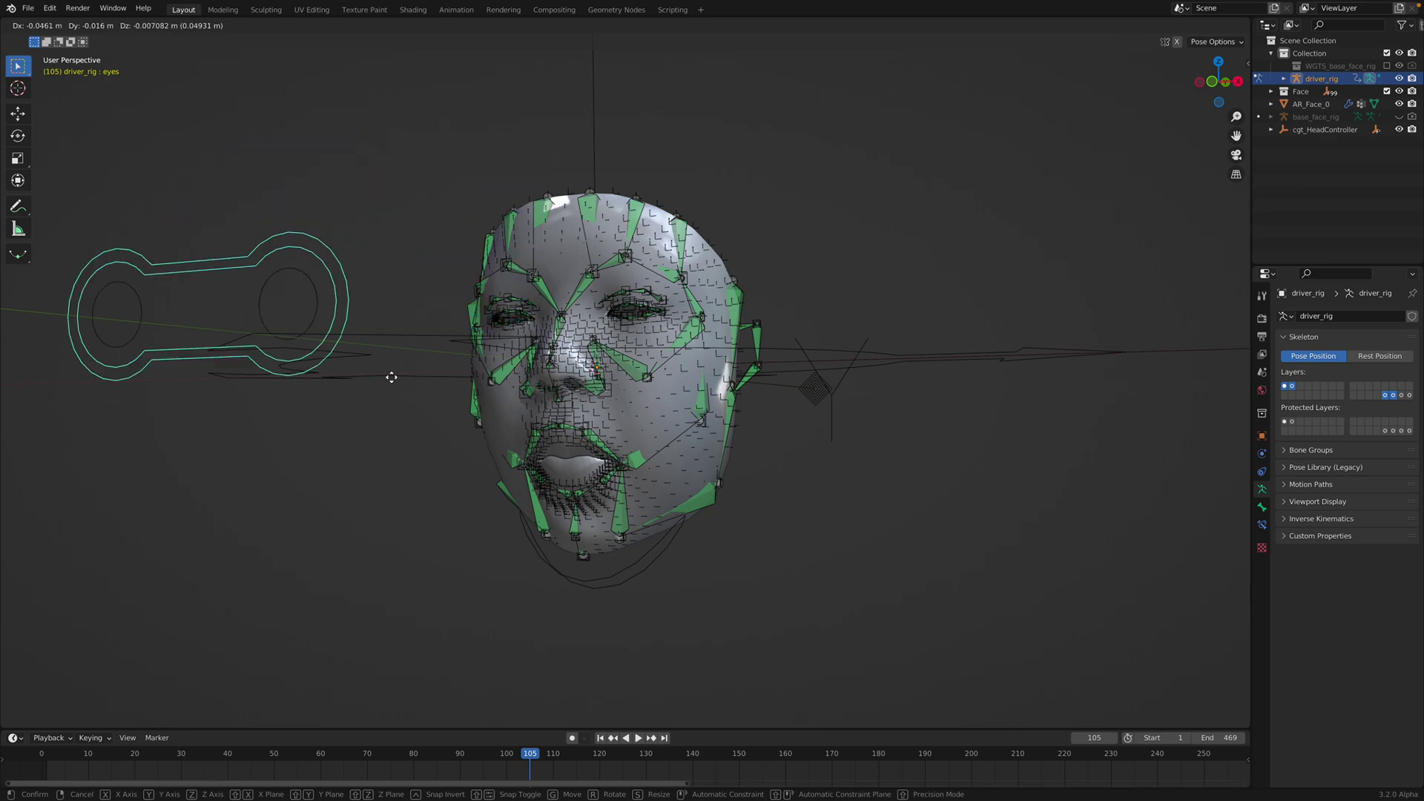
right_click(515, 279)
click(459, 248)
key(g)
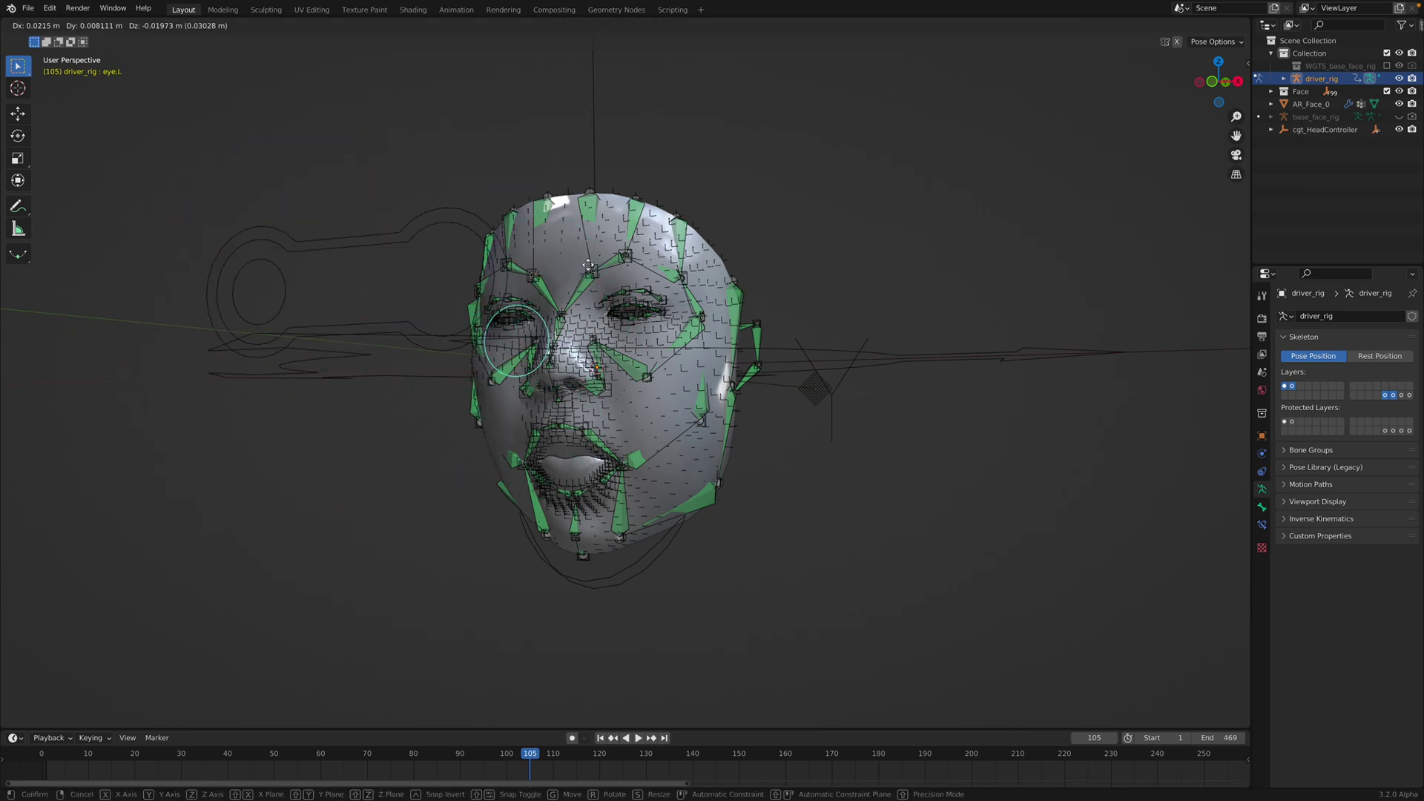
key(Escape)
mouse_move(644, 326)
middle_down()
mouse_move(749, 352)
mouse_move(651, 345)
middle_up()
key(g)
right_click(867, 353)
Try moving the eye.R control bone by itself and together with the eye.L control bone
click(438, 316)
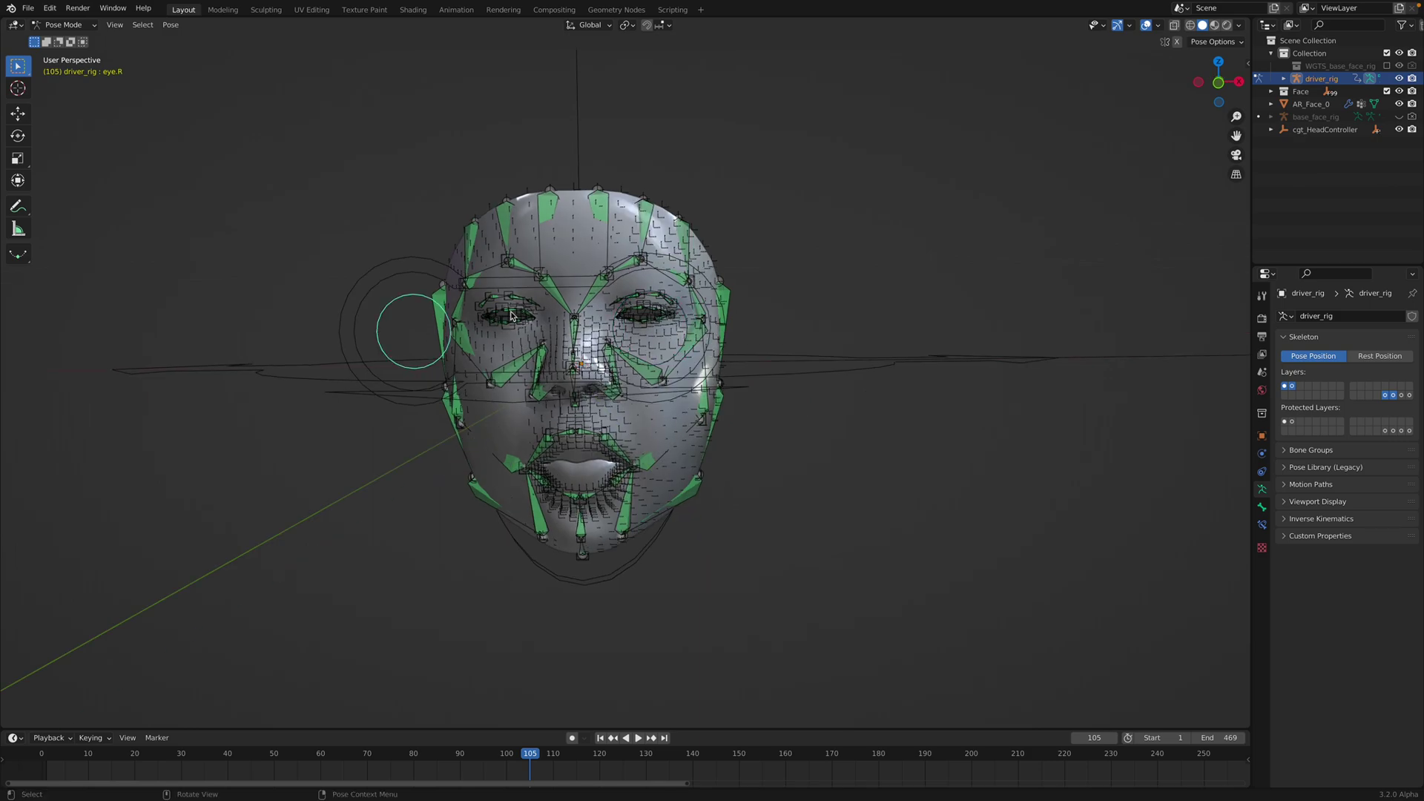
middle_drag(438, 315, 455, 470)
key(g)
key(Escape)
scroll(677, 399, up, 5)
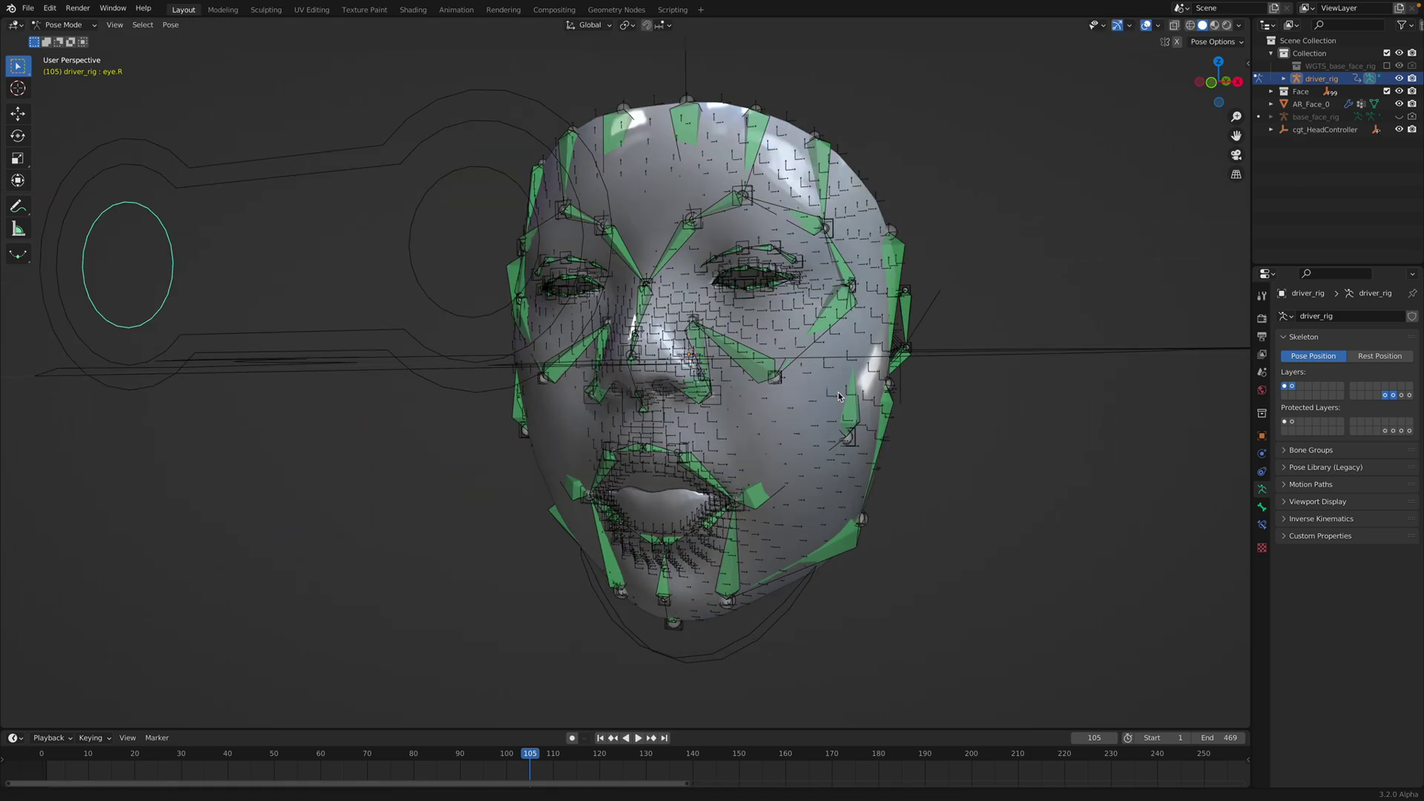
shift+click(686, 228)
key(g)
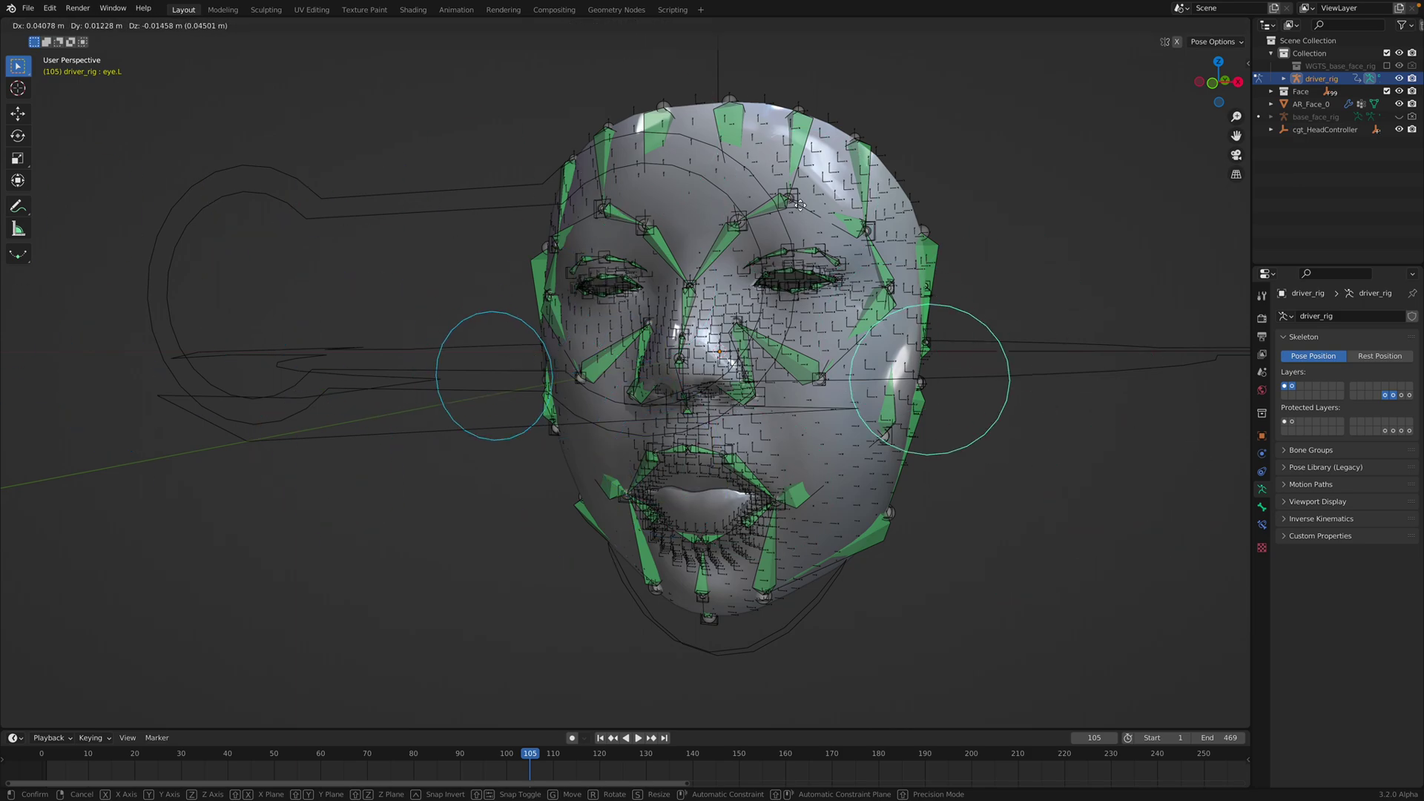
right_click(782, 326)
scroll(532, 355, down, 1)
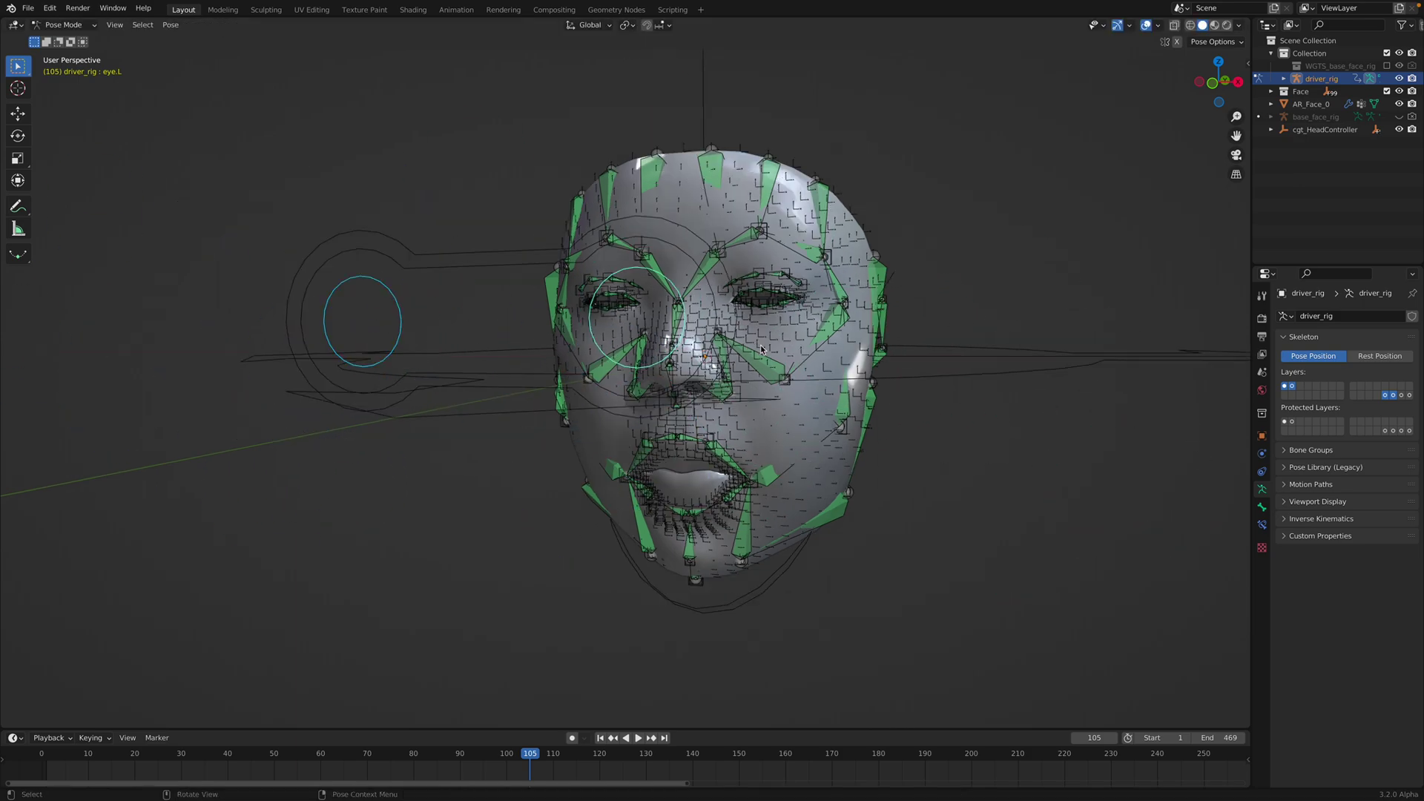
Rotate the root bone with trackball rotation by about -2.29 and -21.77 degrees to turn the whole face
middle_drag(531, 355, 515, 368)
click(462, 328)
key(r)
key(r)
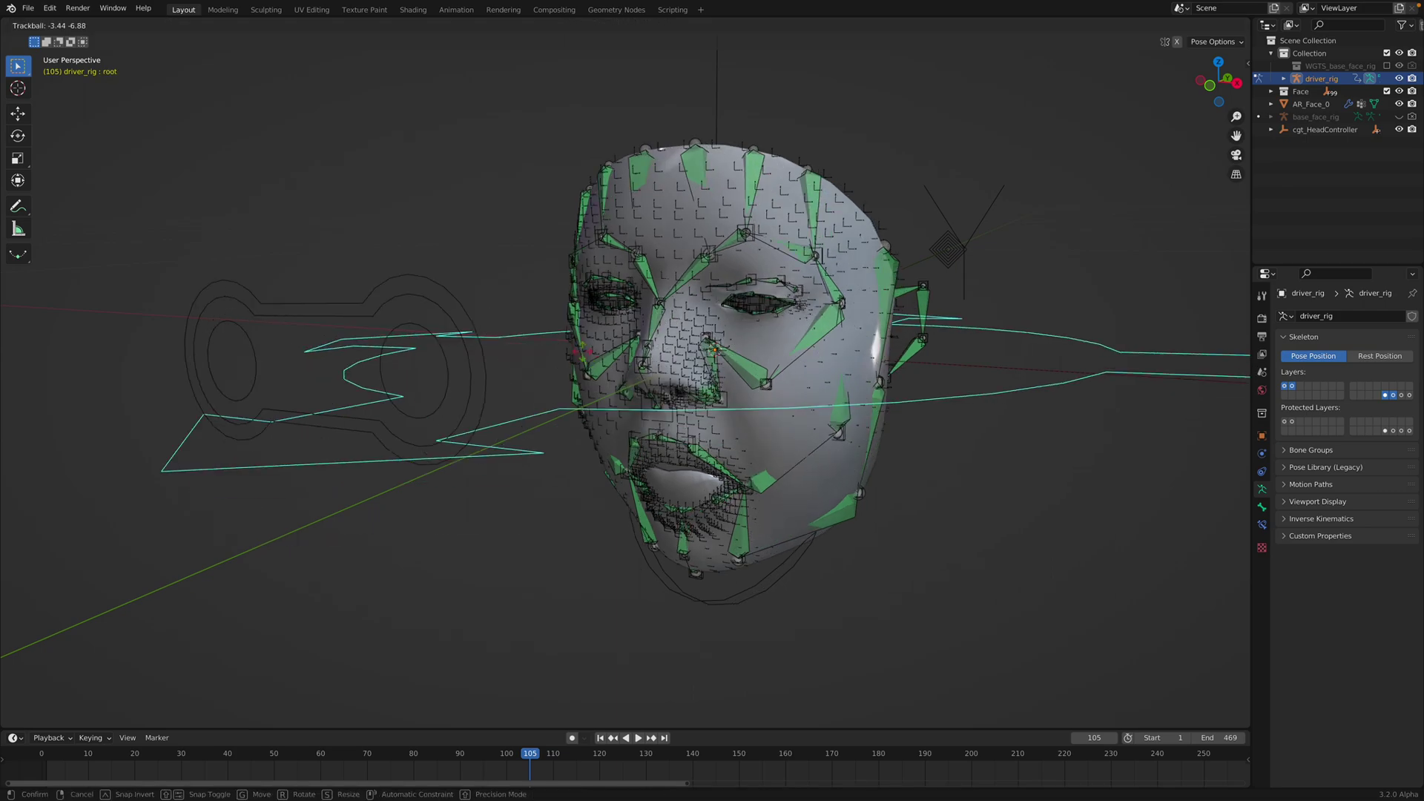
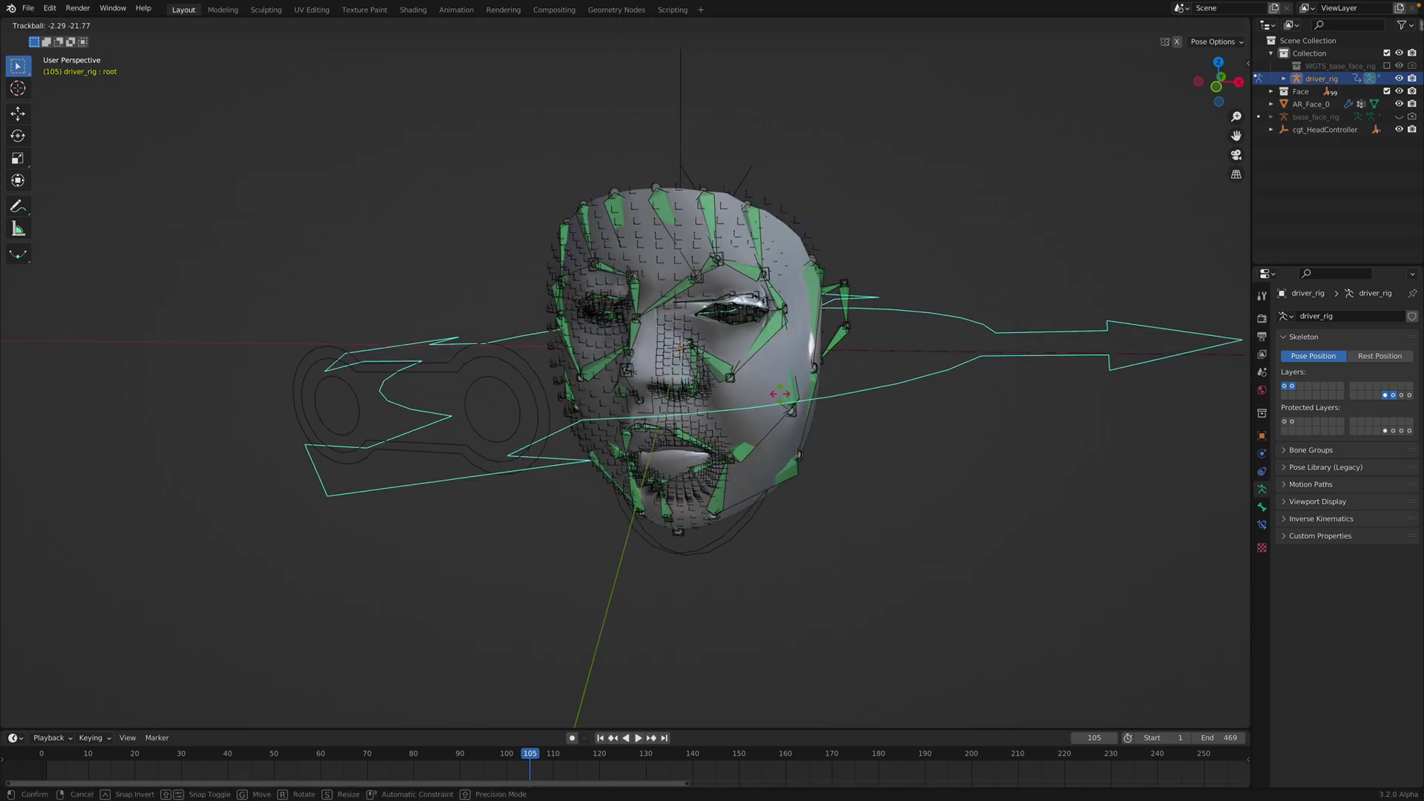
click(776, 400)
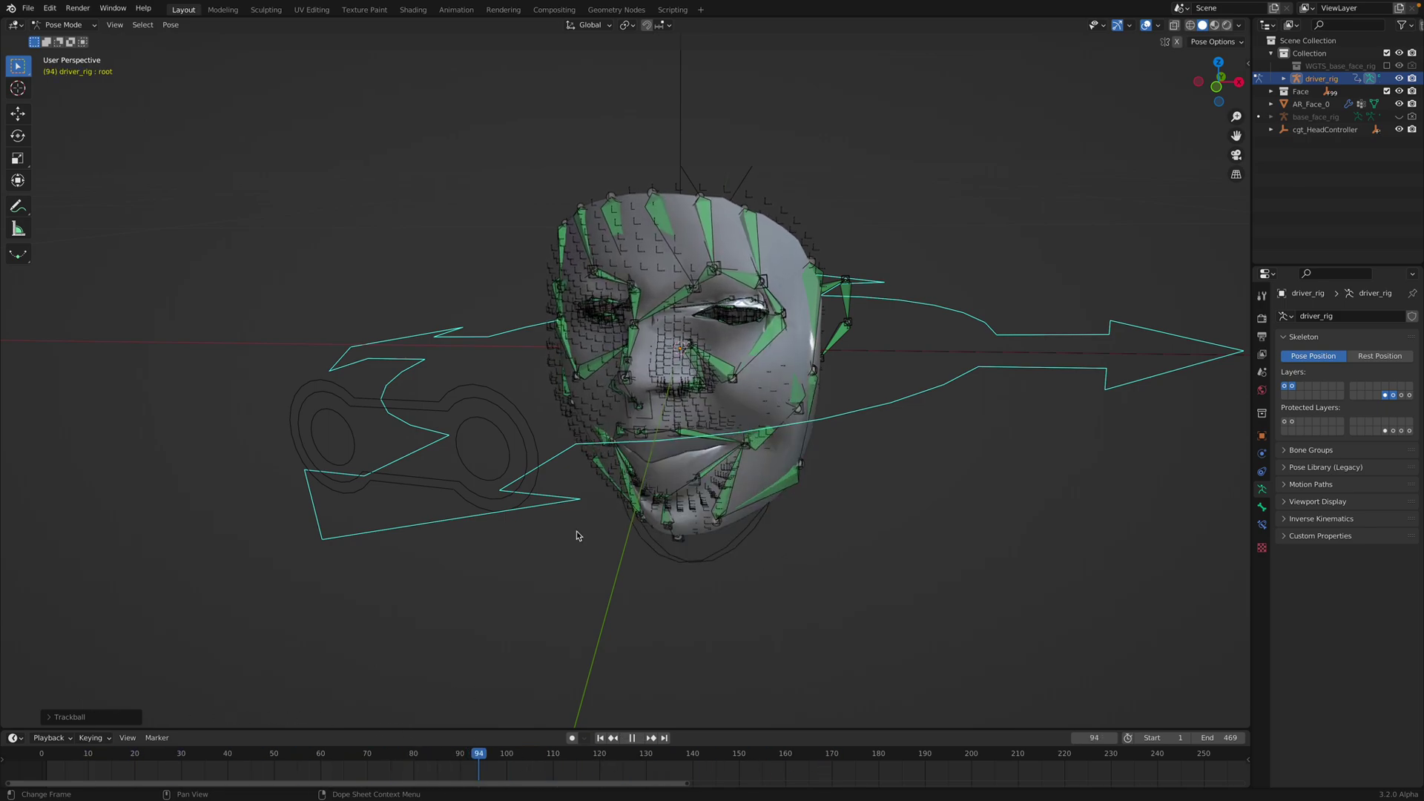
Rotate the root bone at frame 94 with trackball rotation so the face looks forward
key(r)
key(r)
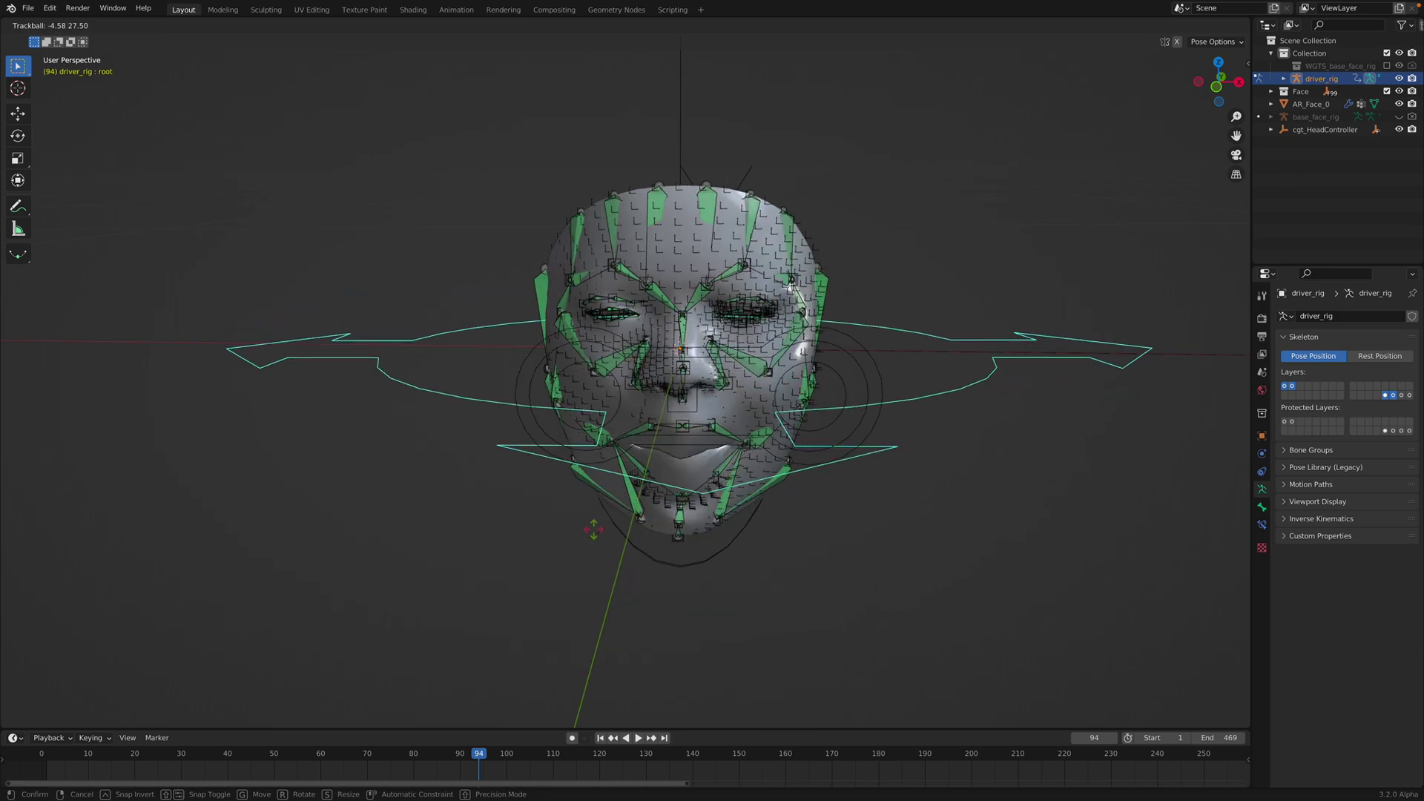
click(598, 534)
Try rotating the jaw_master bone freely at frame 94, and play the animation to check the jaw
click(689, 565)
mouse_move(734, 577)
middle_down()
mouse_move(644, 586)
mouse_move(747, 565)
middle_up()
key(r)
right_click(693, 586)
key(r)
key(r)
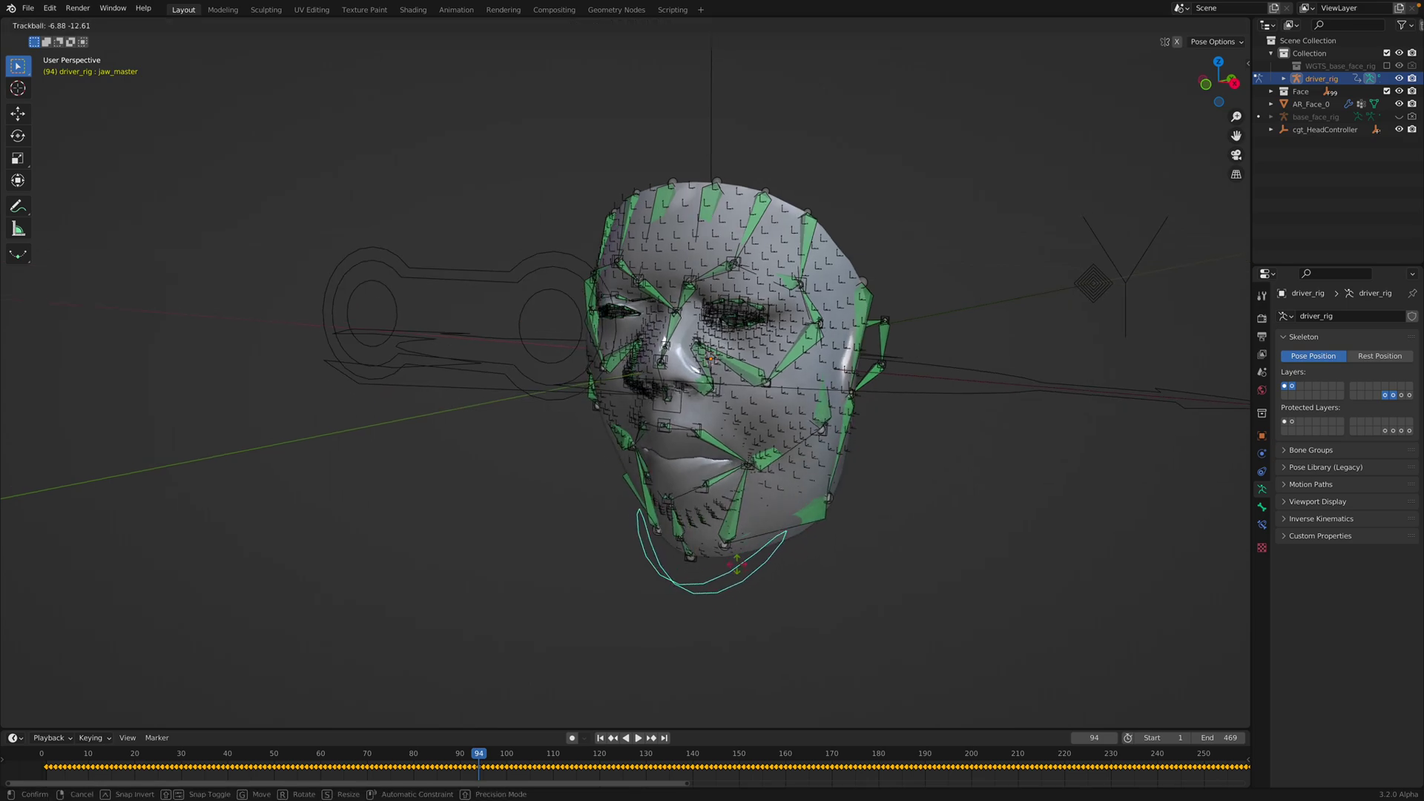
click(737, 565)
drag(697, 750, 385, 691)
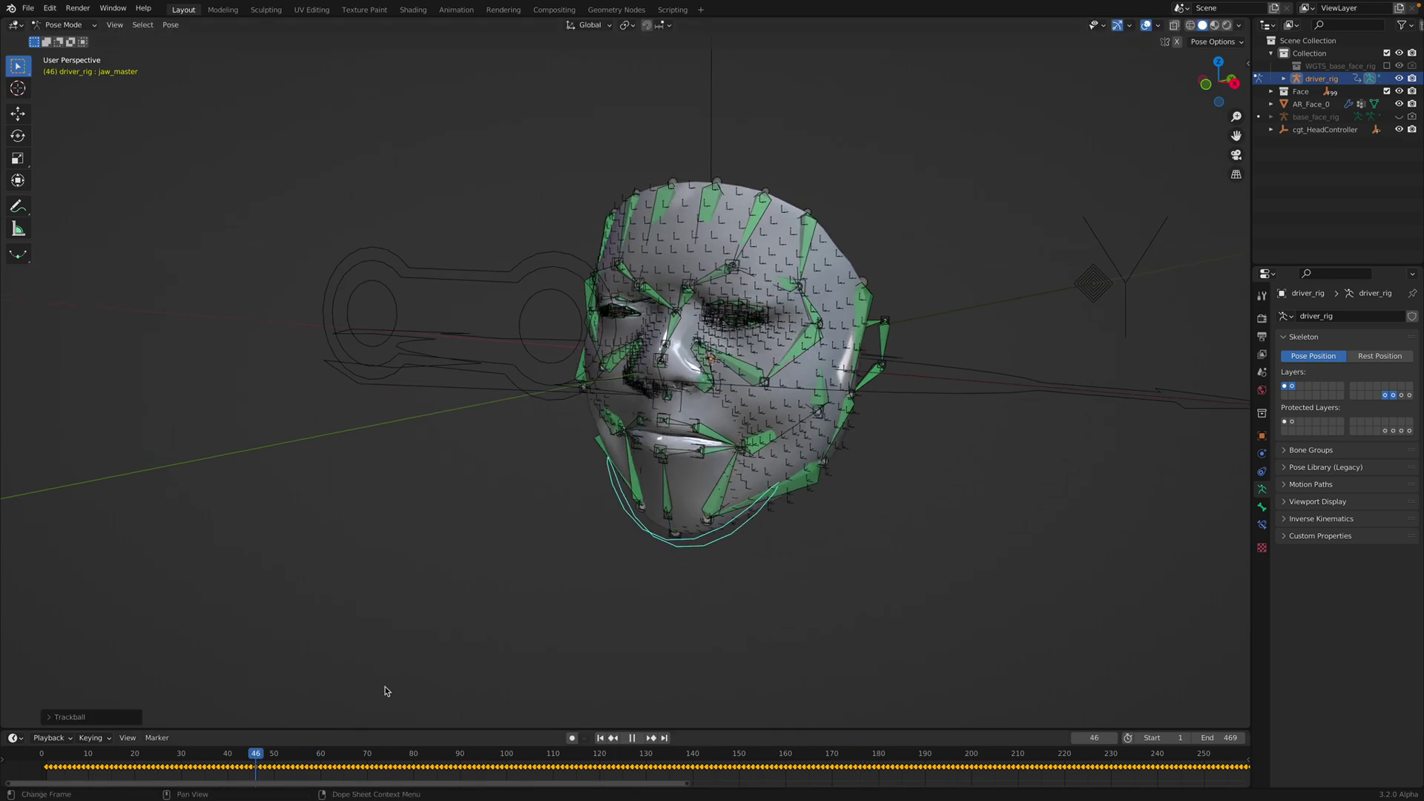
key(Escape)
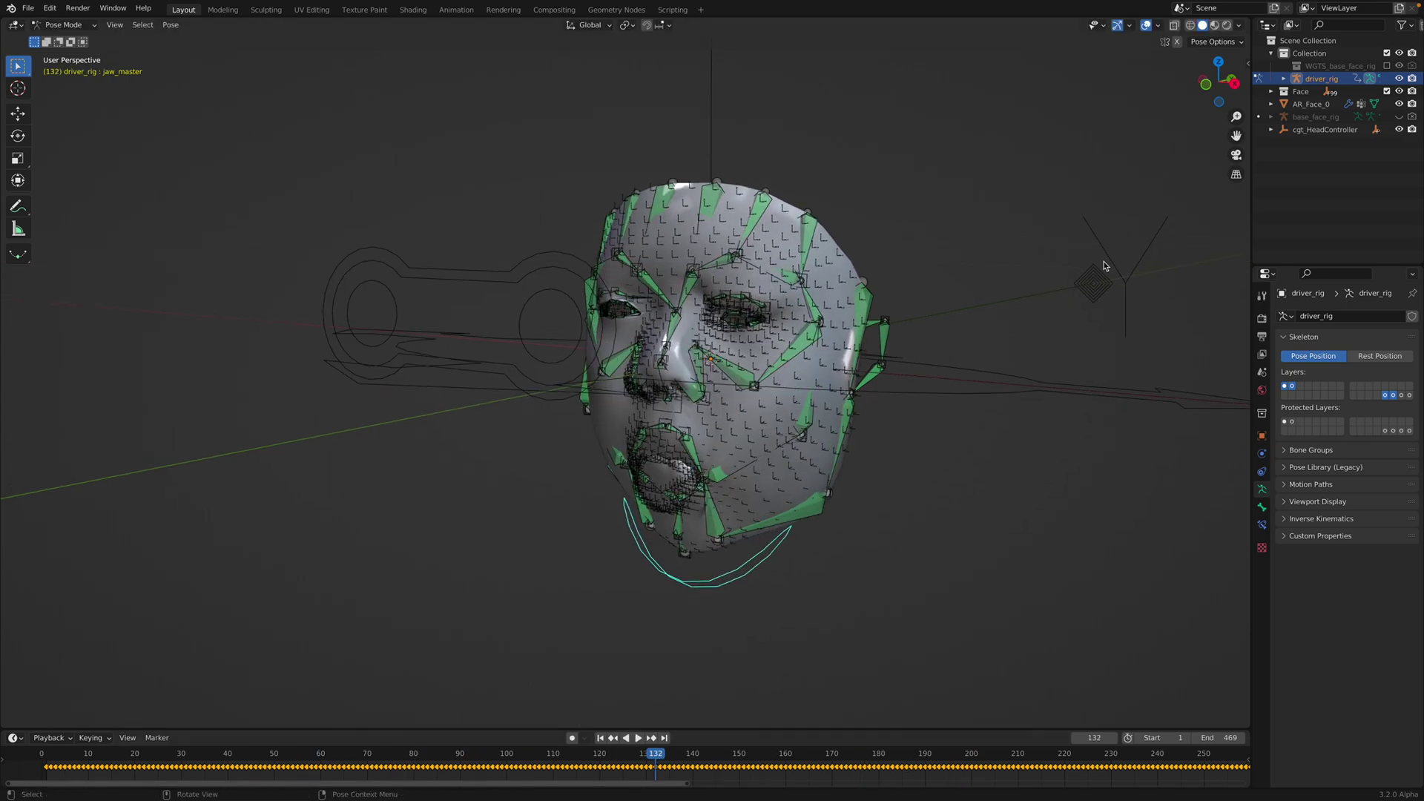
click(1273, 83)
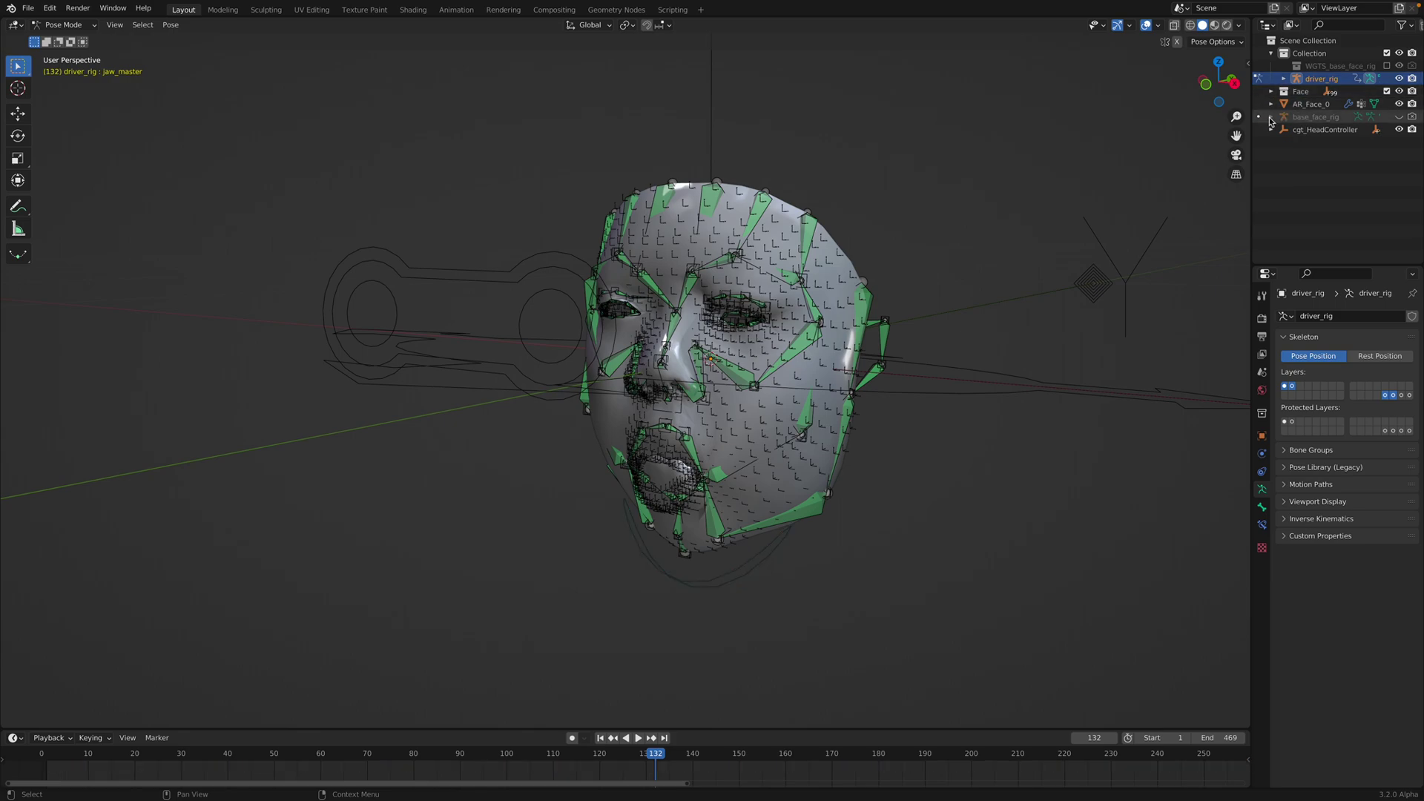
click(1271, 118)
click(1270, 105)
click(1271, 104)
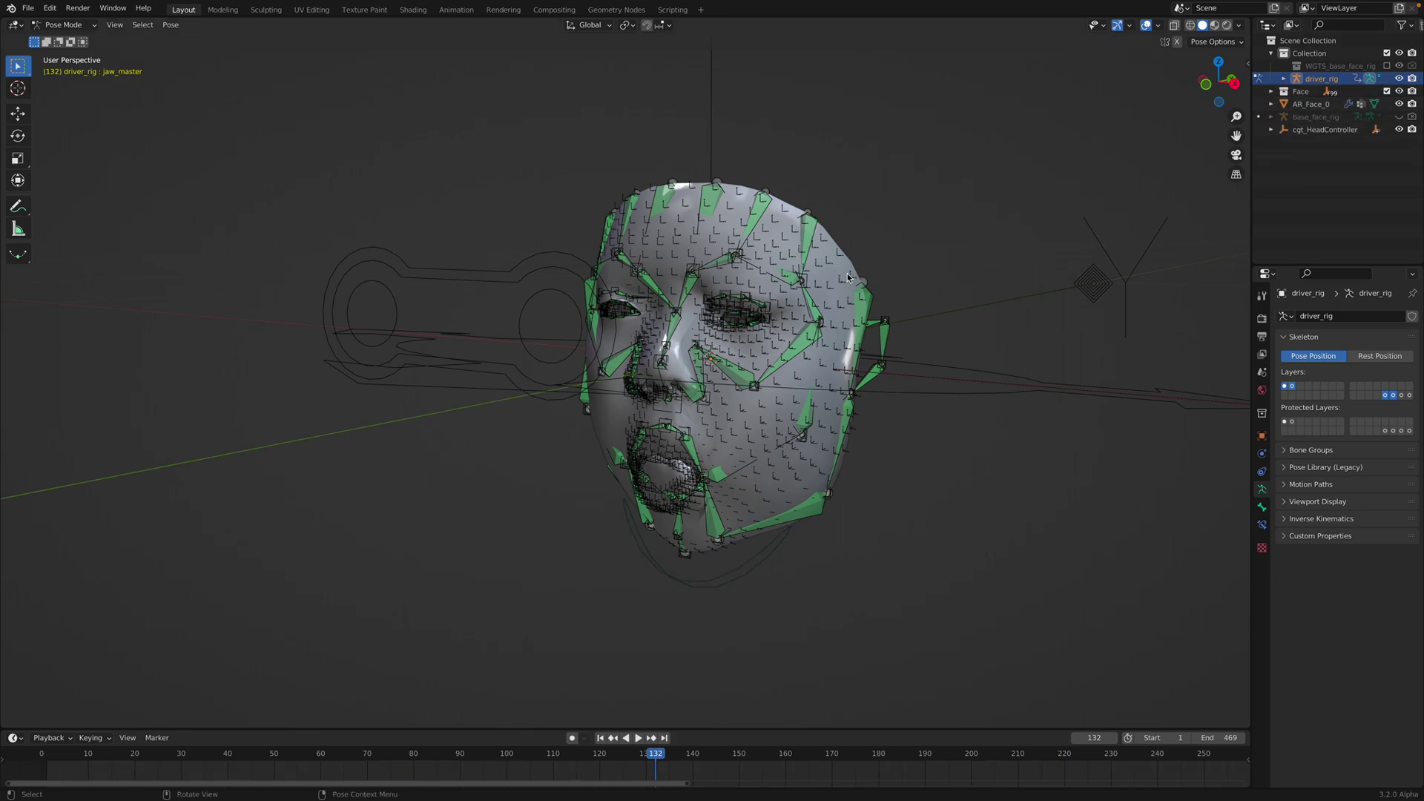
Move the animation to frame 101 and return driver_rig to Object Mode
middle_drag(839, 415, 886, 417)
drag(793, 757, 512, 667)
middle_drag(855, 387, 699, 252)
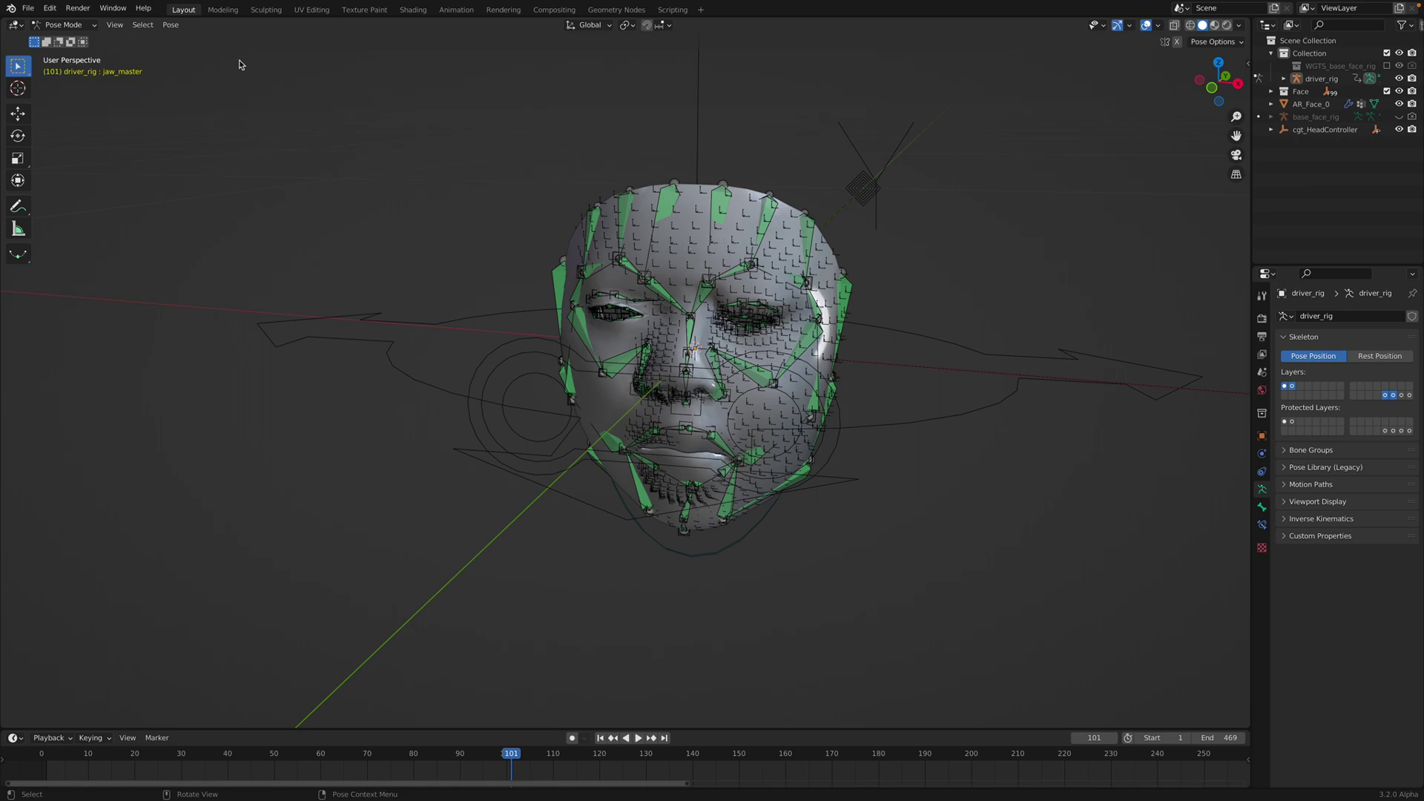
click(94, 27)
click(71, 39)
middle_drag(853, 312, 937, 341)
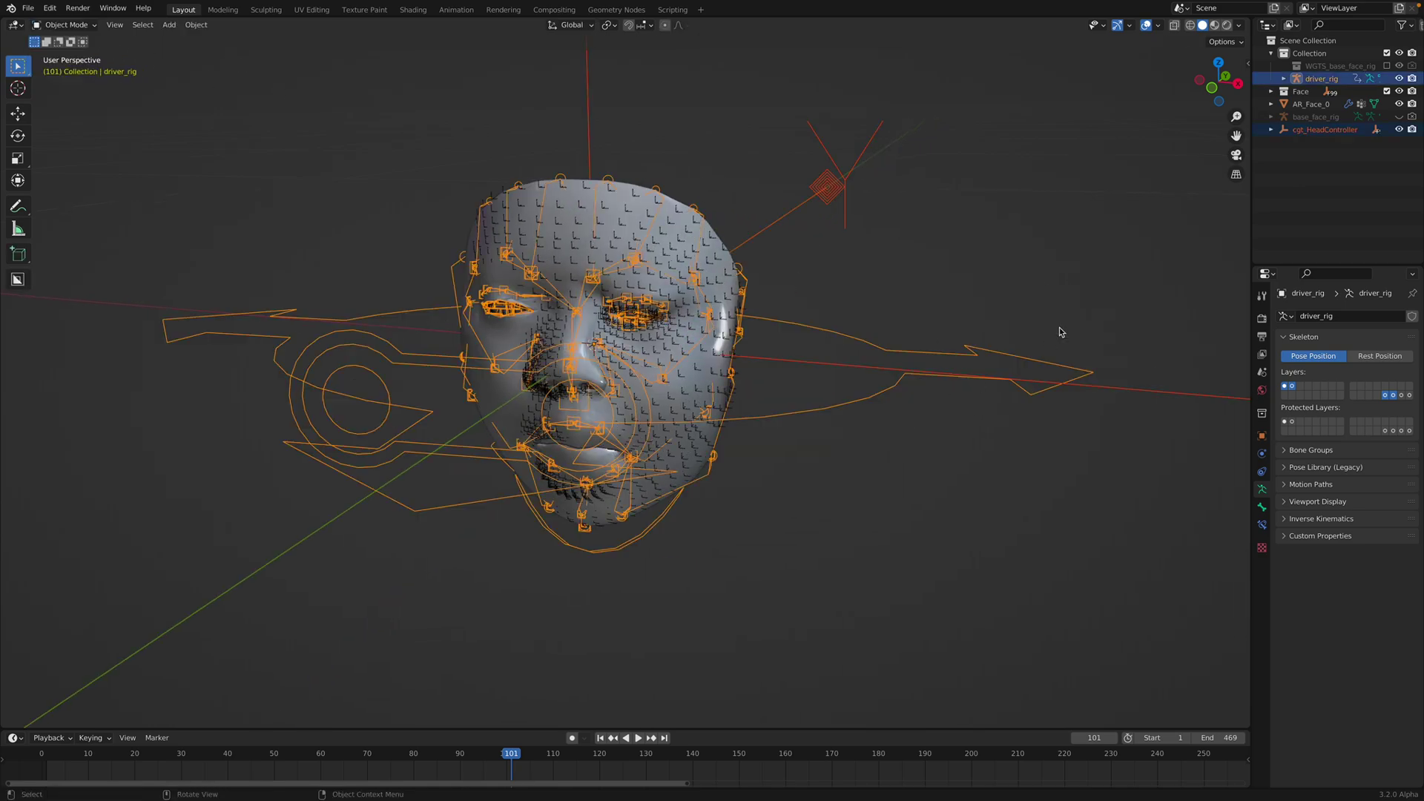
Show the BlendArTrack add-on settings that include face rigging and Bake To Action
click(1250, 63)
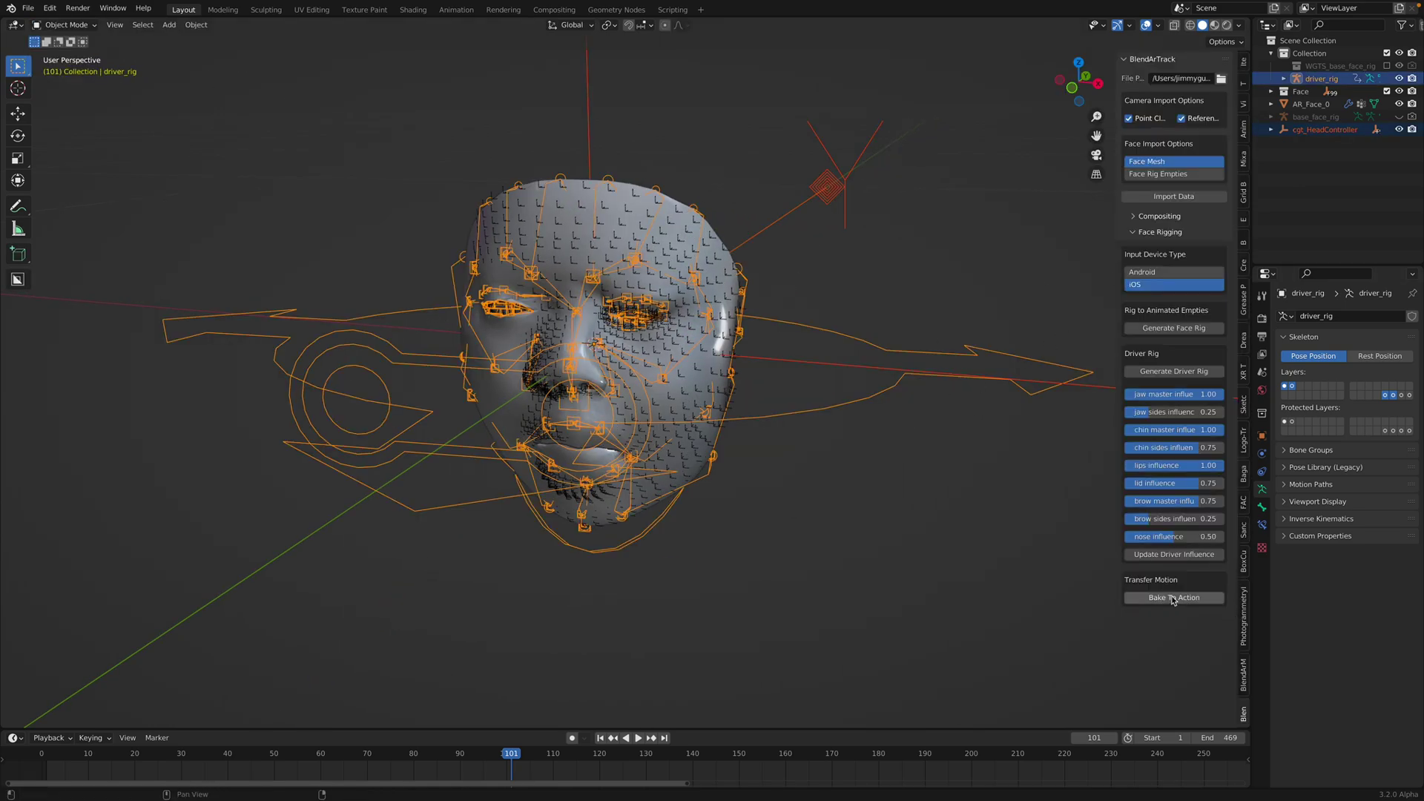
click(29, 8)
mouse_move(52, 192)
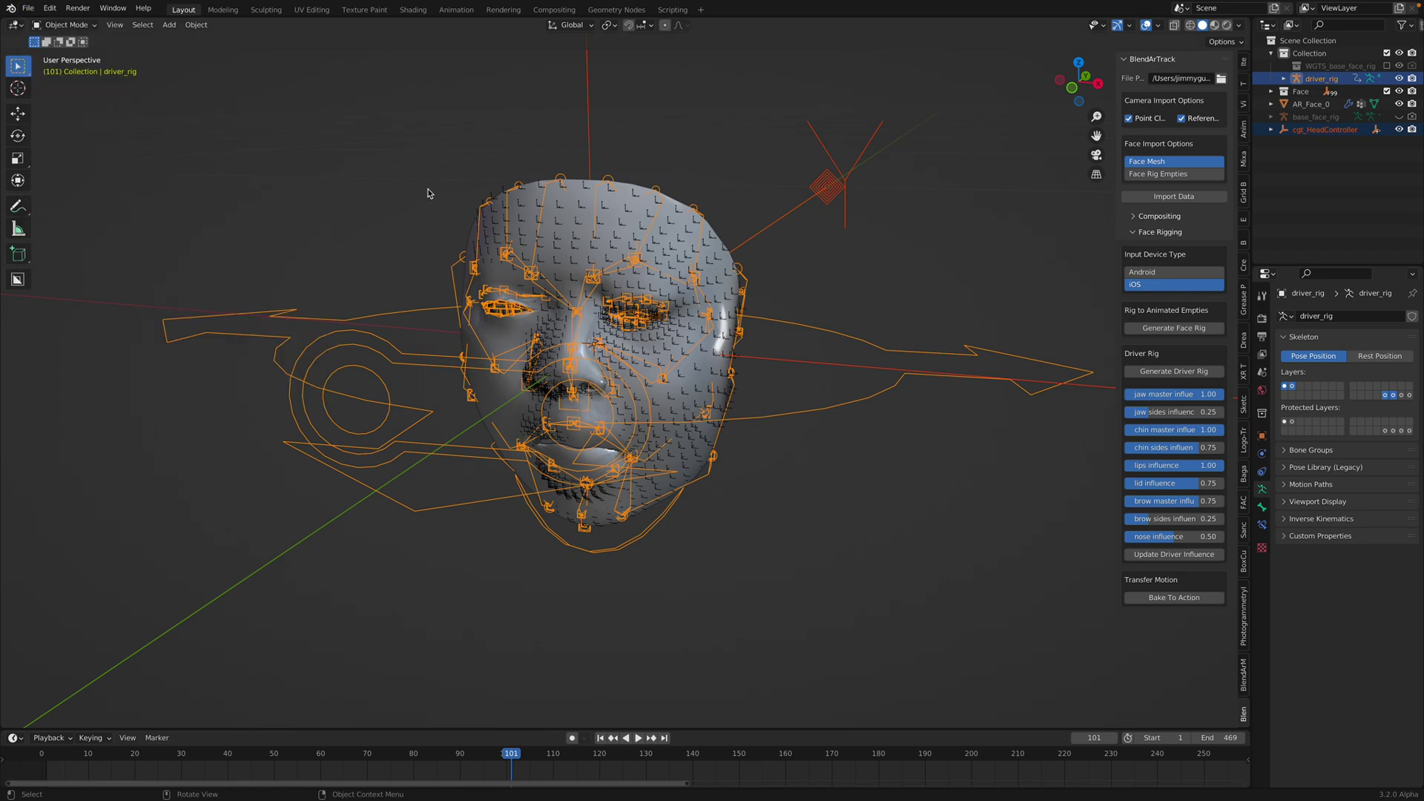
Switch to the browser and skim the BlendArTrack rigify transfer video back to 5:20
key(ctrl+Right)
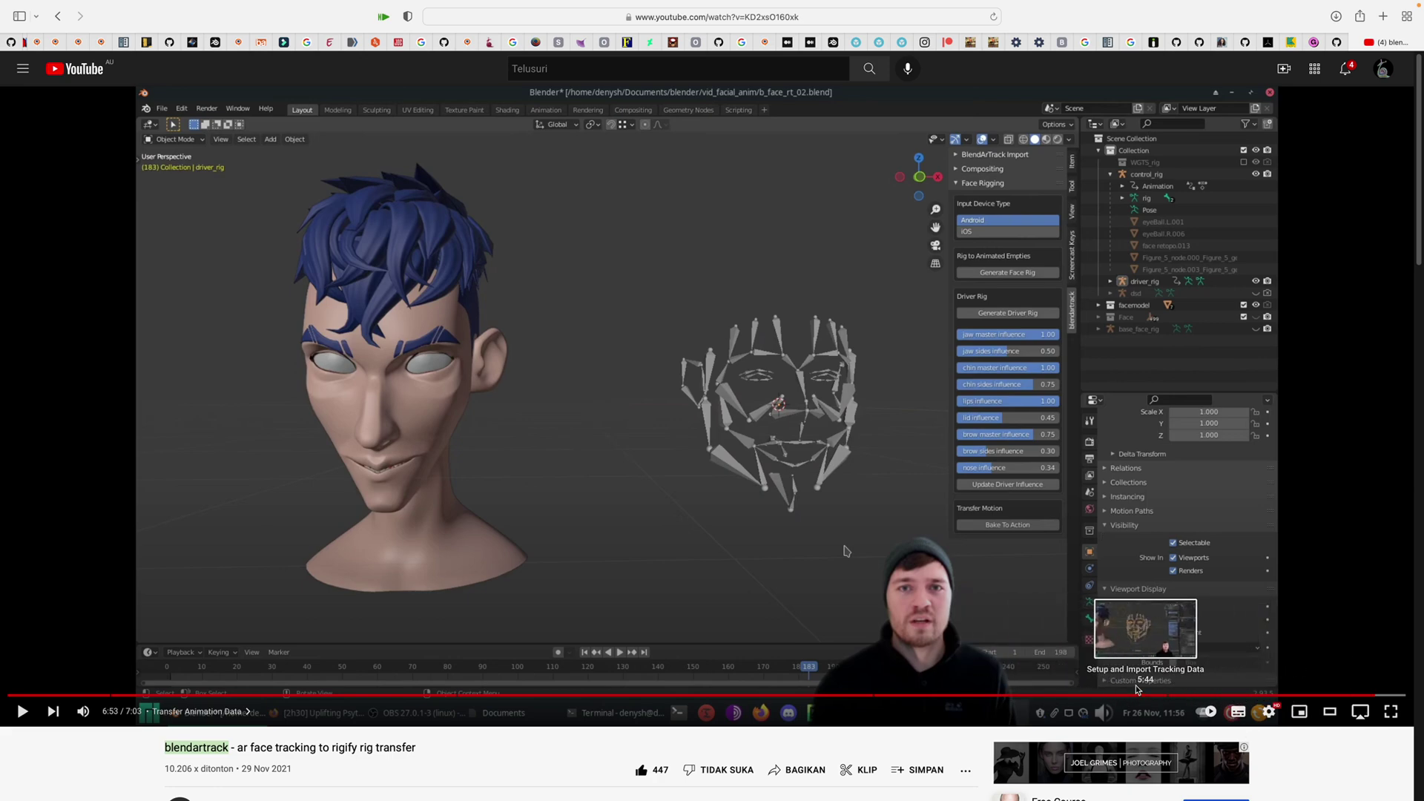
click(1046, 687)
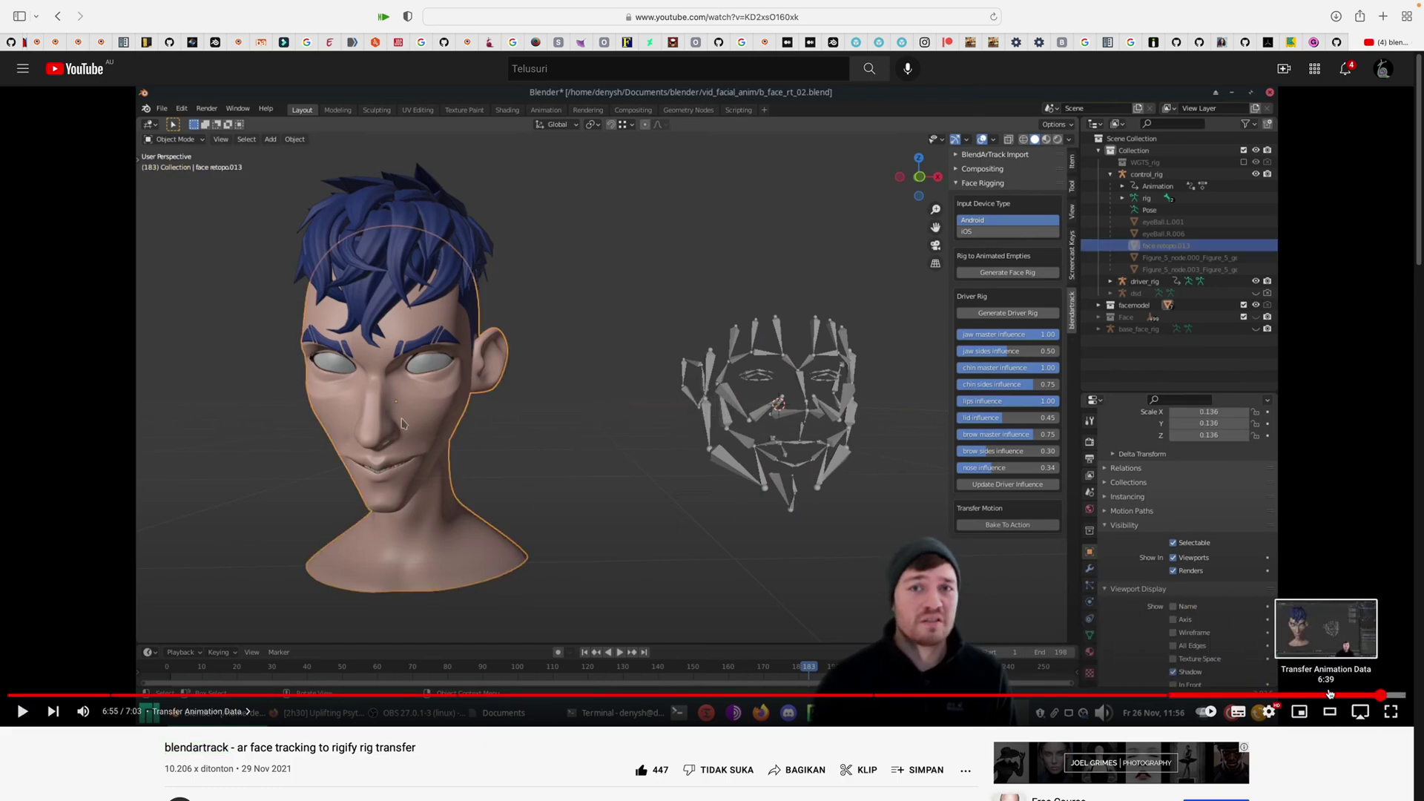
click(1339, 695)
drag(1339, 696, 1067, 696)
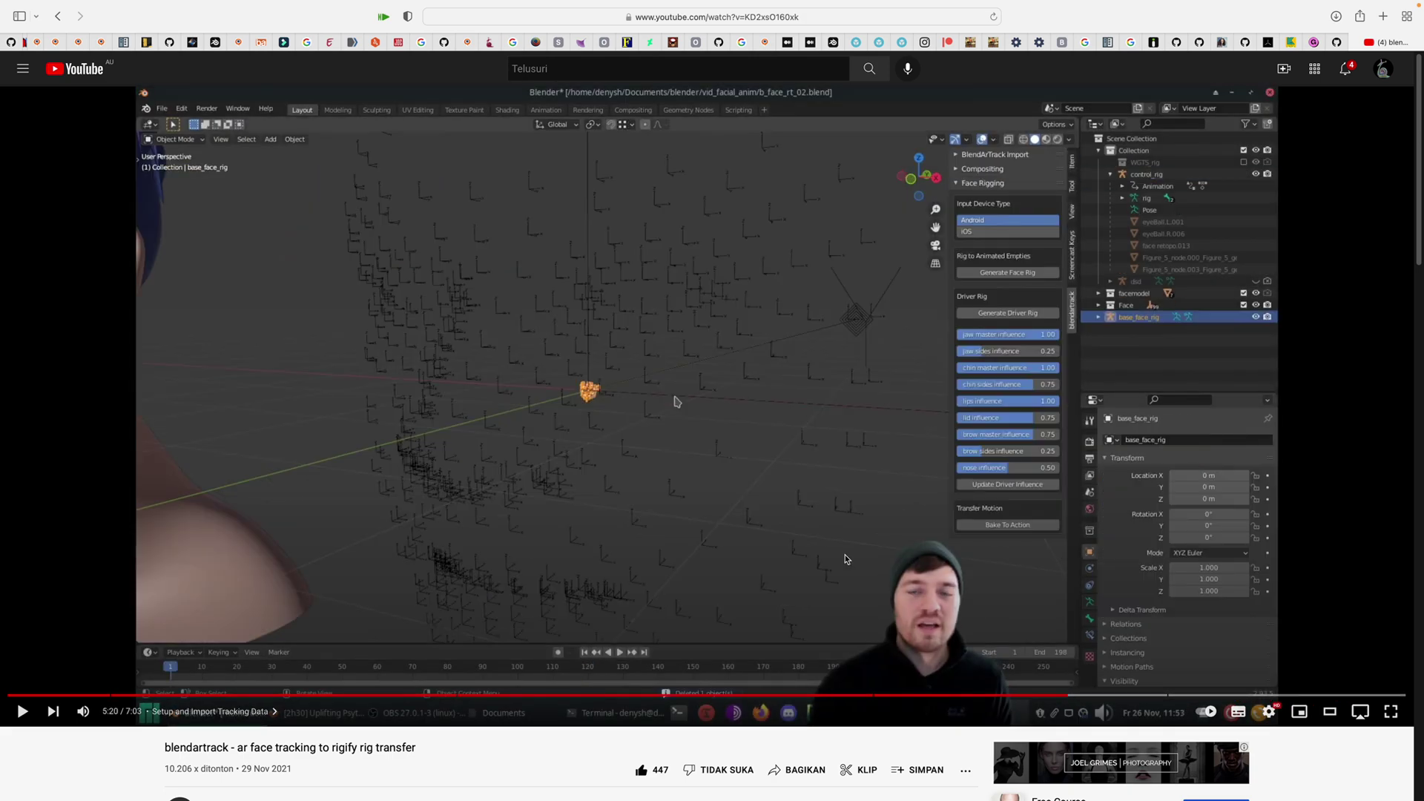
Return to Blender, play the animation to frame 158, and select driver_rig
key(ctrl+Left)
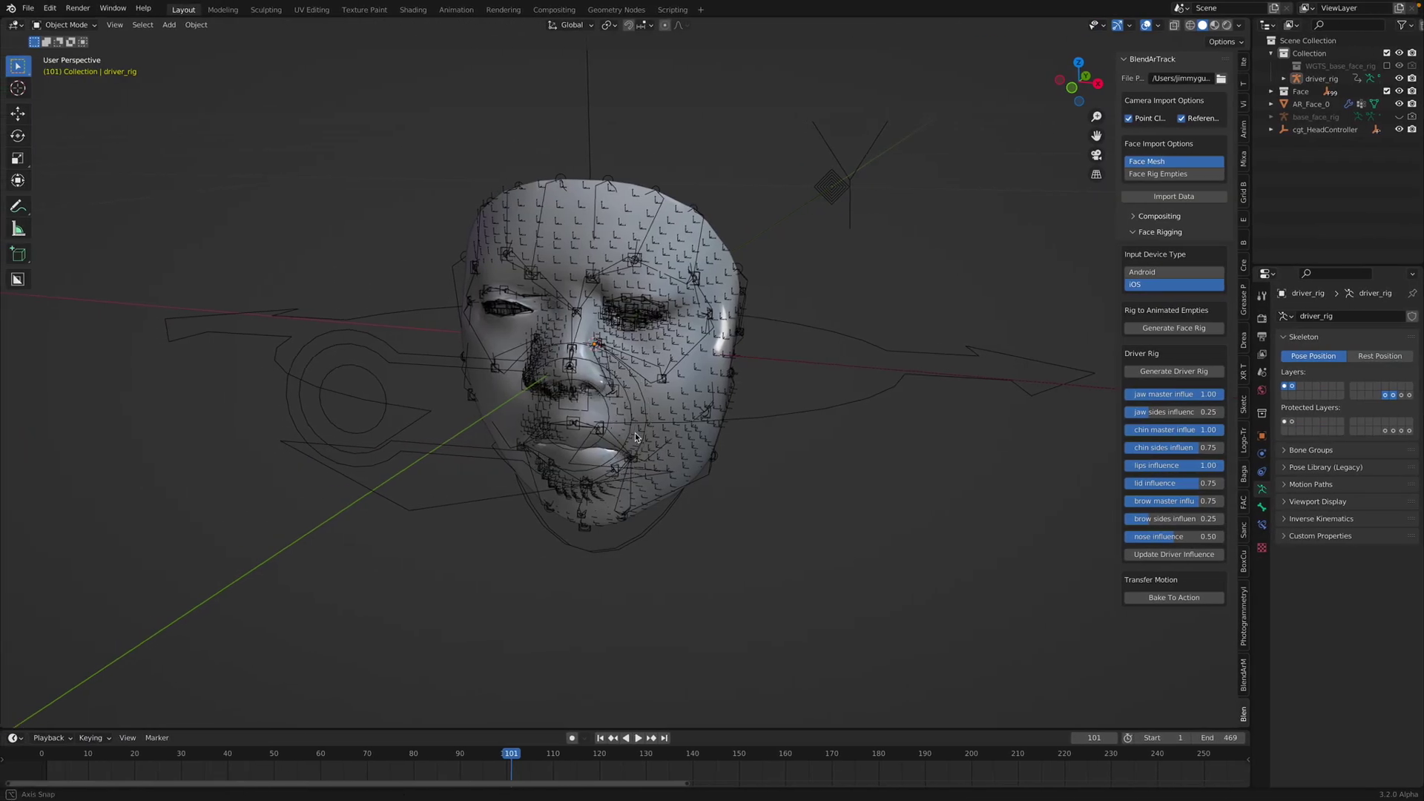
key(space)
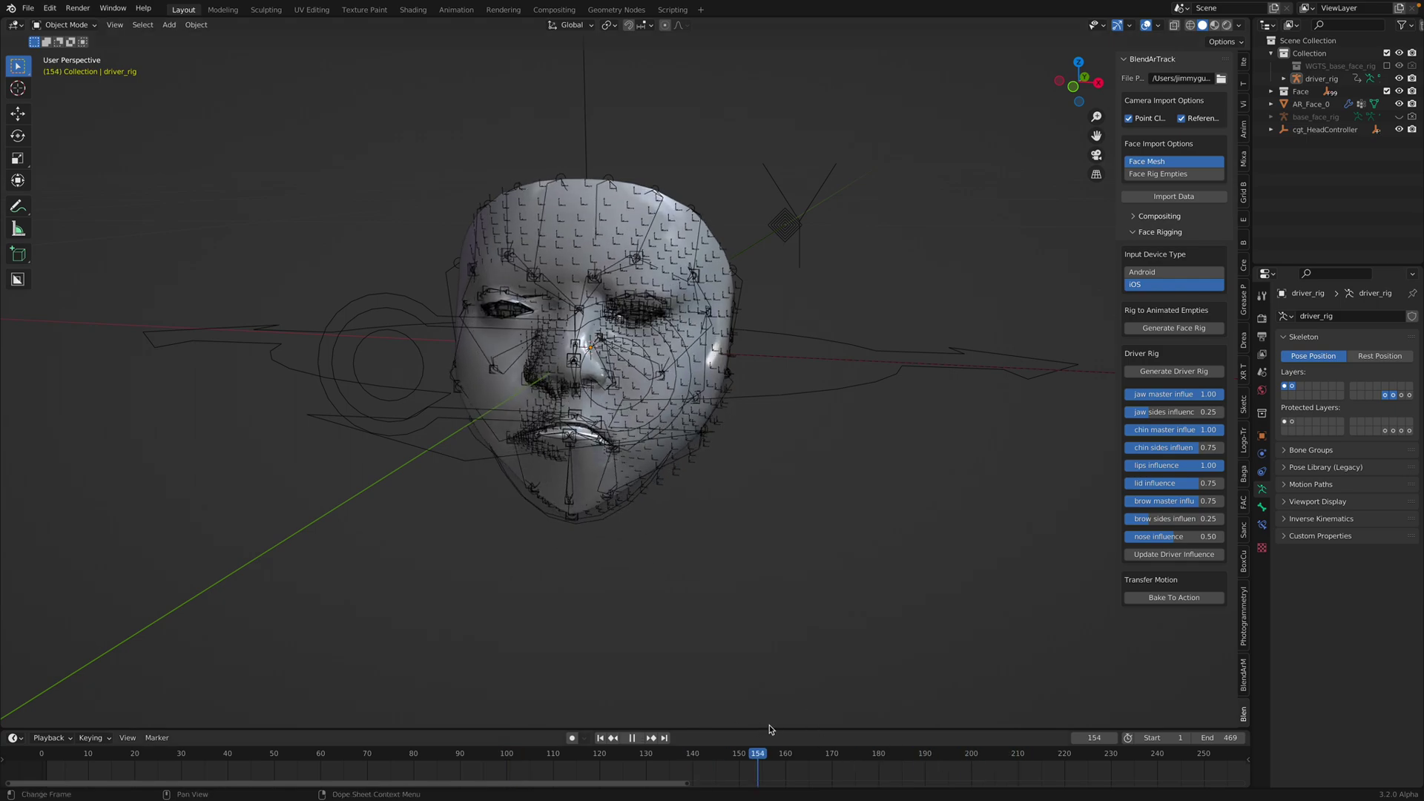
click(787, 400)
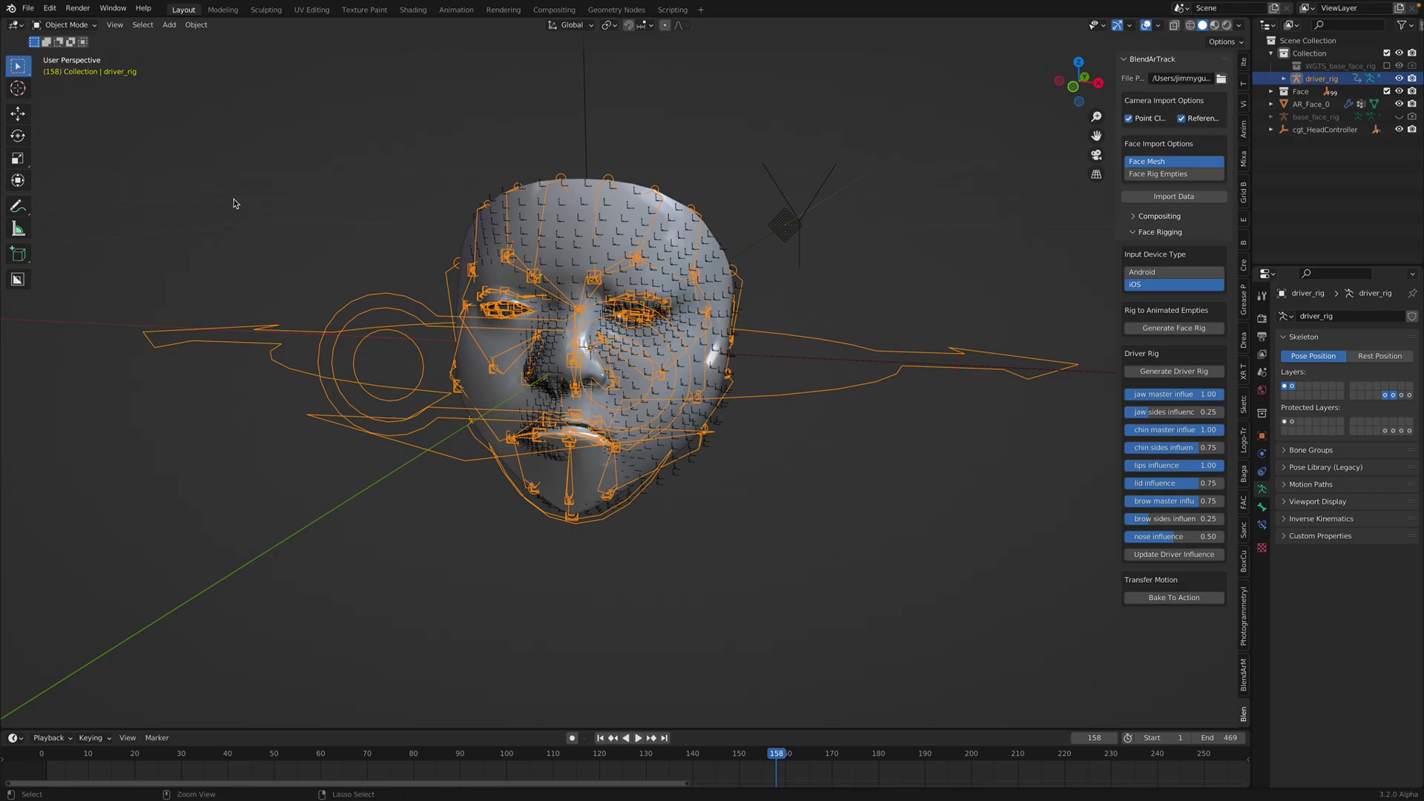
Switch to the browser to view the YouTube video's description, the blendartrack GitHub repository and the BlendArMocap download page on Gumroad
key(ctrl+Left)
scroll(490, 616, down, 4)
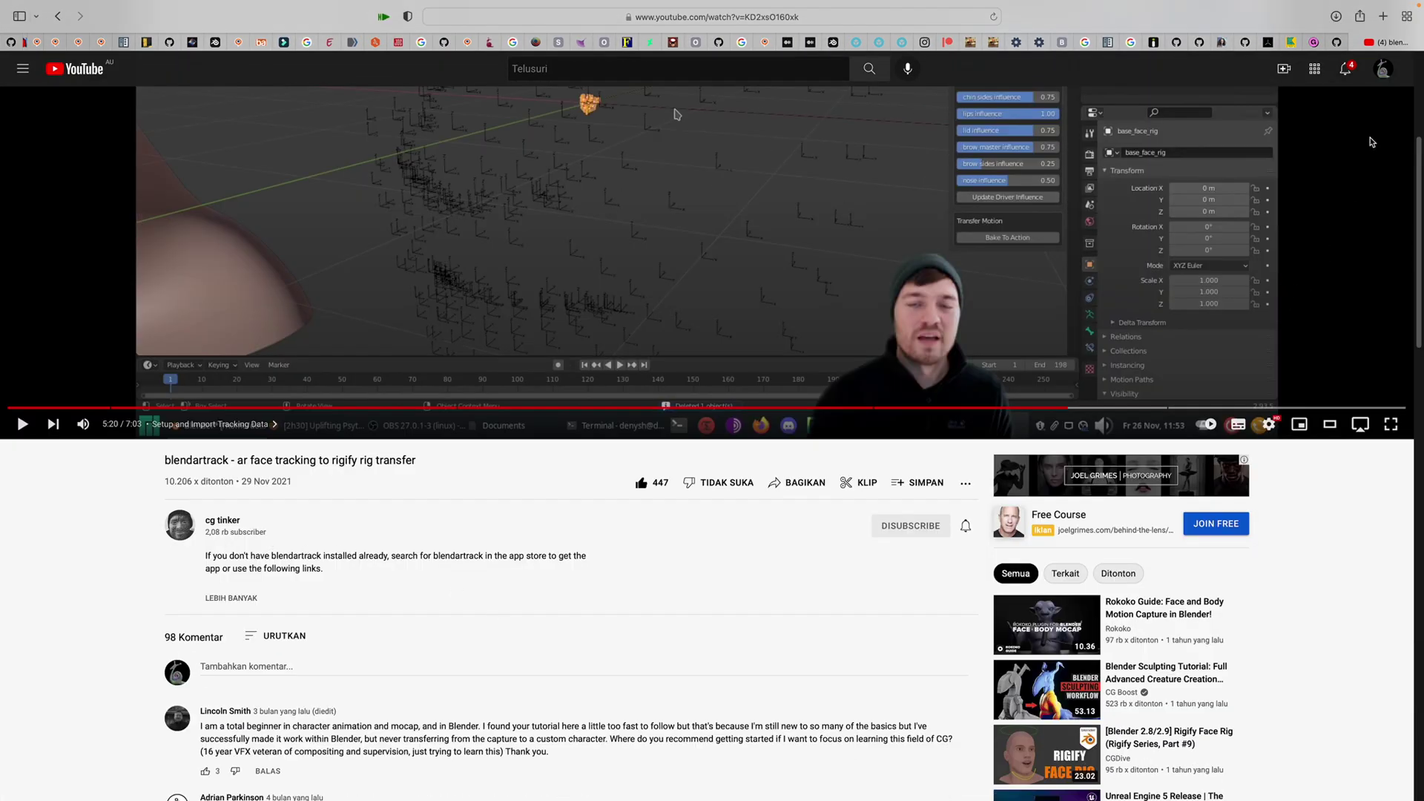
click(1339, 43)
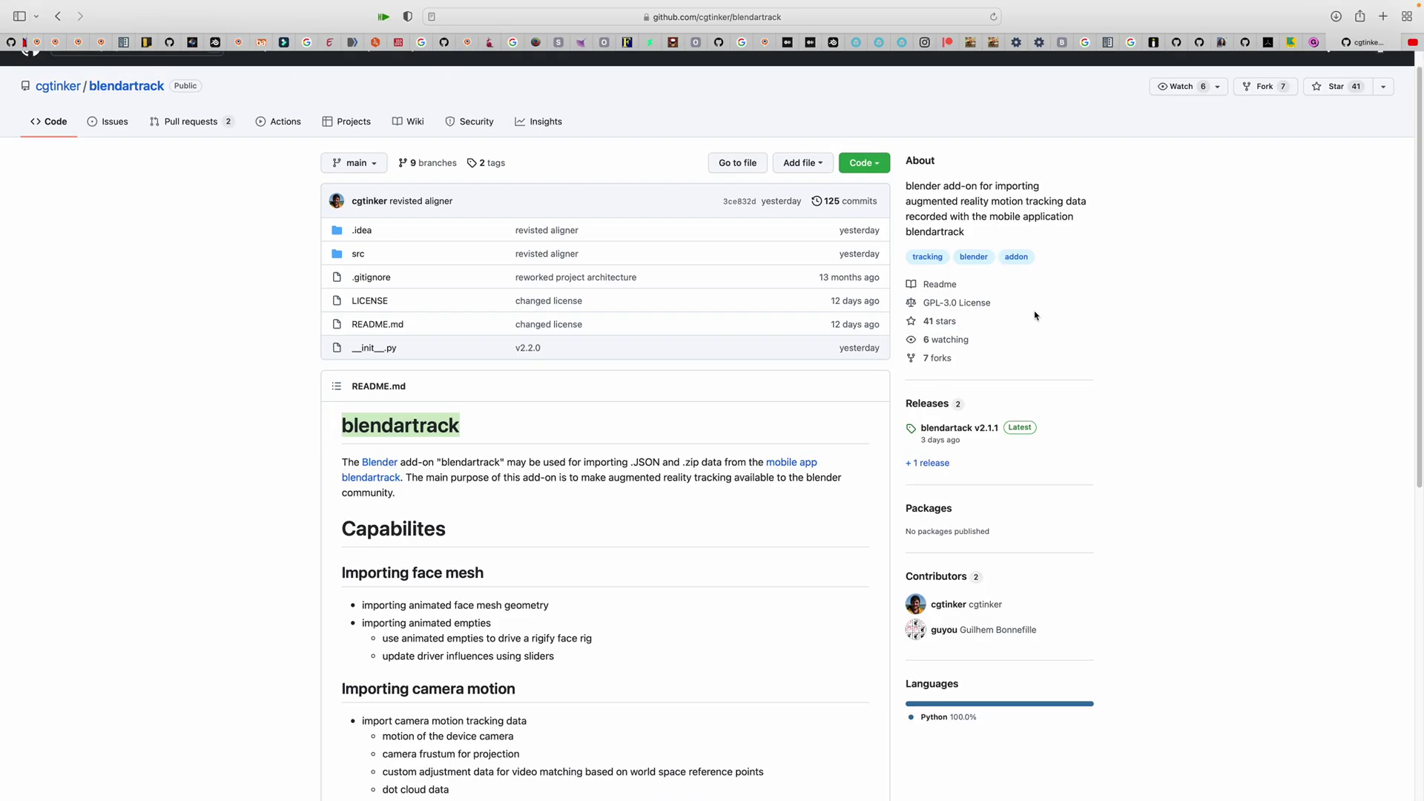
click(1314, 46)
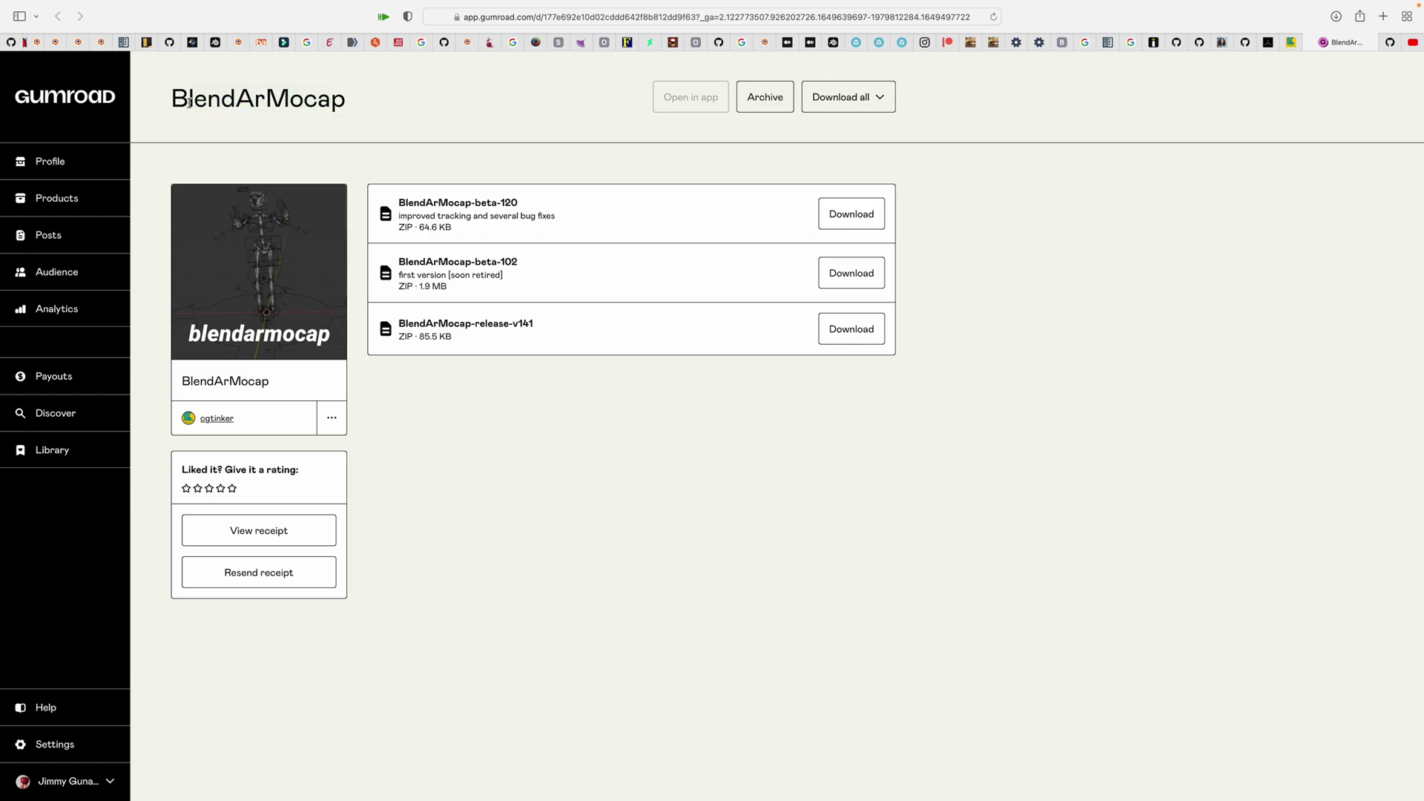
double_click(336, 101)
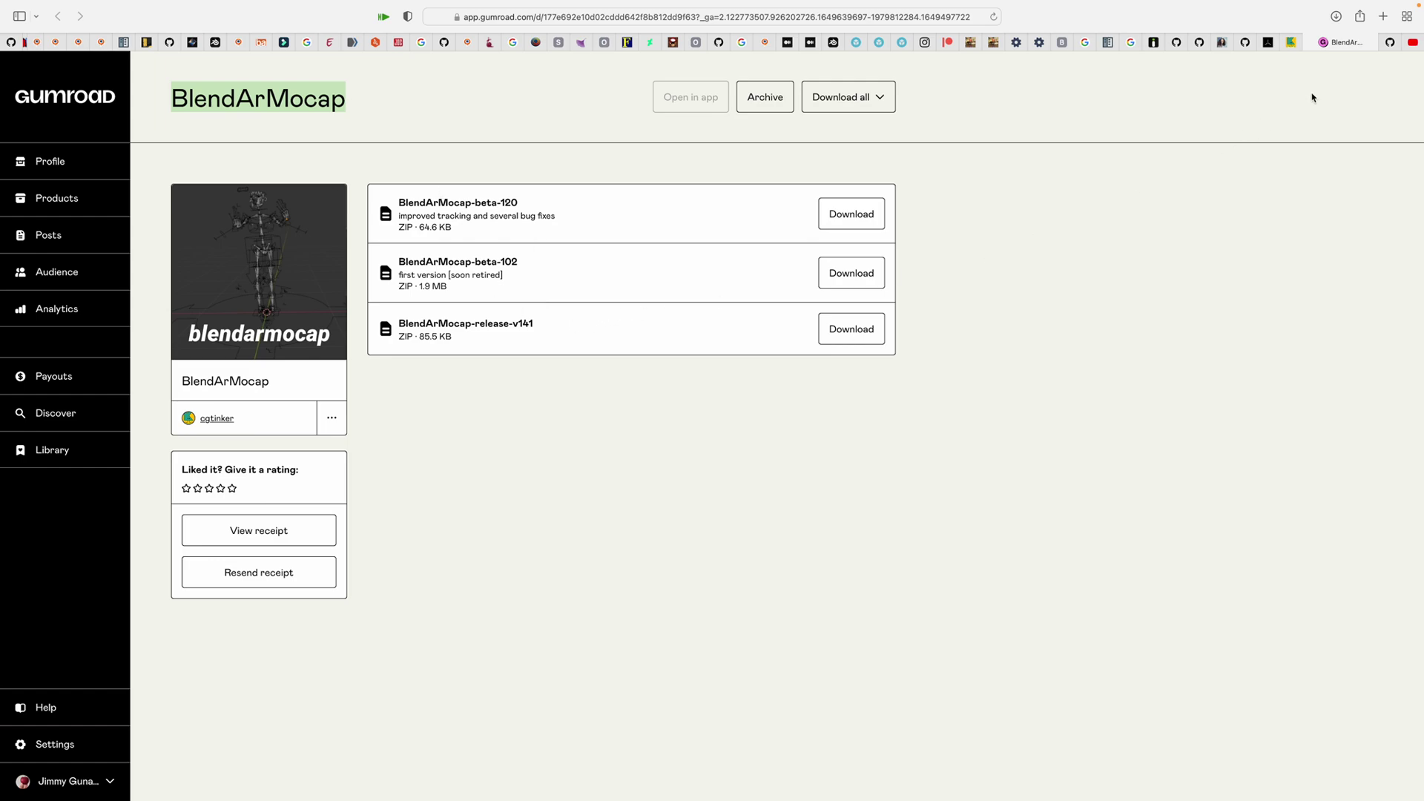
Skim the blendartrack GitHub repository's readme and open the developer's BlendArMocap repository from their profile
click(1389, 45)
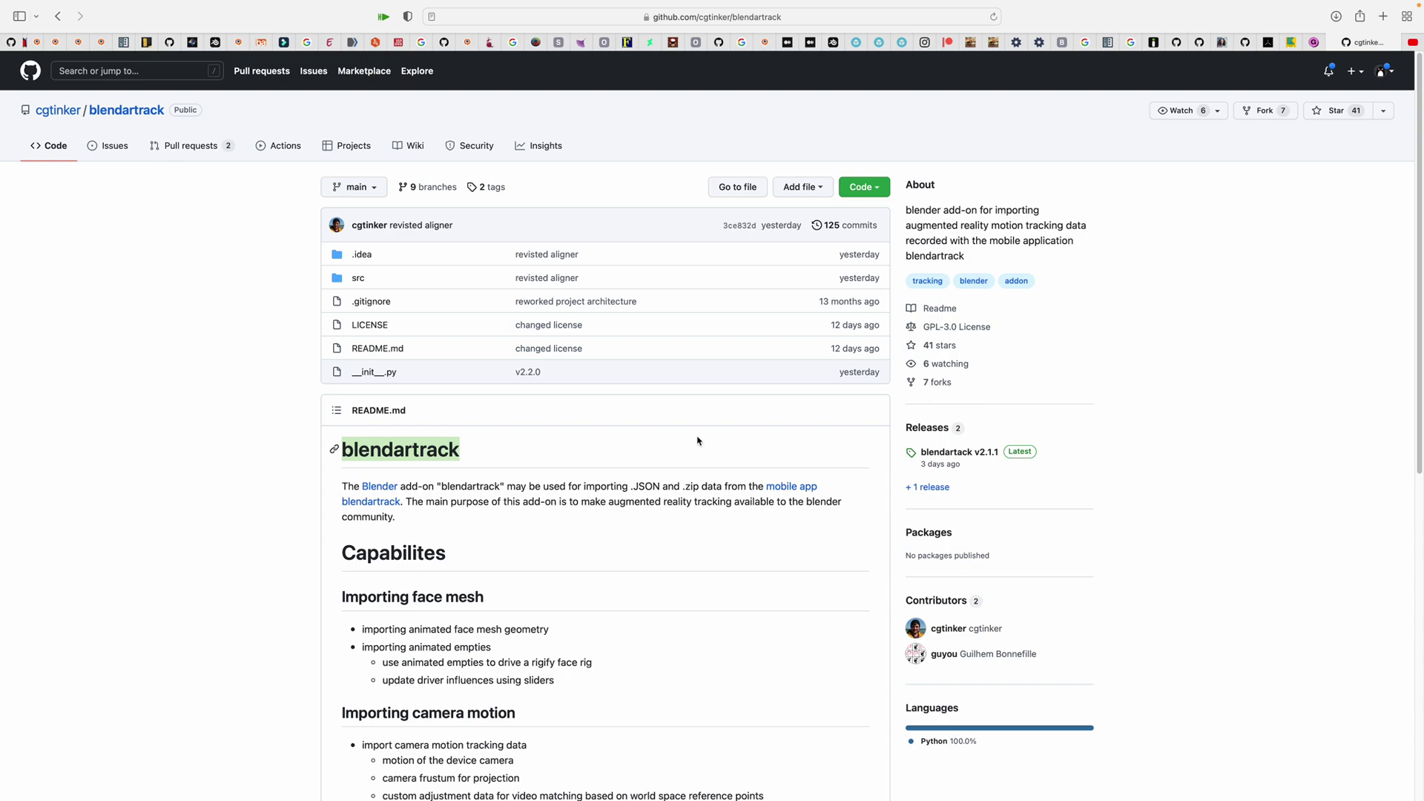
scroll(715, 493, down, 15)
scroll(715, 493, up, 15)
mouse_move(61, 111)
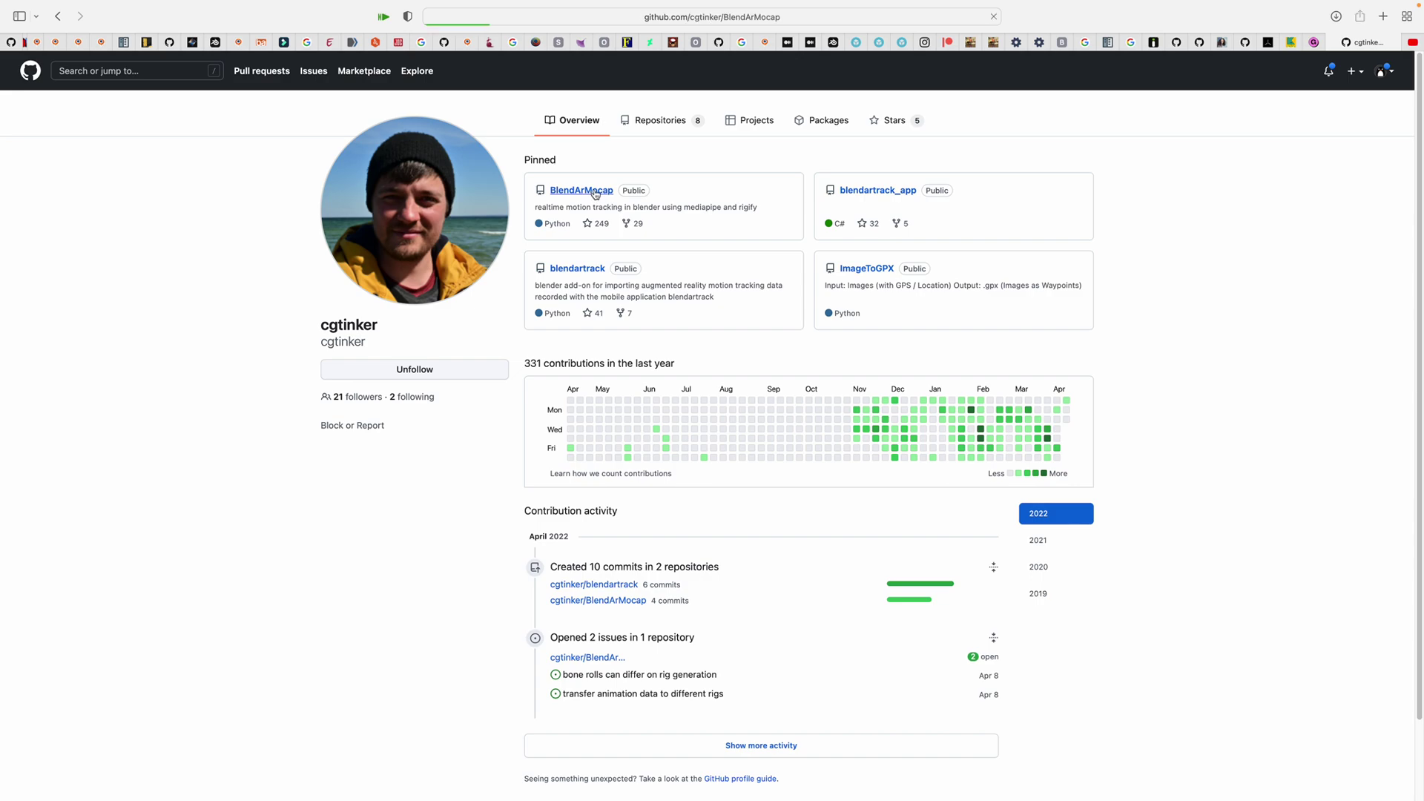
Review the BlendArMocap readme, covering animation transfer, data assignment and the instructions for starting Blender with elevated permissions
scroll(631, 460, down, 15)
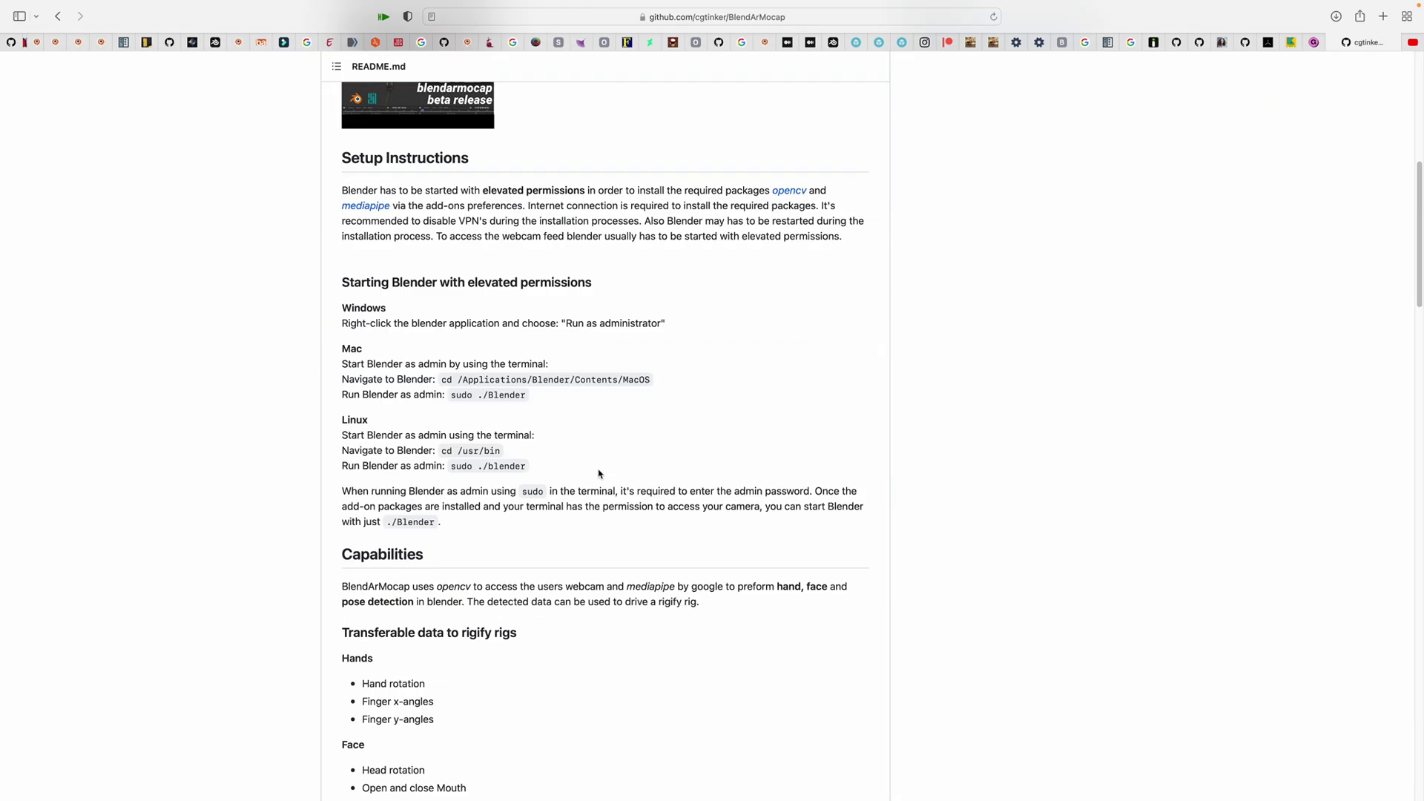
scroll(602, 468, down, 10)
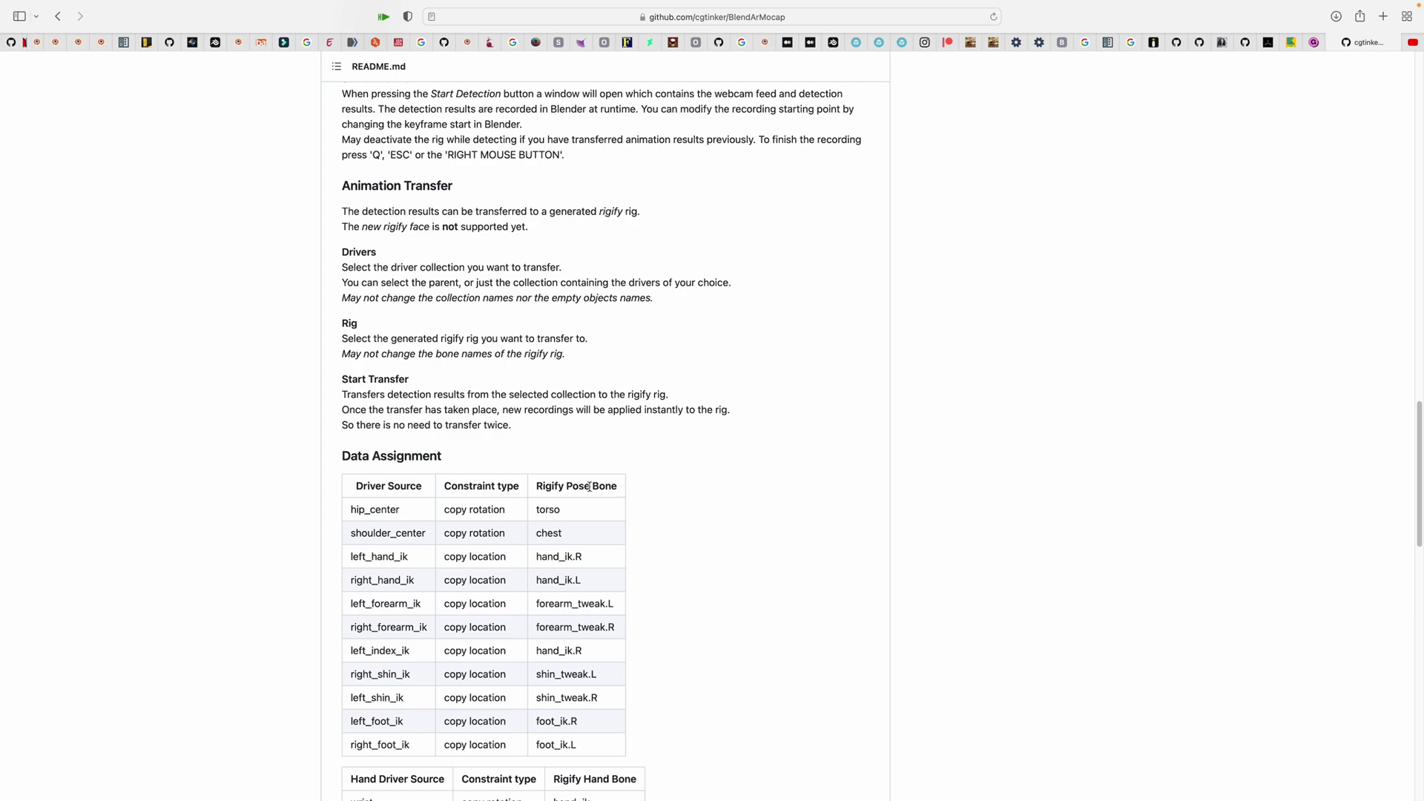
scroll(512, 457, up, 15)
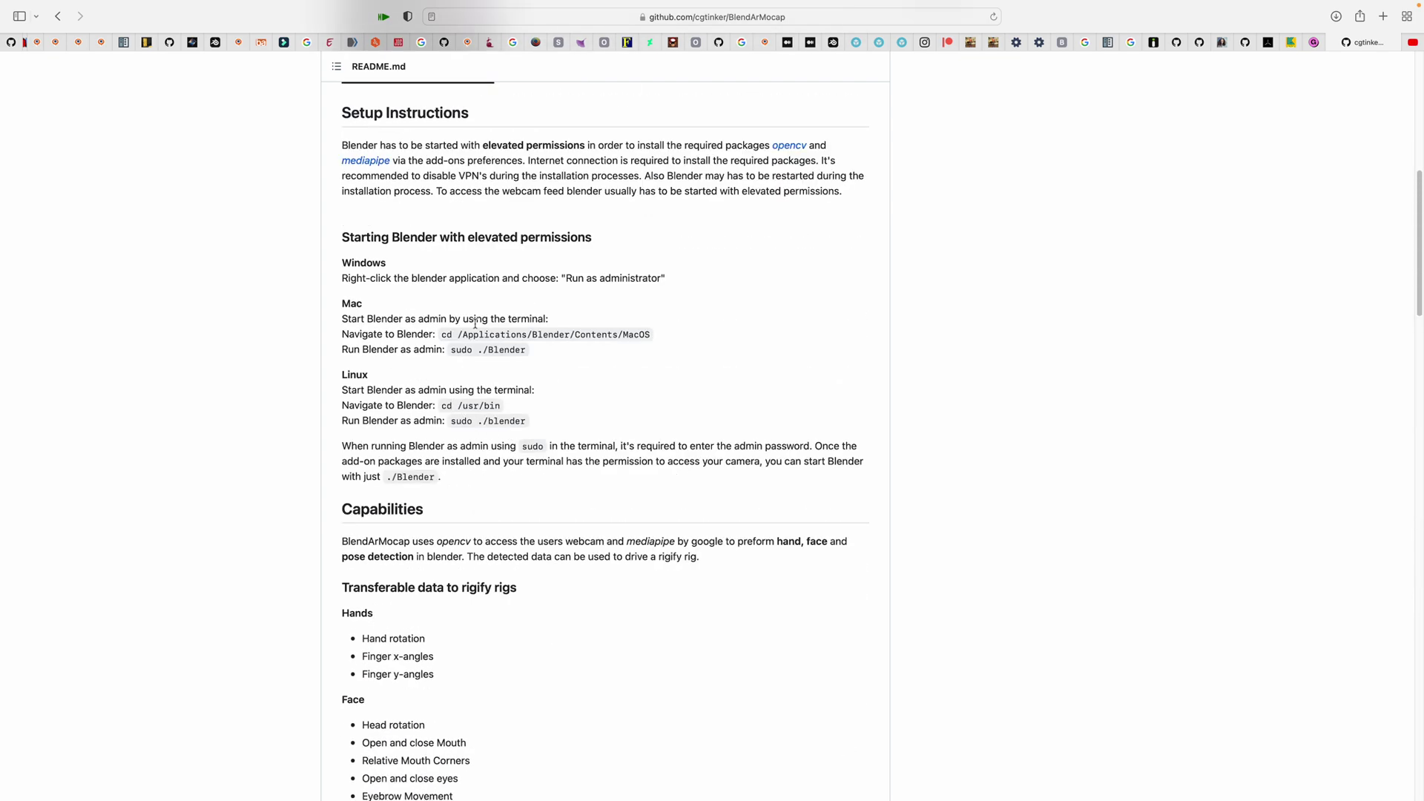
drag(586, 279, 666, 280)
scroll(677, 352, up, 10)
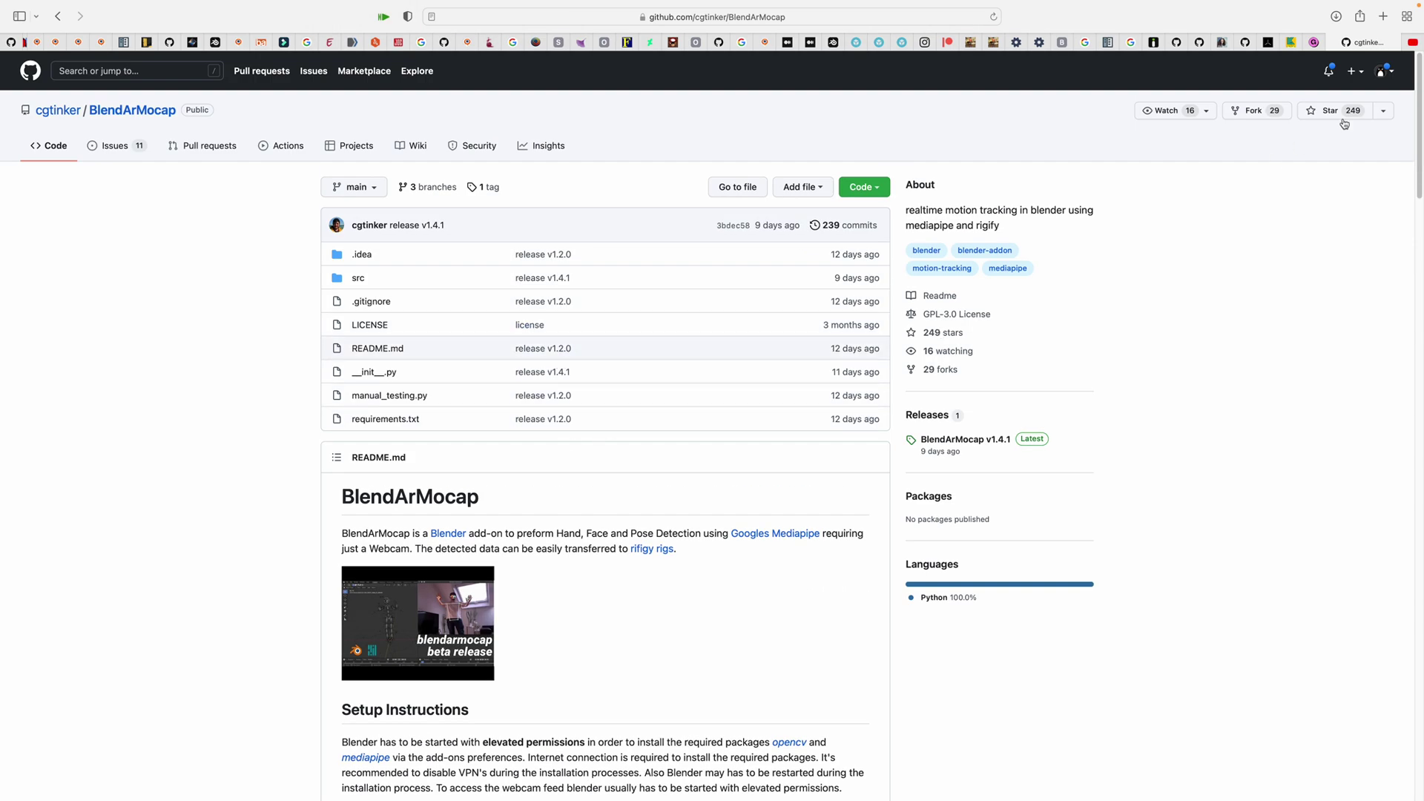
Switch back to Blender, scrub and play the face animation, and inspect the driver_rig motion from different angles
click(1413, 43)
scroll(894, 435, up, 4)
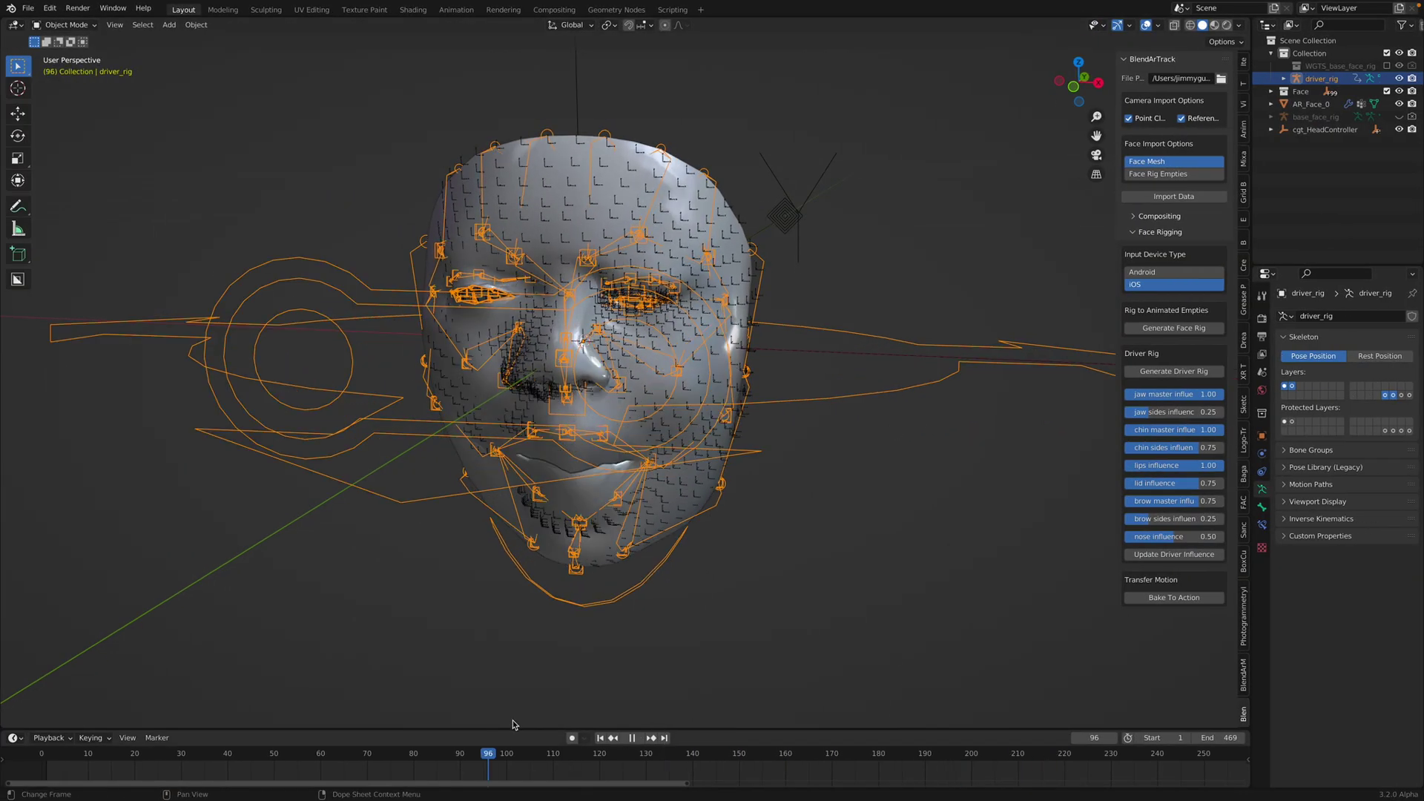
scroll(632, 566, down, 2)
middle_drag(635, 563, 581, 562)
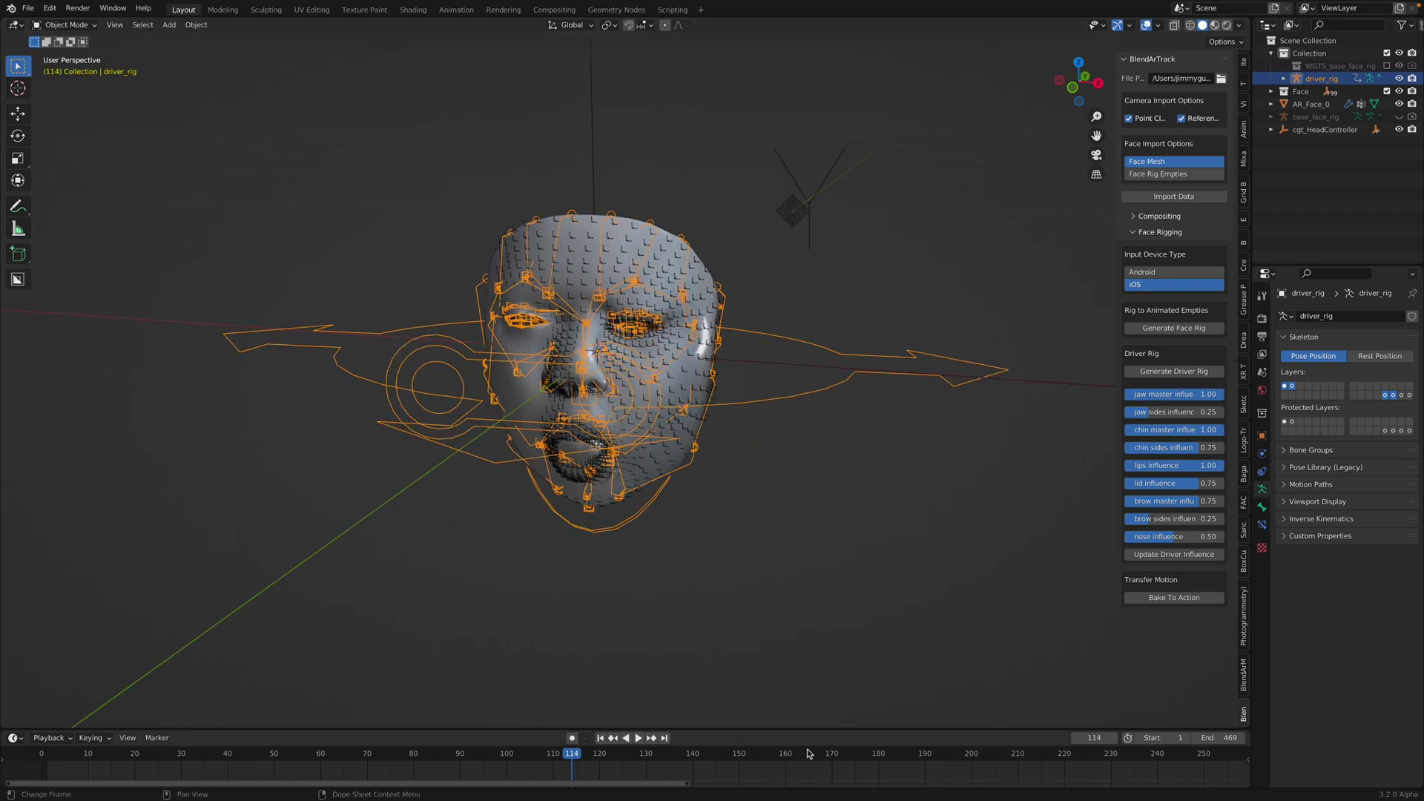
drag(833, 756, 562, 737)
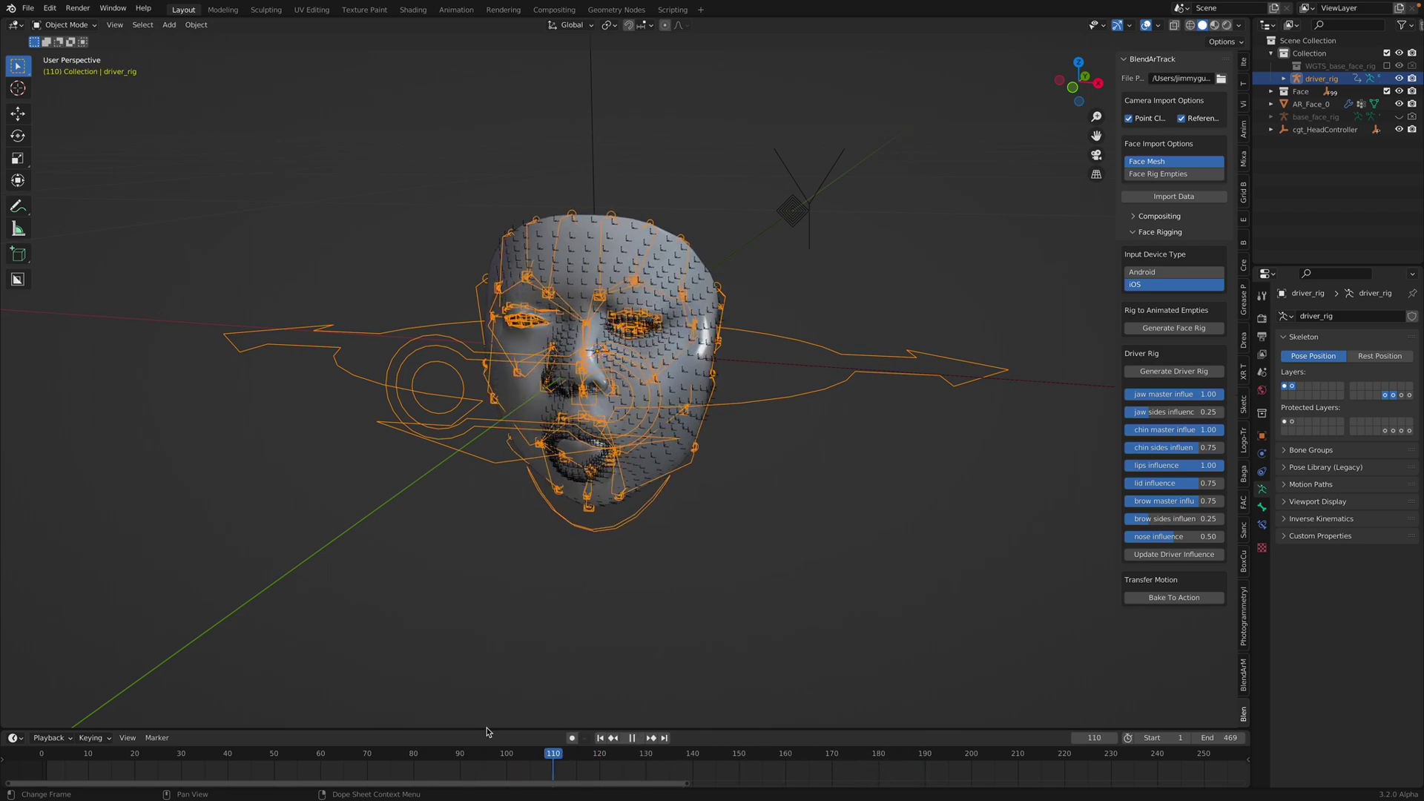
middle_drag(570, 561, 828, 221)
mouse_move(911, 13)
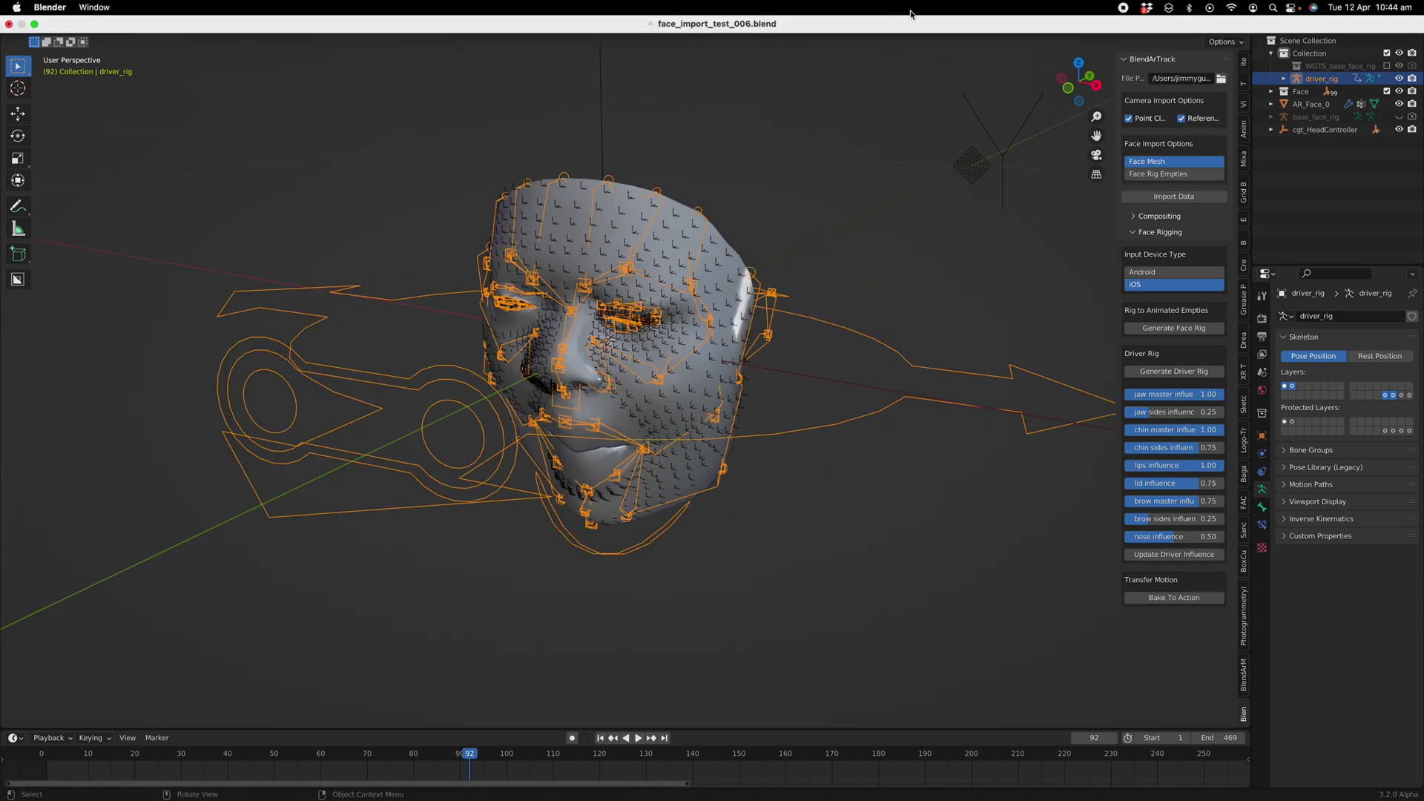